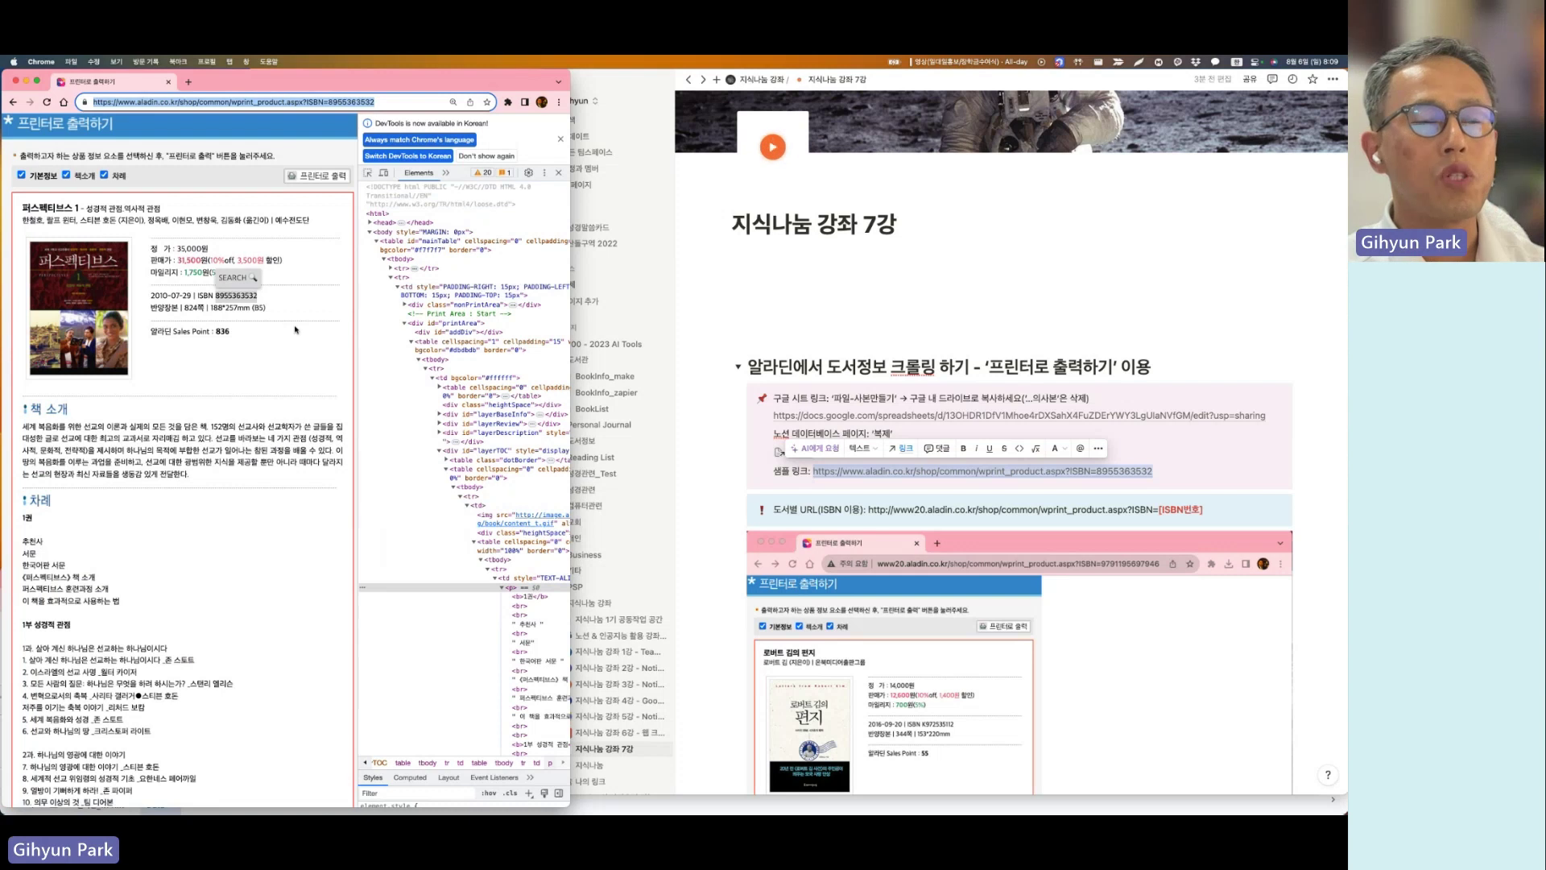
Step: Open the 지식나눔 강좌 6강 page in Notion and expand its list of sites that provide book information (도서정보를 가져올 수 있는 사이트)
click(827, 293)
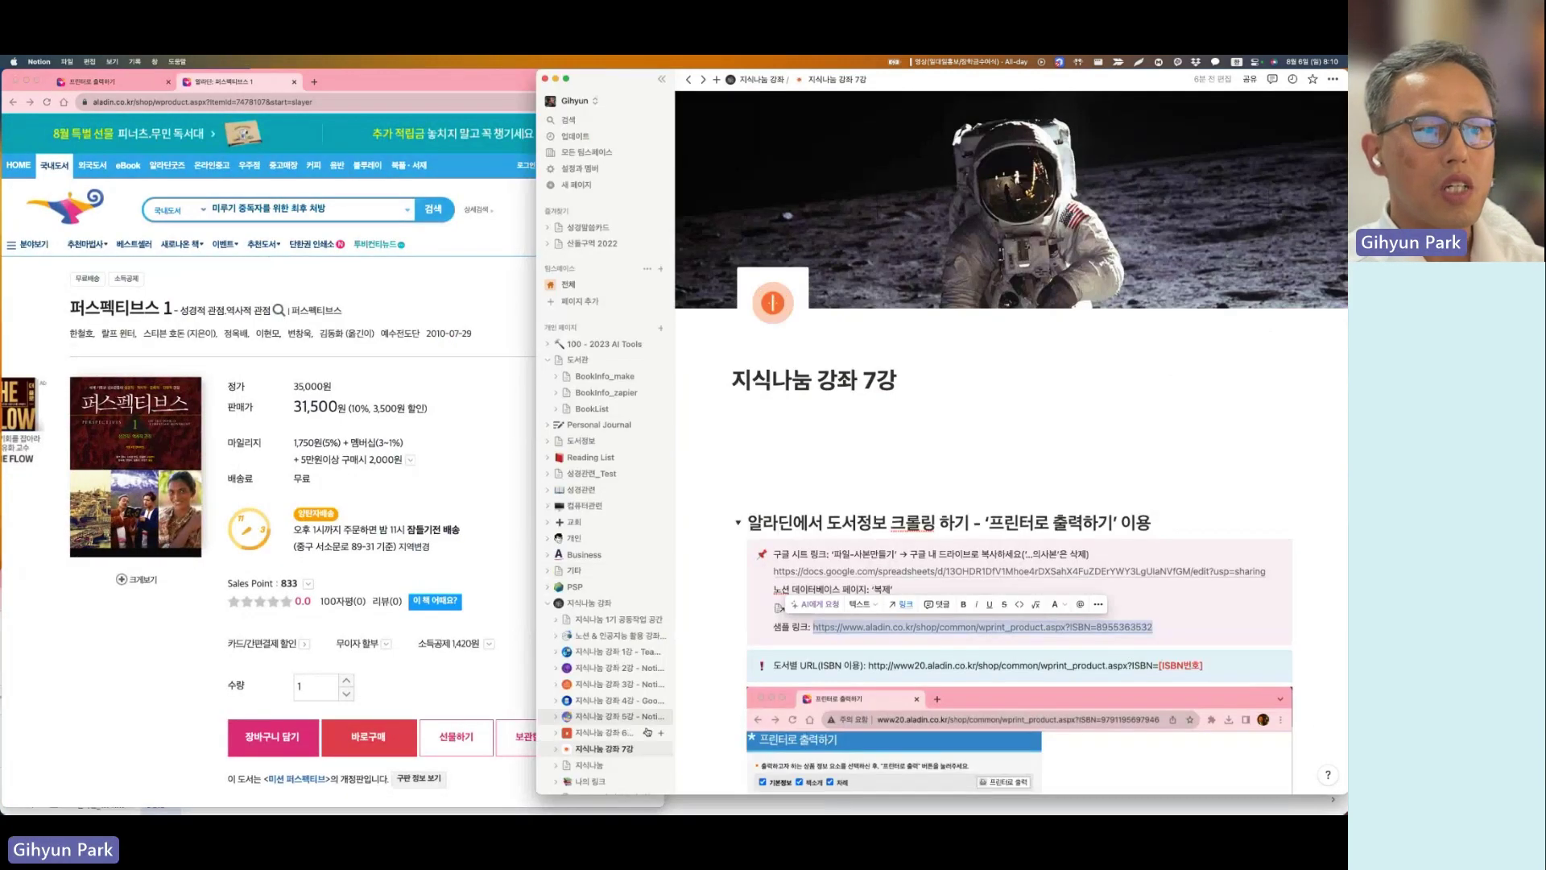
click(612, 735)
scroll(800, 636, down, 10)
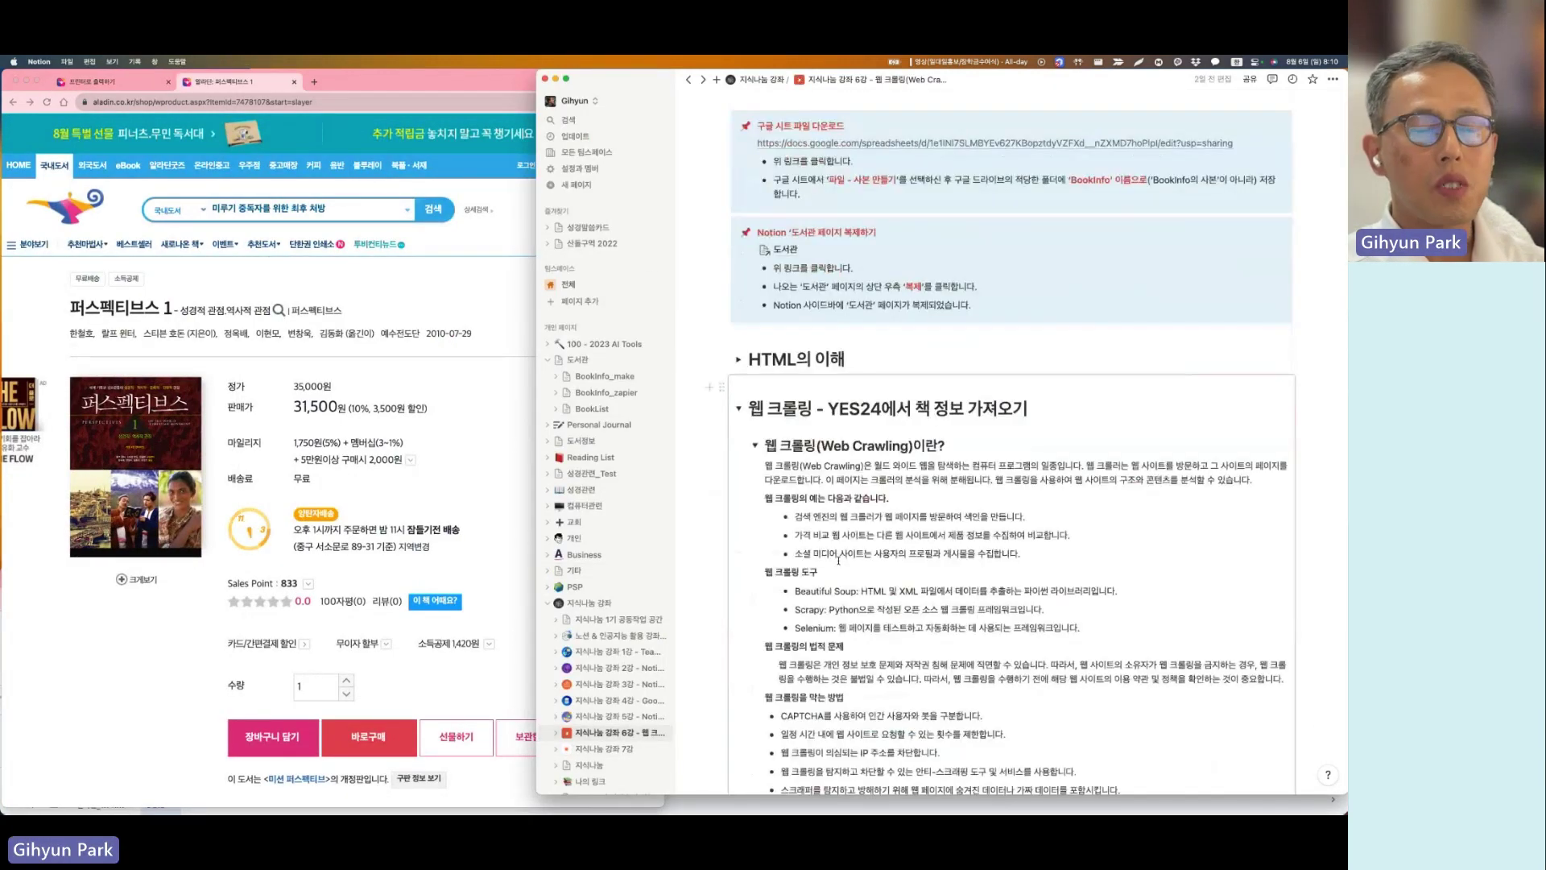
scroll(839, 564, down, 15)
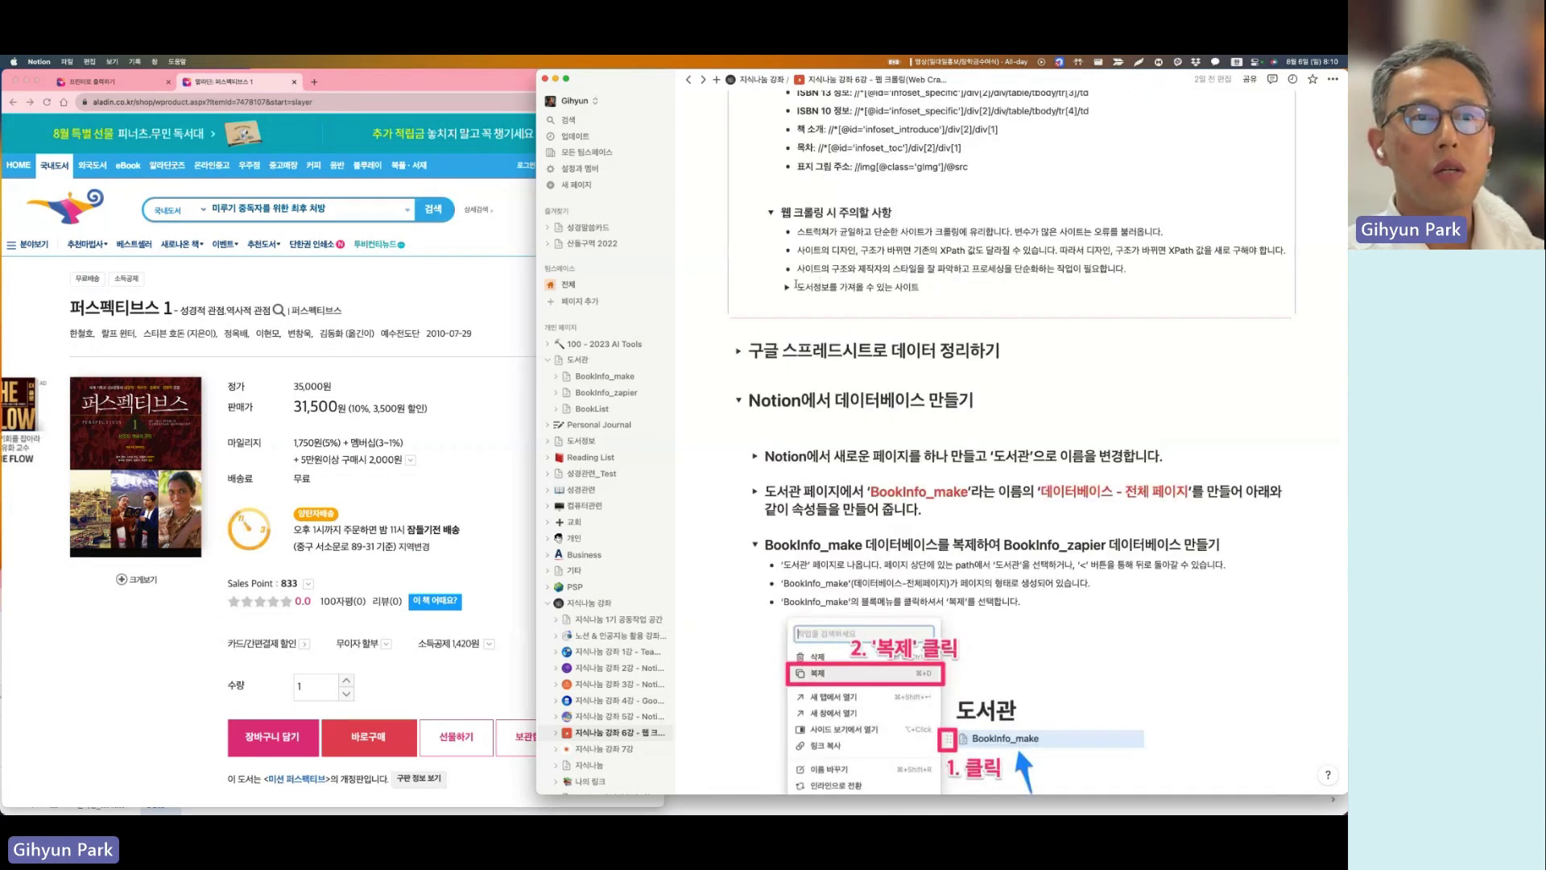
click(787, 286)
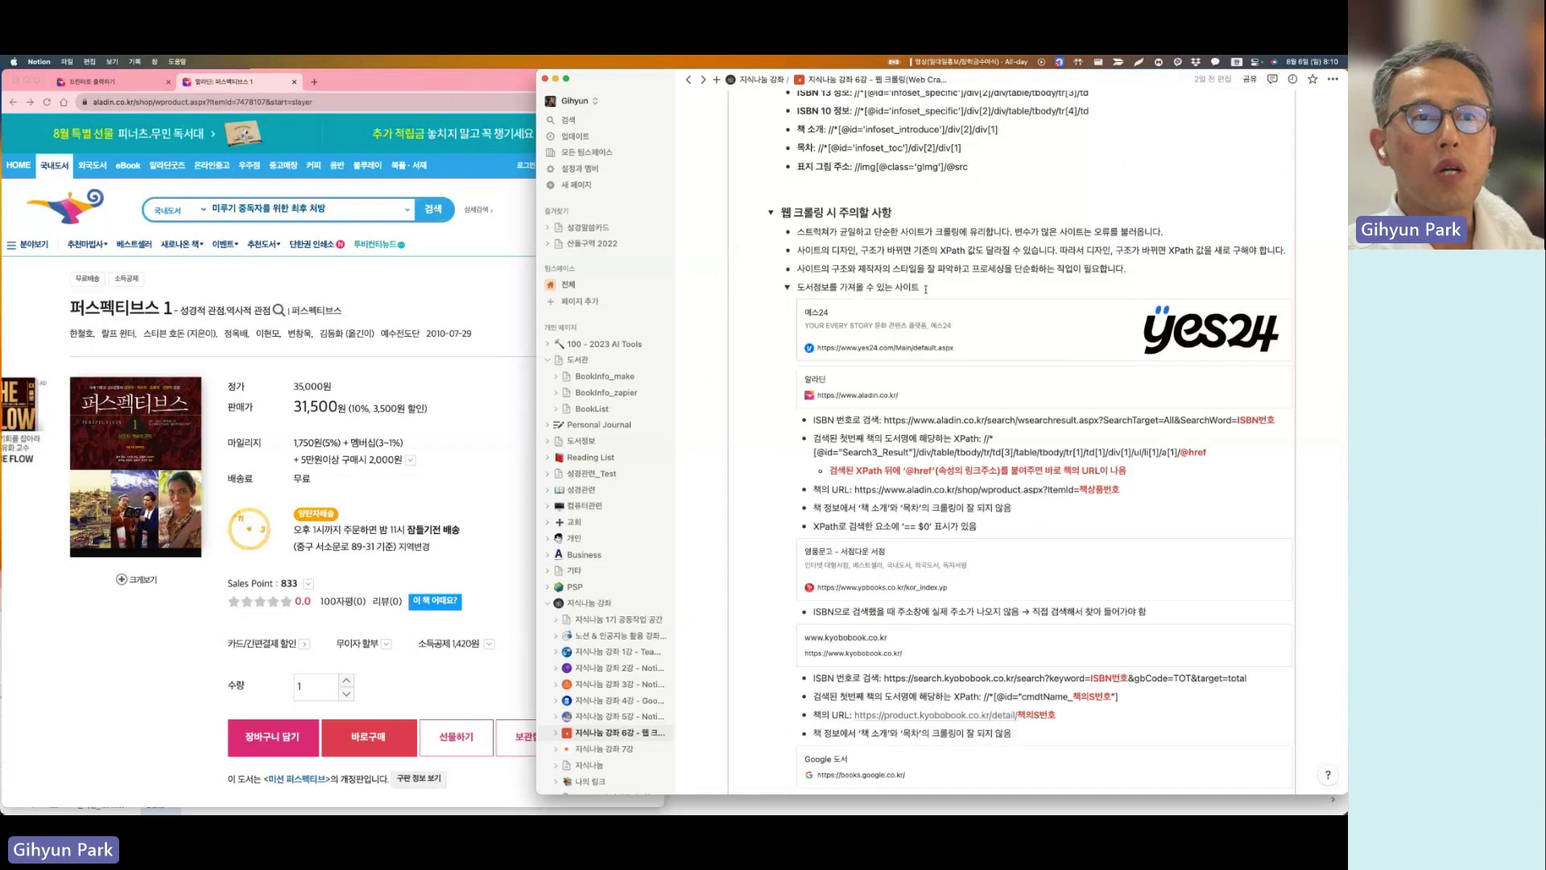
drag(927, 288, 795, 288)
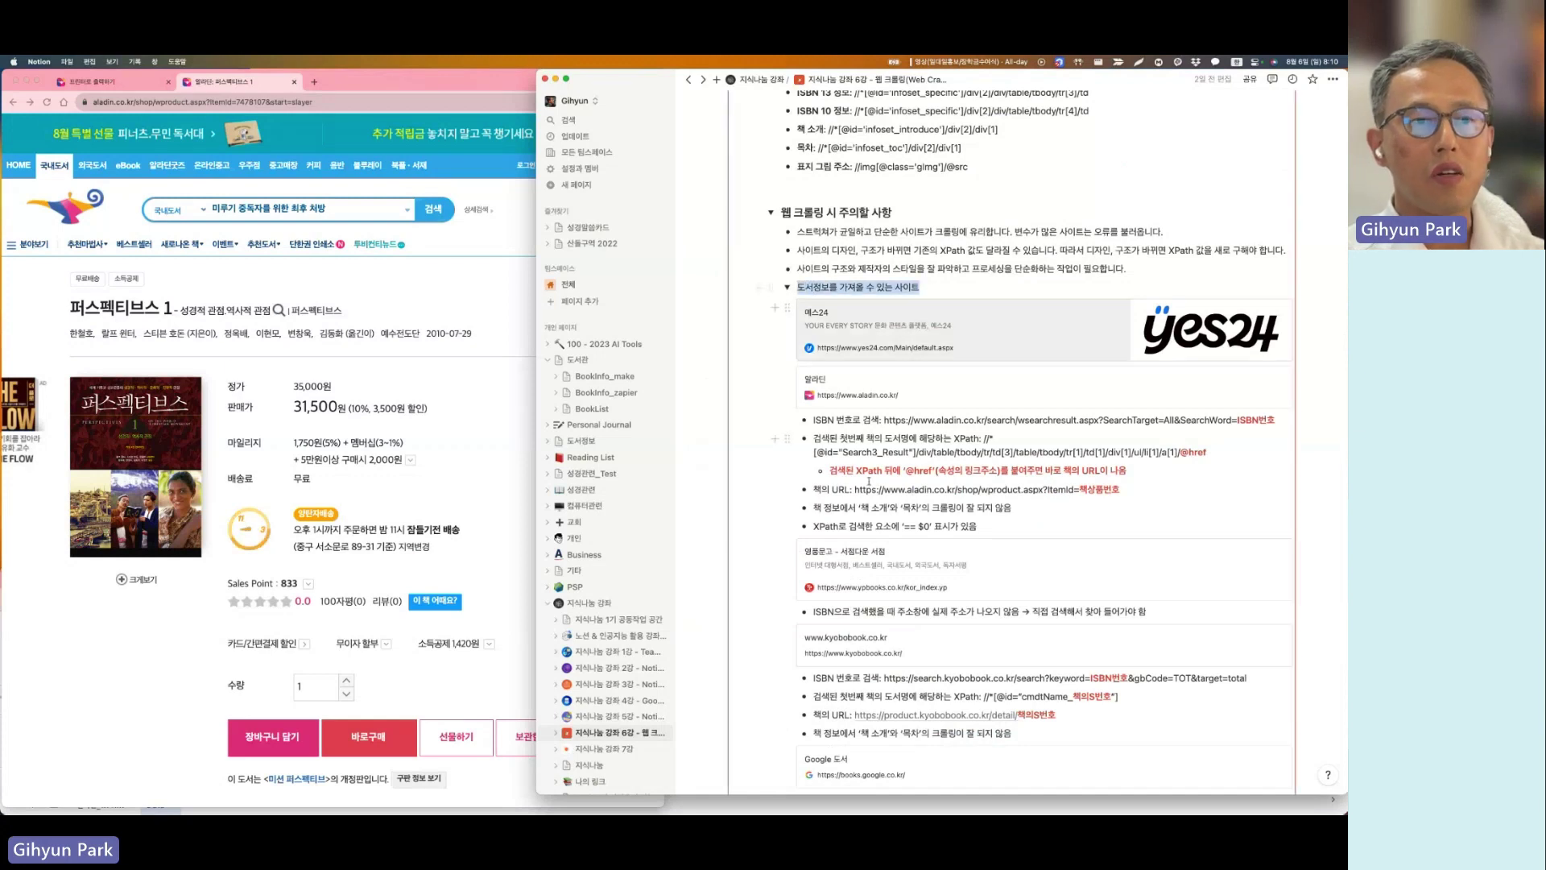
scroll(874, 387, down, 3)
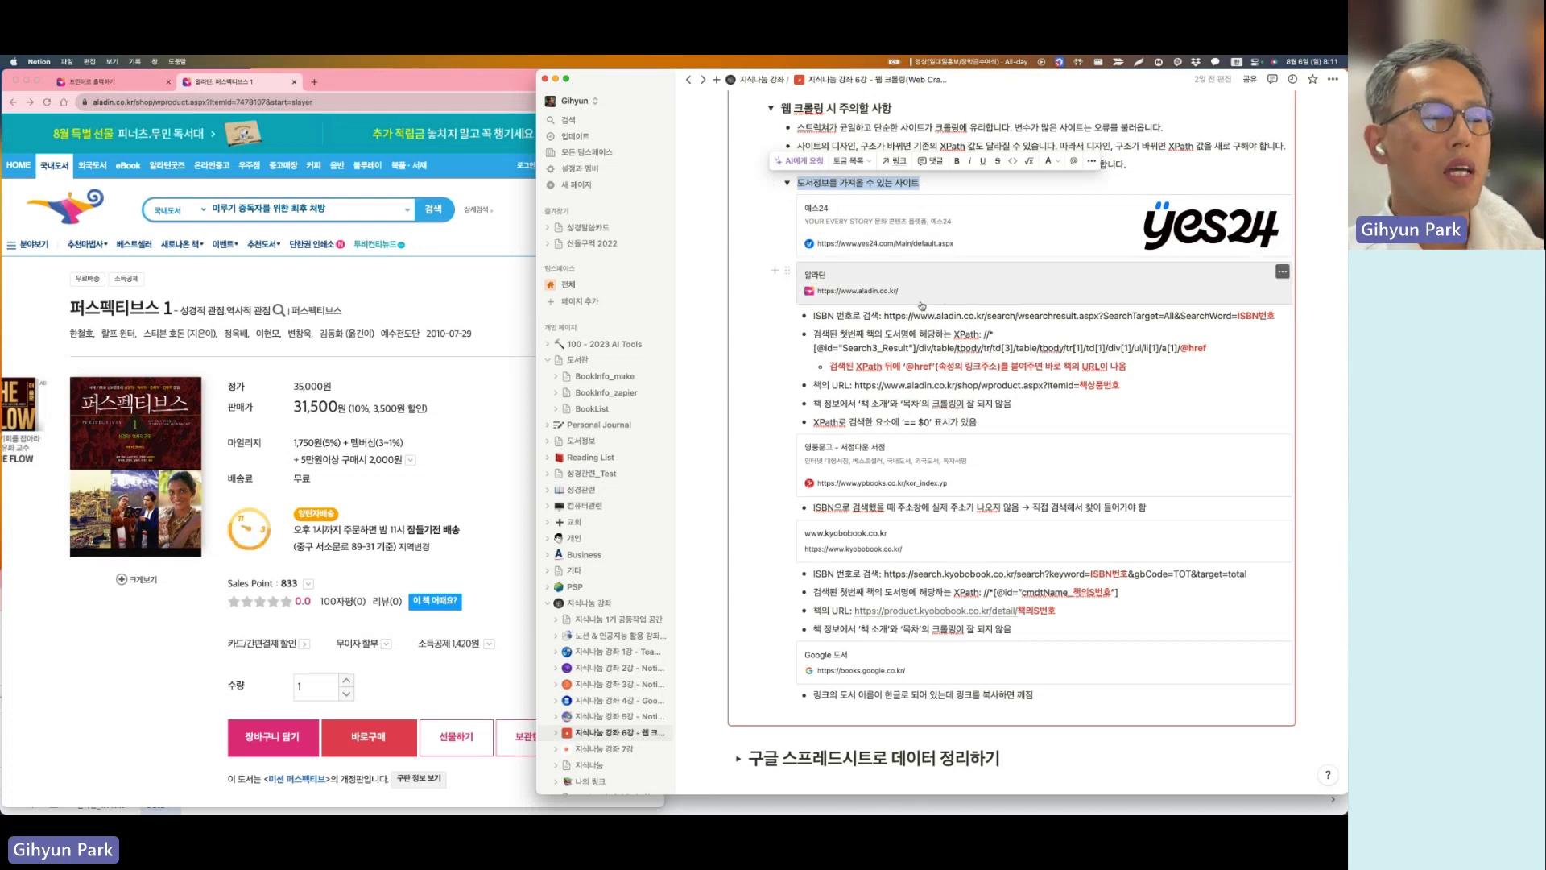
Step: Switch to Chrome and examine the book introduction and table of contents on the 퍼스펙티브스 1 product page
click(478, 511)
scroll(478, 511, down, 10)
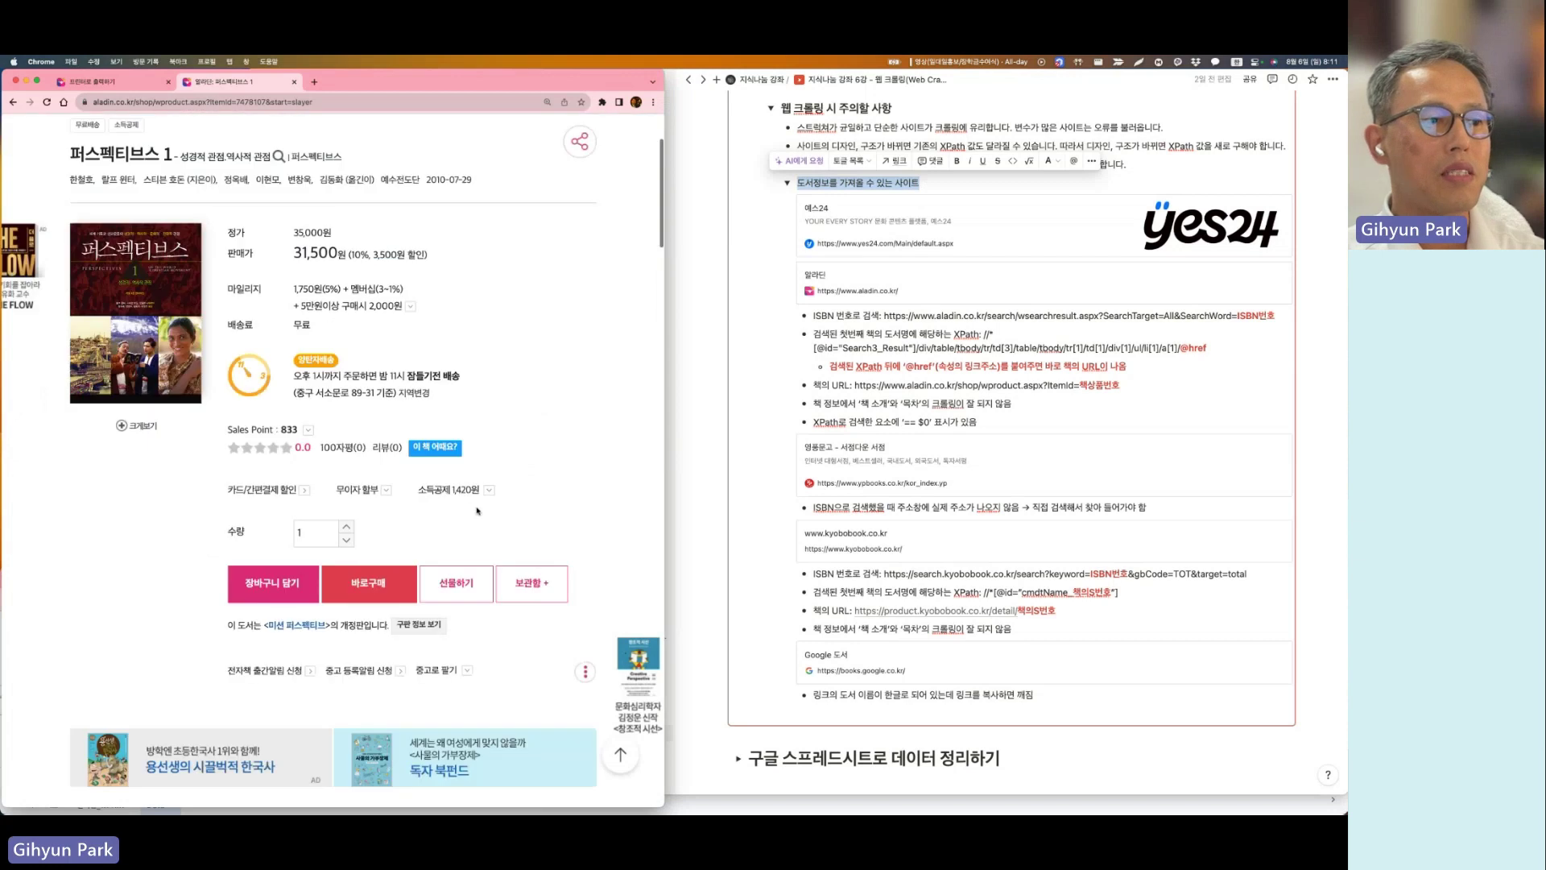
scroll(477, 510, down, 10)
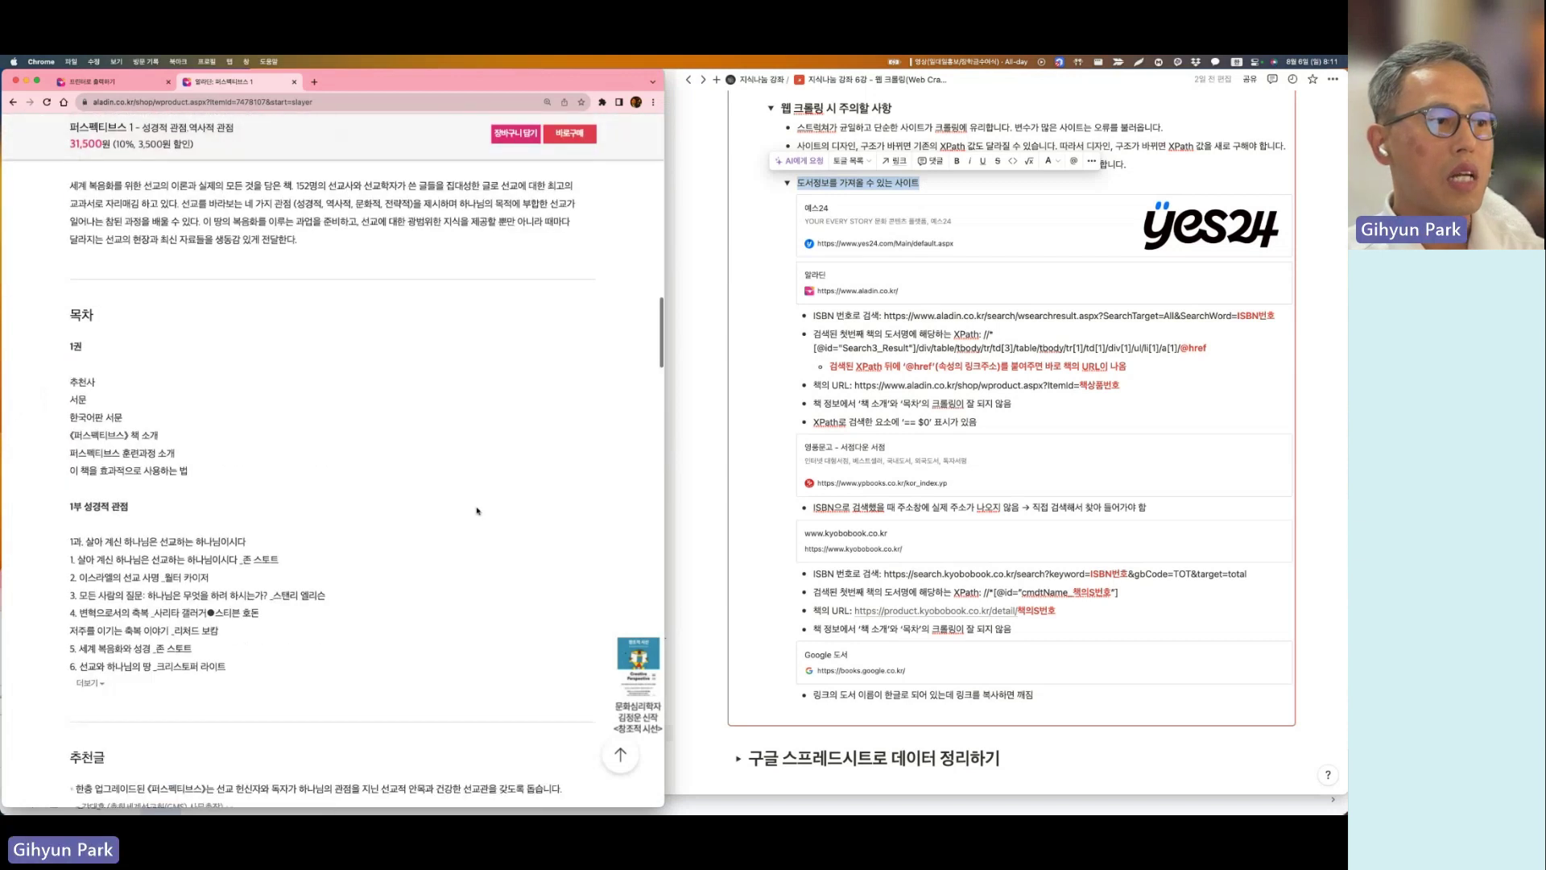
scroll(478, 511, up, 6)
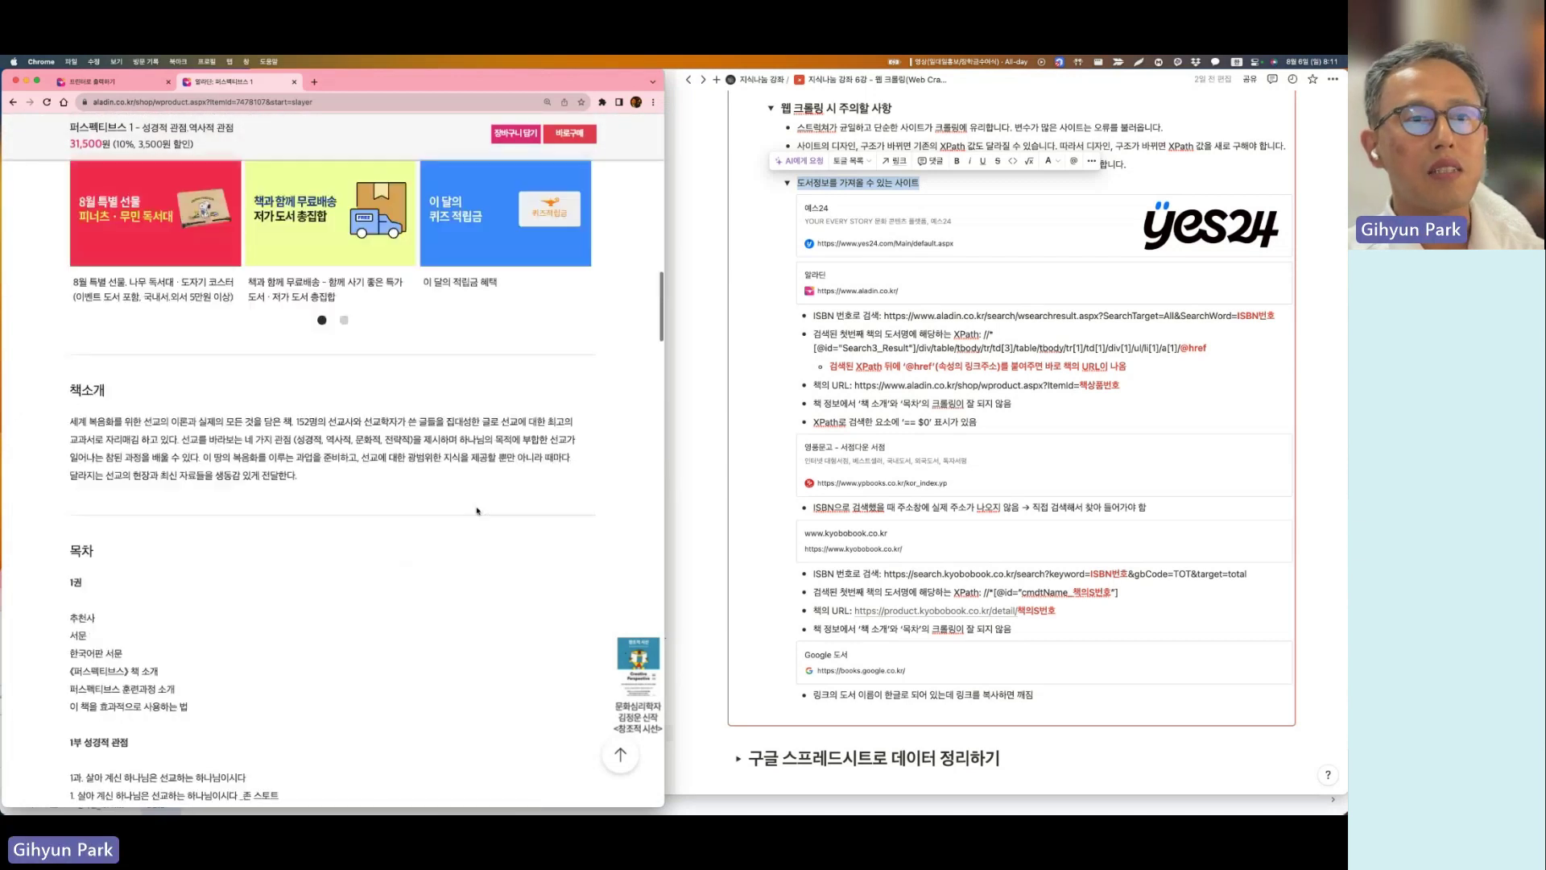
Step: Highlight the "ISBN 번호로 검색" label in the Notion notes and search the Aladin bookstore for 퍼스펙티브스 1
click(672, 314)
drag(814, 316, 878, 316)
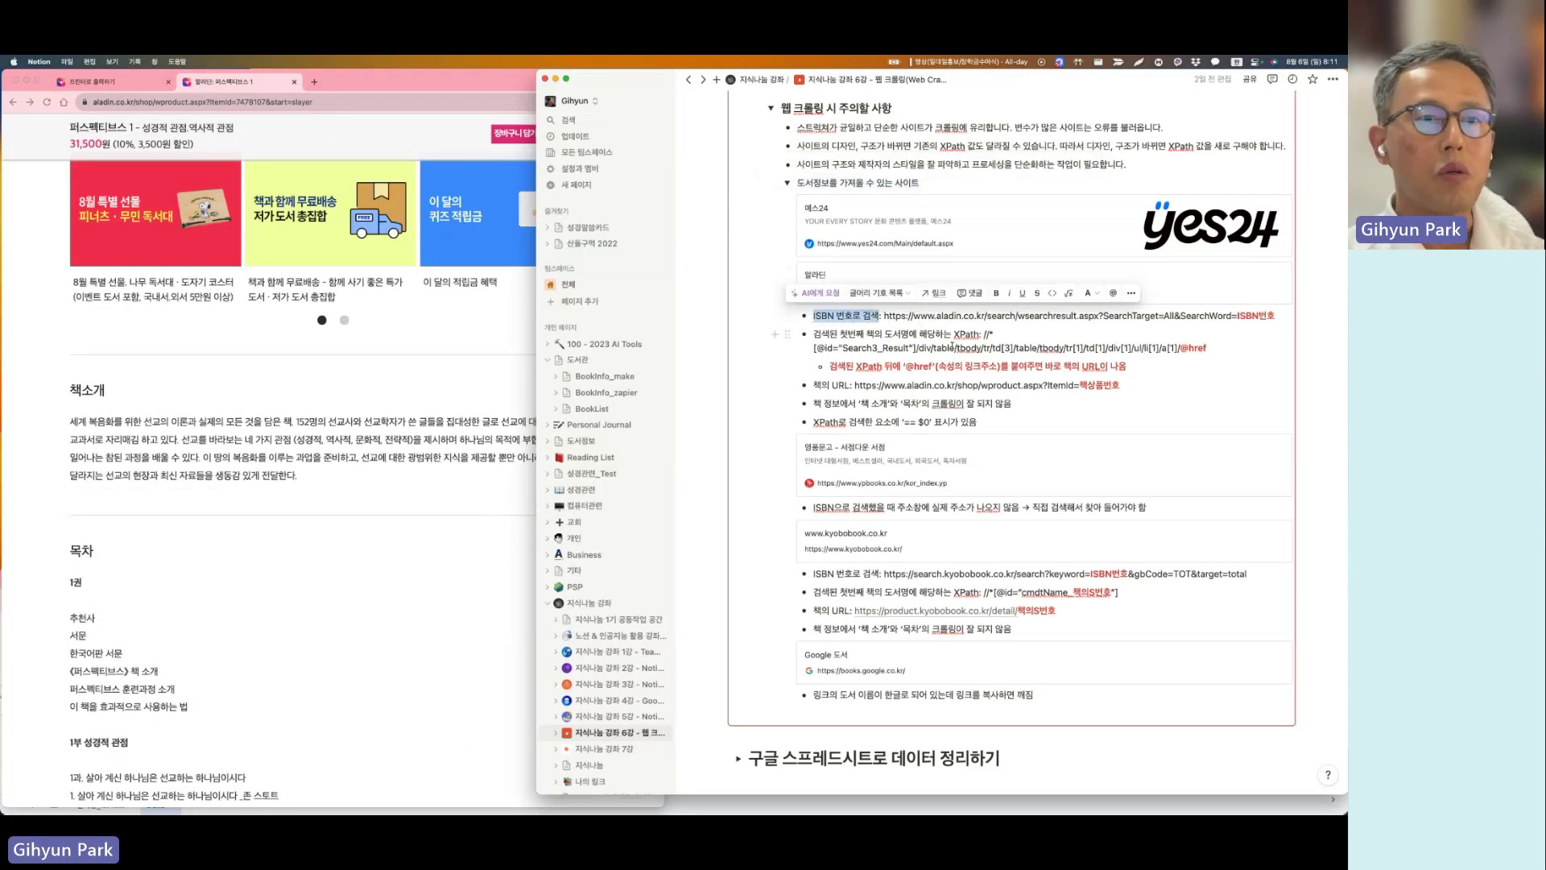
click(344, 206)
key(Return)
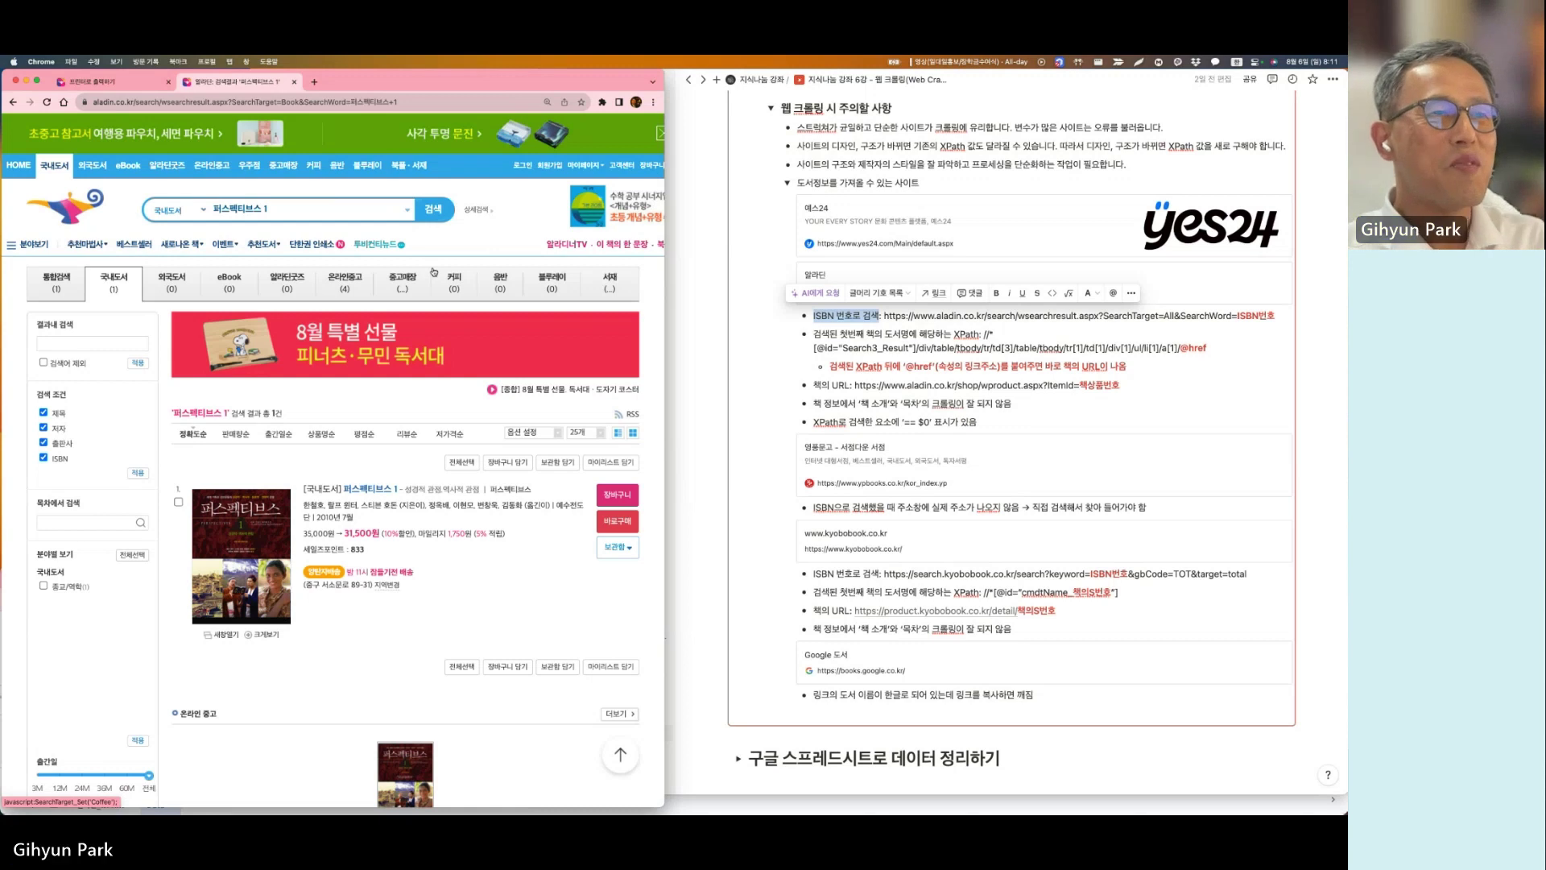
click(66, 207)
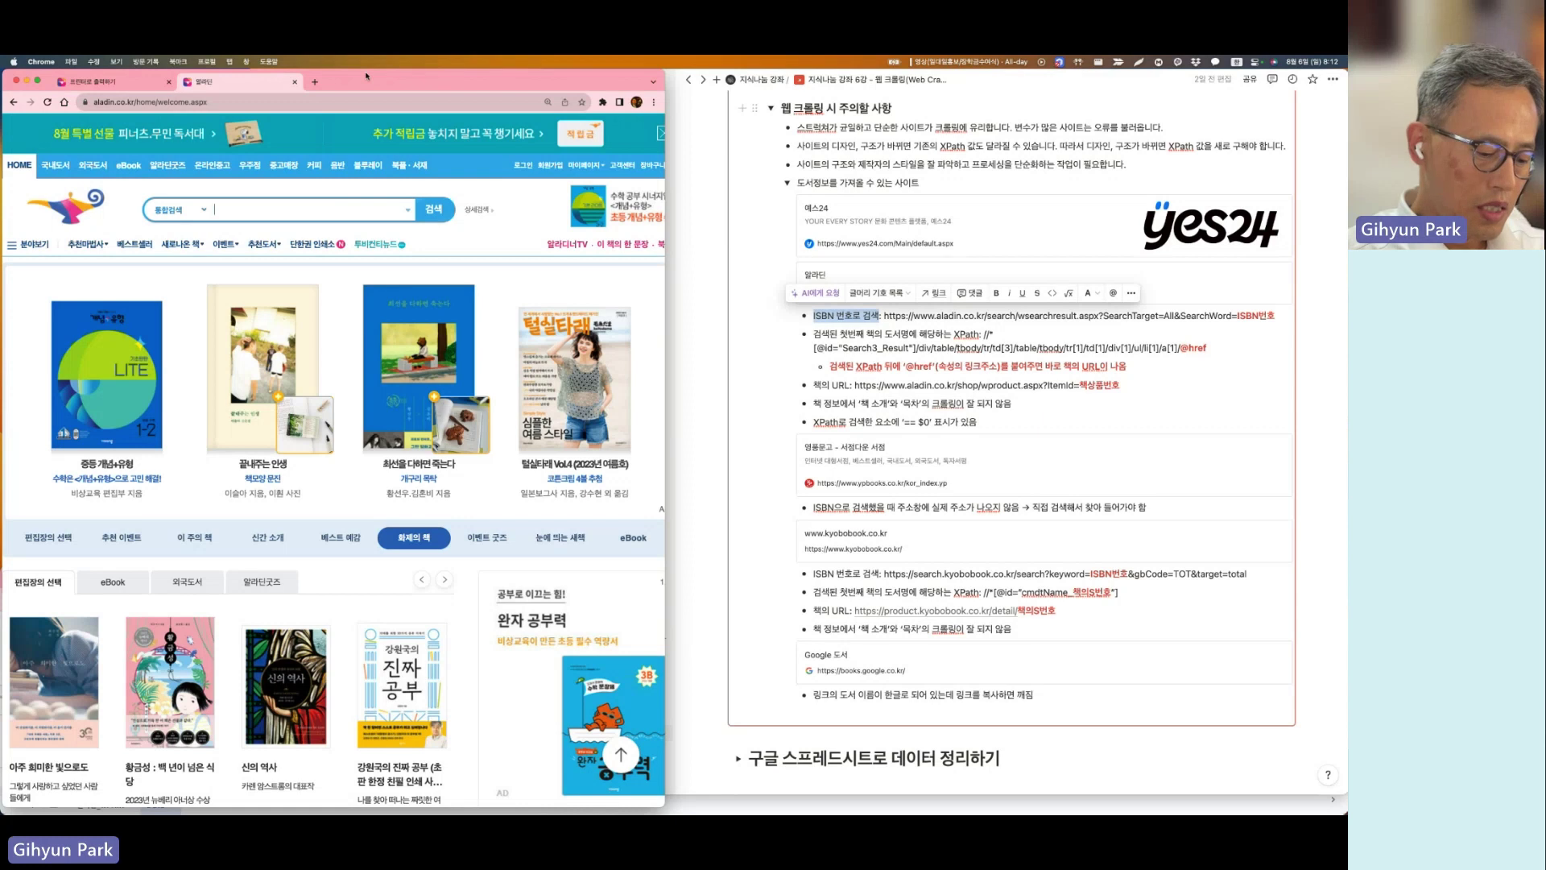
text(9788)
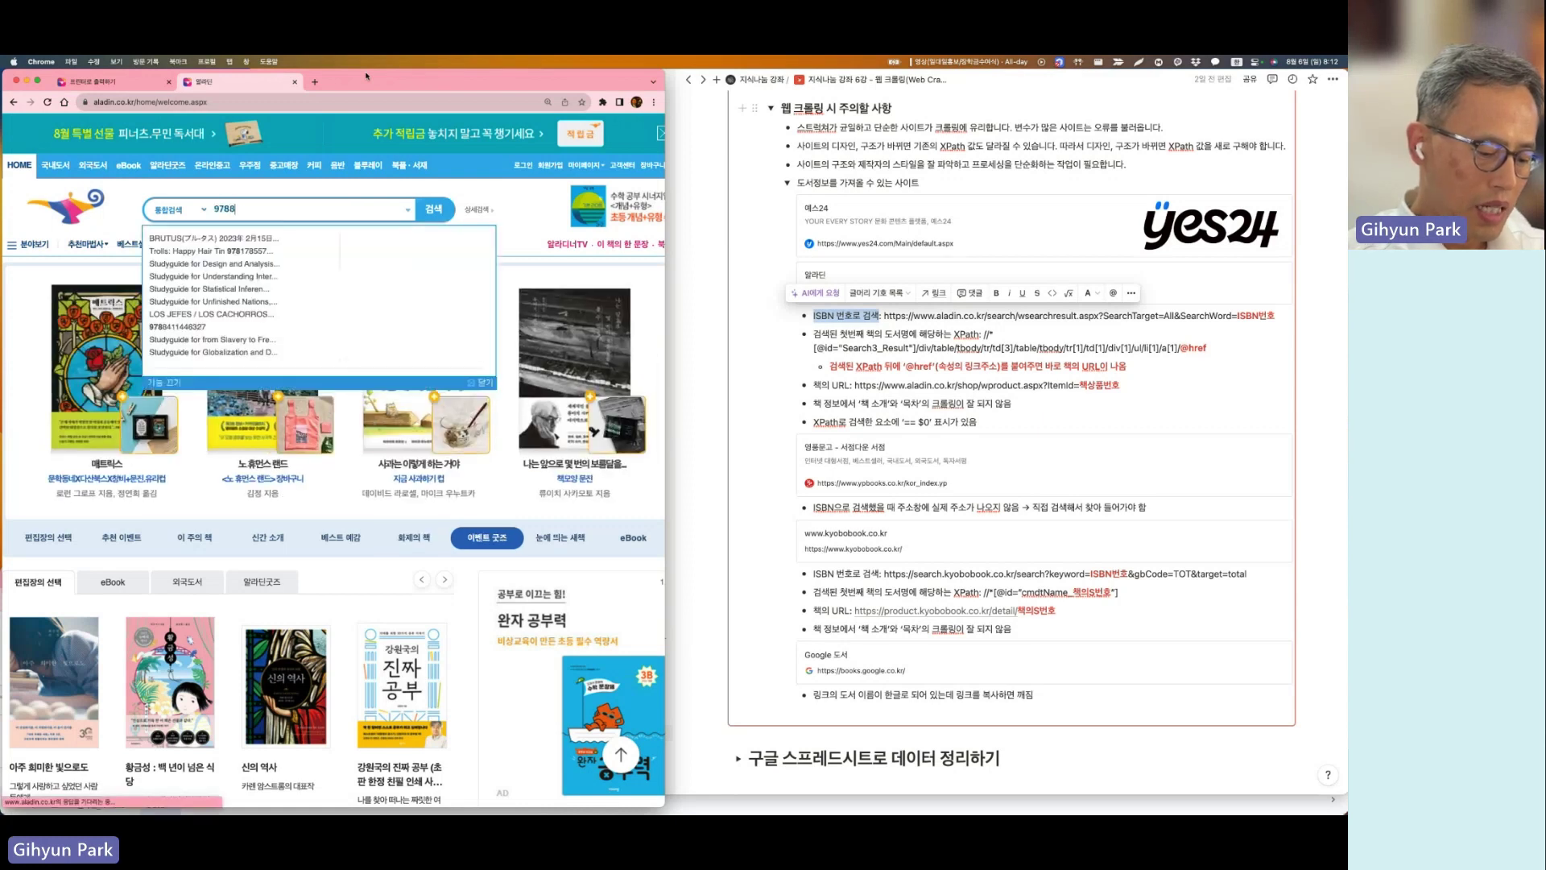
text(955363531)
key(Return)
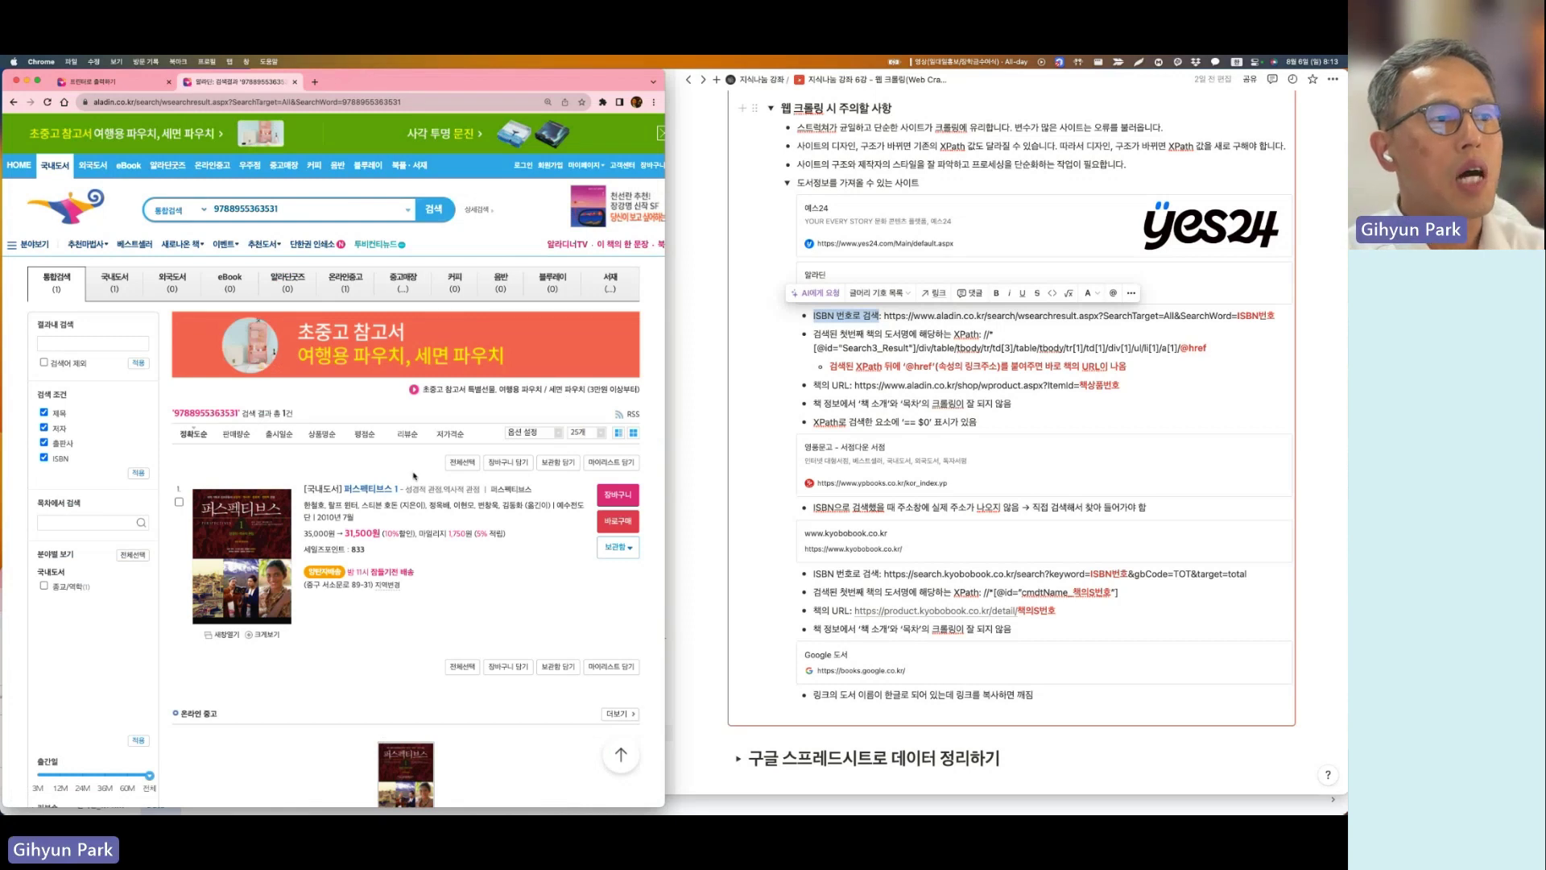
mouse_move(264, 203)
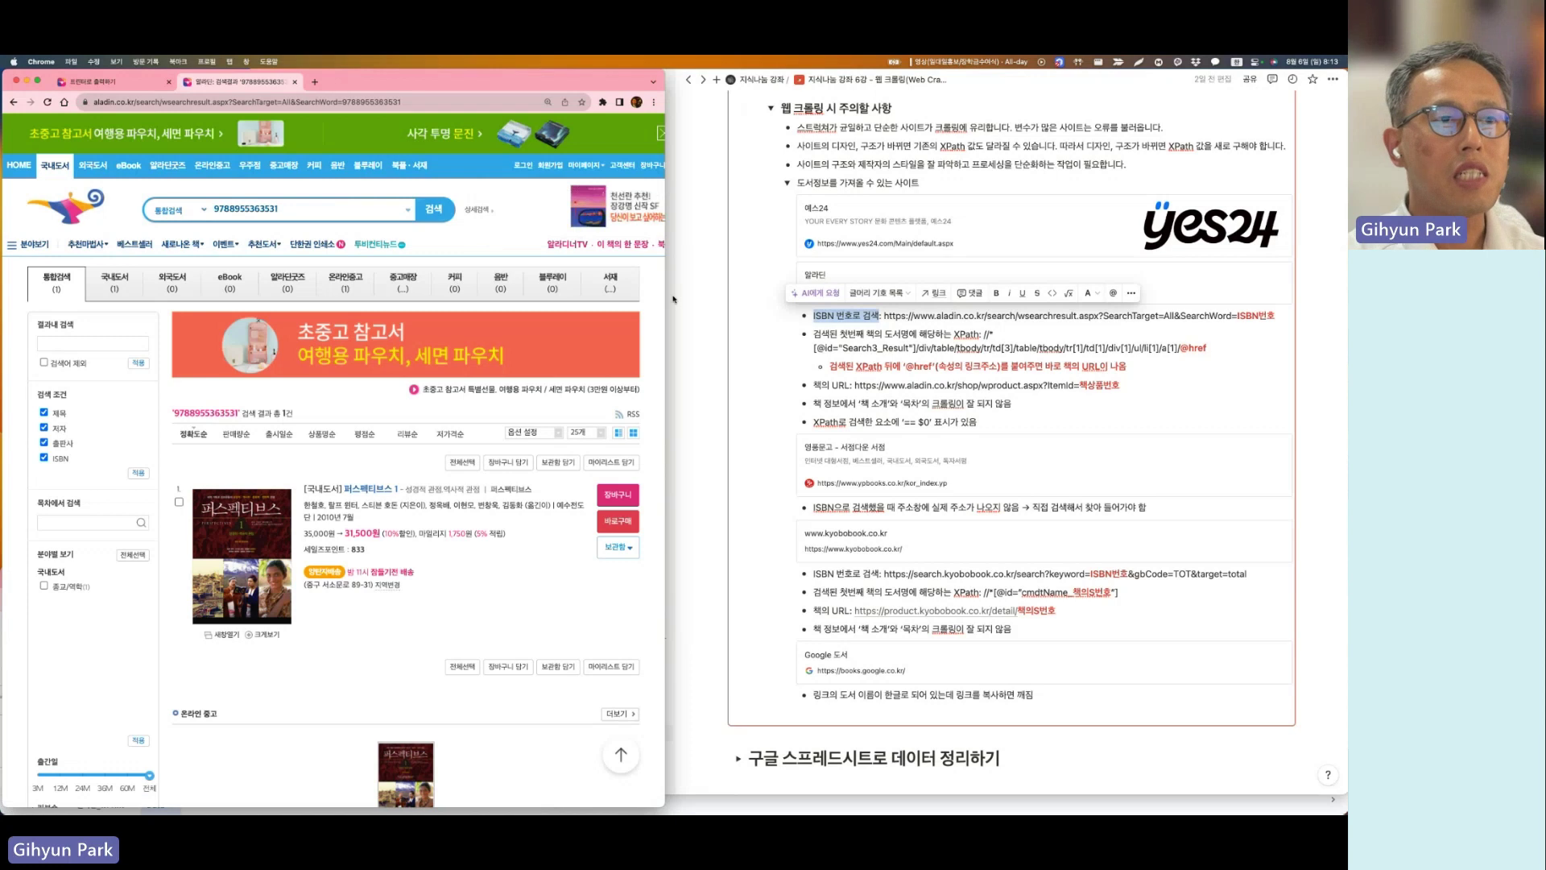
Step: Widen the browser window, open the developer tools and inspect the book title in the search result
drag(665, 297, 851, 306)
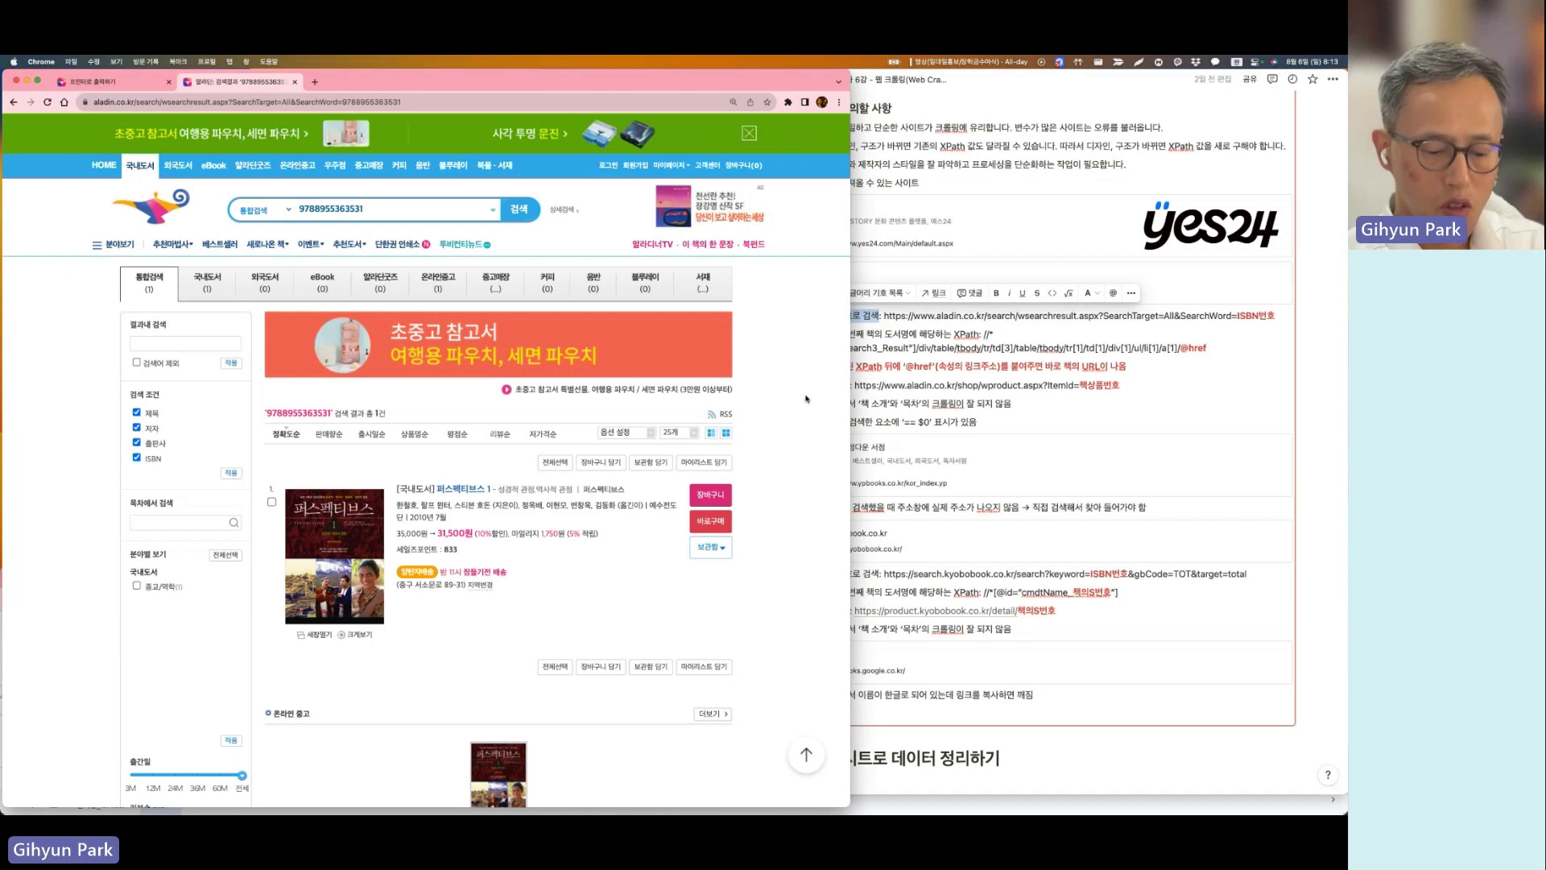
key(super+alt+i)
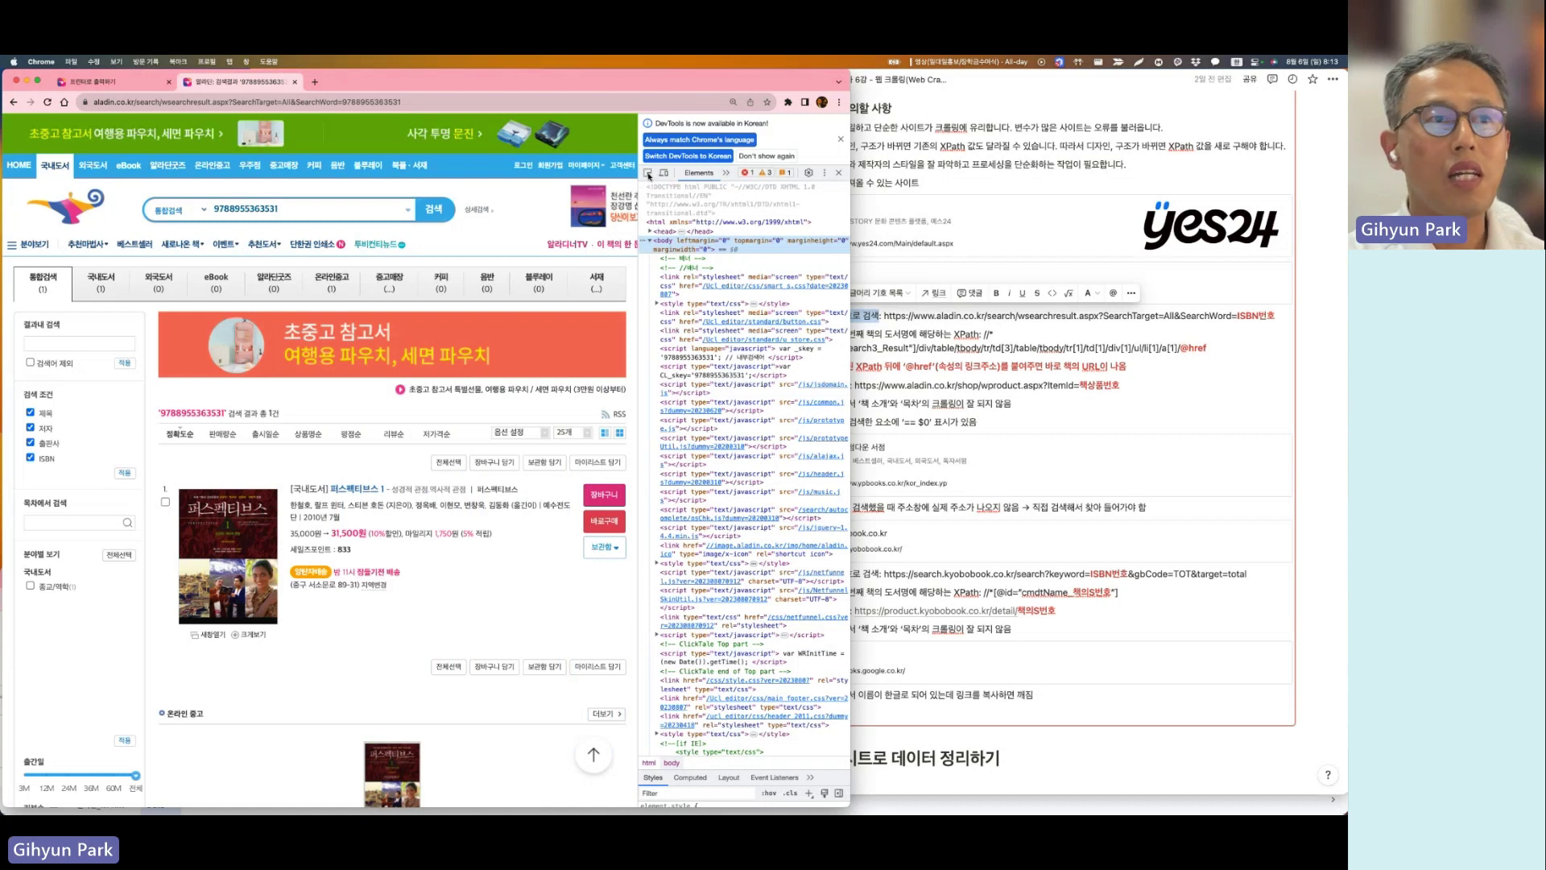
click(648, 174)
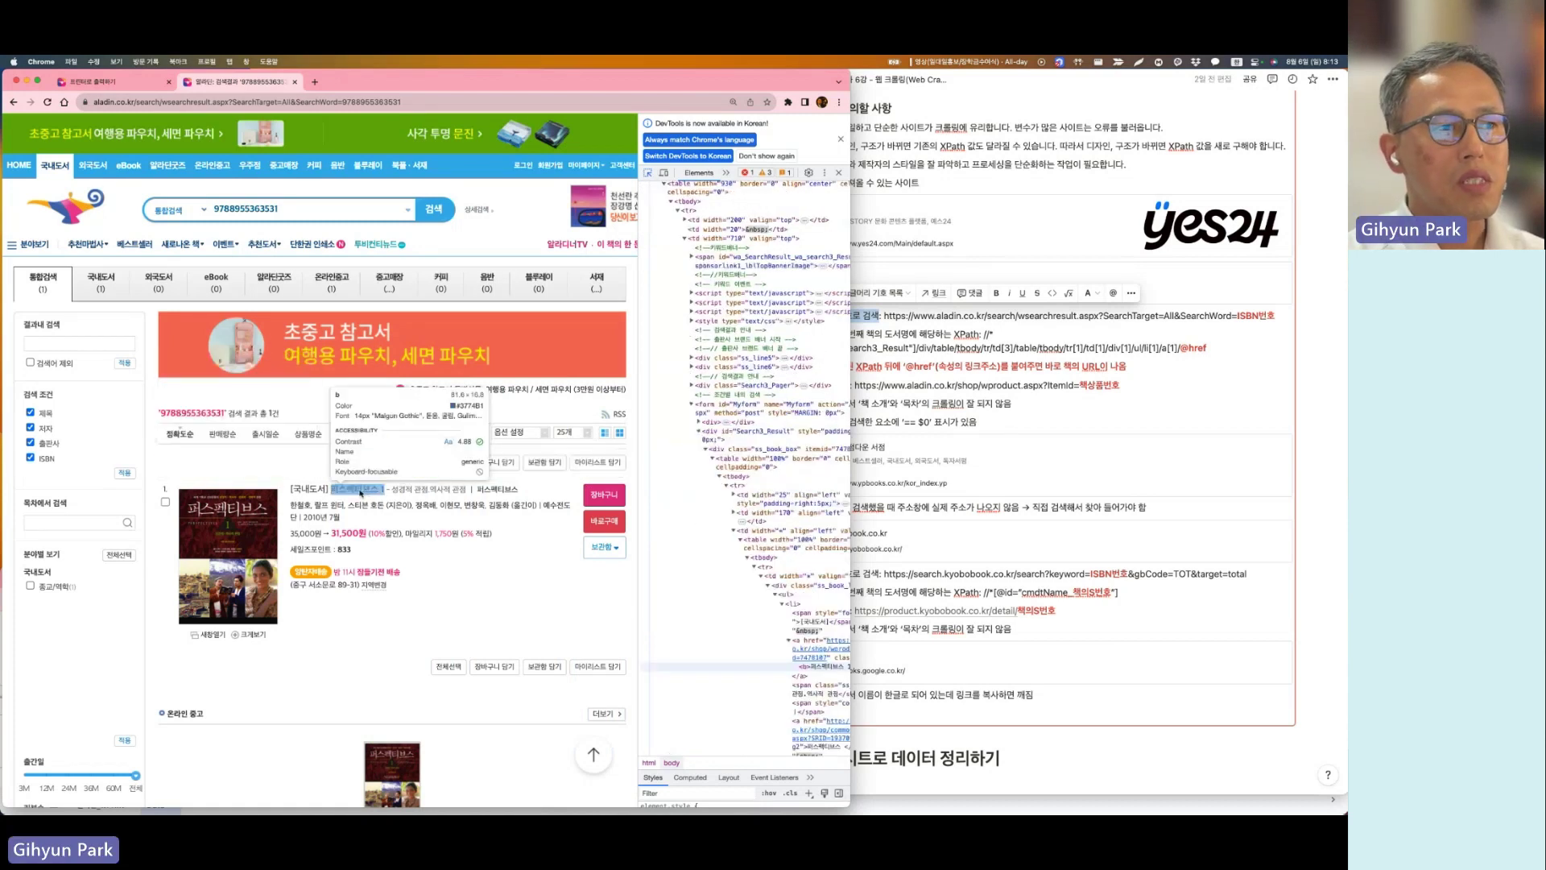
click(360, 493)
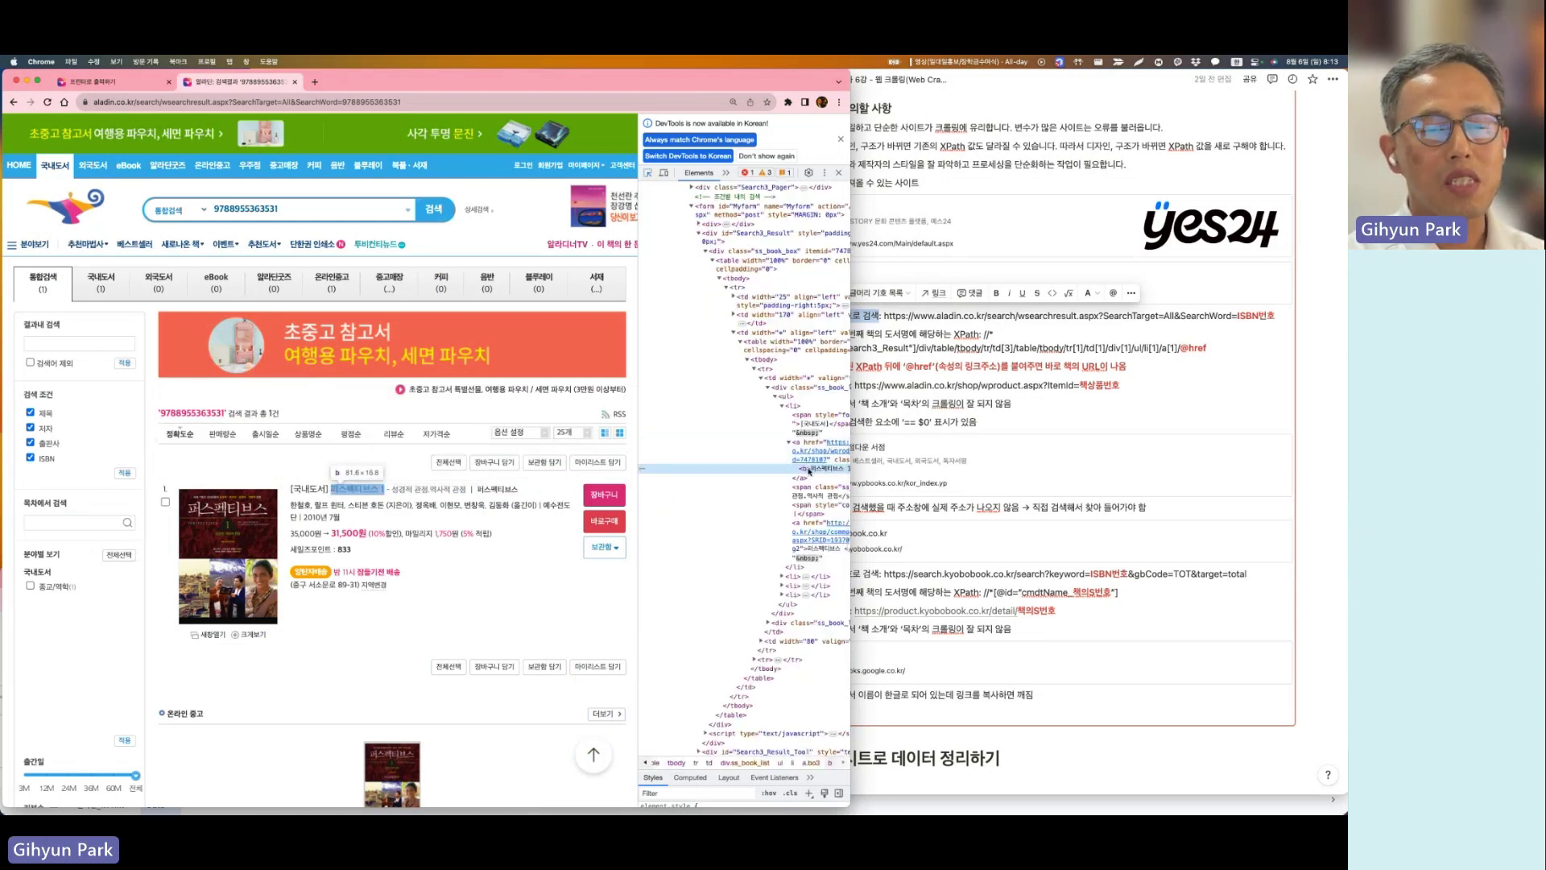
Step: Copy the XPath of the title's b element from the page's HTML
scroll(808, 472, right, 1)
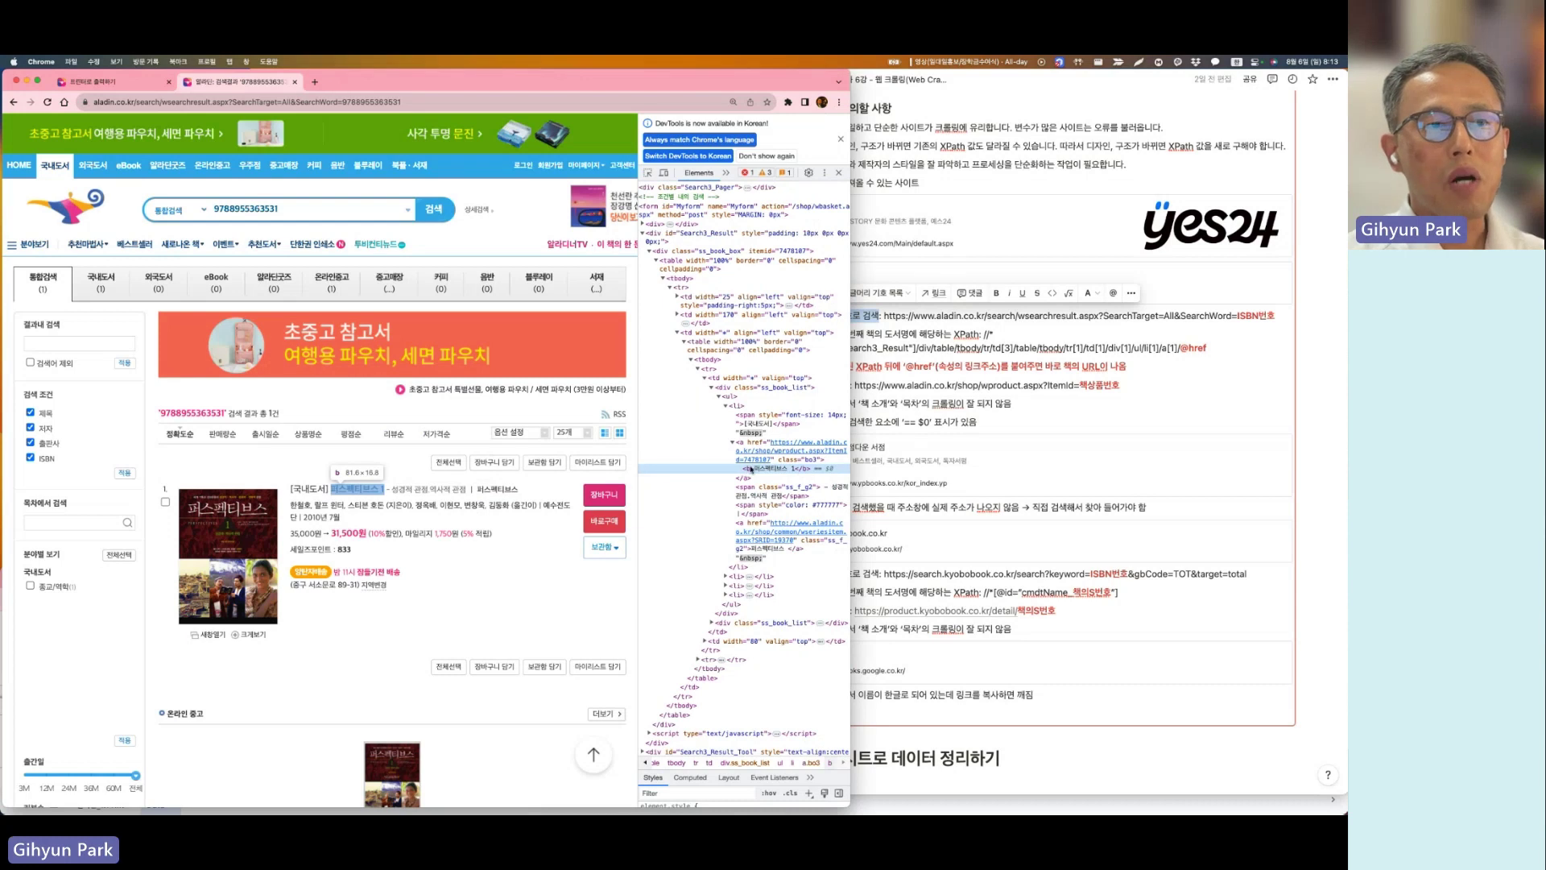
right_click(750, 467)
mouse_move(838, 535)
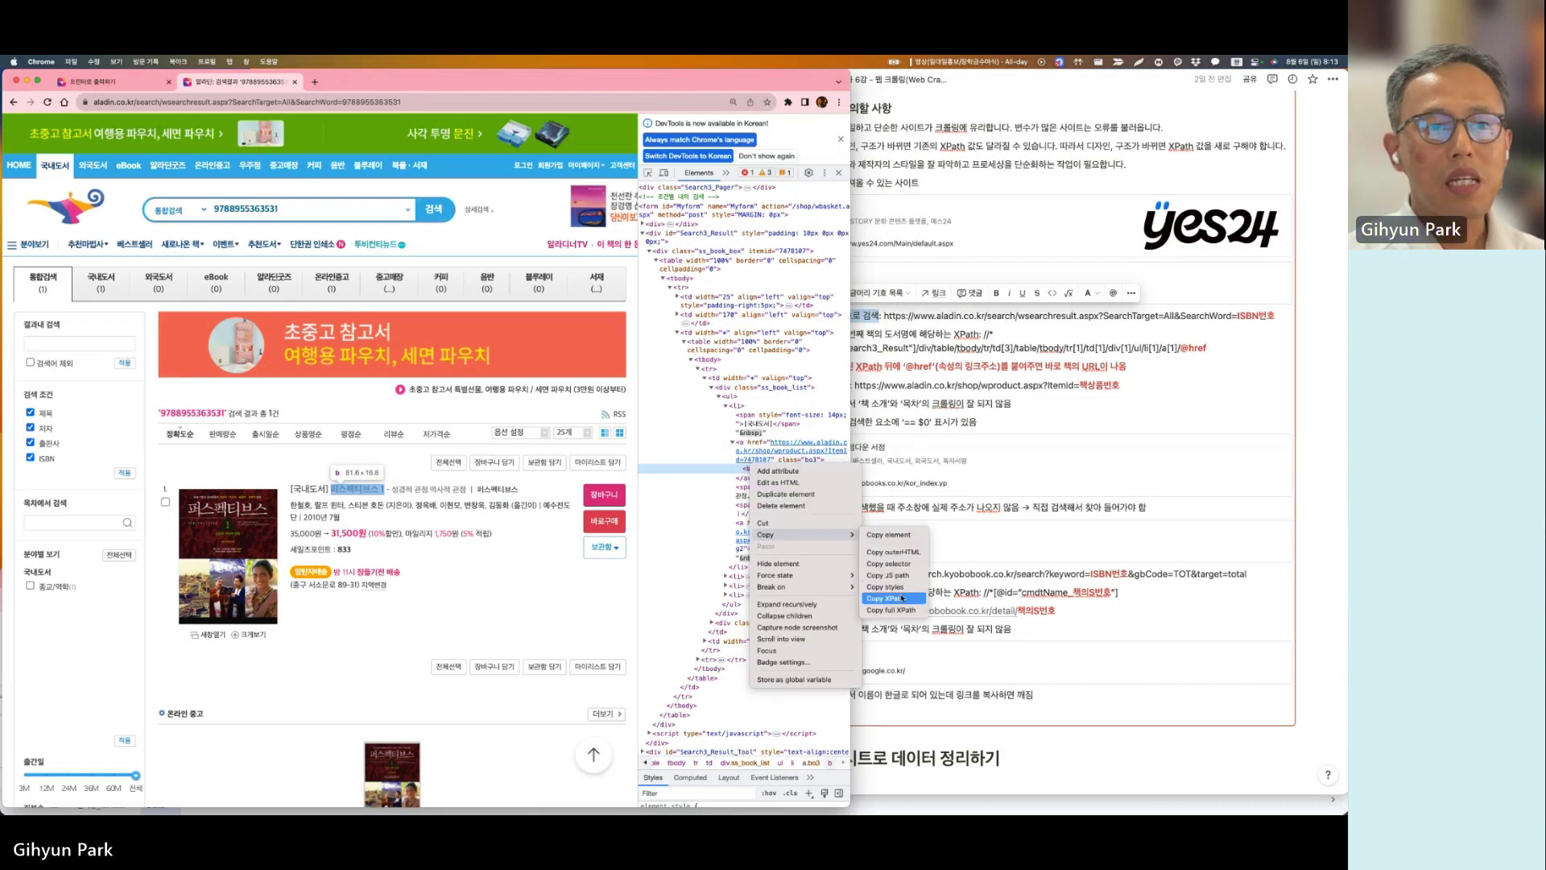
click(895, 599)
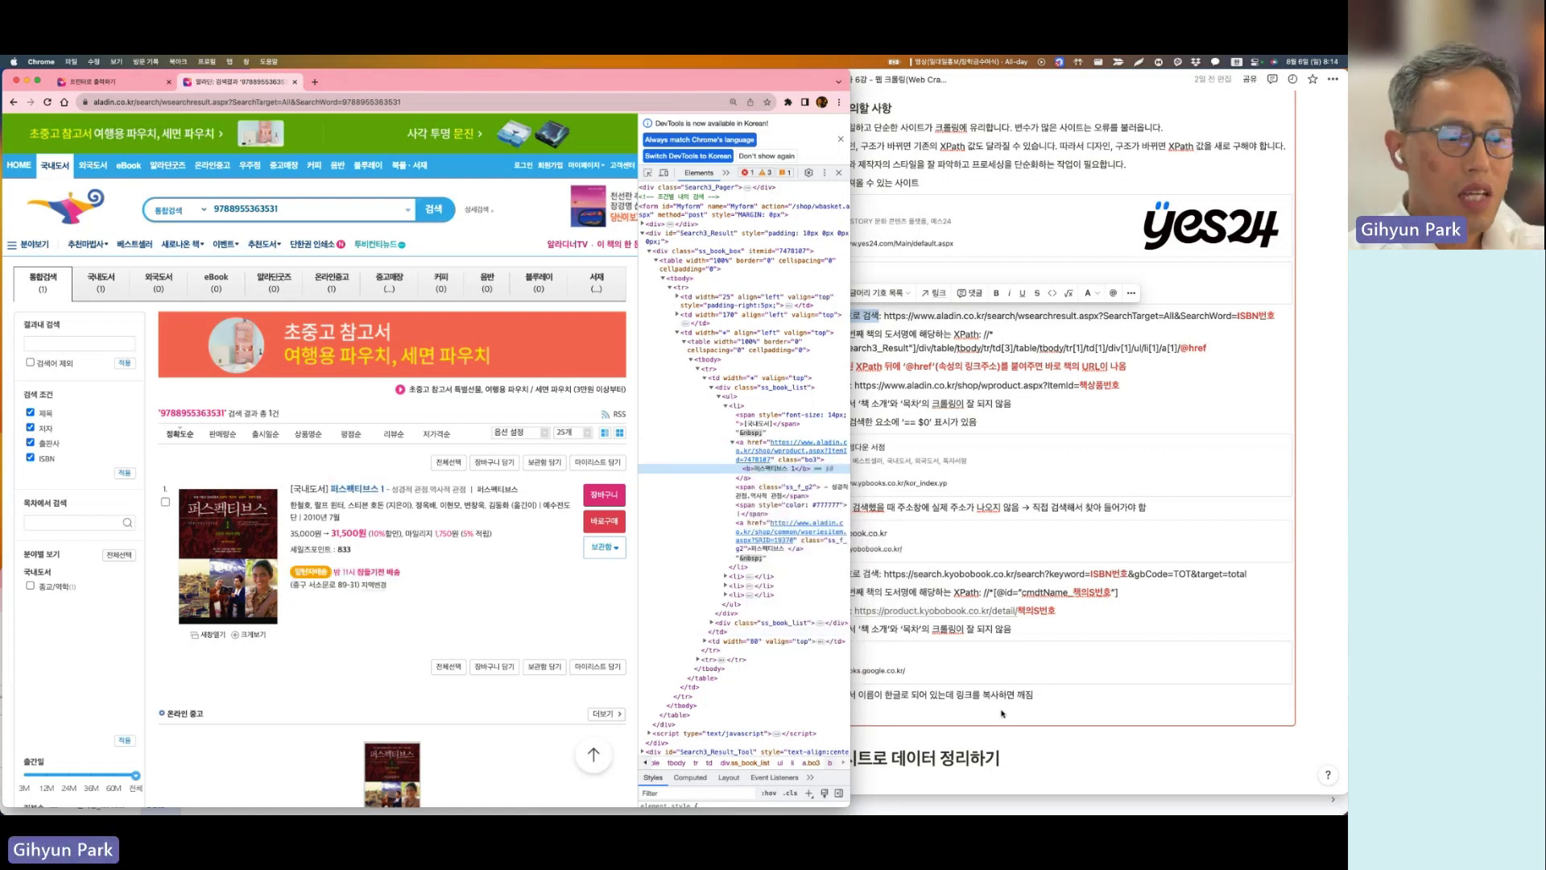
Step: Switch to the text editor, place the copied XPath in the note, highlight it and reposition the note window
key(super+Tab)
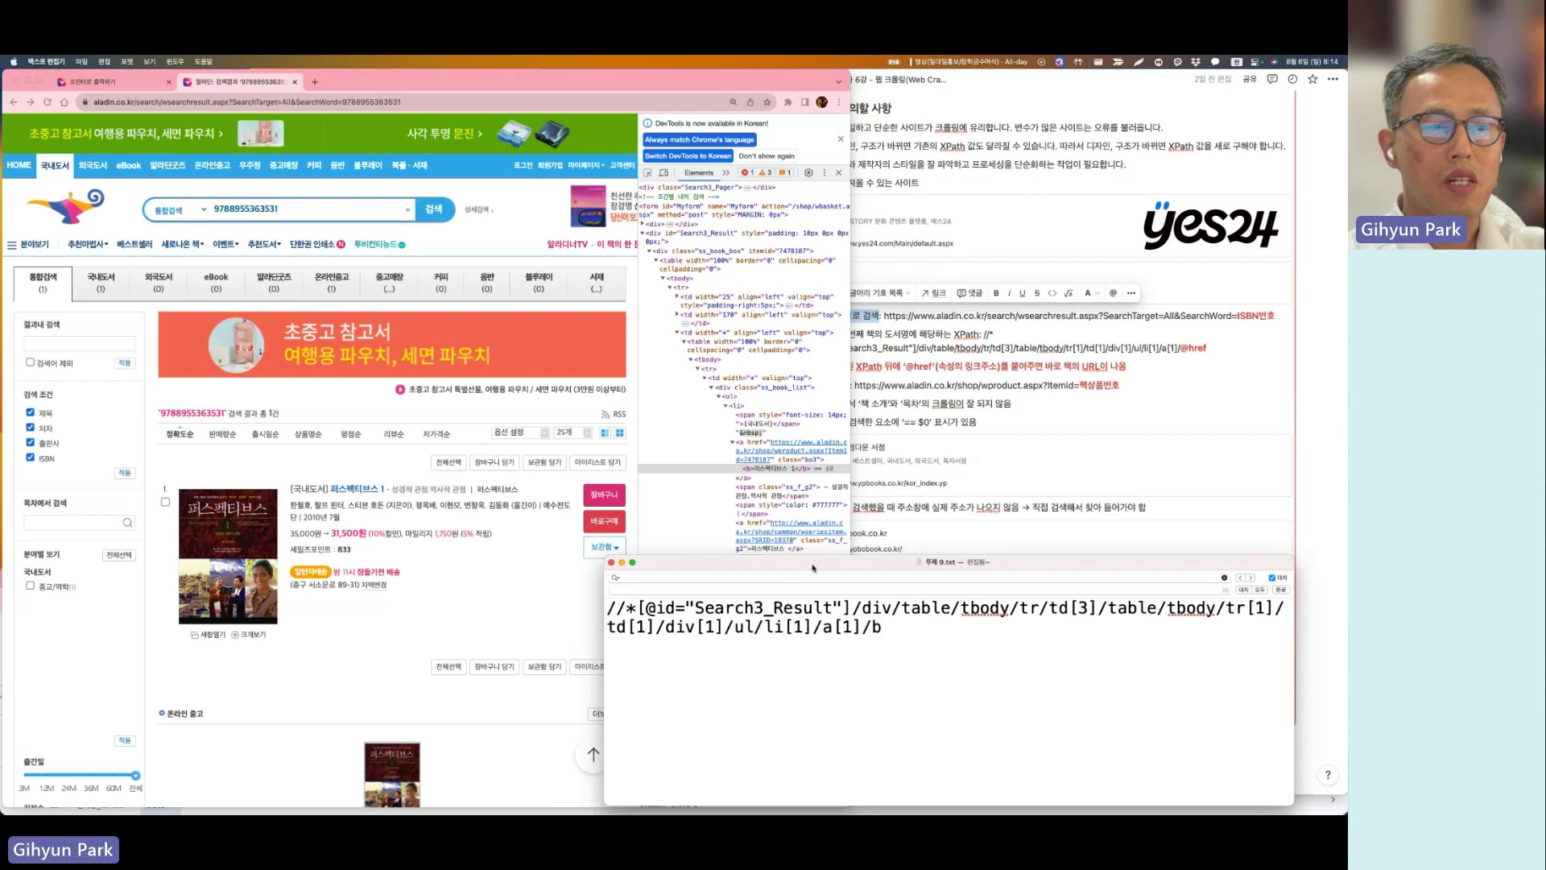
drag(886, 566, 744, 505)
drag(750, 572, 445, 550)
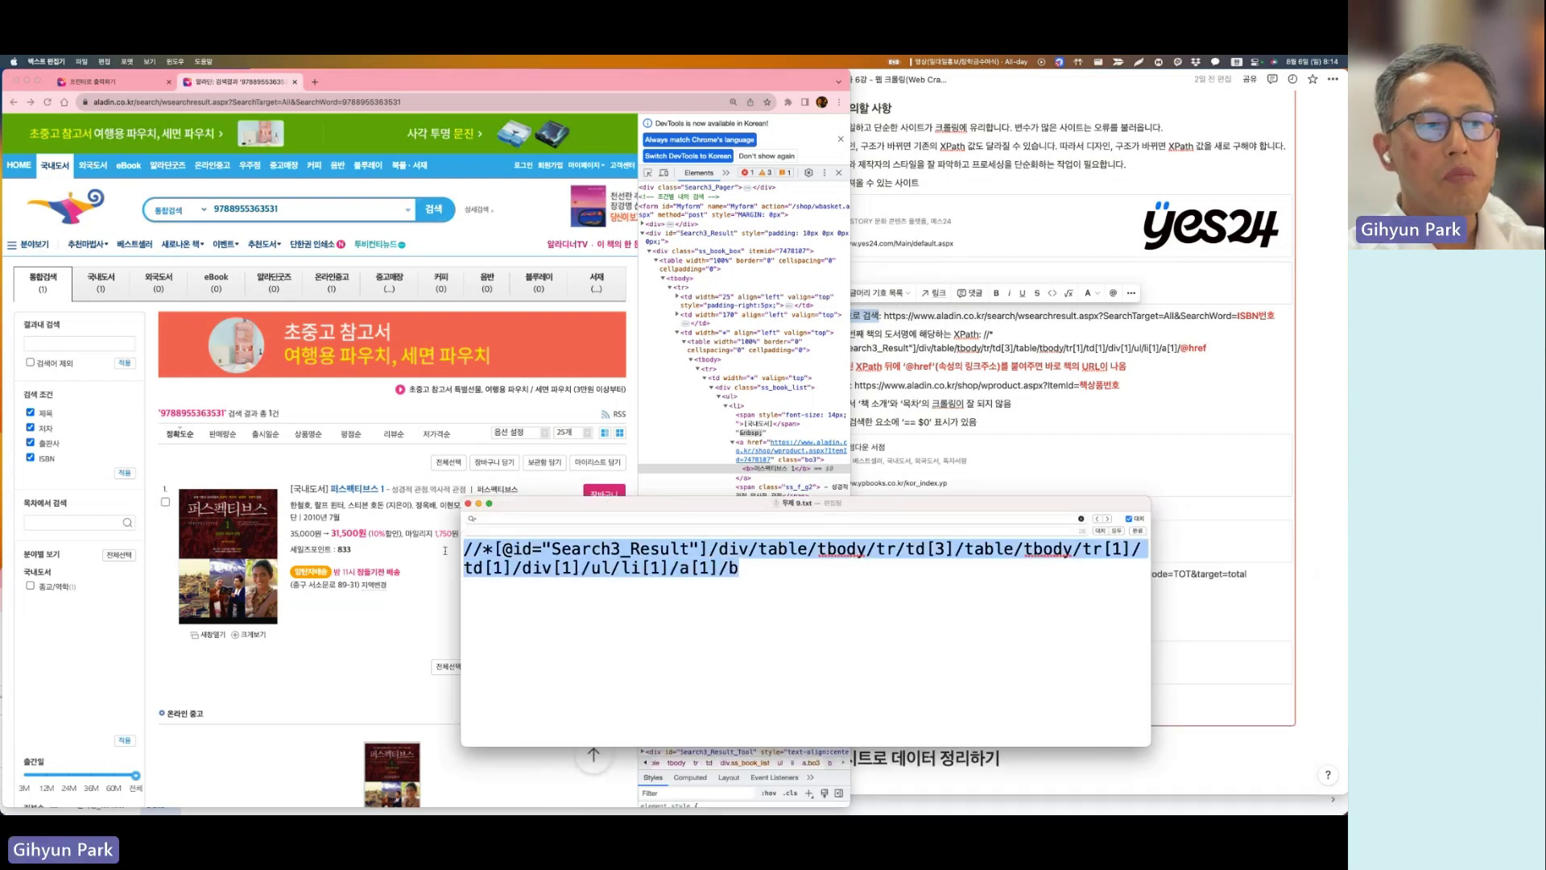
drag(609, 503, 657, 562)
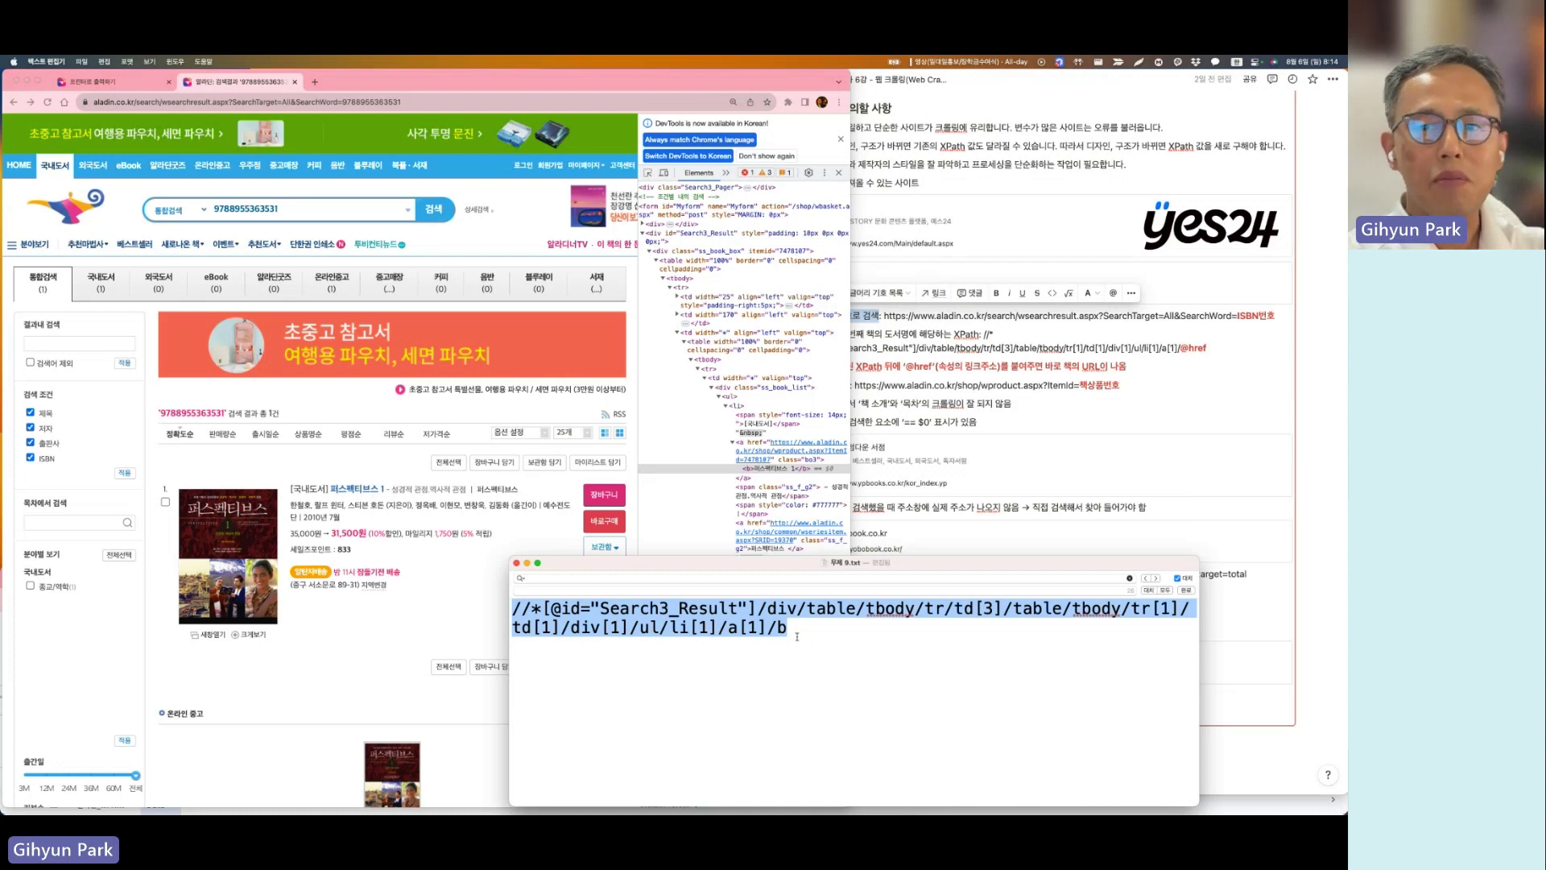
Step: Remove the trailing /b from the XPath in the text note and highlight its final a tag
key(super+Tab)
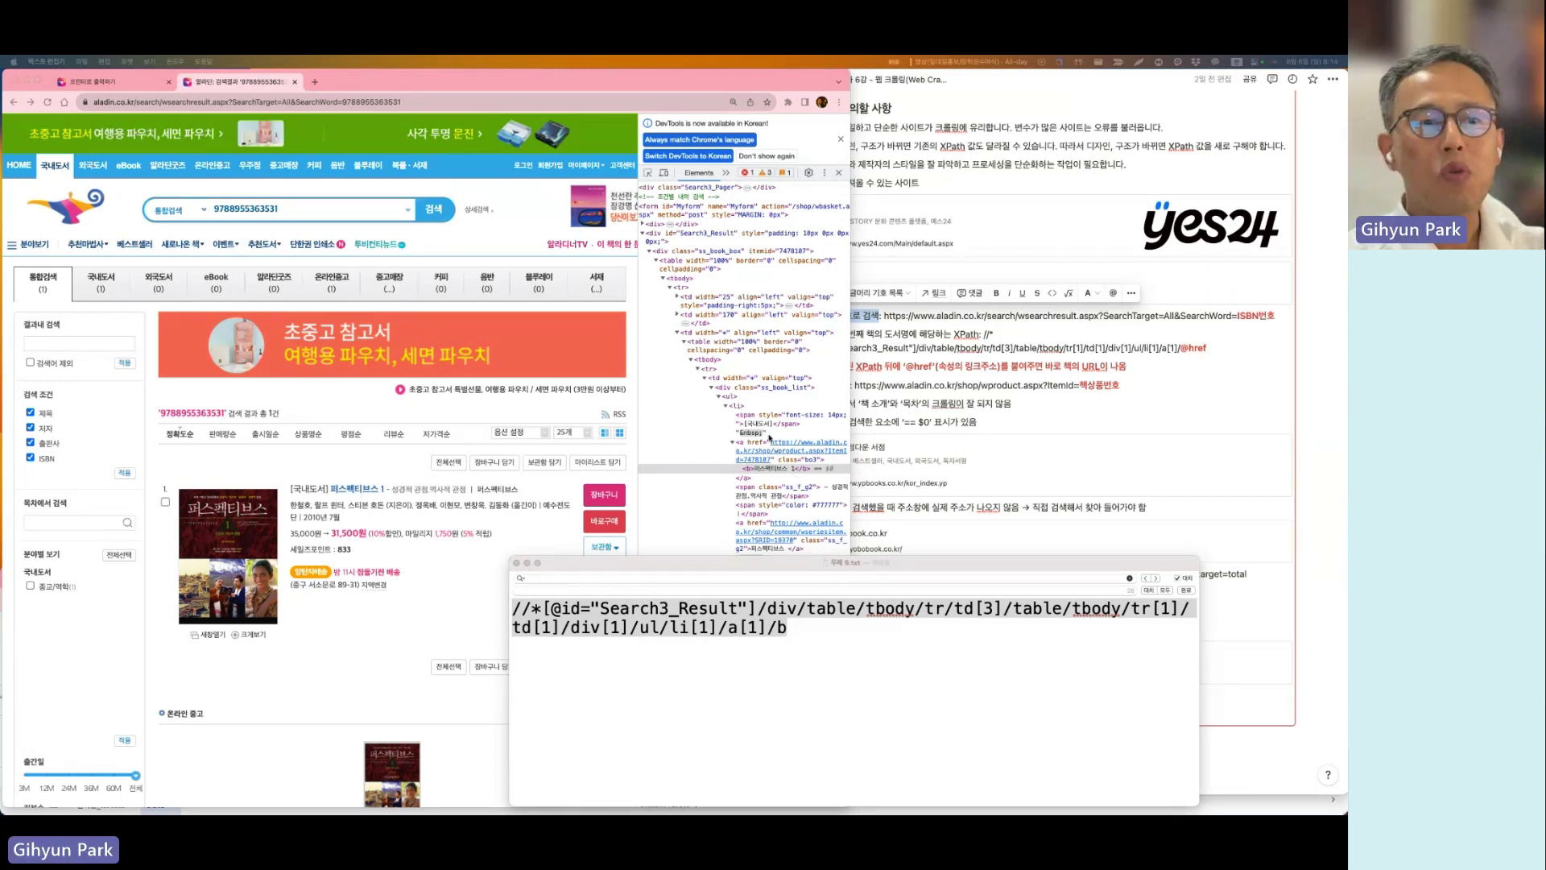
click(840, 629)
click(839, 630)
key(BackSpace)
key(BackSpace)
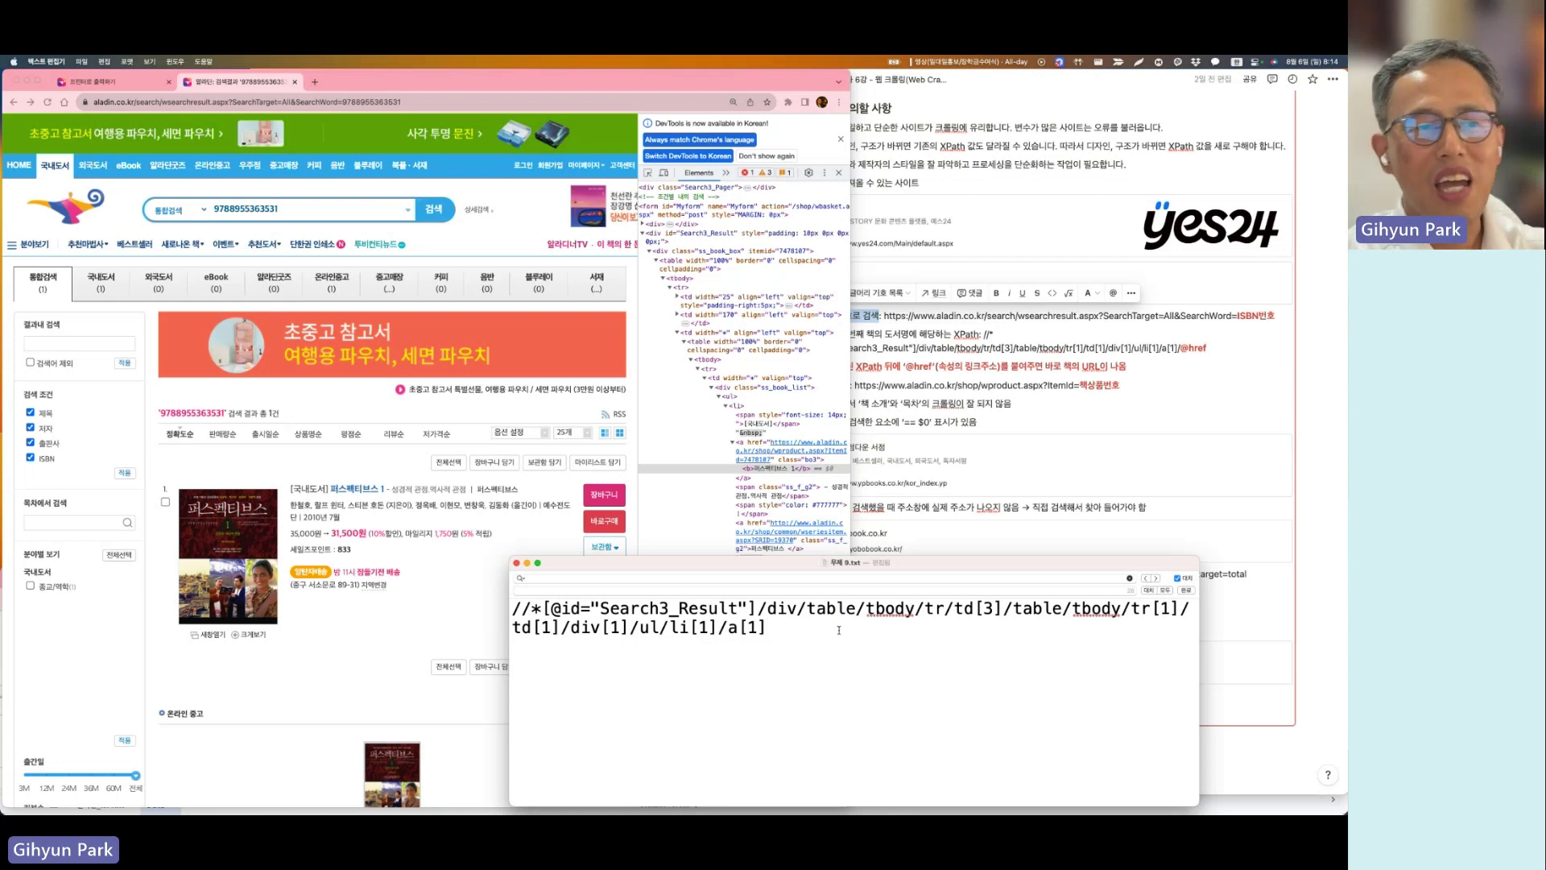
double_click(732, 629)
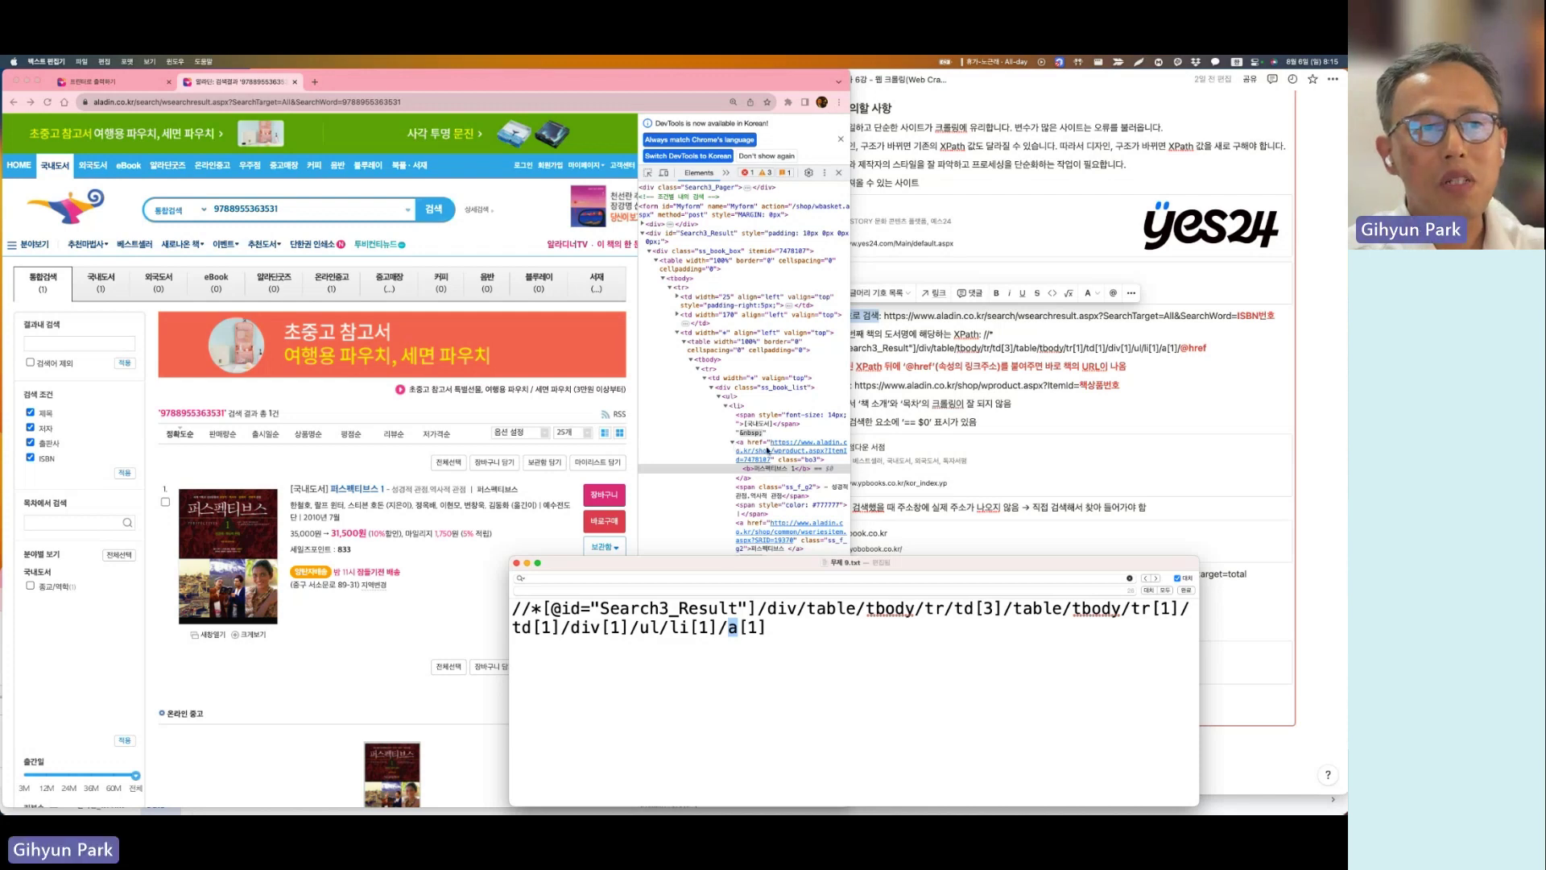
Step: Copy the title's a element from the HTML source and paste it below the XPath in the text note
right_click(768, 451)
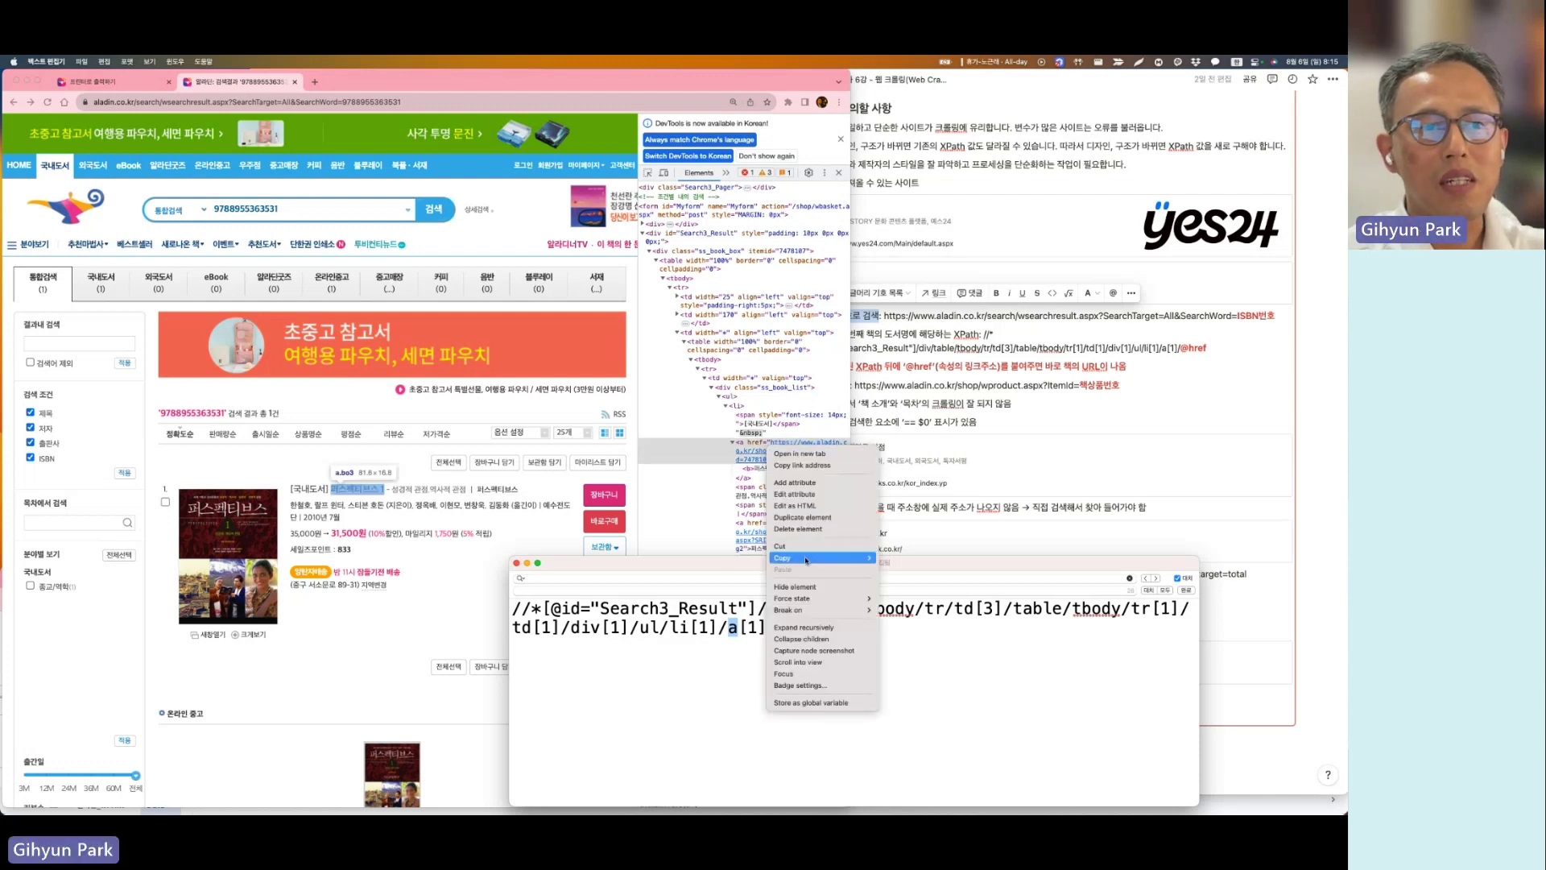
mouse_move(805, 558)
click(902, 558)
click(668, 706)
key(super+v)
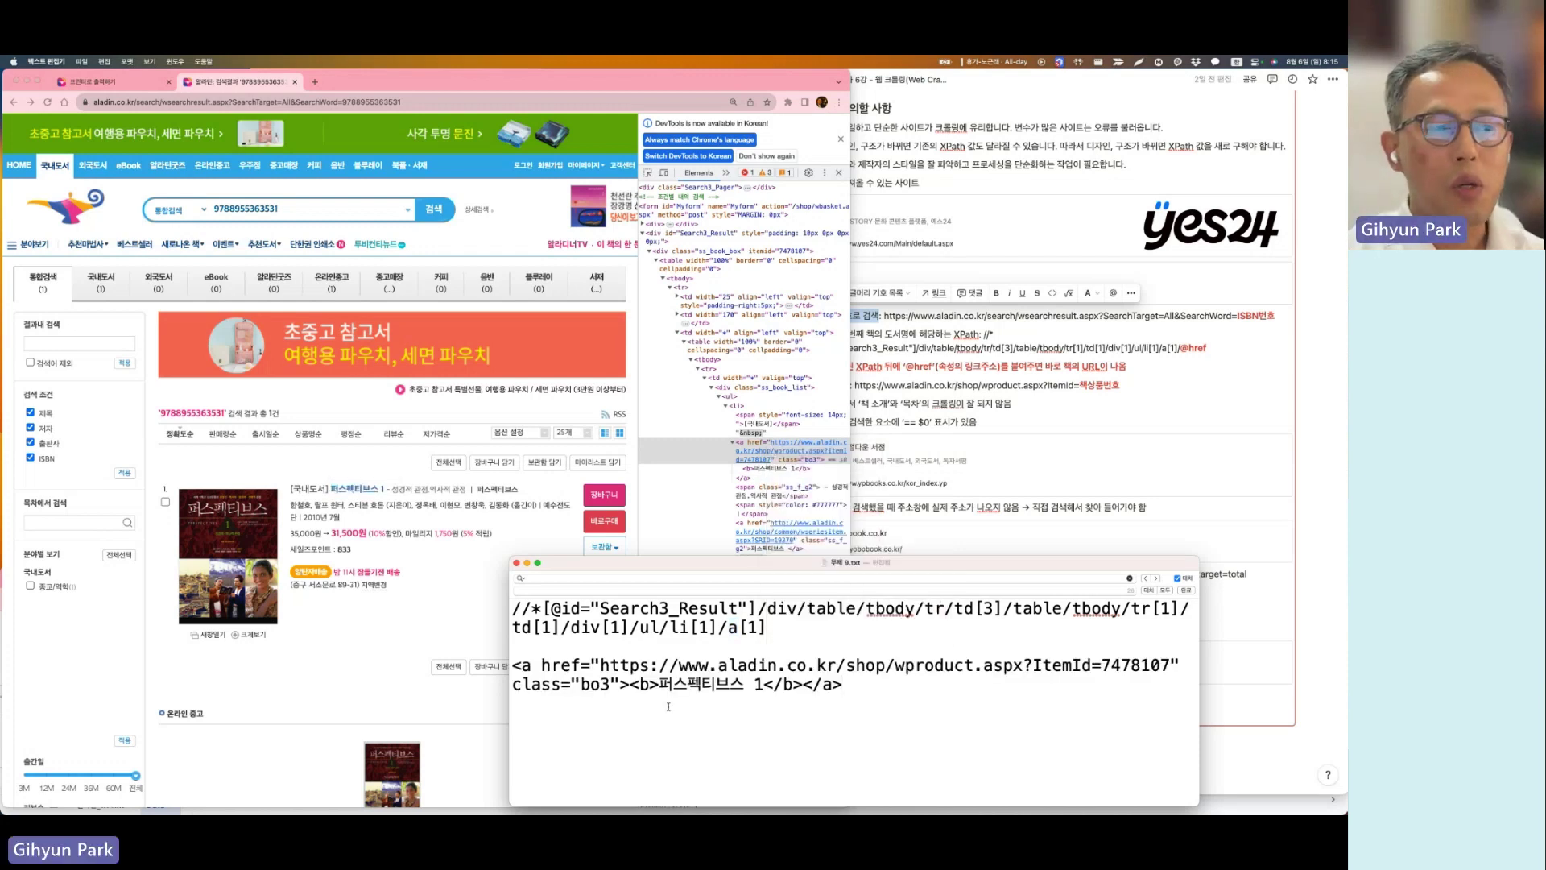
Step: Highlight the pasted link's a tag, title text, b tag and the whole element, and enlarge the note window
double_click(526, 665)
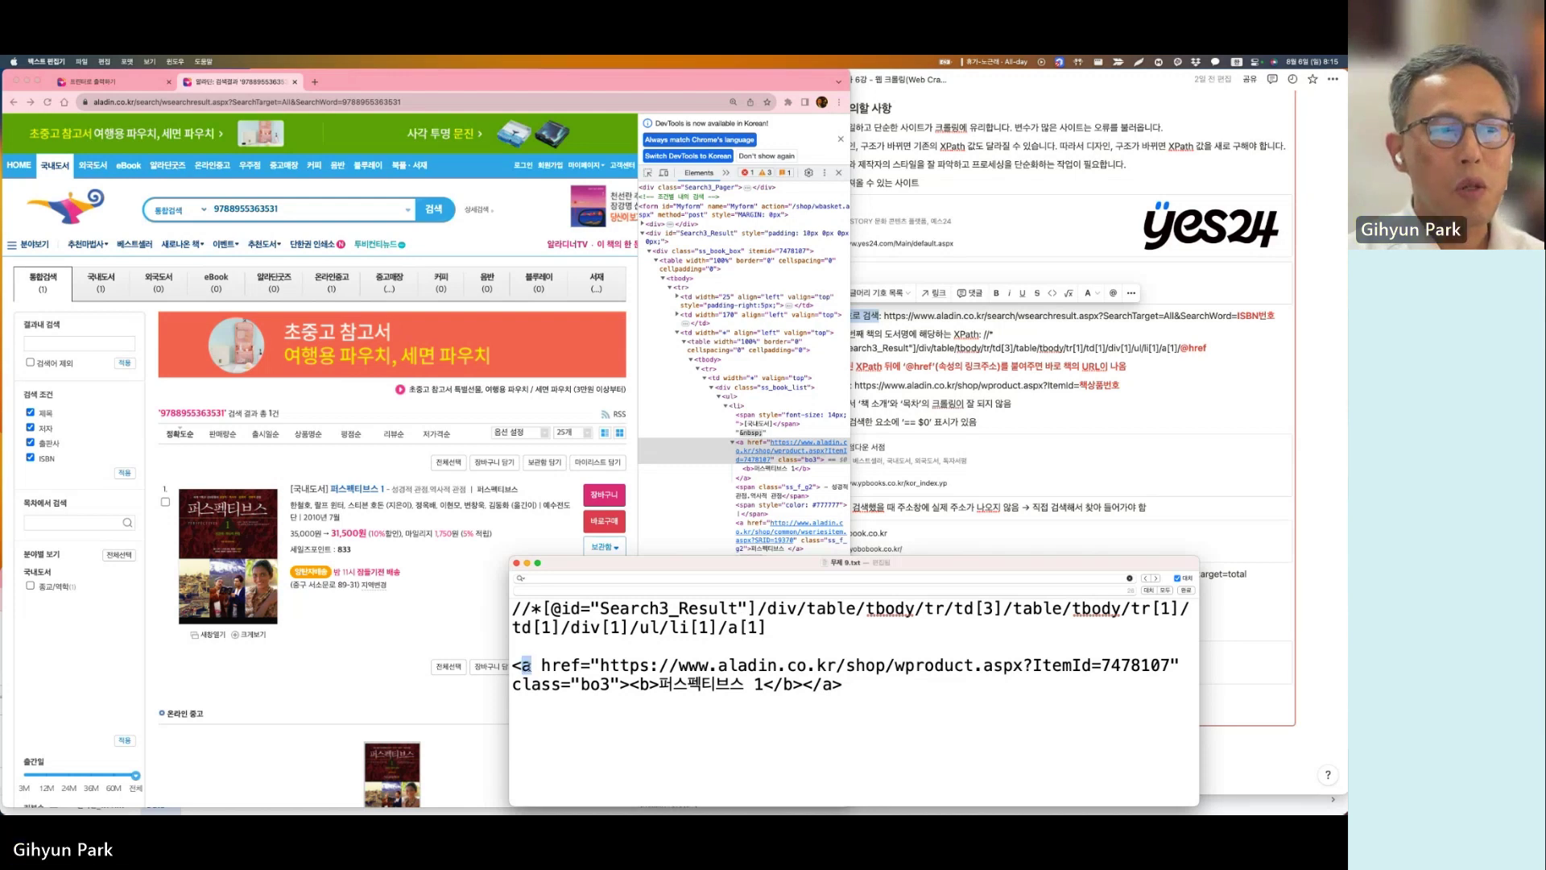
drag(659, 685, 763, 689)
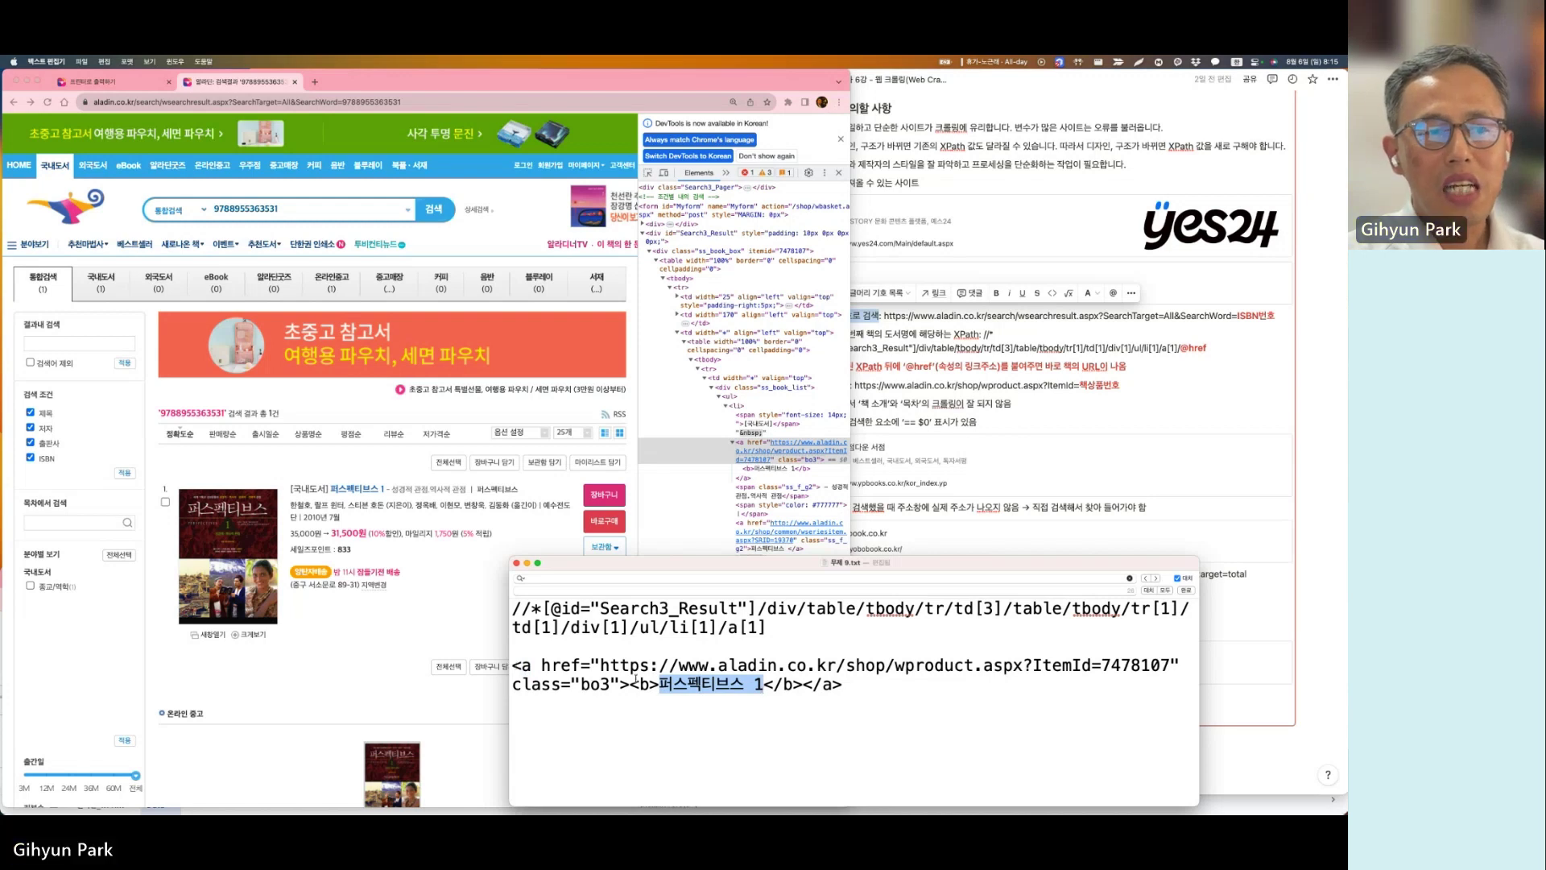
mouse_move(641, 685)
mouse_down()
mouse_move(659, 685)
mouse_move(630, 685)
mouse_up()
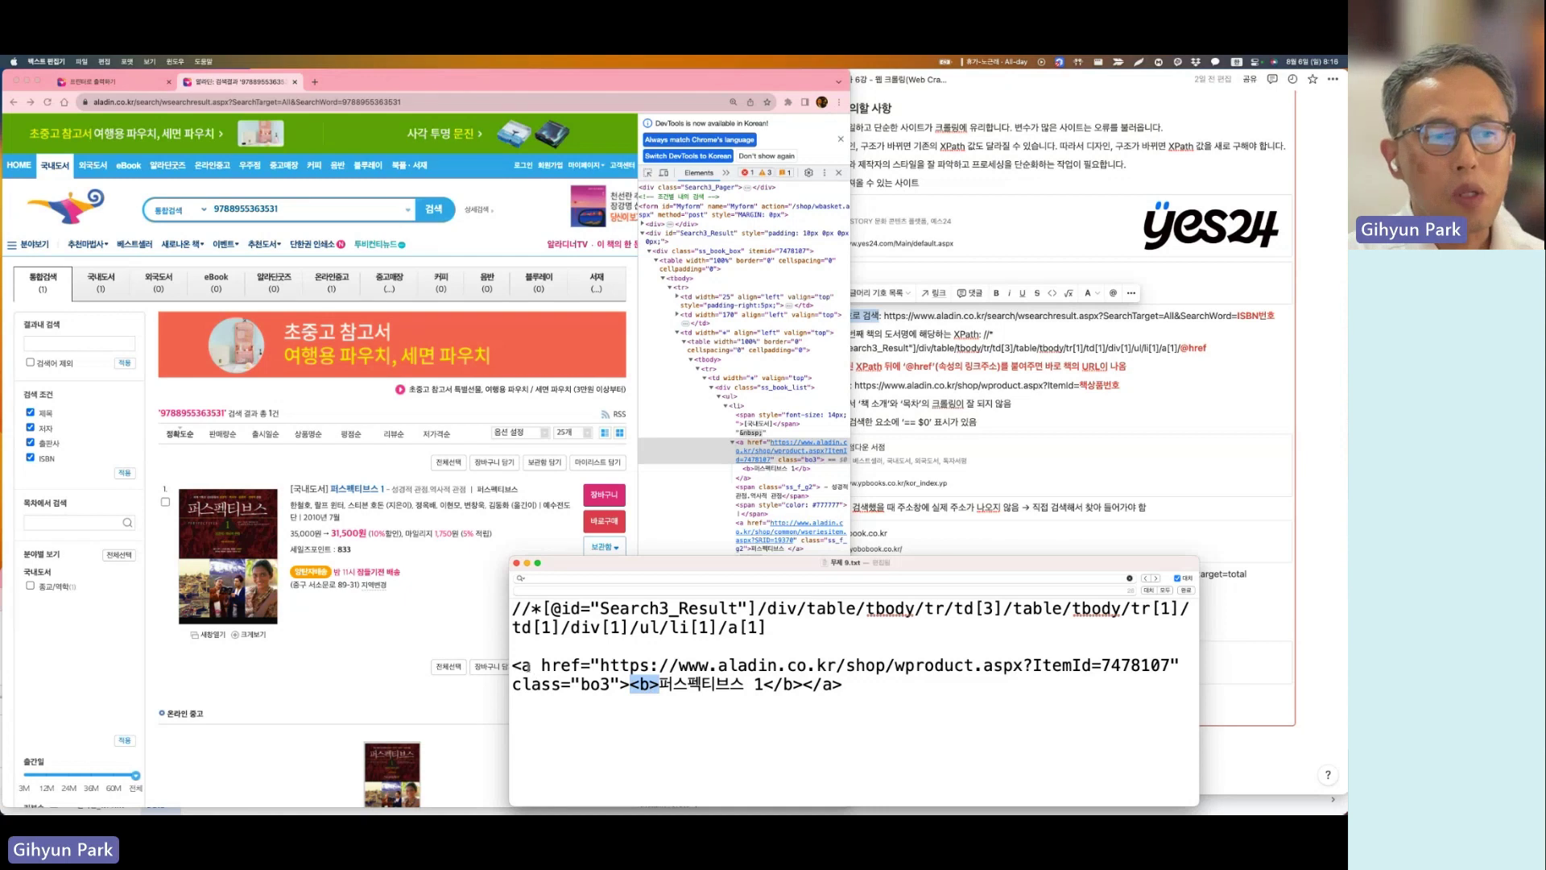
drag(849, 688, 513, 667)
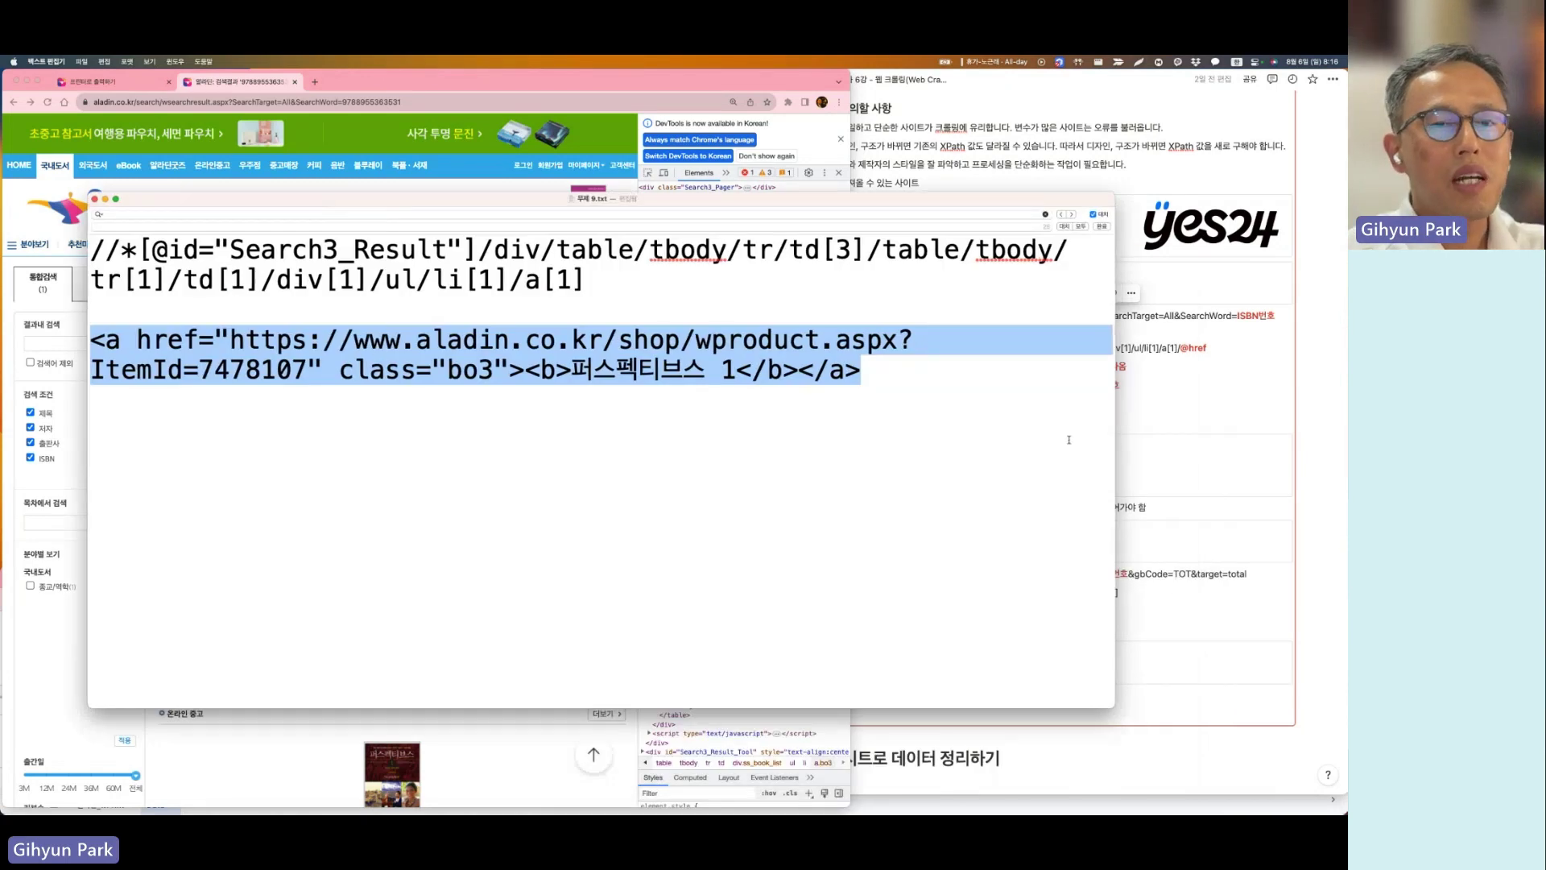
drag(1115, 428, 1187, 425)
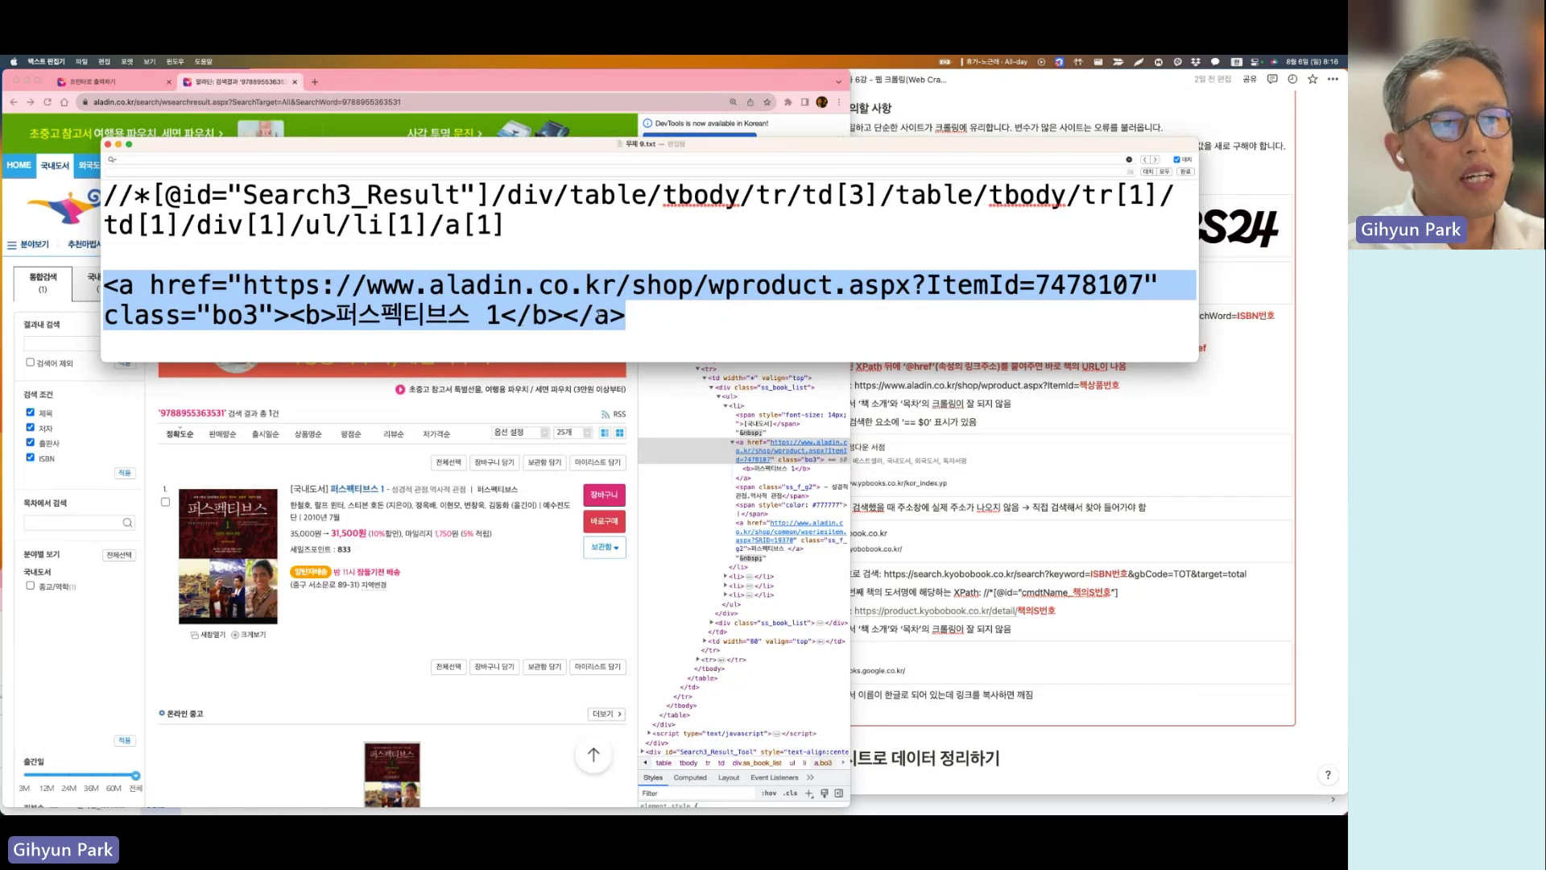
Step: Highlight the pasted link's title text, b element, whole element, a tag name, href attribute and URL in turn in the note
drag(337, 314, 503, 322)
drag(290, 316, 557, 319)
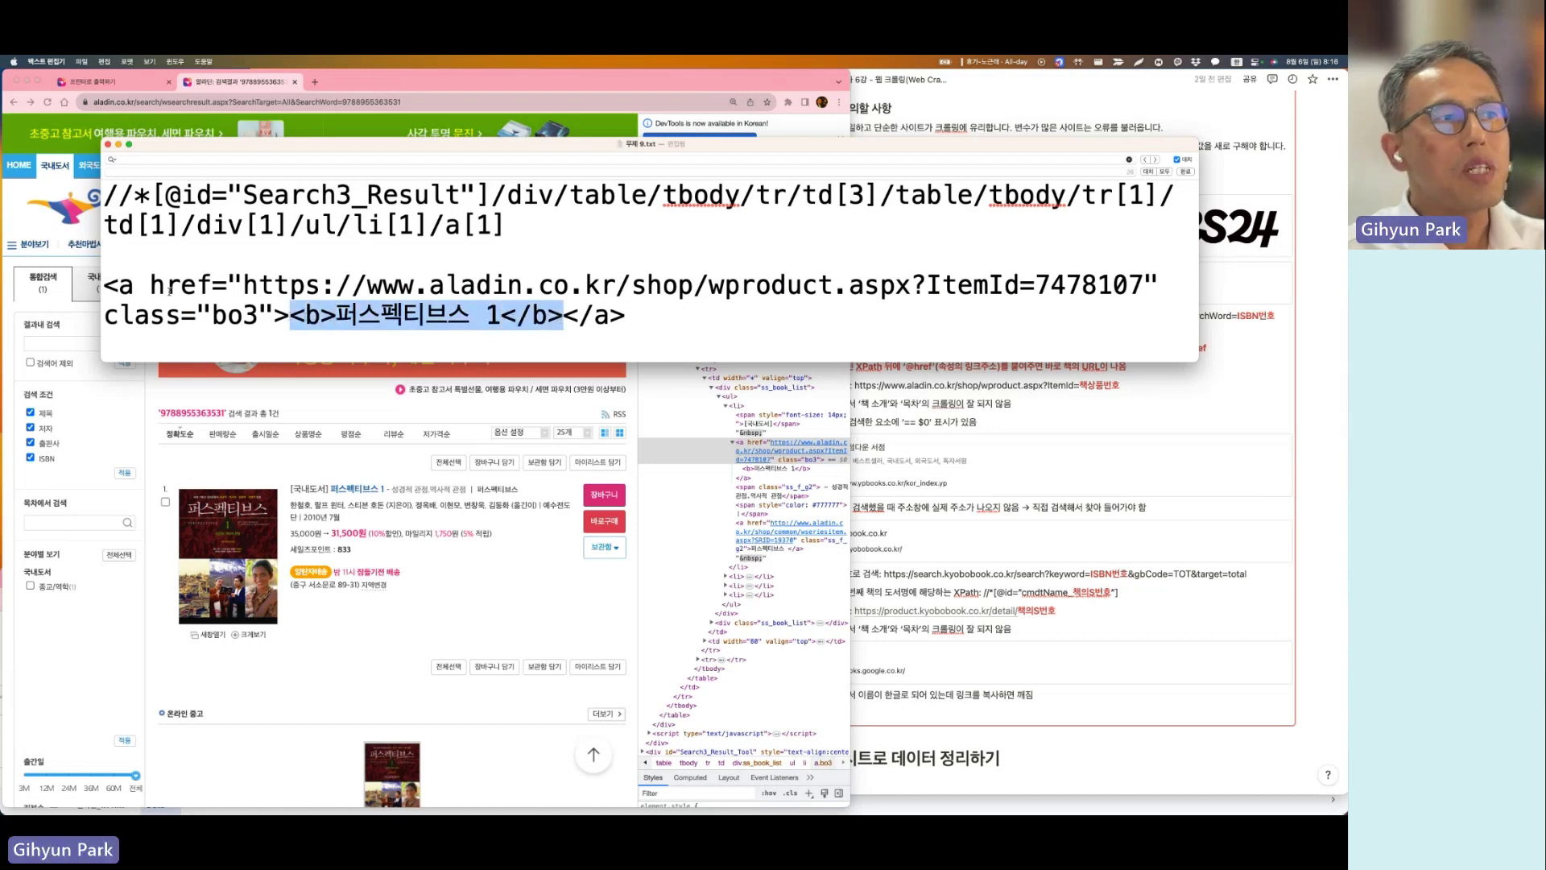
drag(104, 285, 623, 308)
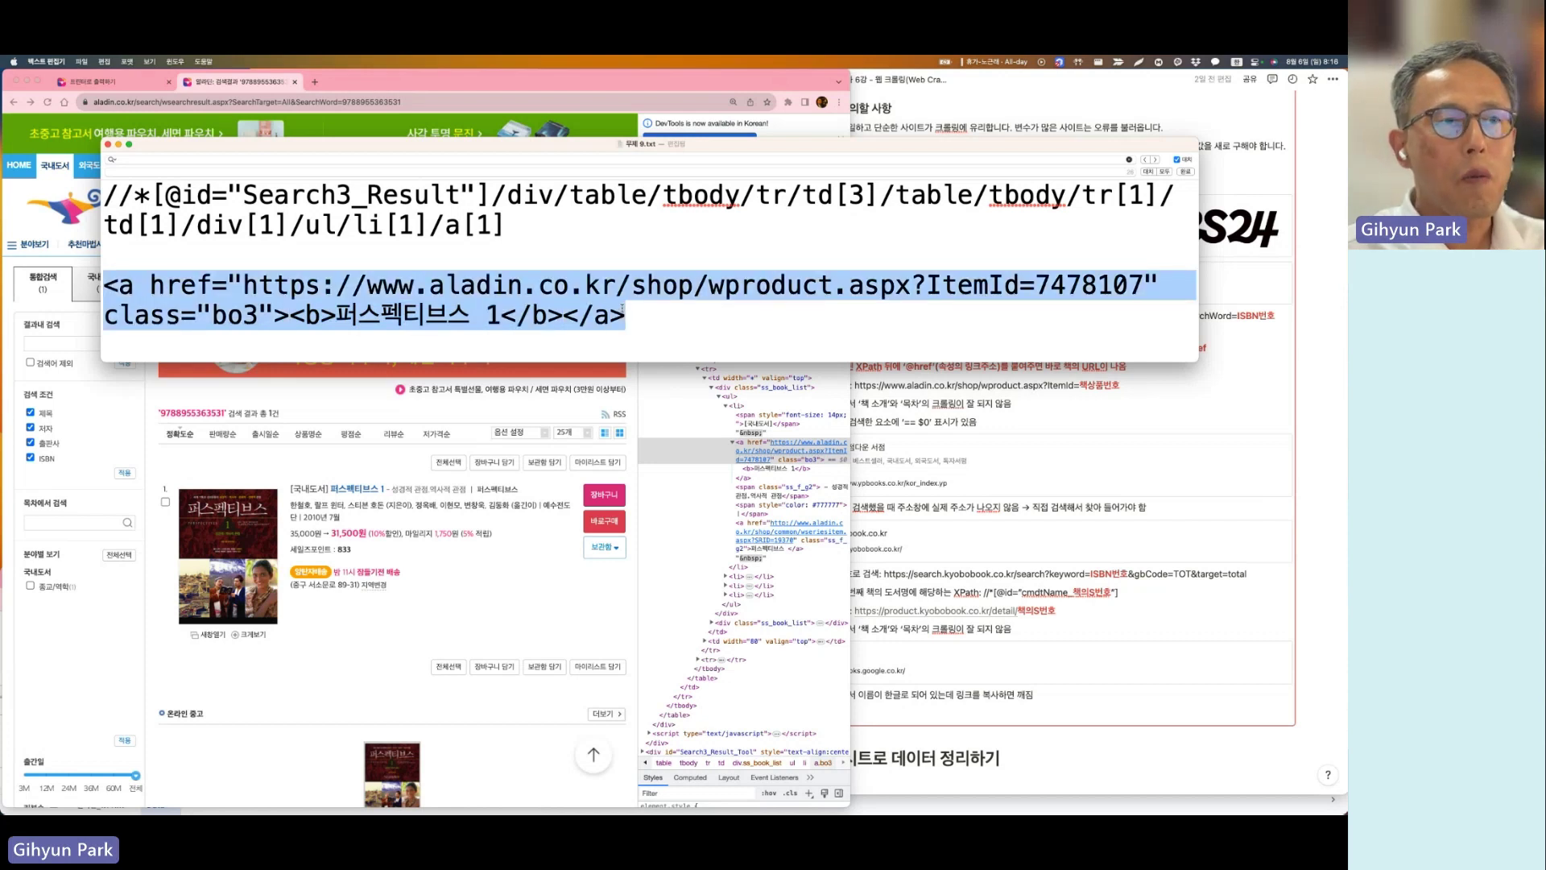
click(134, 282)
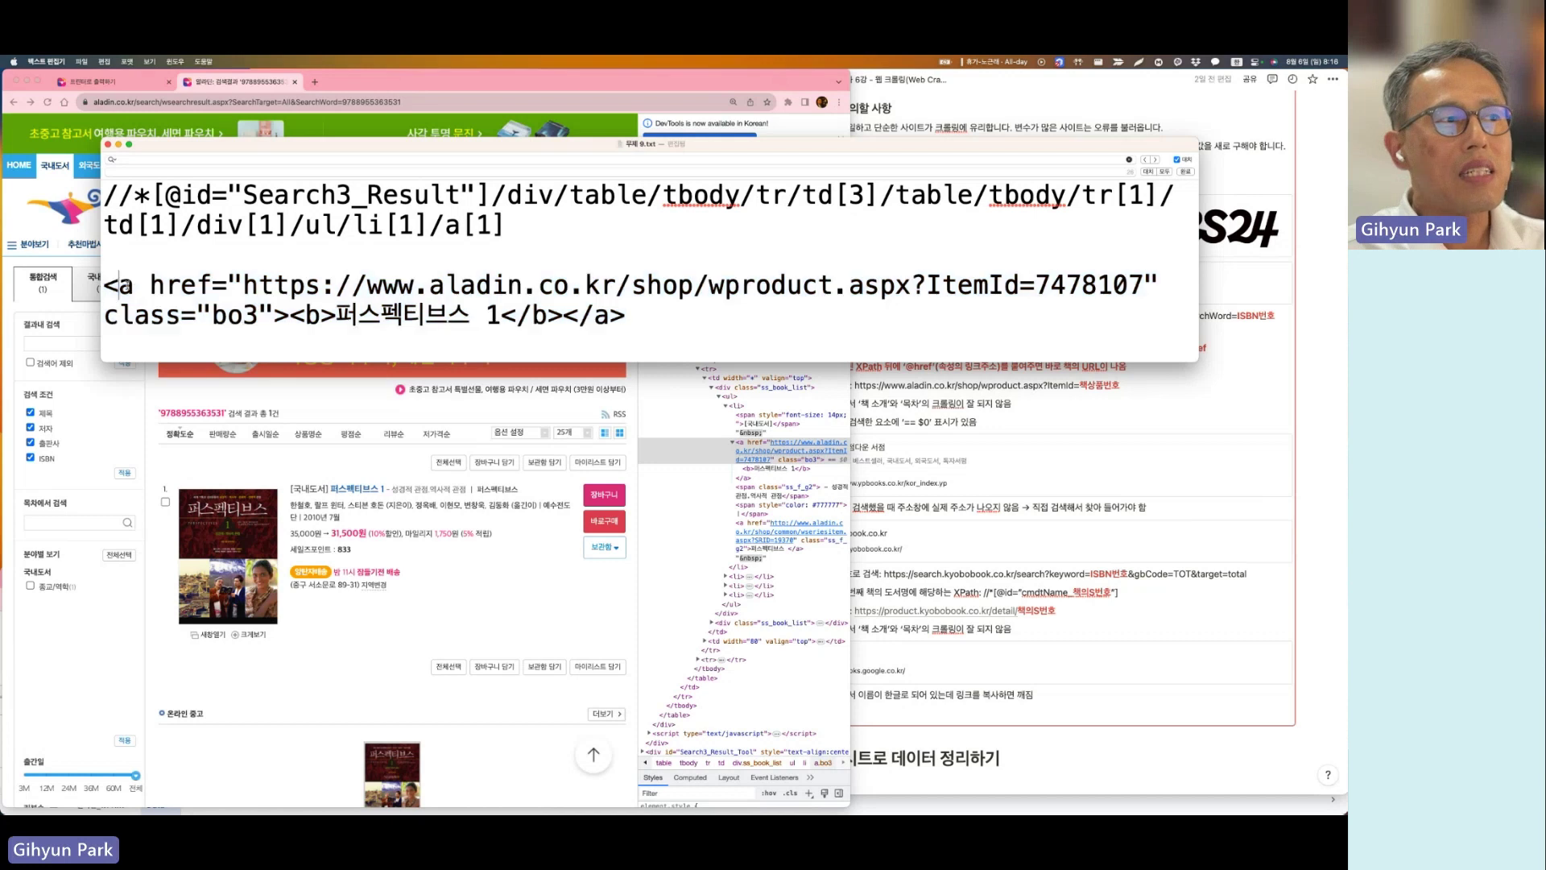
double_click(127, 285)
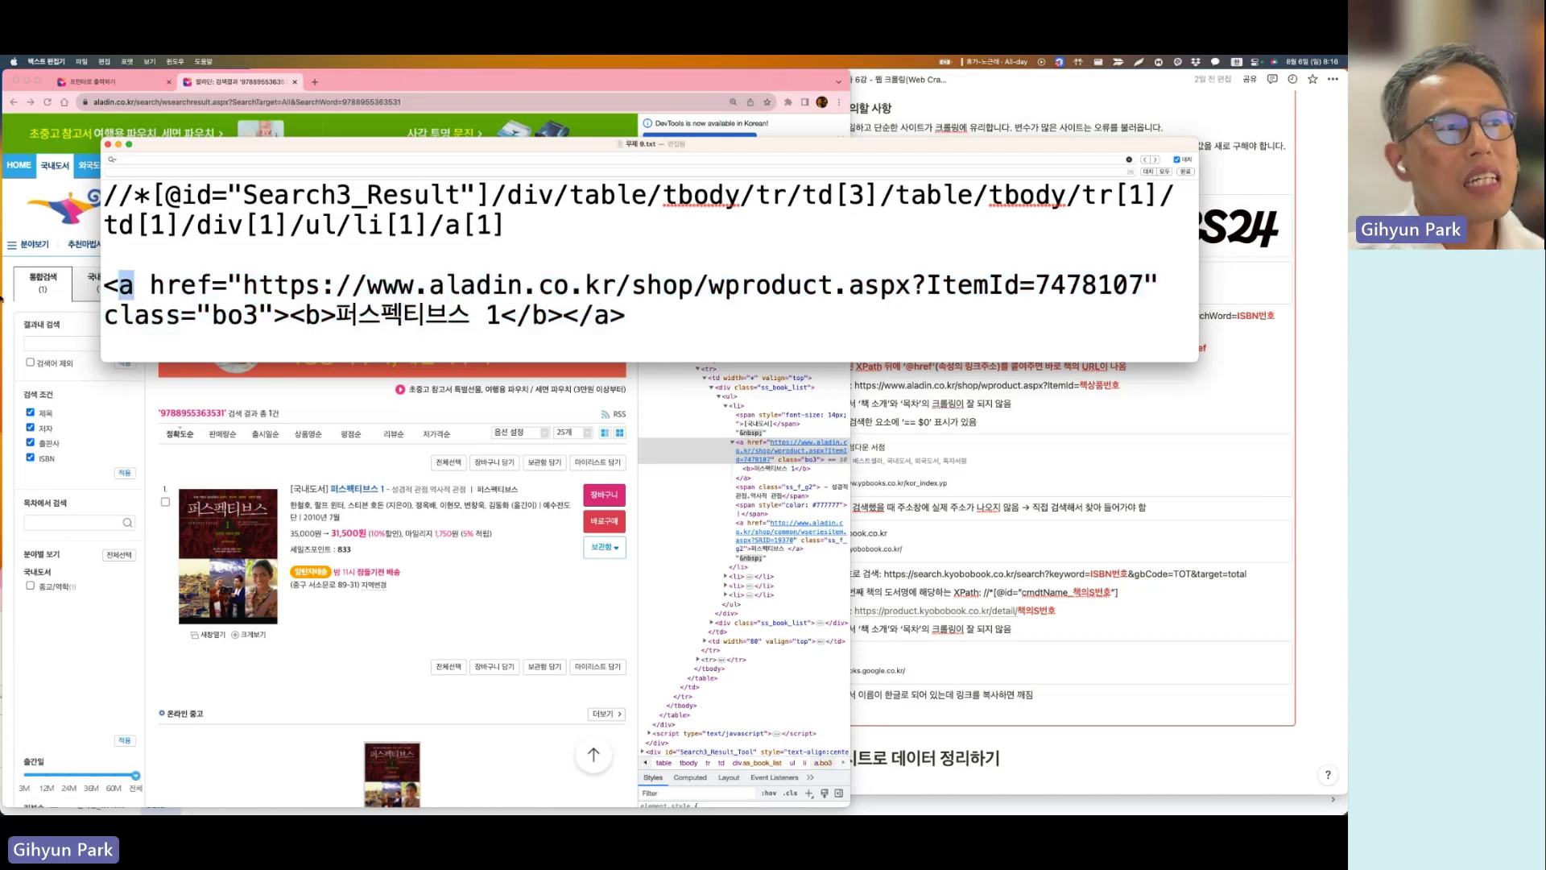
drag(152, 286, 223, 289)
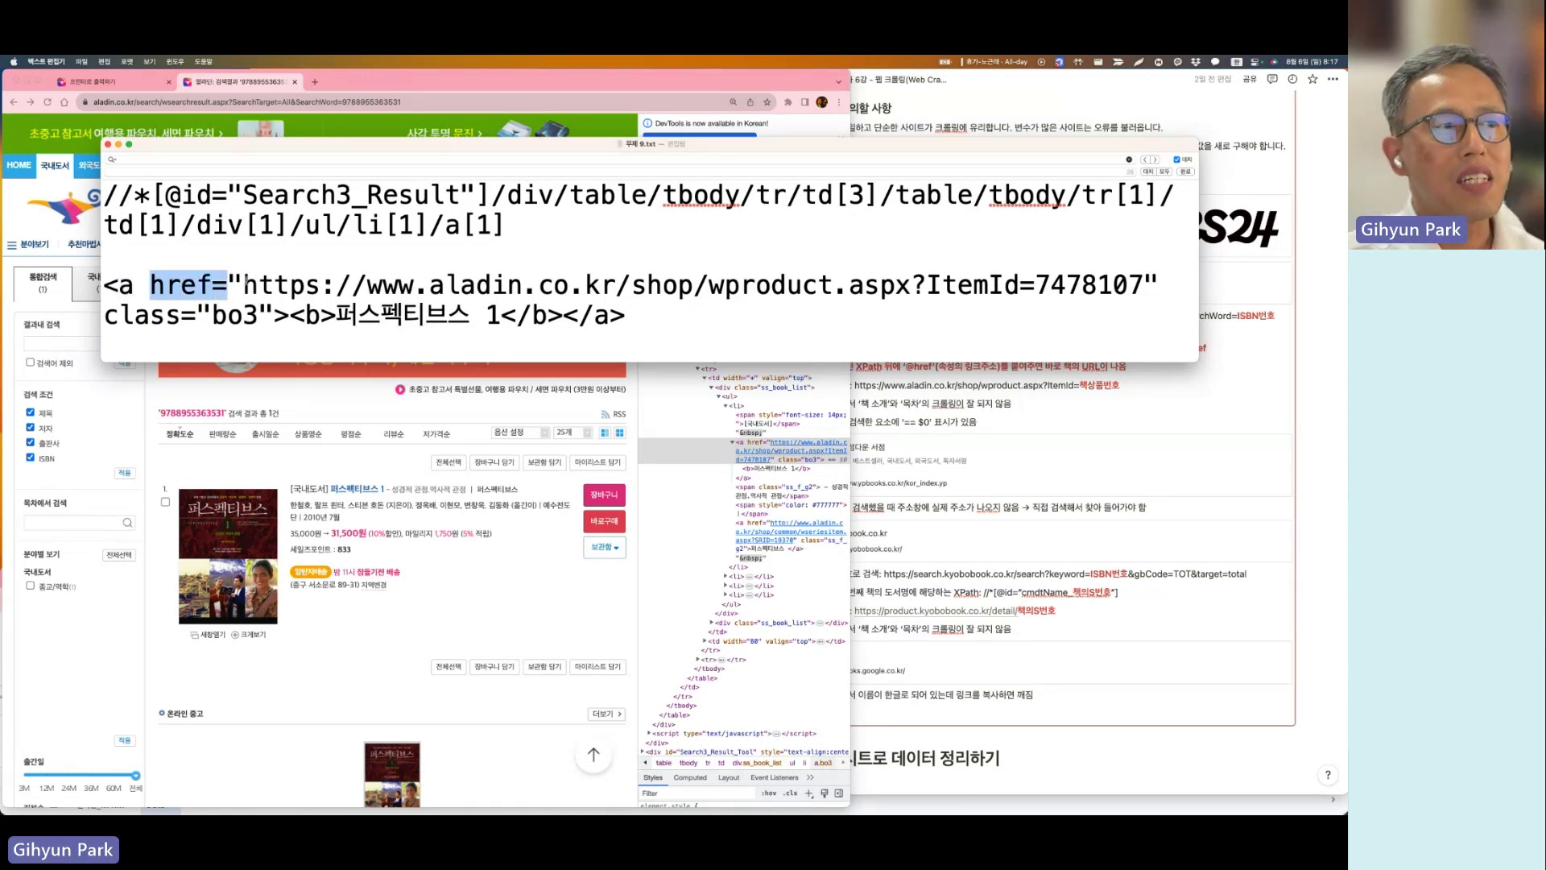
drag(244, 287, 1141, 296)
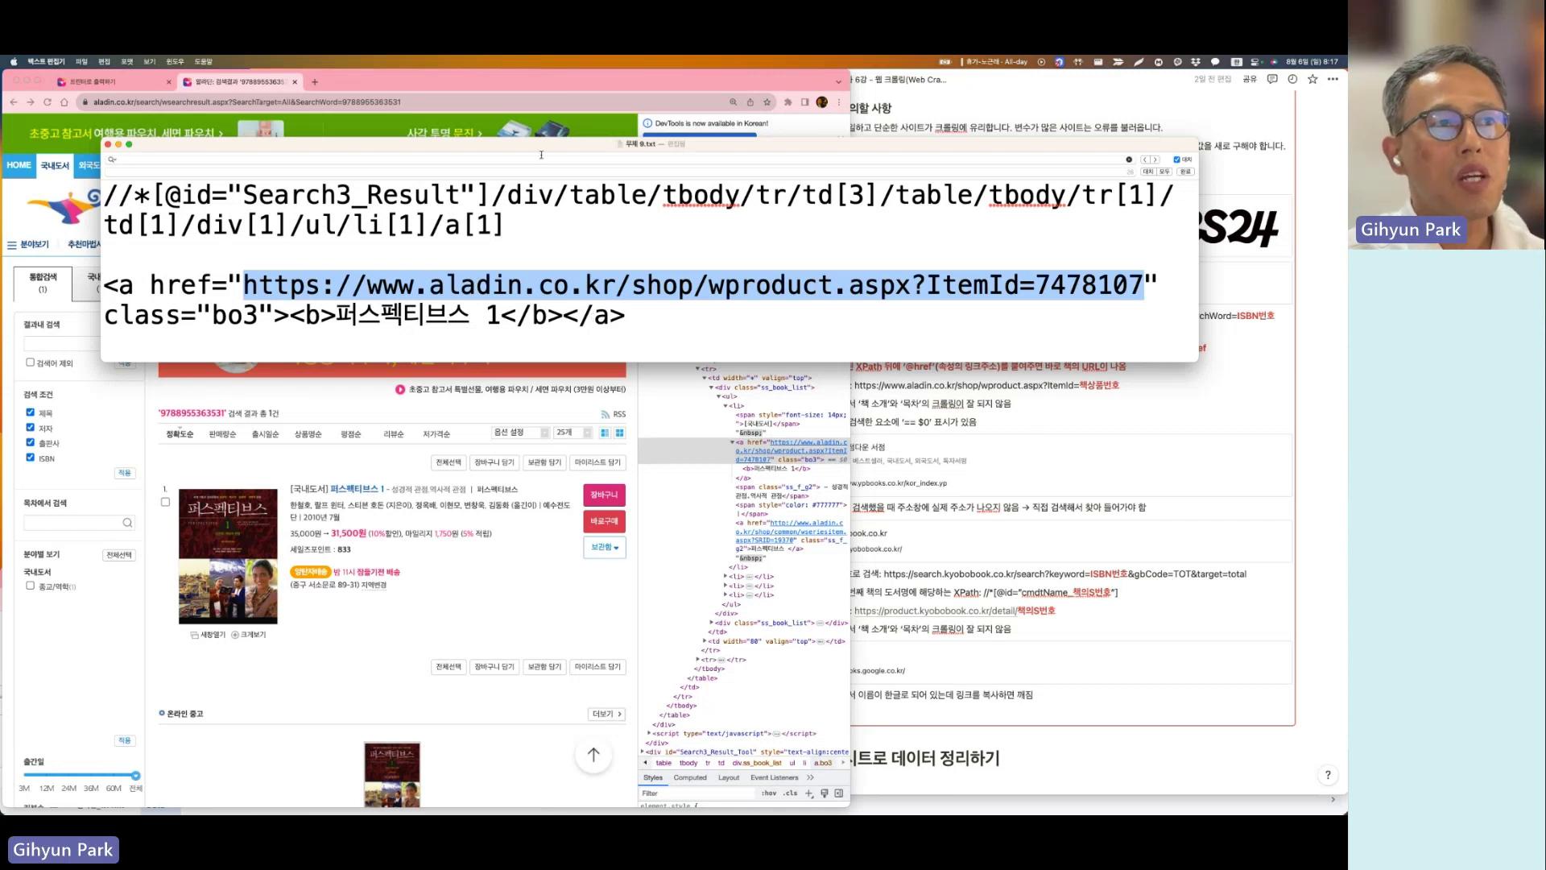
Step: Move the note window down to uncover the search page and highlight the pasted link's title text and URL
drag(541, 155, 546, 598)
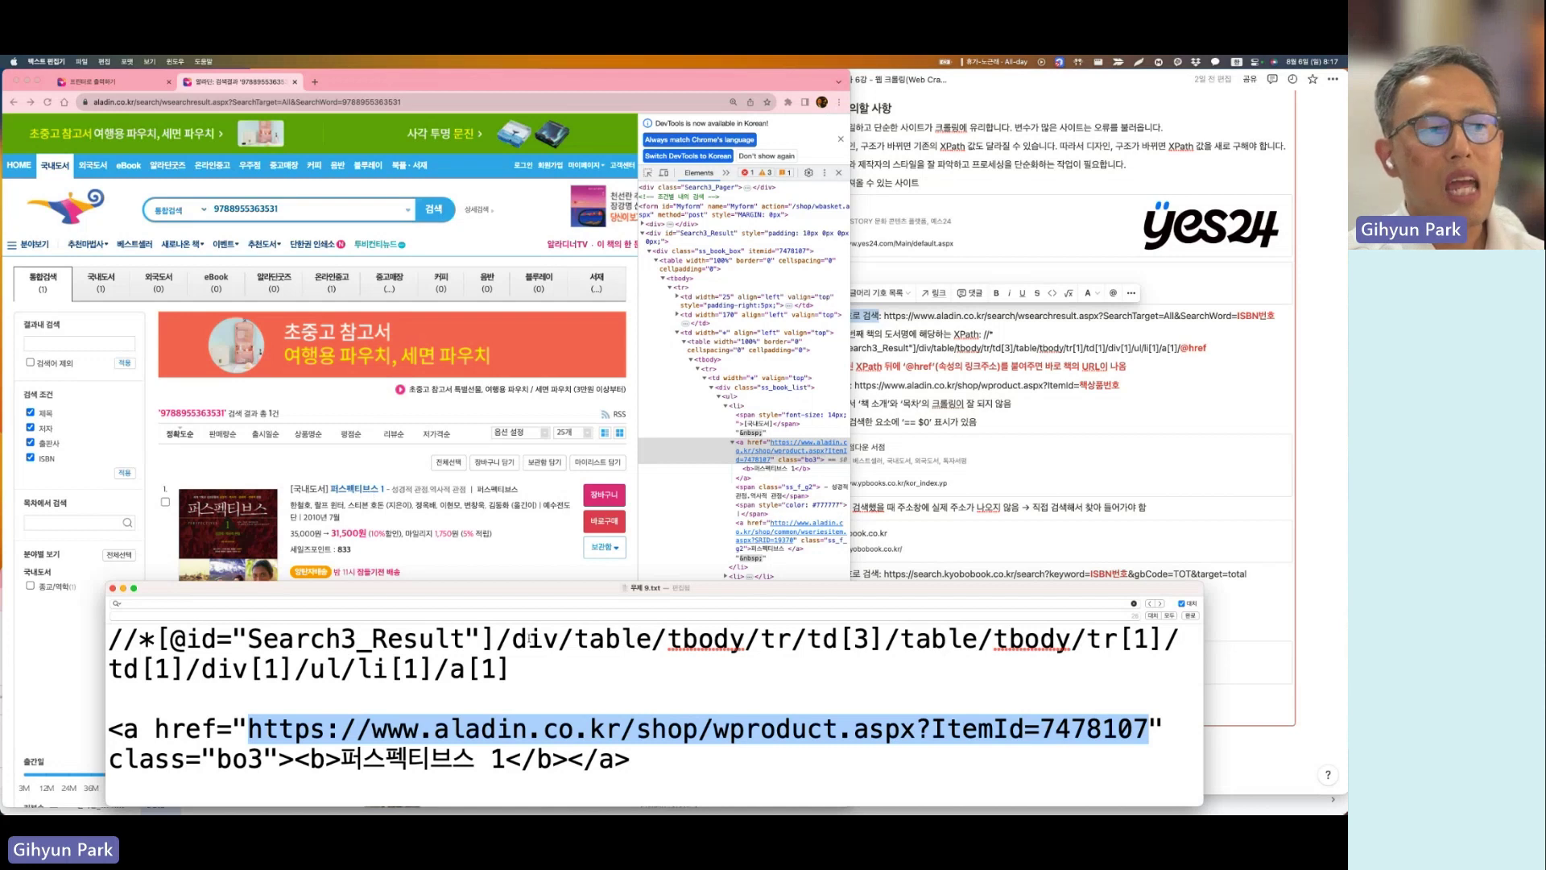
drag(510, 592, 513, 543)
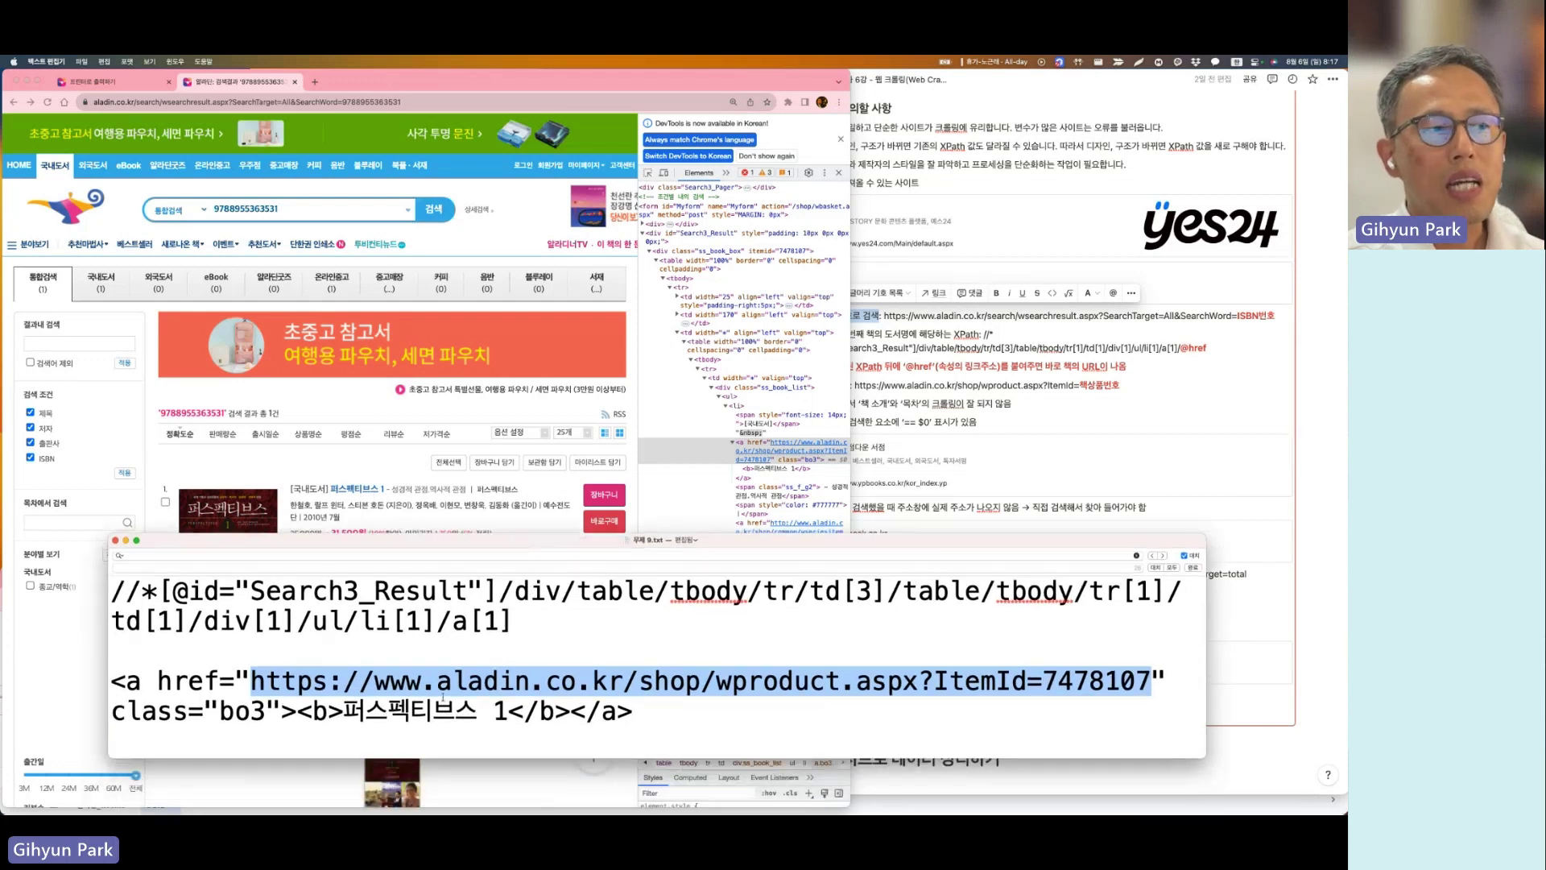
drag(344, 711, 508, 711)
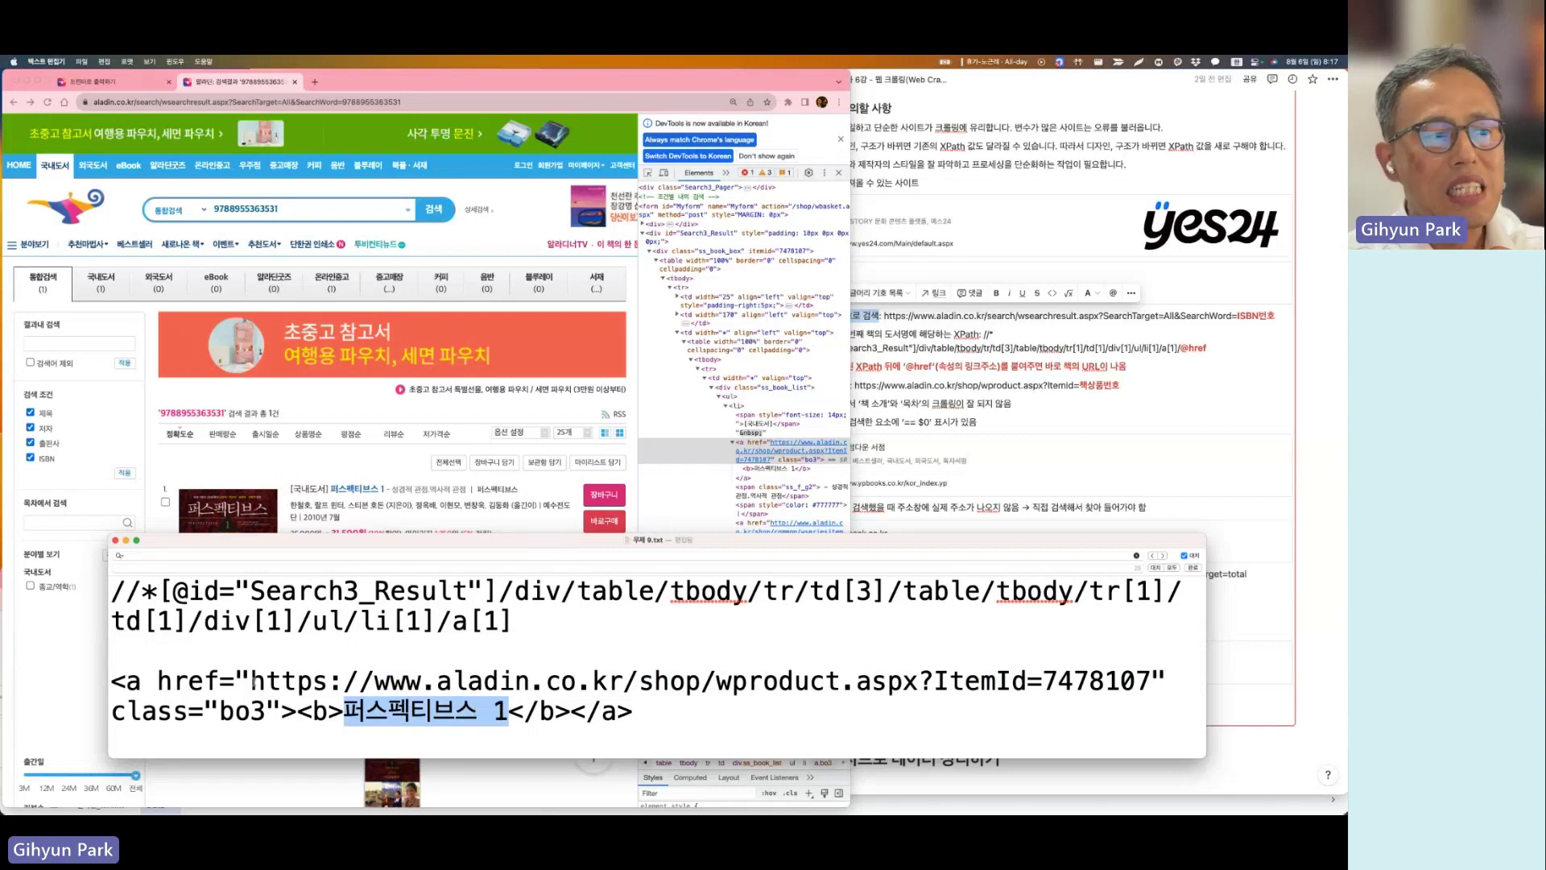
drag(252, 680, 1154, 681)
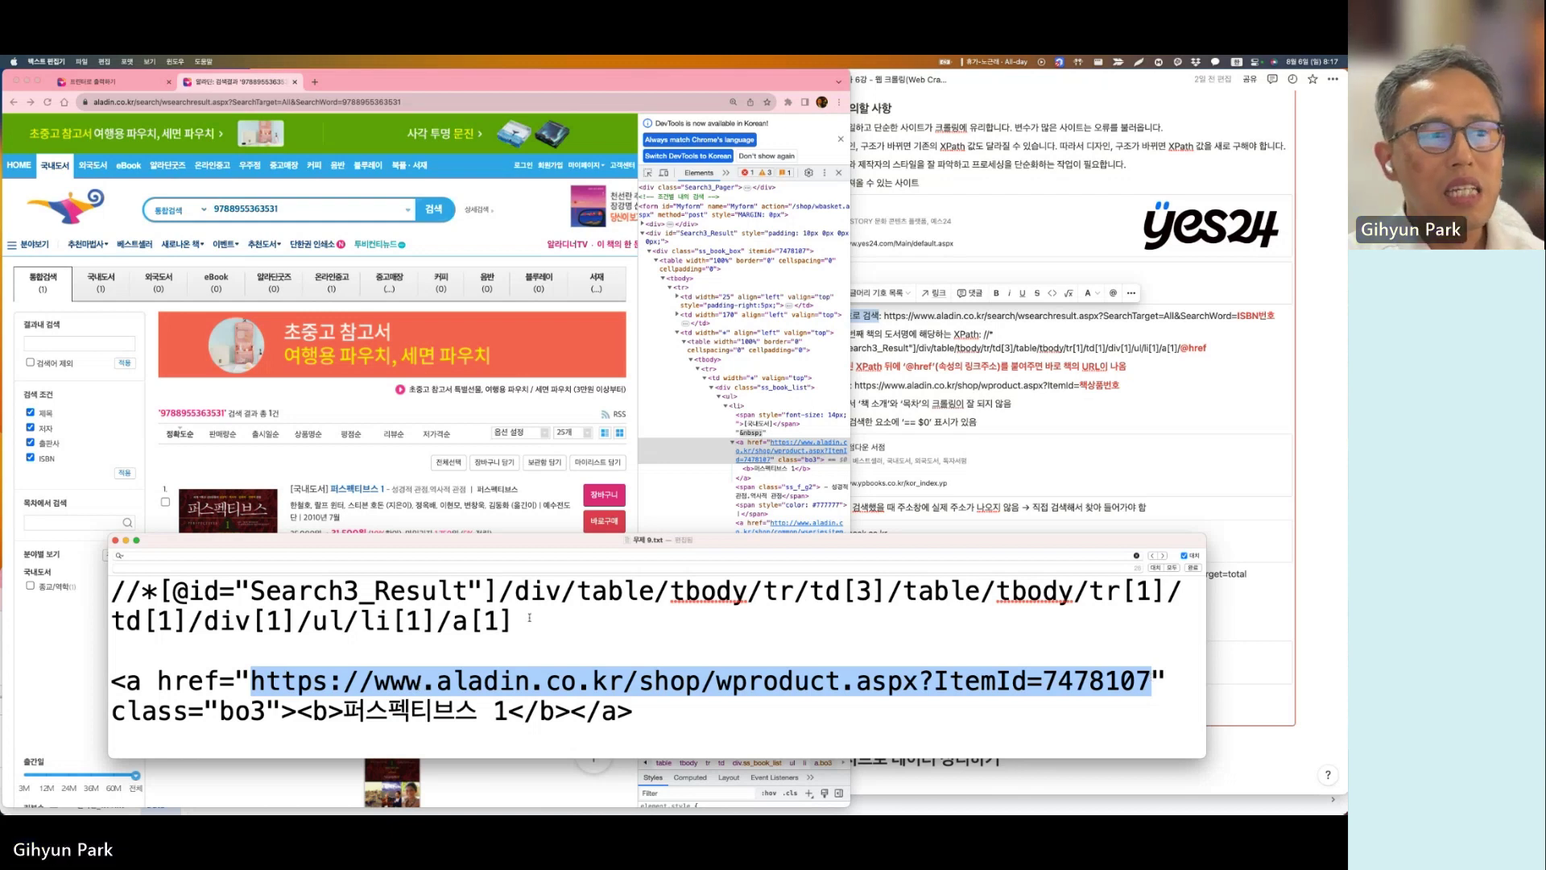
Step: Highlight the entire XPath in the note, its id attribute name and the value Search3_Result
drag(516, 622, 115, 594)
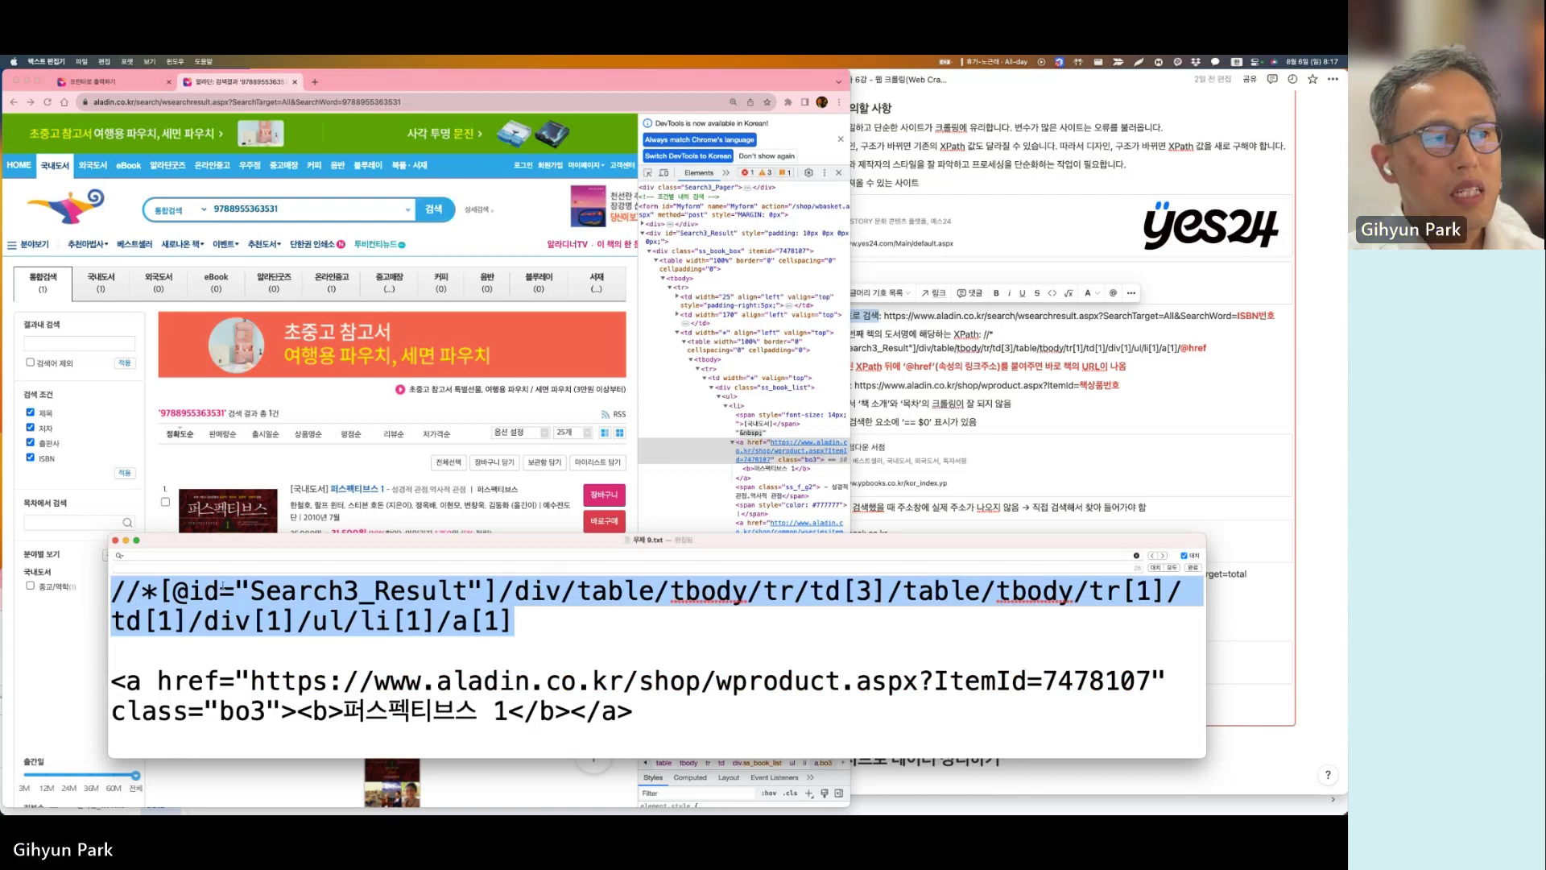
click(184, 594)
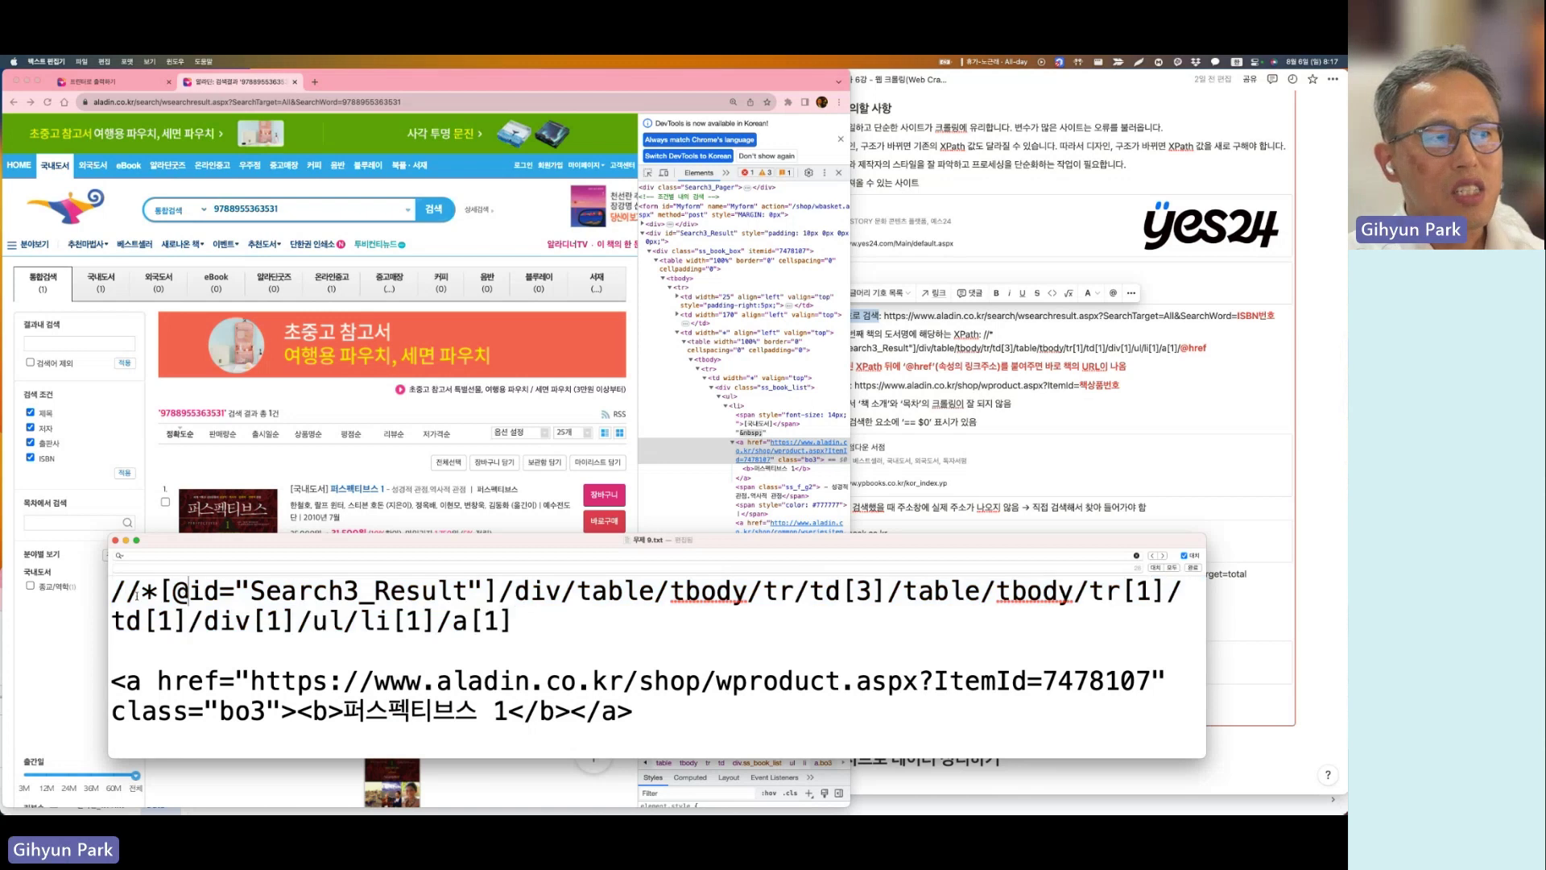
drag(186, 594, 222, 594)
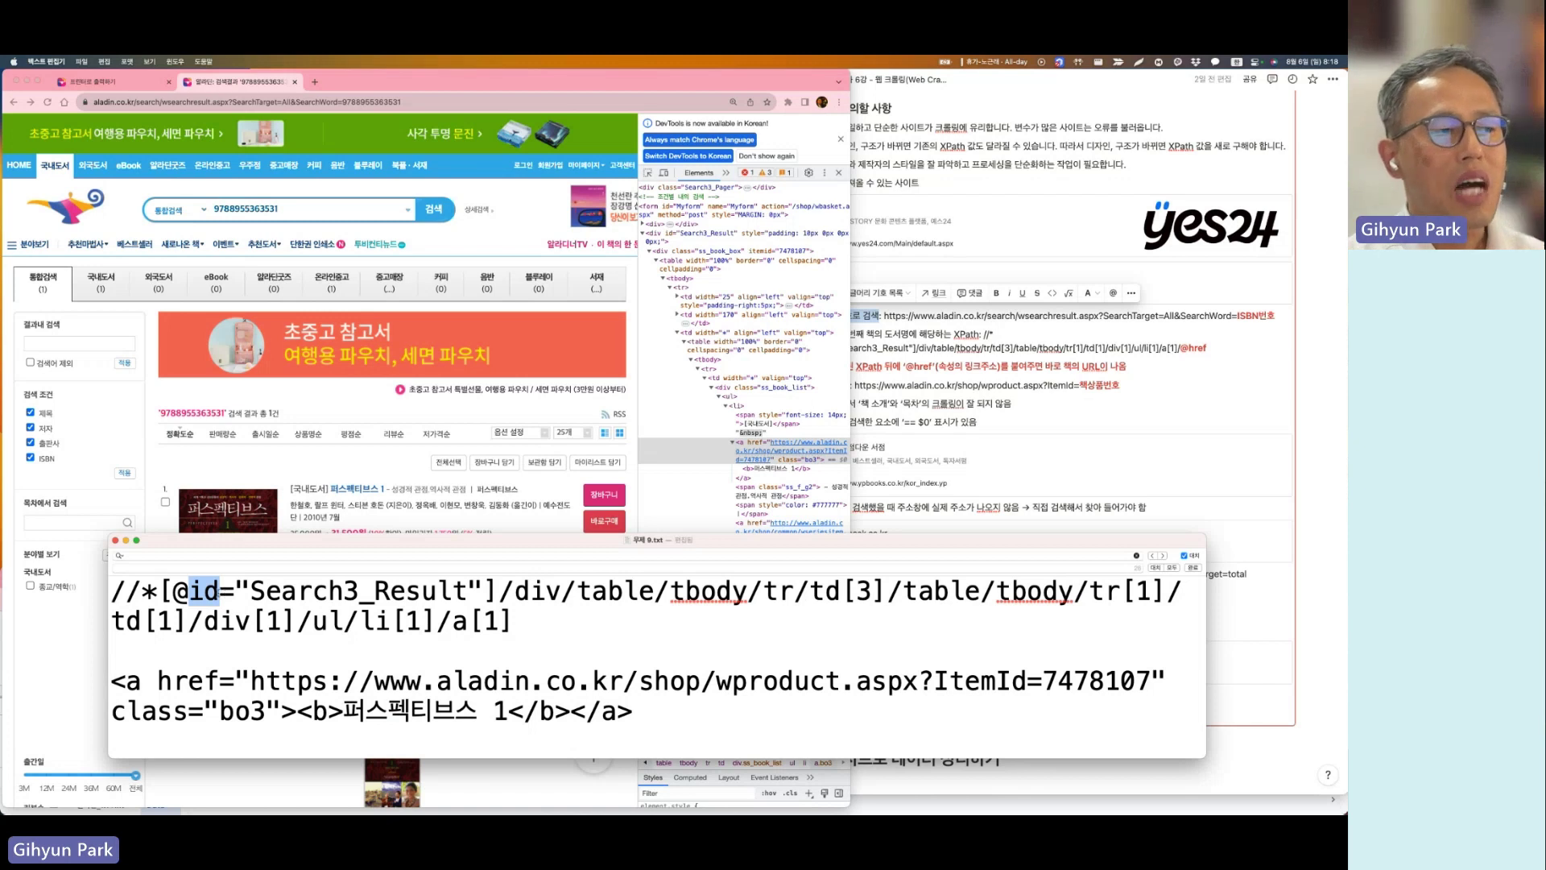
click(219, 594)
drag(251, 593, 463, 596)
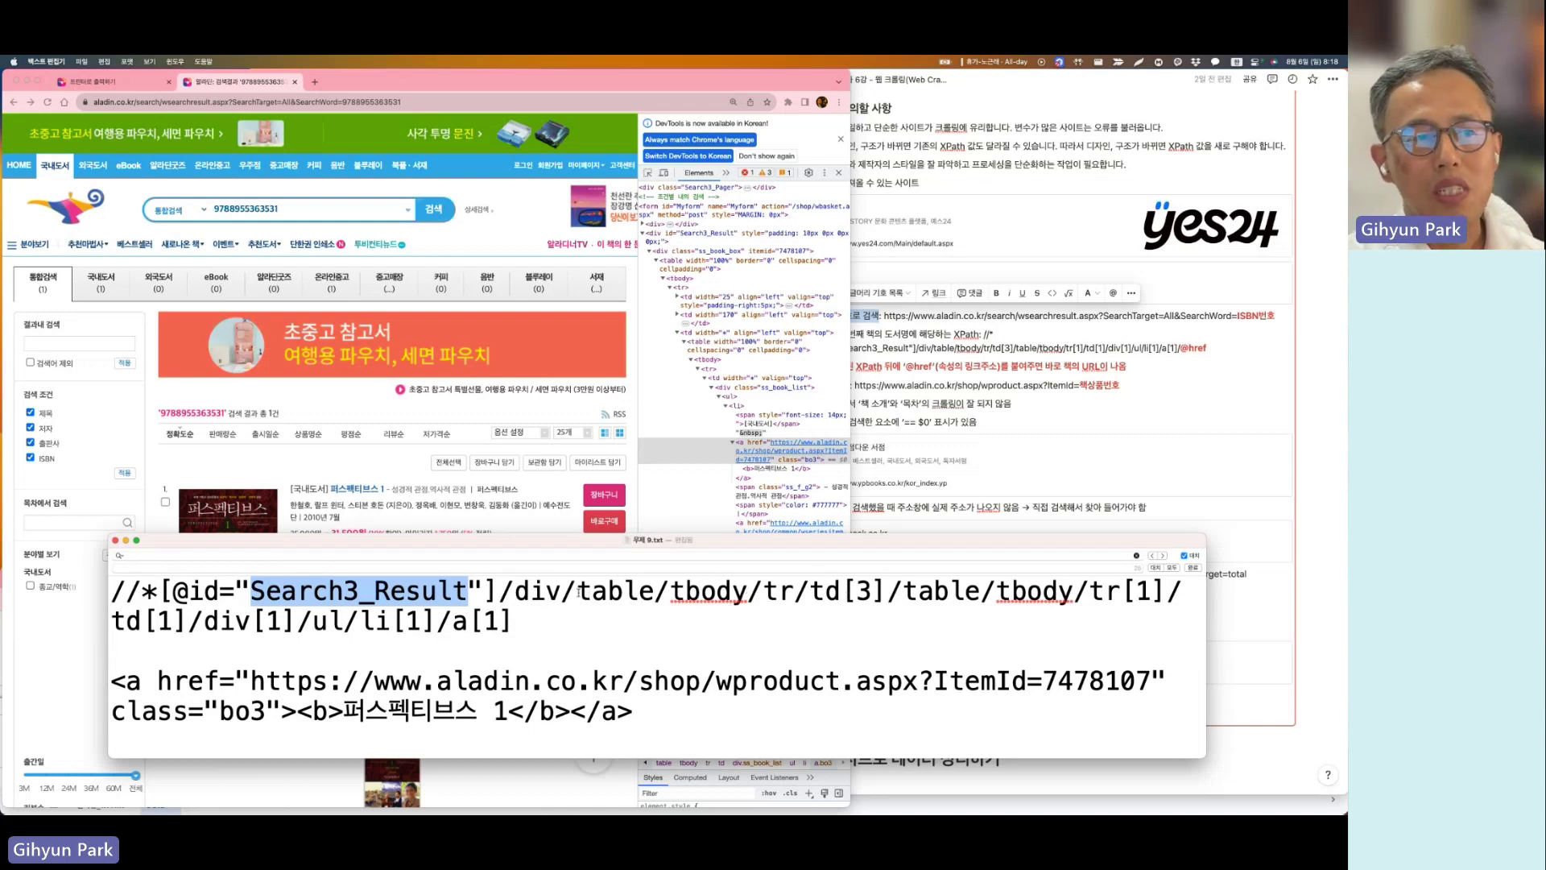
Step: Highlight the XPath's first table, tbody, tr and td segments one by one, including the [3] index
drag(579, 593, 840, 602)
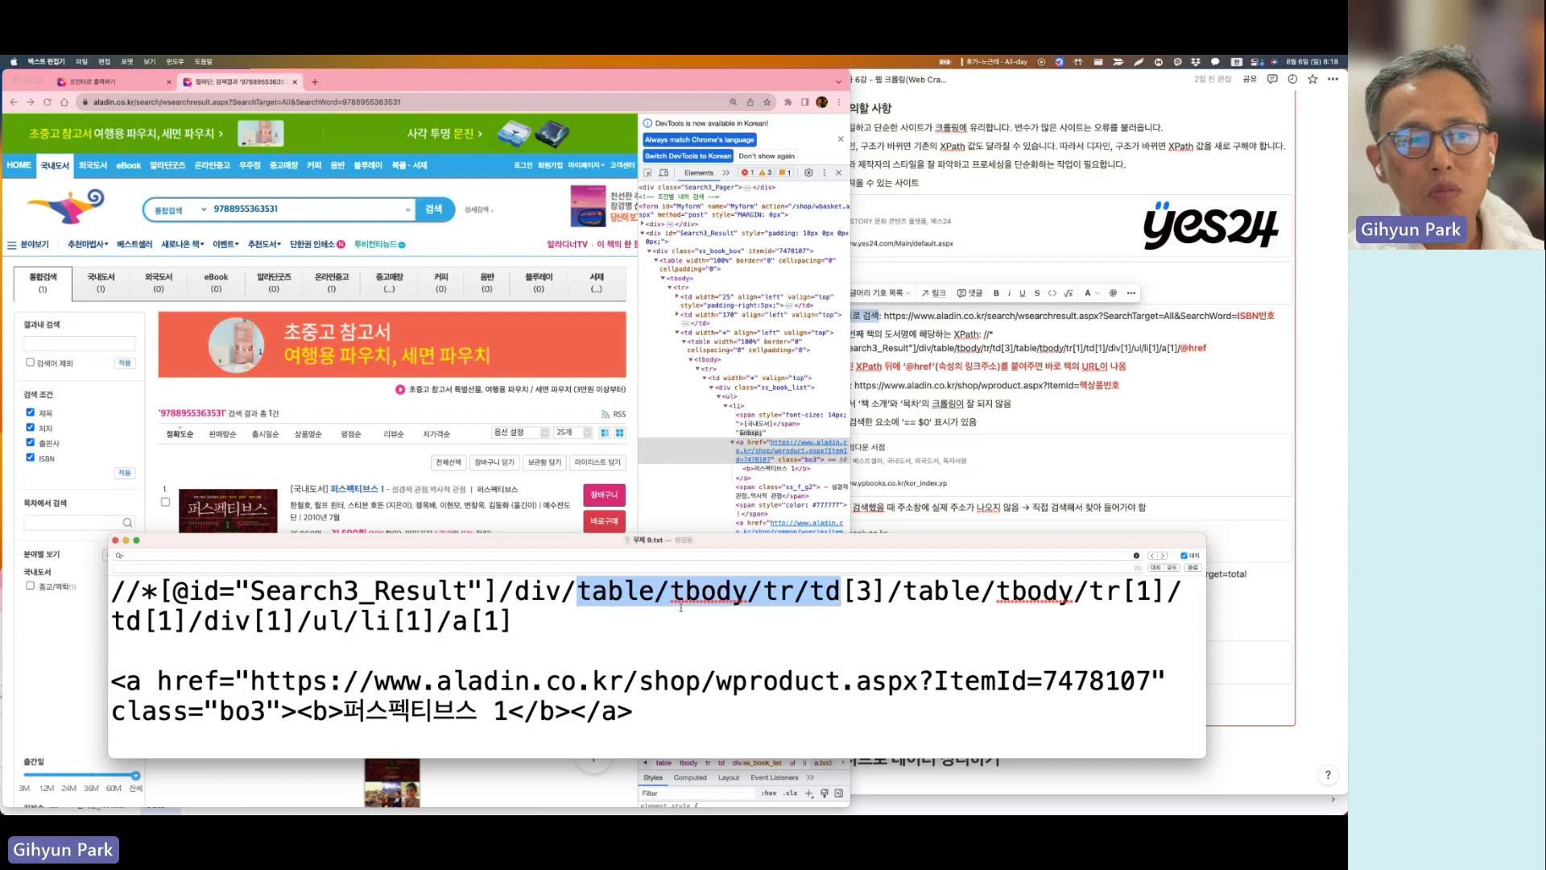
double_click(632, 596)
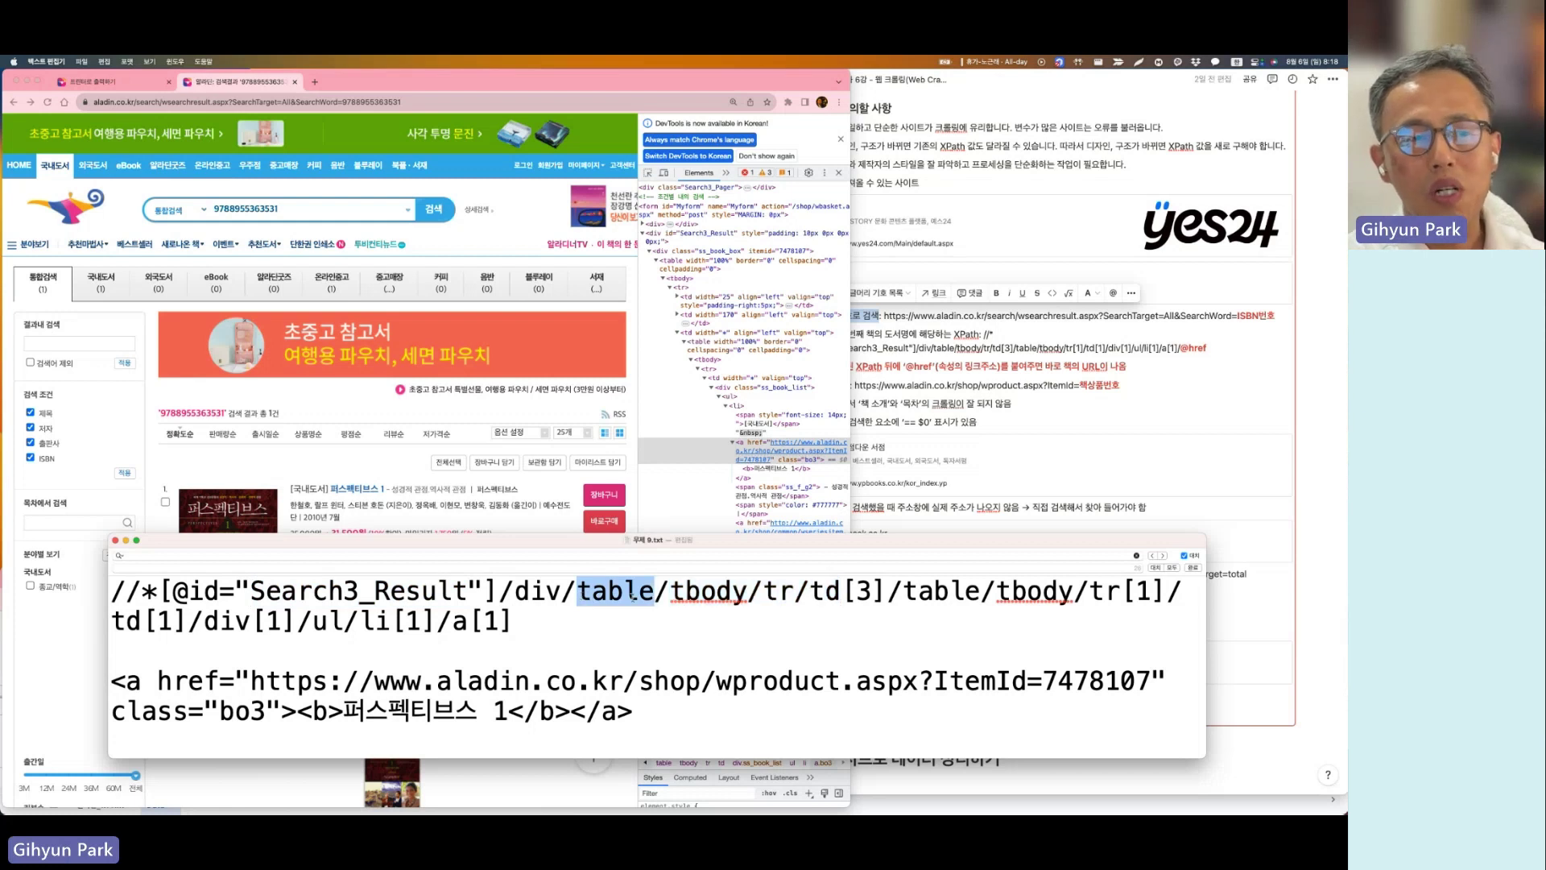
drag(670, 596, 749, 595)
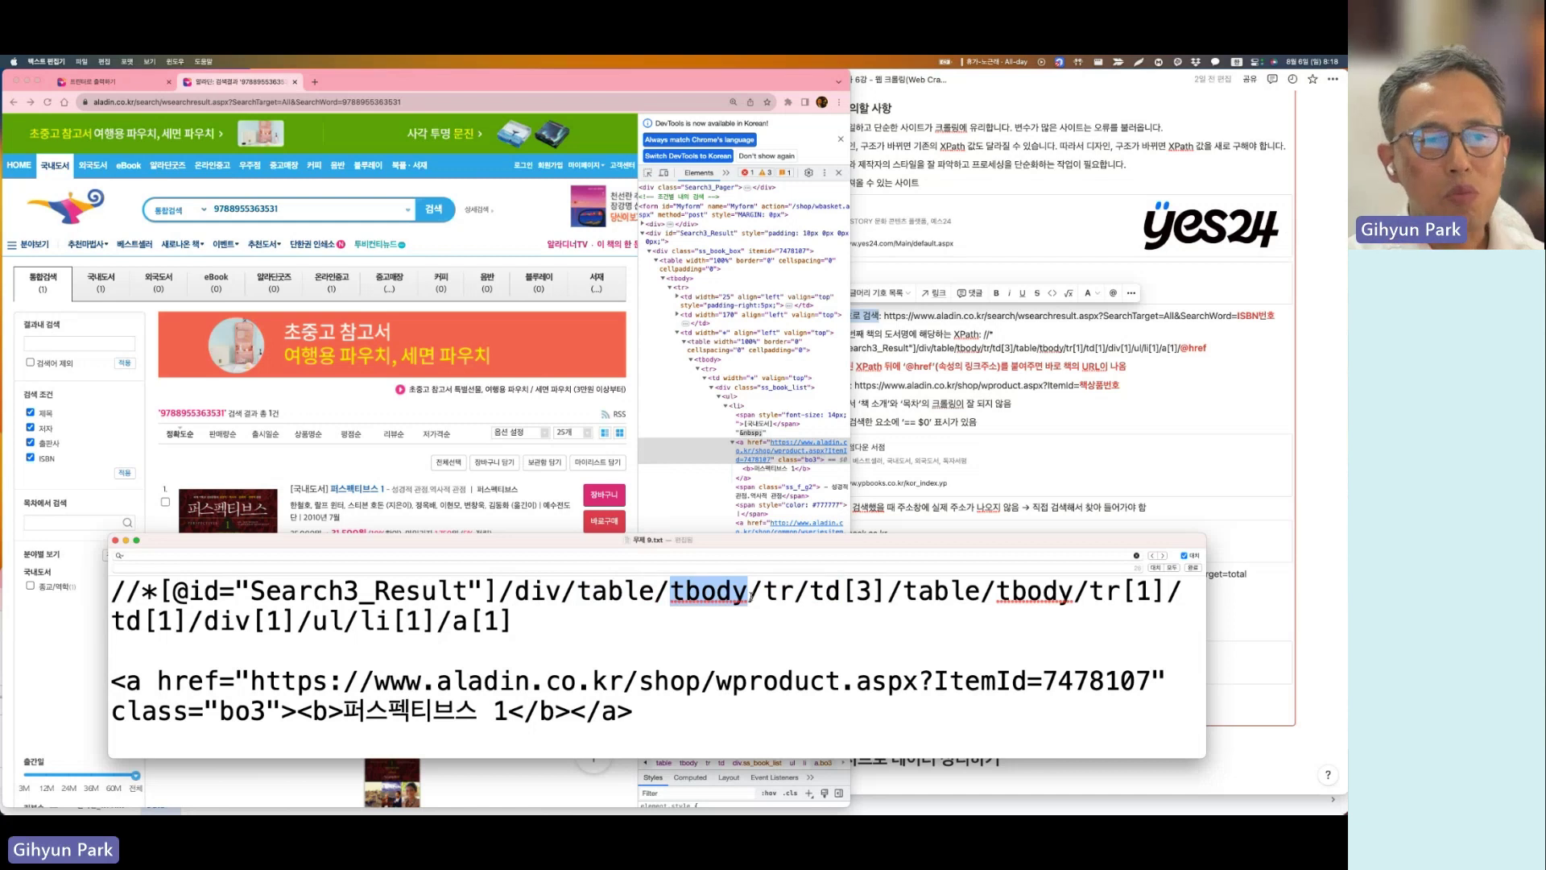
drag(762, 596, 794, 596)
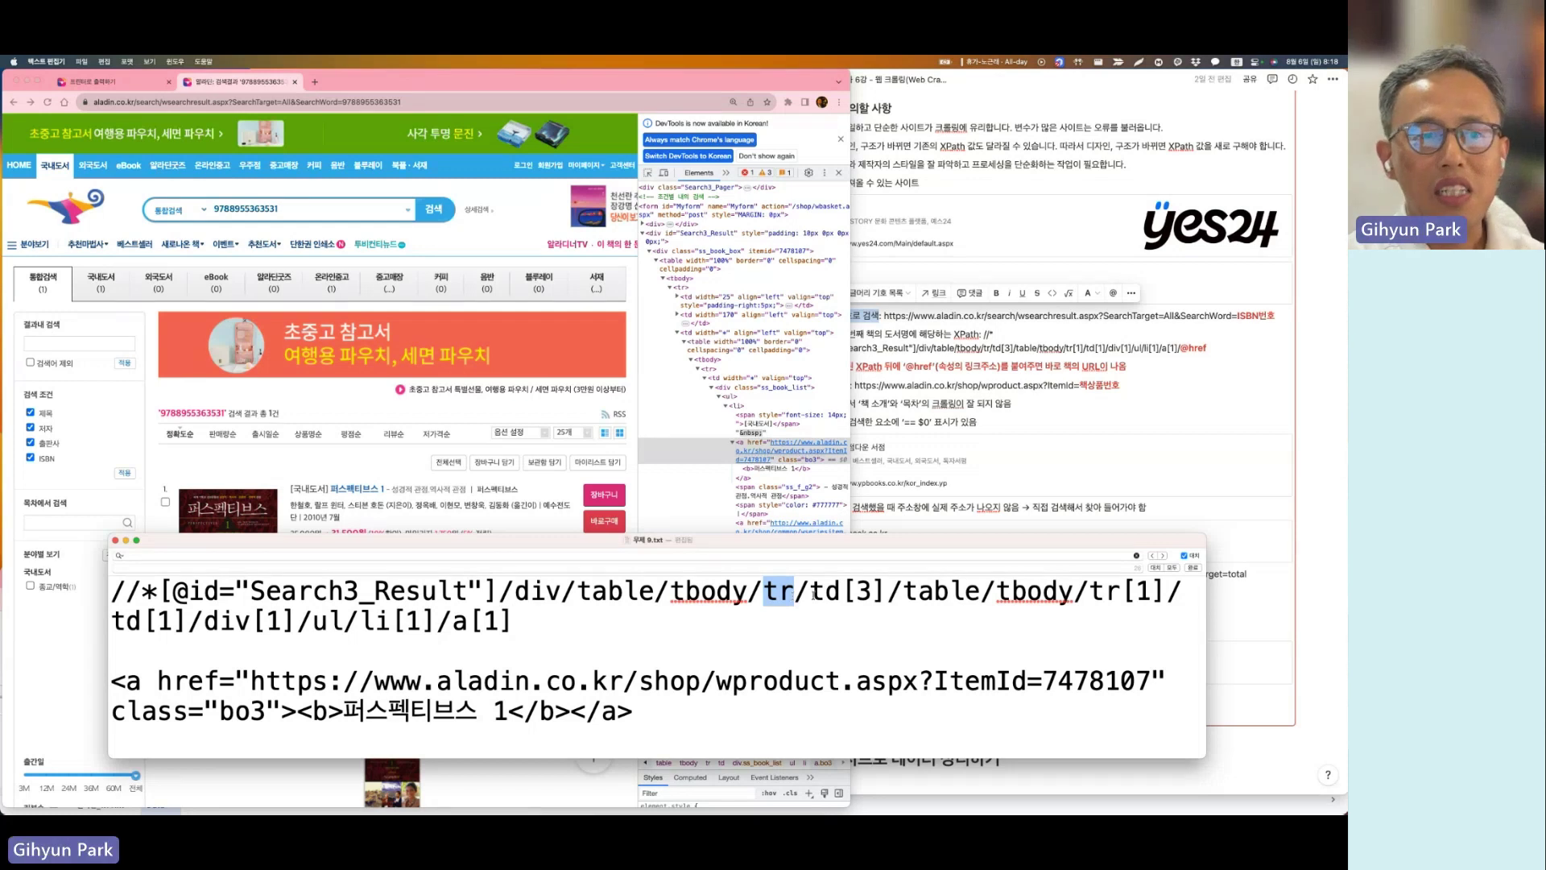
drag(810, 596, 839, 596)
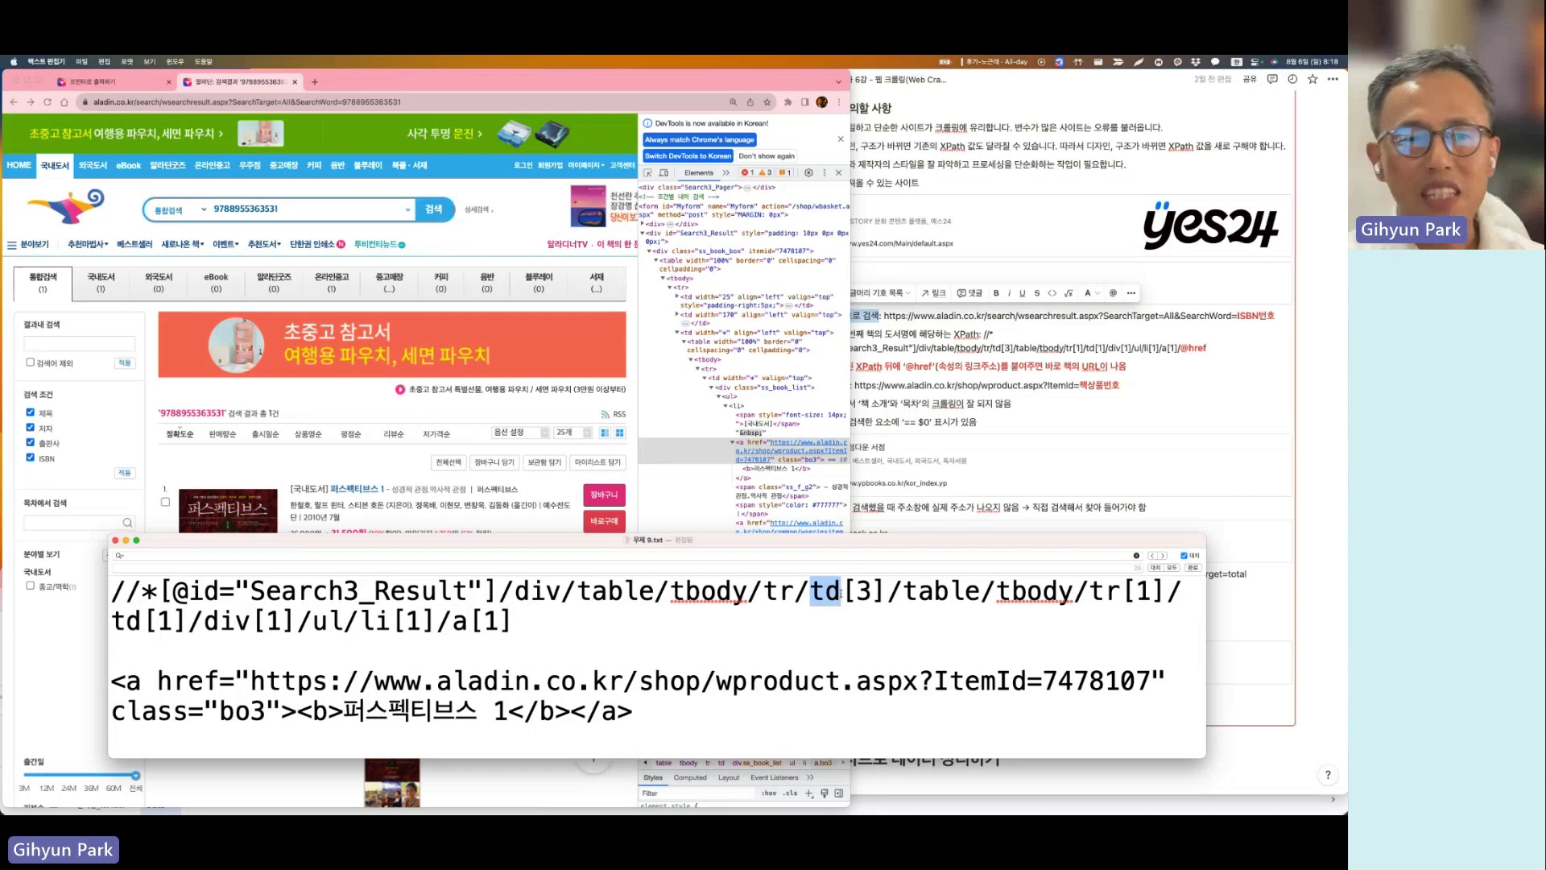
drag(887, 595, 843, 594)
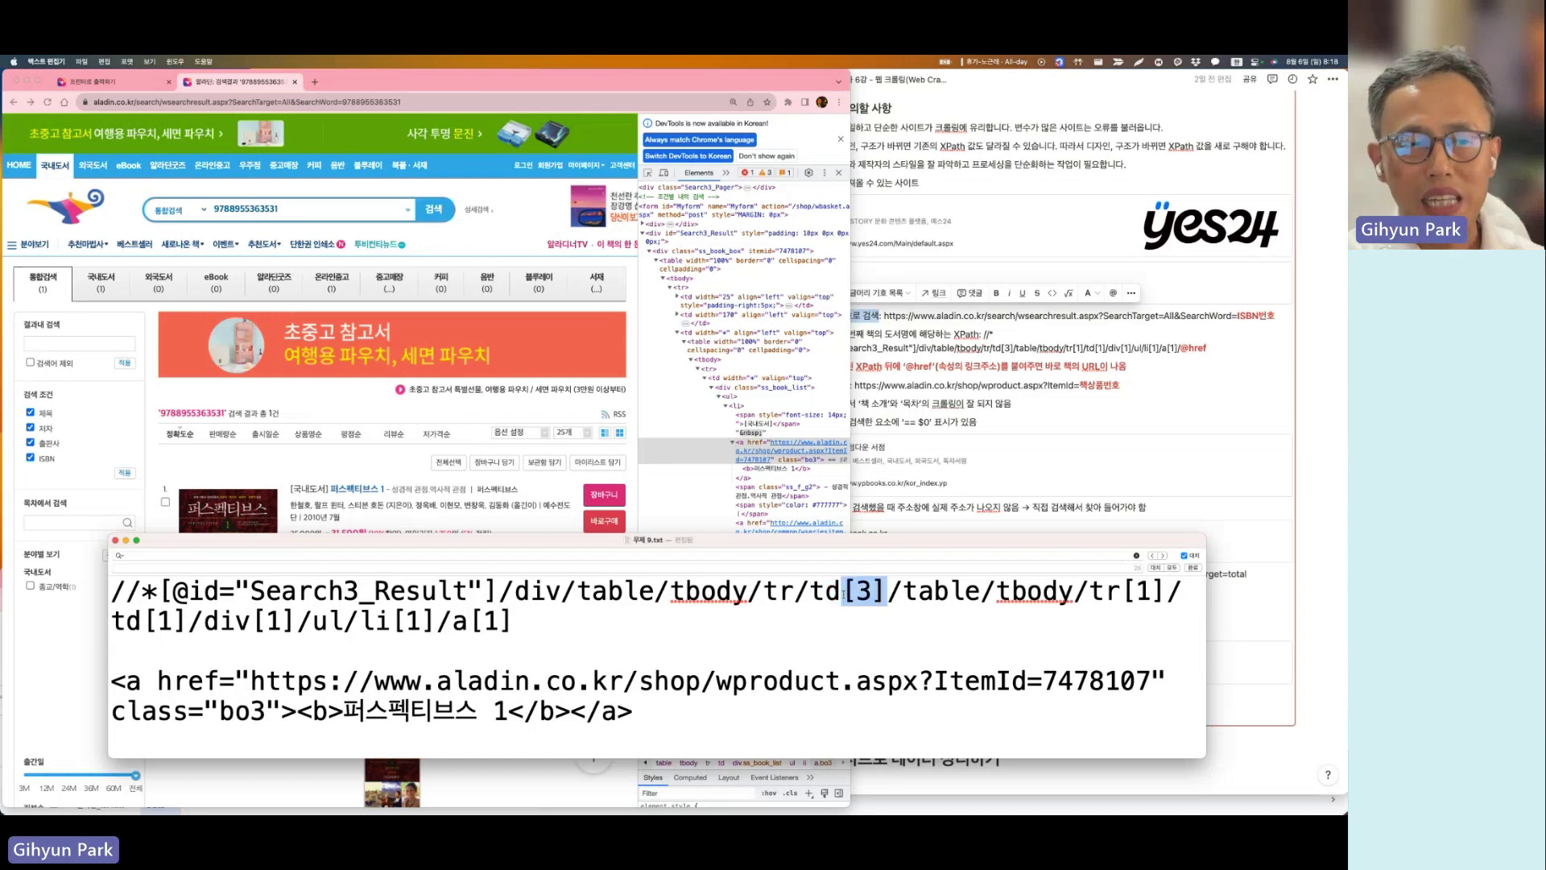
click(845, 594)
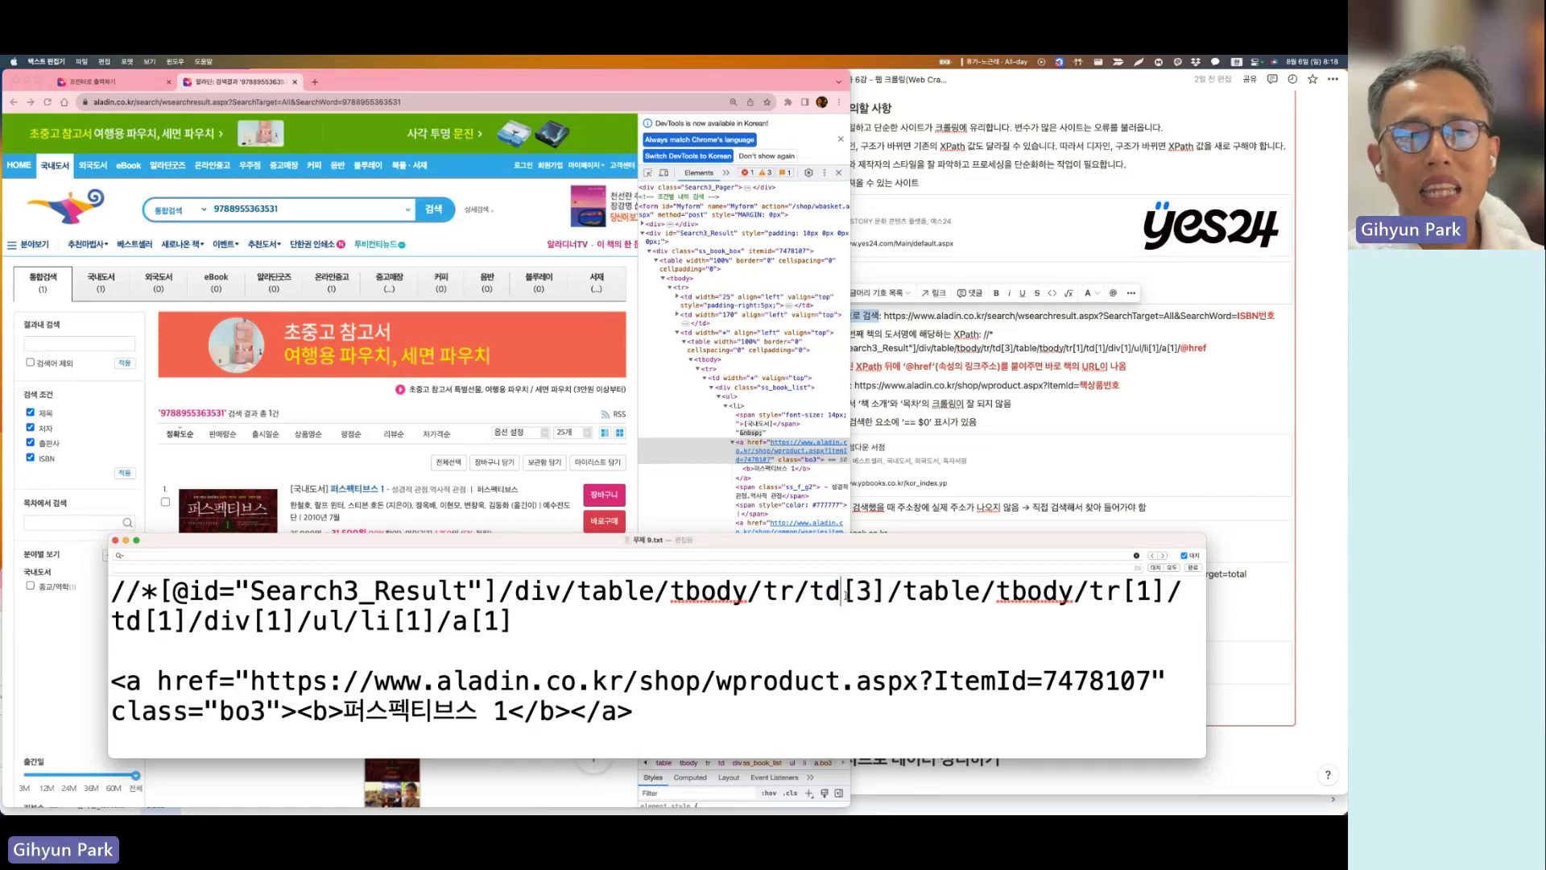
Step: Highlight the remaining XPath segments from the second table through td[1], div[1], ul and li[1] to the final a[1]
drag(903, 594, 1158, 592)
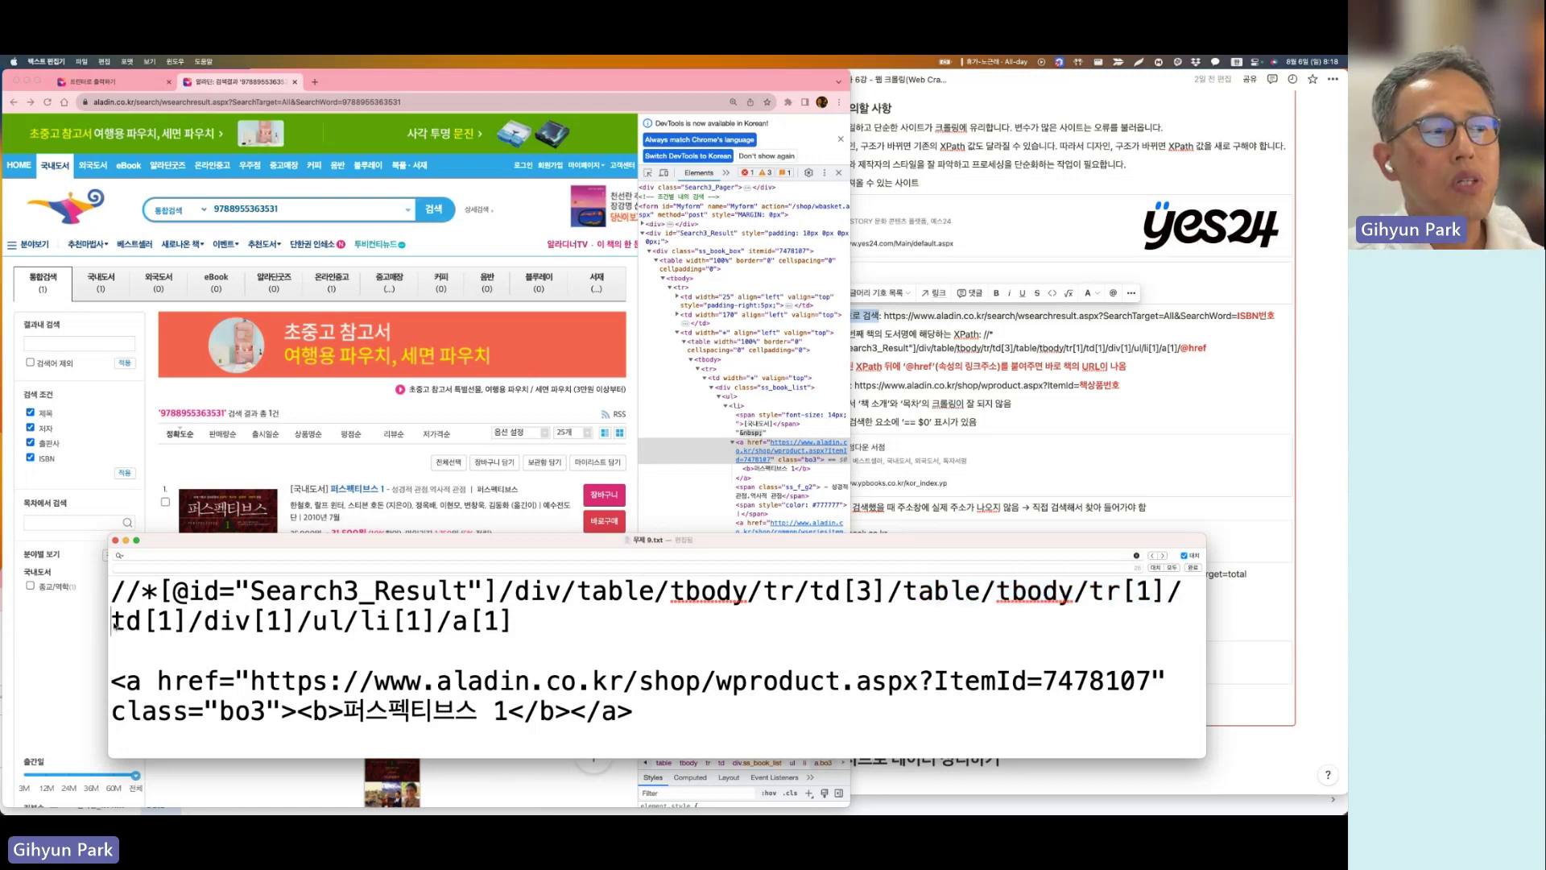
drag(111, 621, 295, 629)
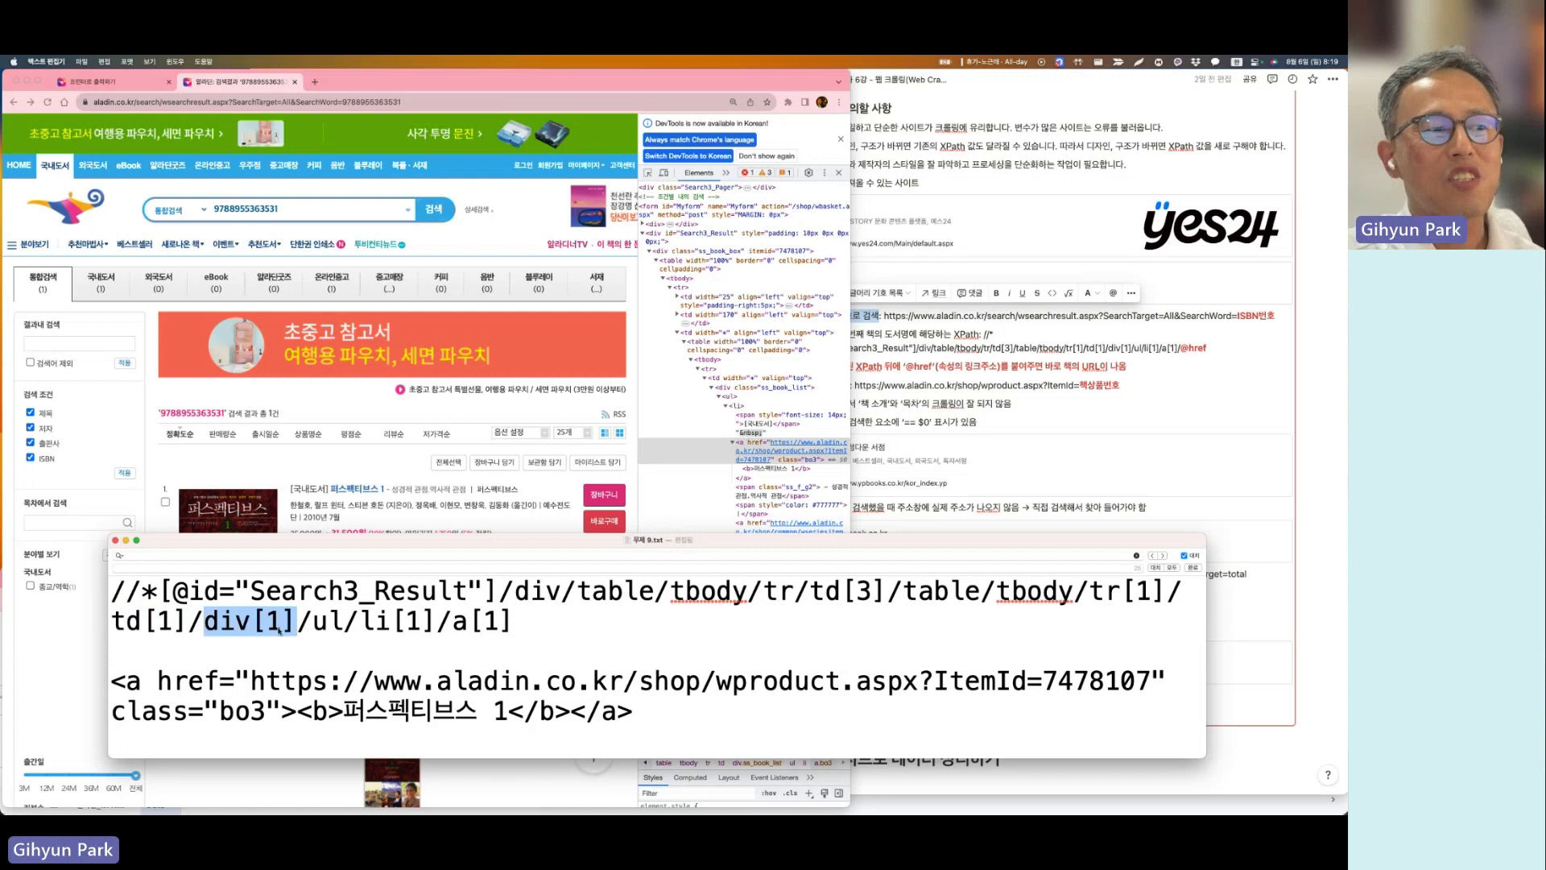
click(250, 622)
drag(249, 621, 345, 621)
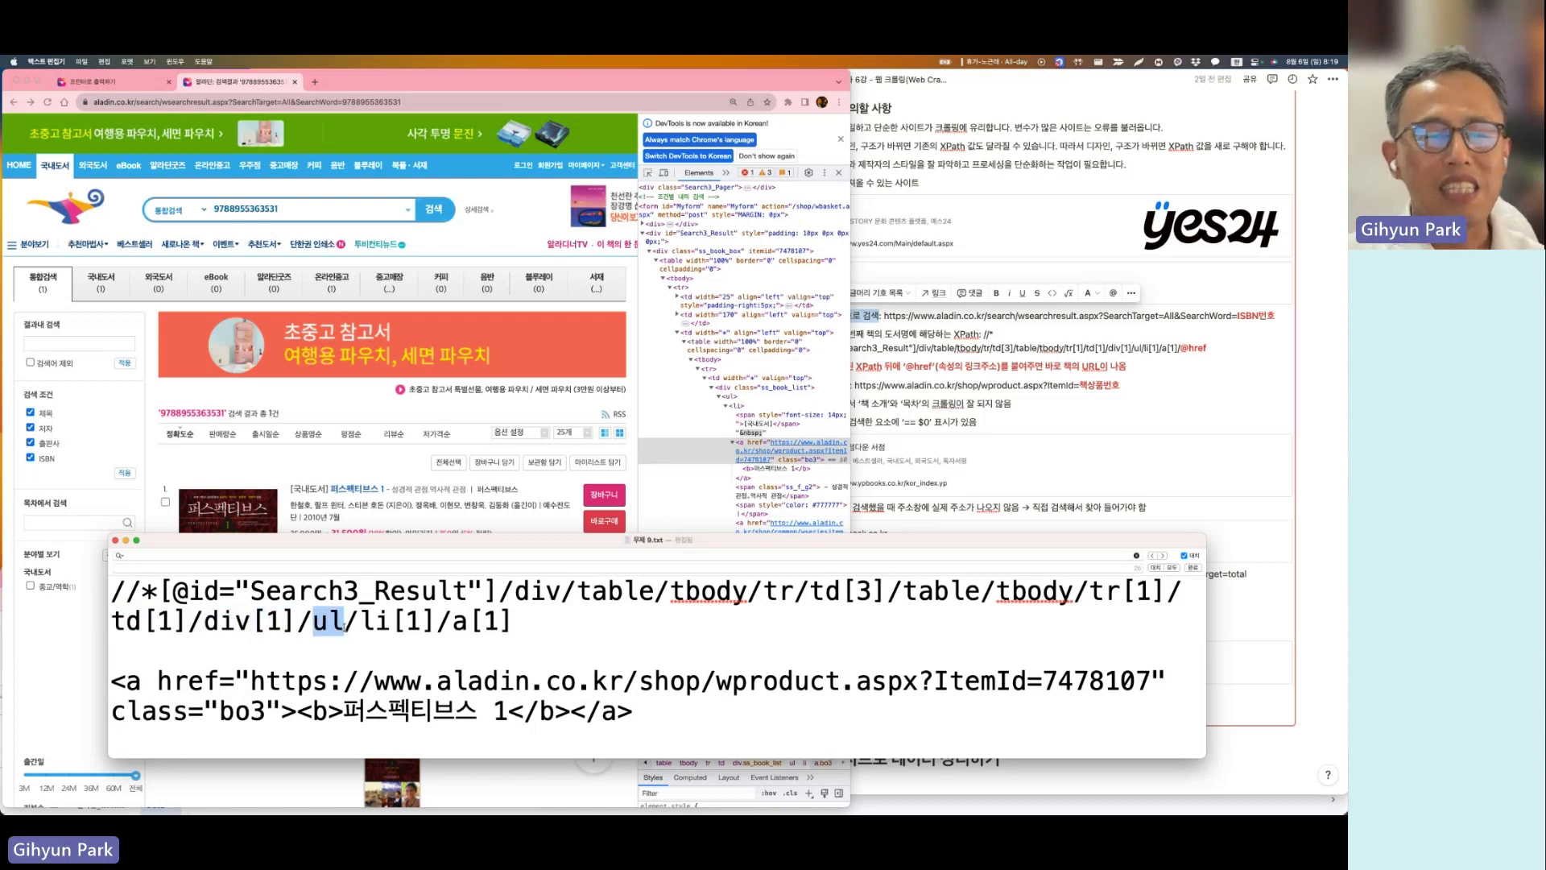
drag(359, 622, 512, 627)
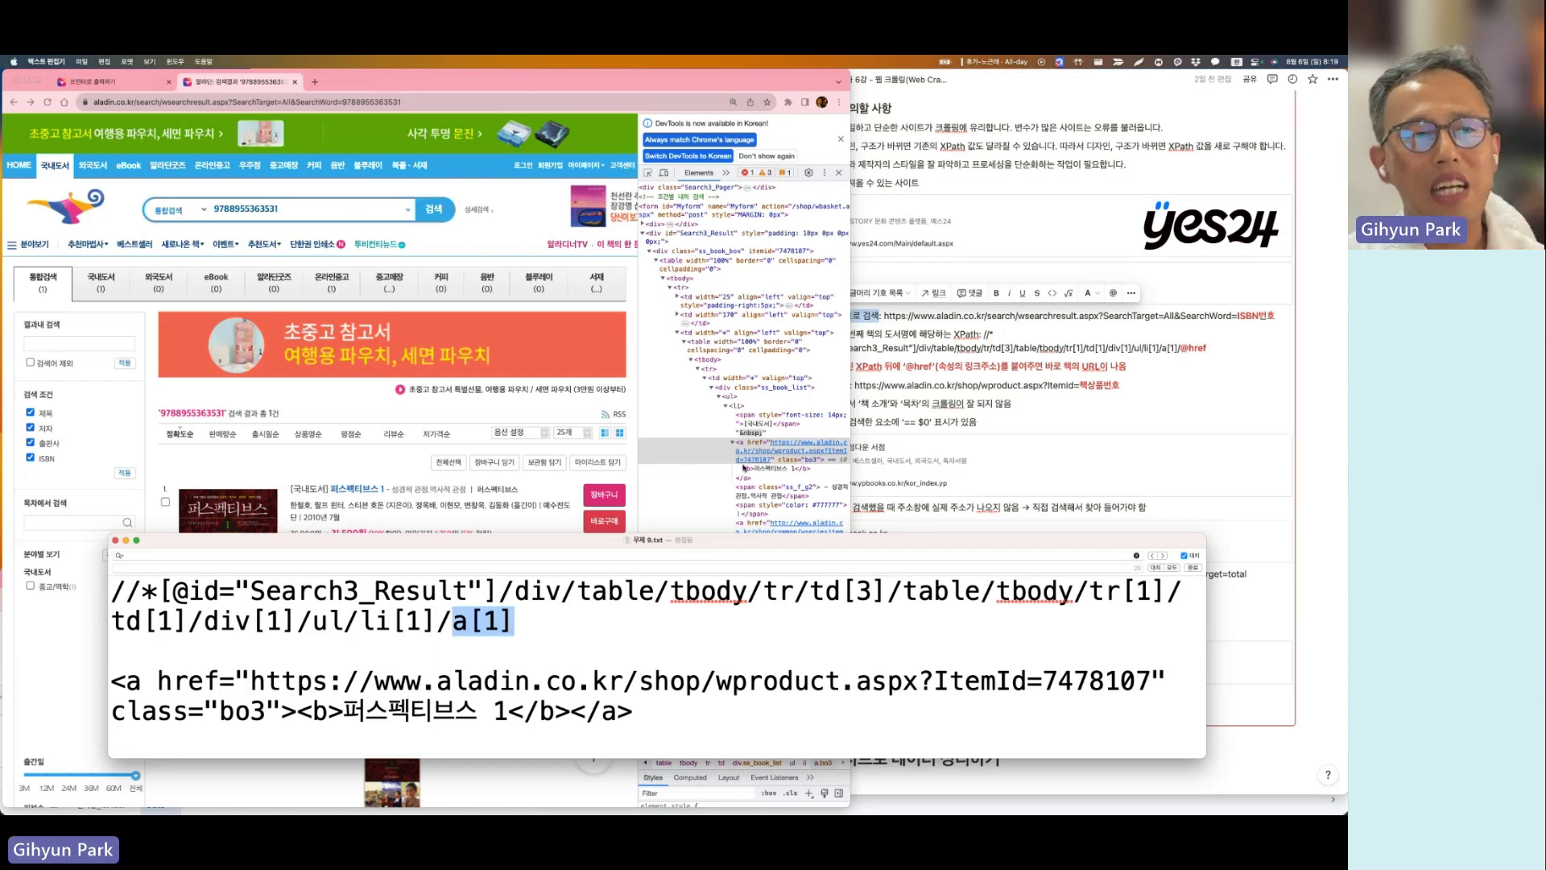
scroll(742, 478, down, 2)
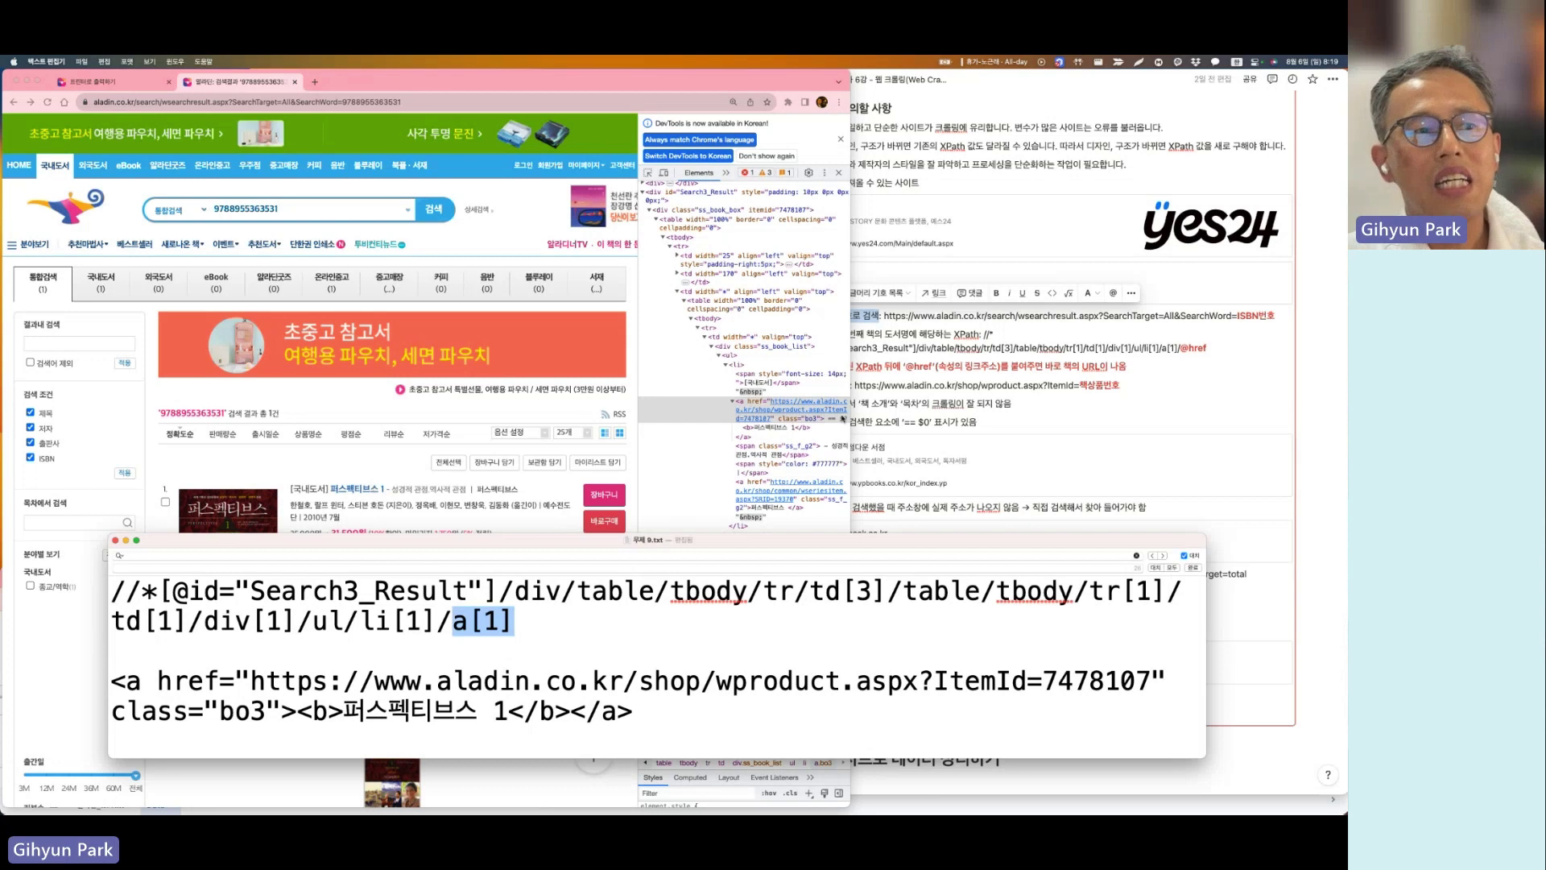
click(525, 624)
text(/@ㅗ)
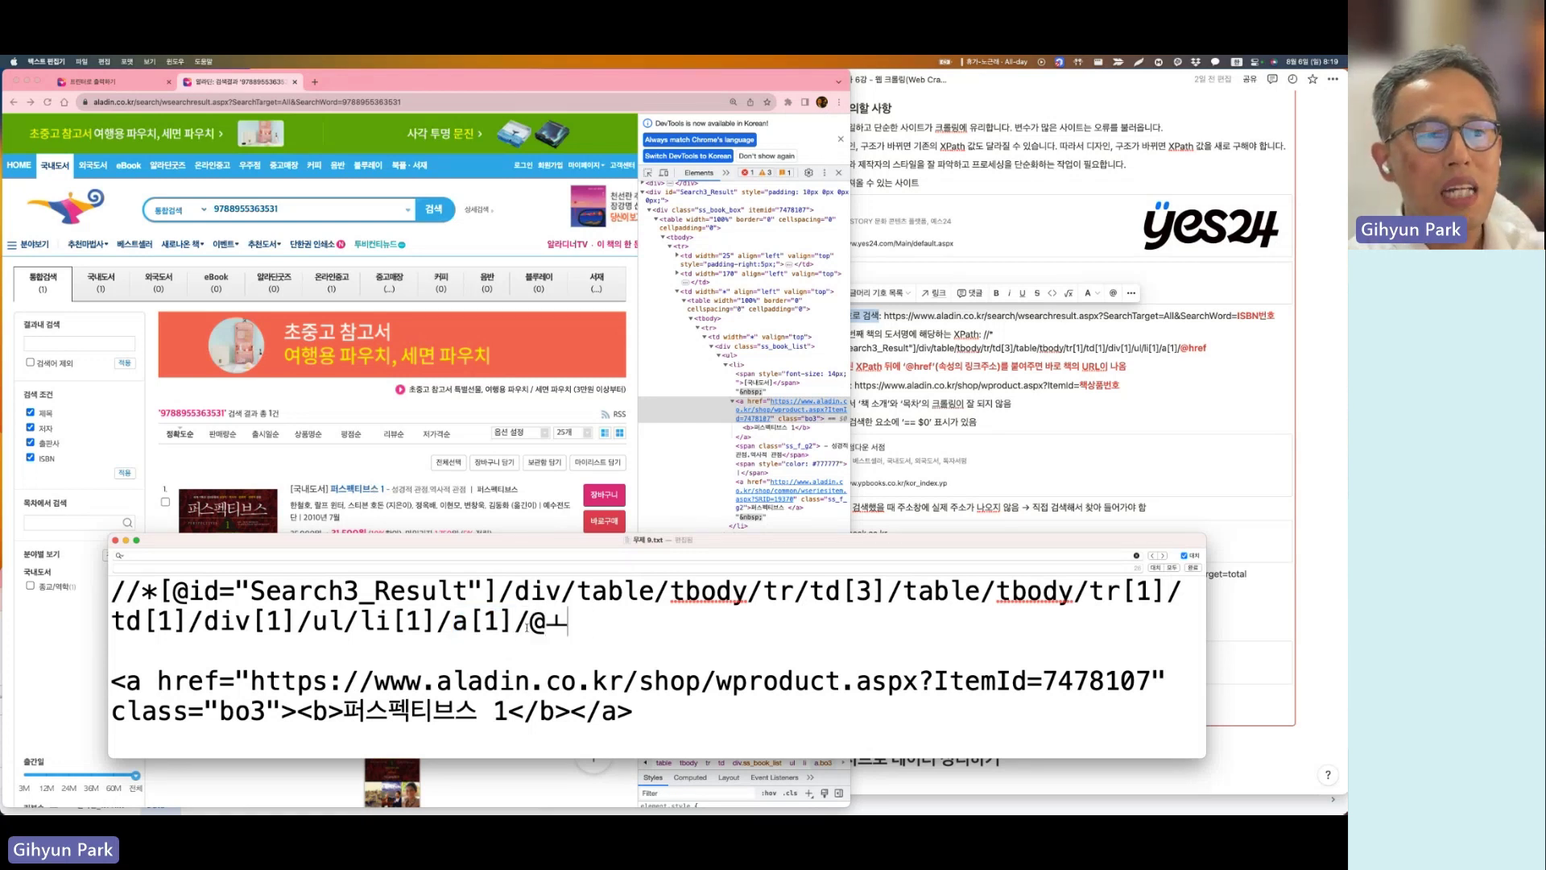
key(BackSpace)
text(href)
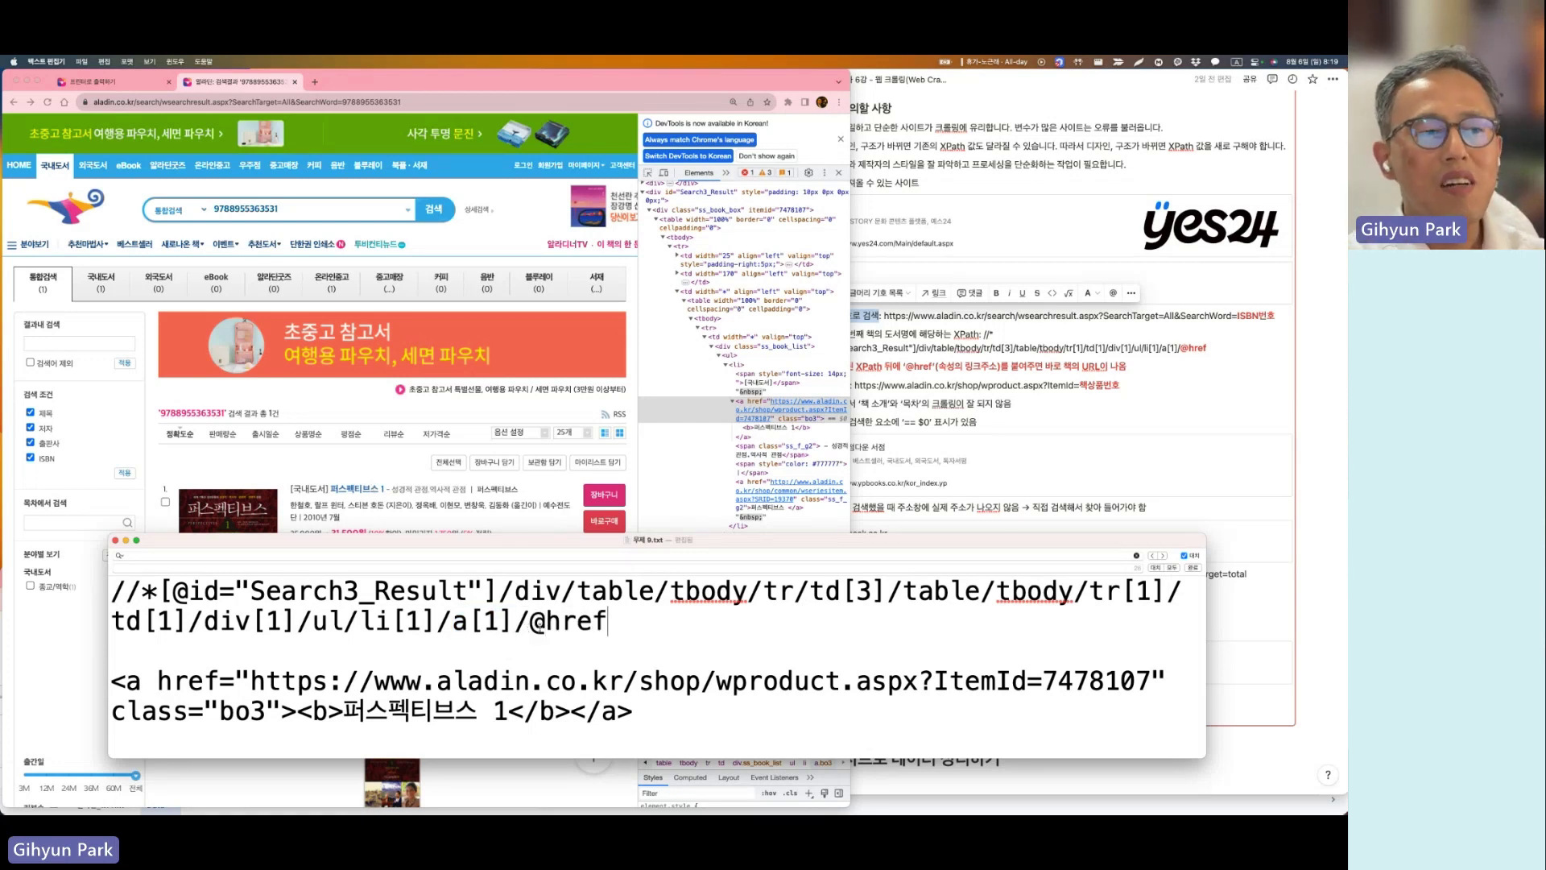
drag(606, 621, 113, 588)
drag(251, 681, 1152, 681)
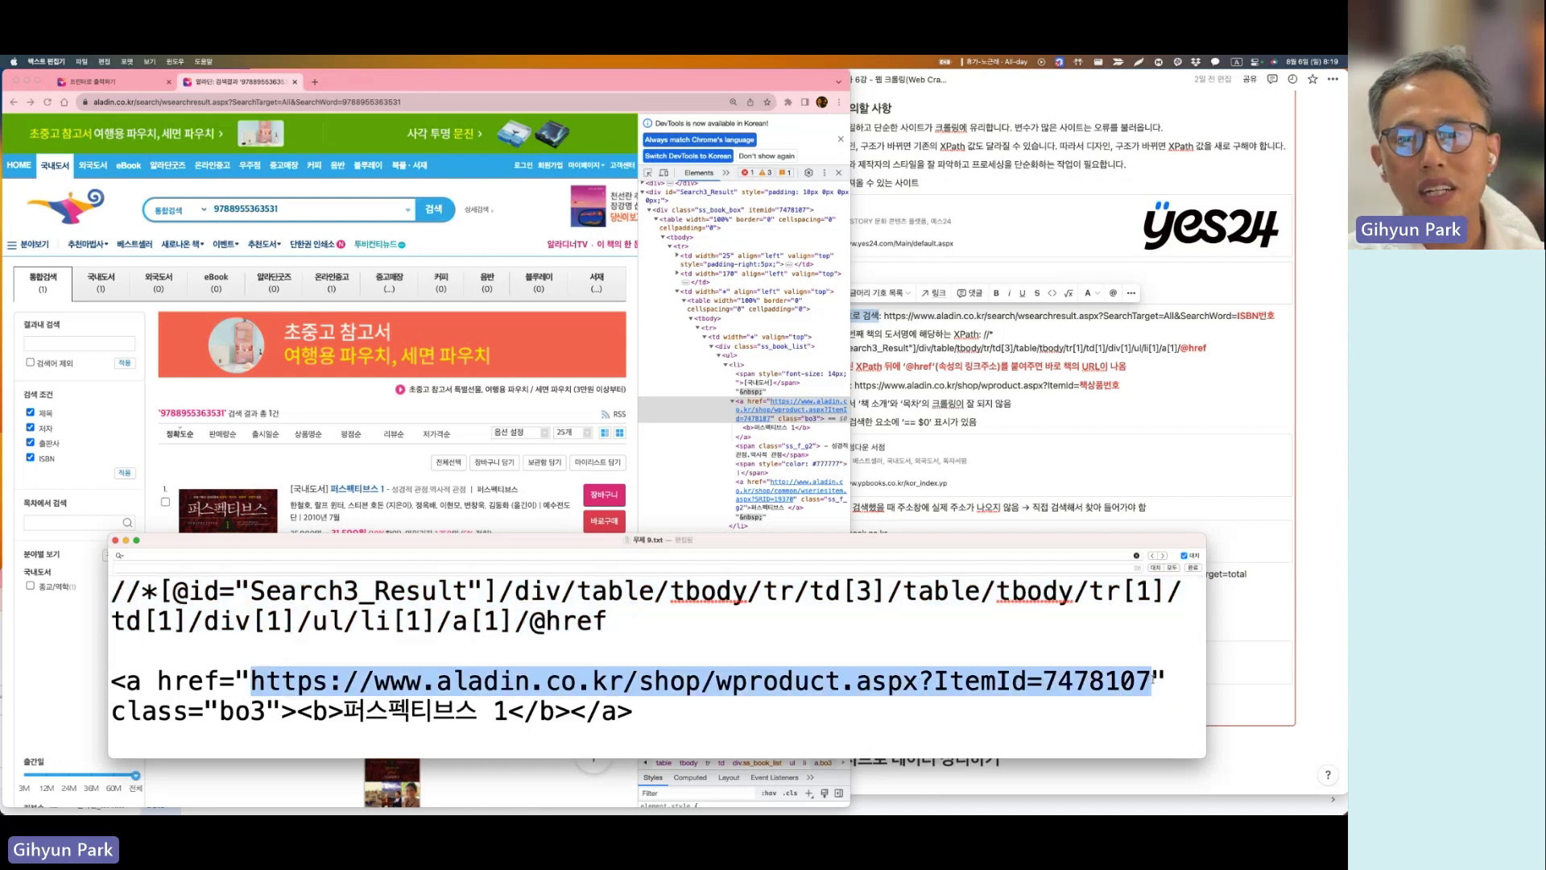
click(616, 620)
drag(617, 620, 63, 584)
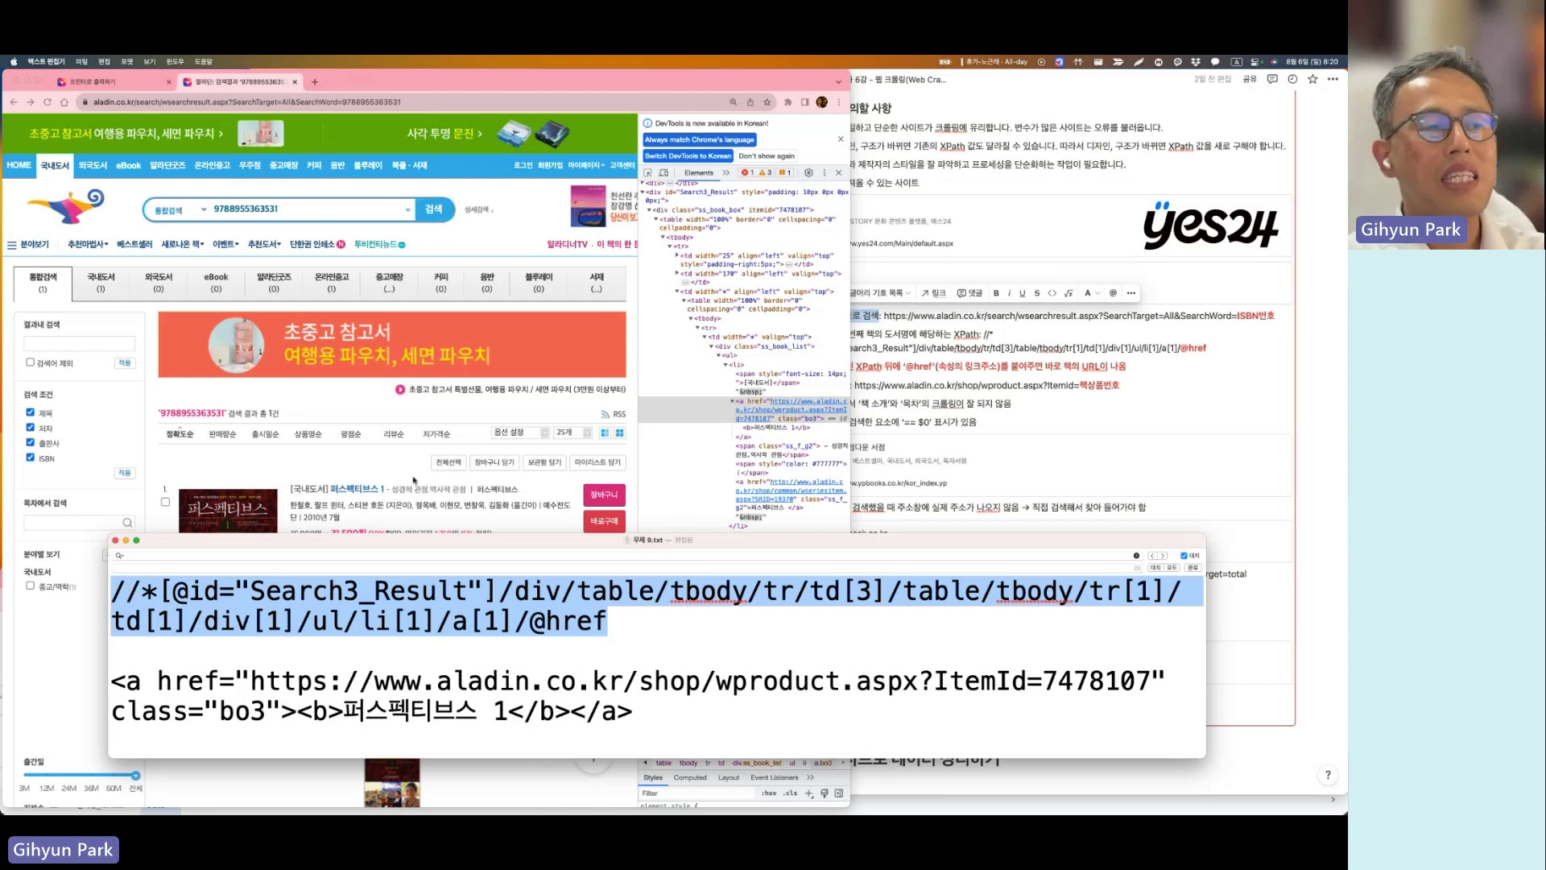
mouse_move(423, 549)
mouse_down()
mouse_move(456, 694)
mouse_move(445, 569)
mouse_up()
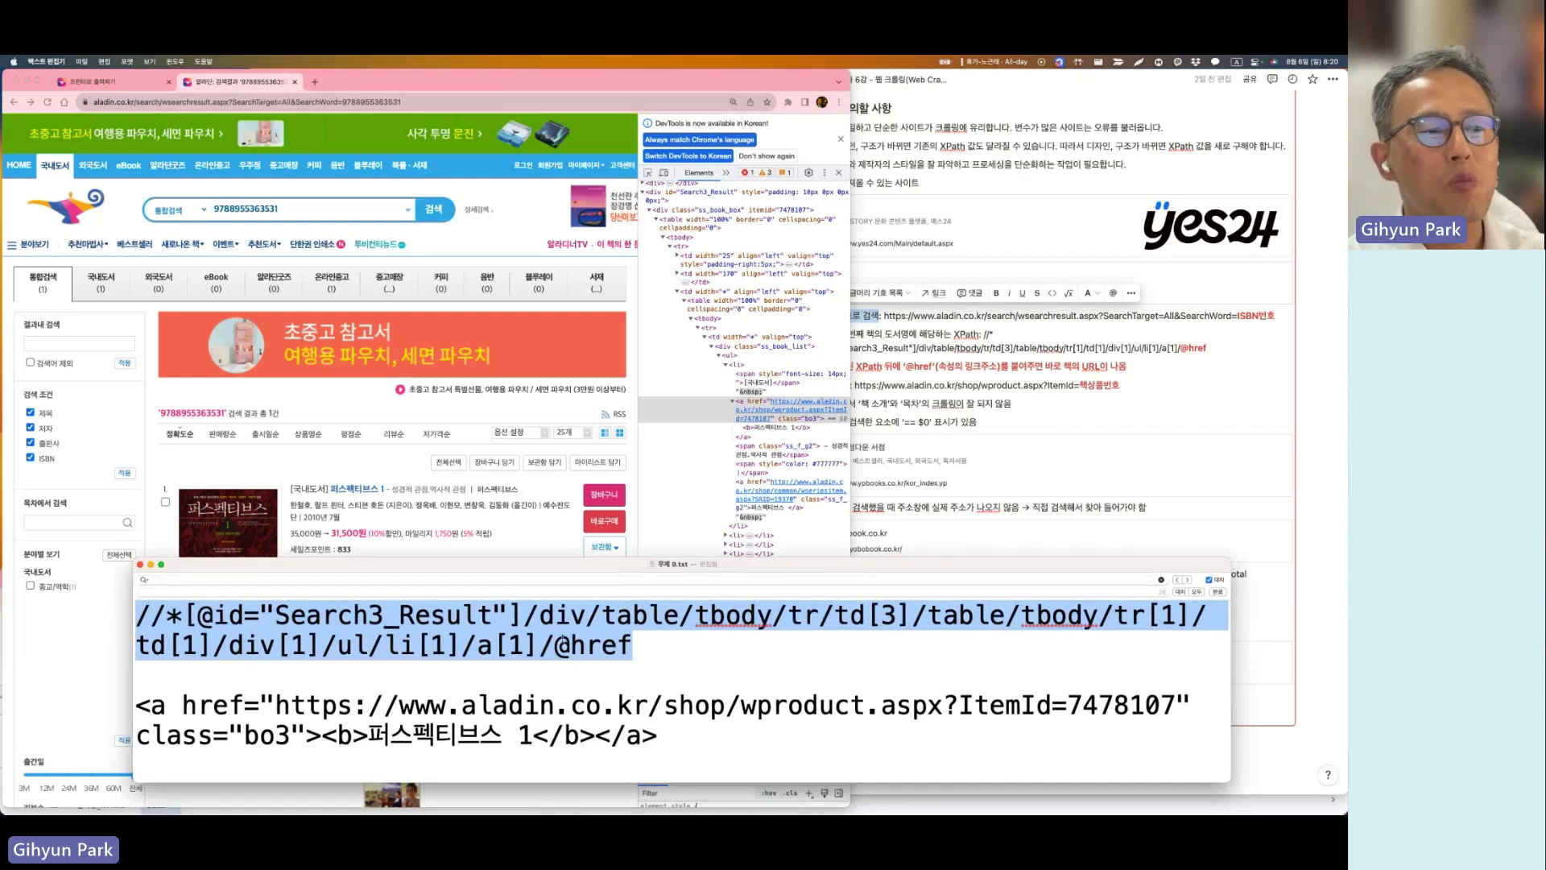
click(652, 656)
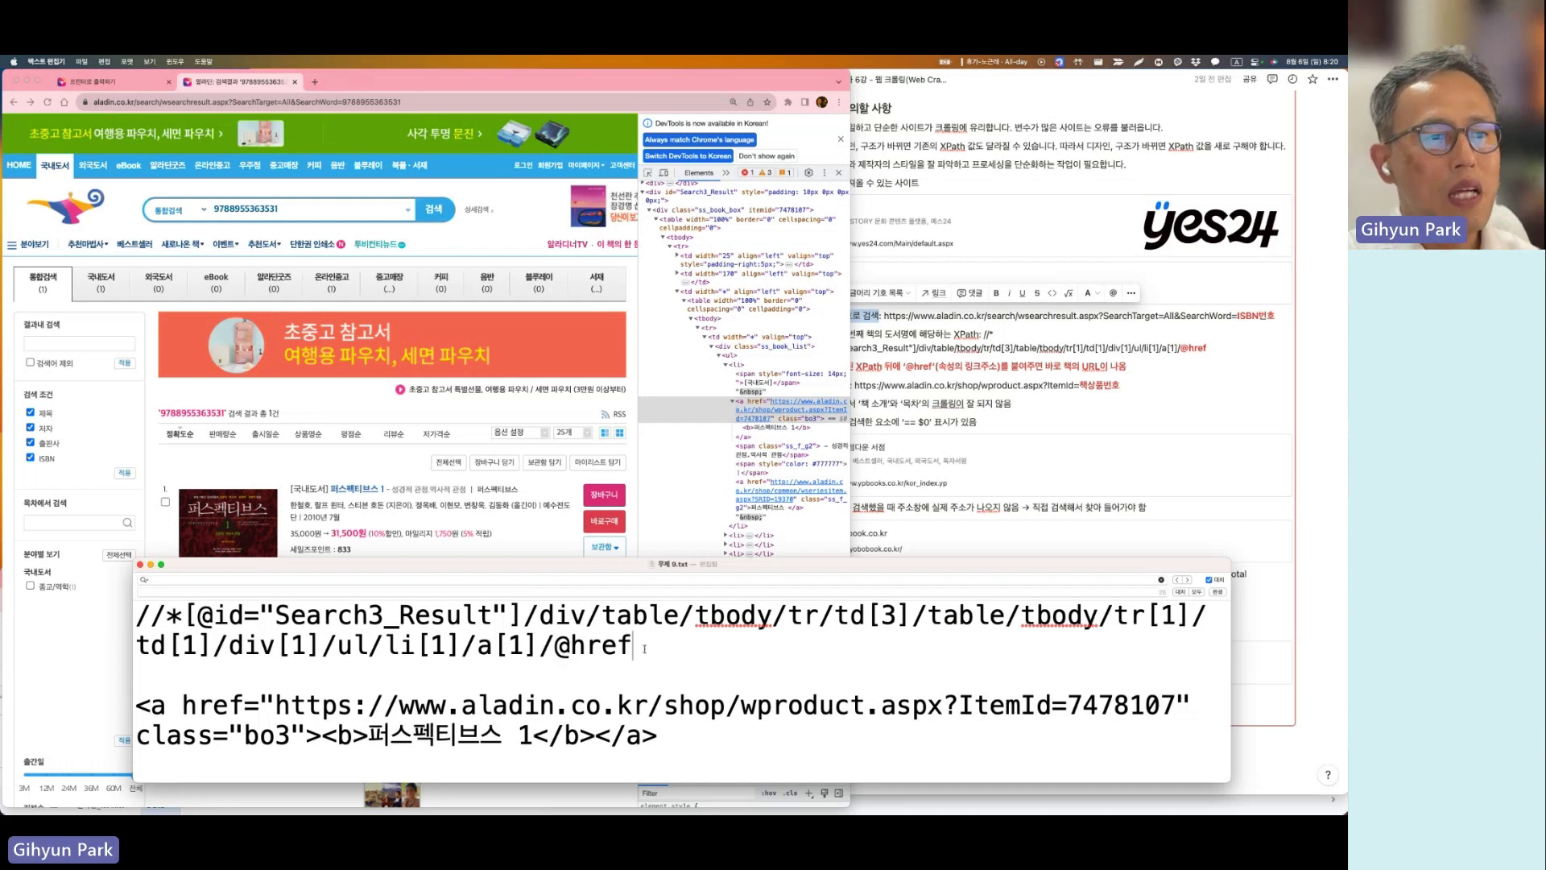
drag(636, 648, 121, 619)
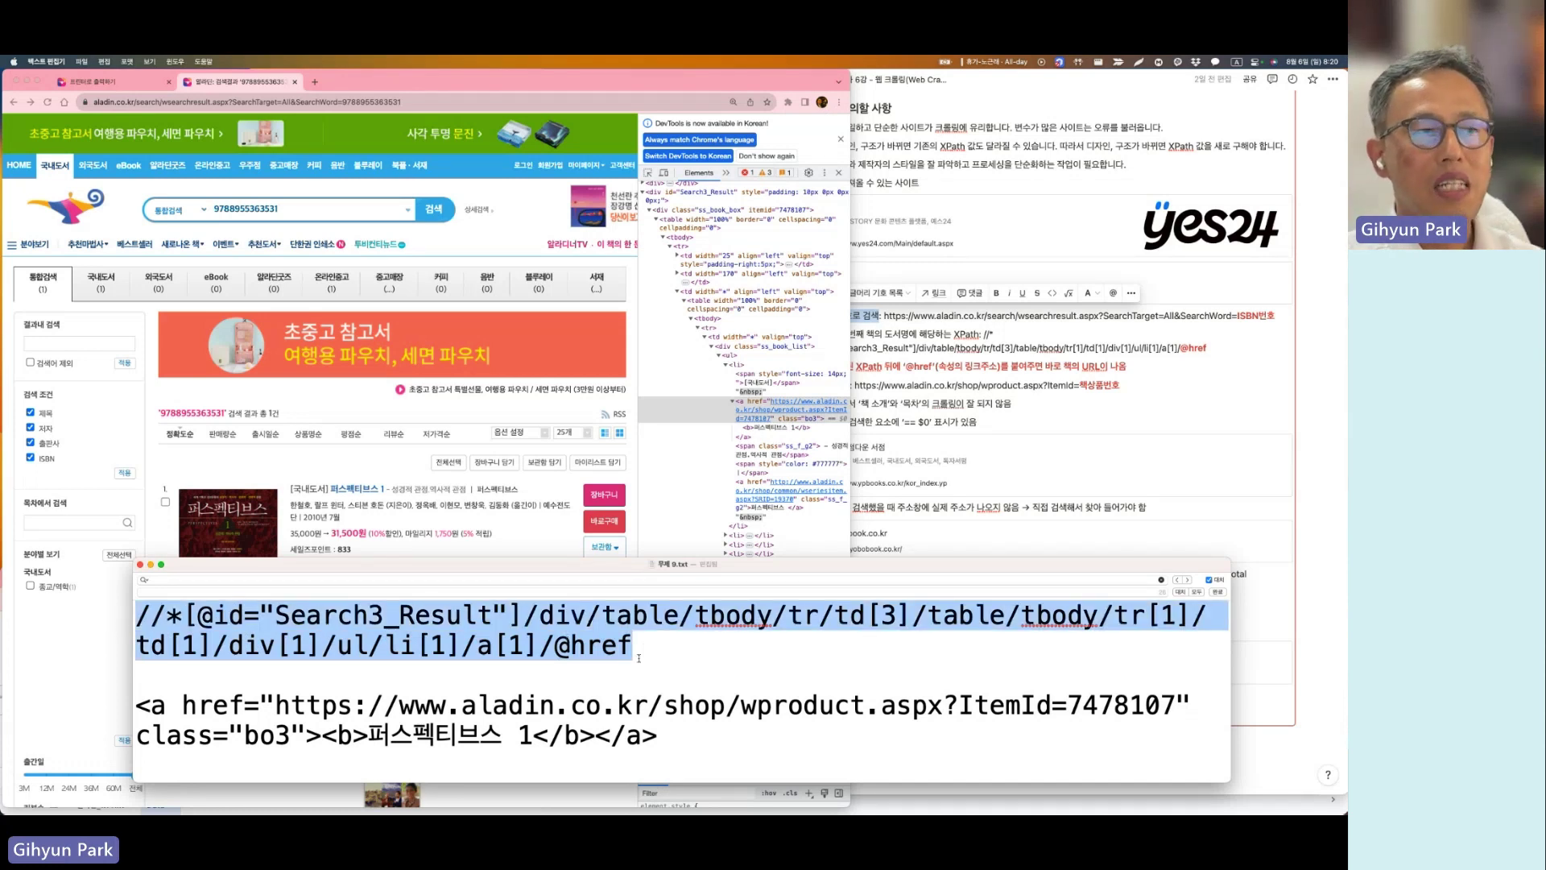
Step: Delete the book link's <a href> code below the XPath in the note
click(461, 681)
drag(662, 736, 70, 701)
key(BackSpace)
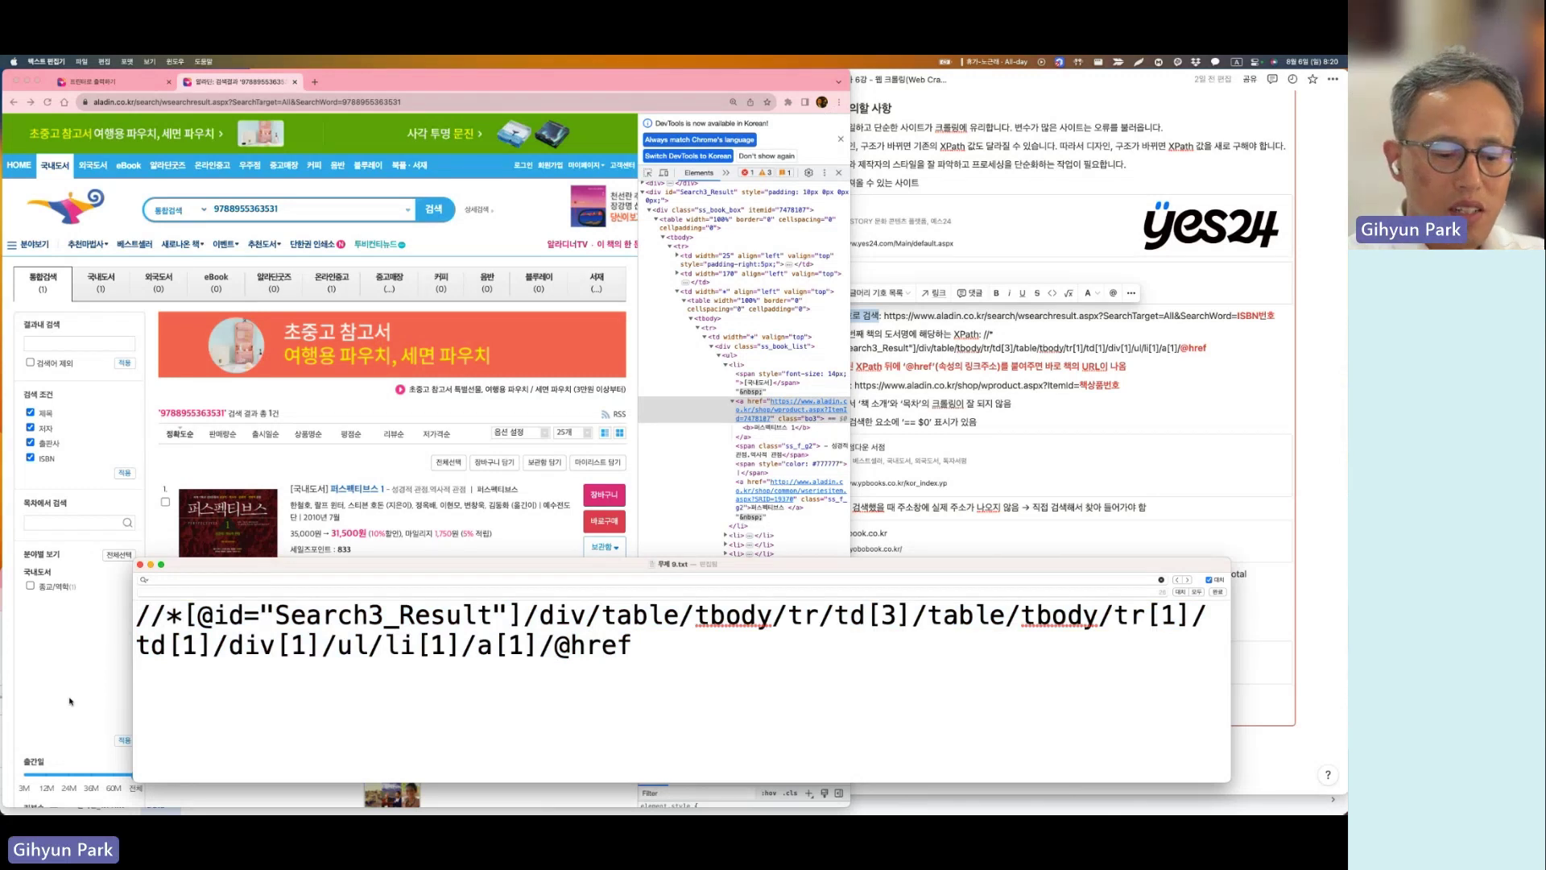
Step: Write the formula skeleton =importxml(,) below the XPath and place the cursor before the comma
text(=)
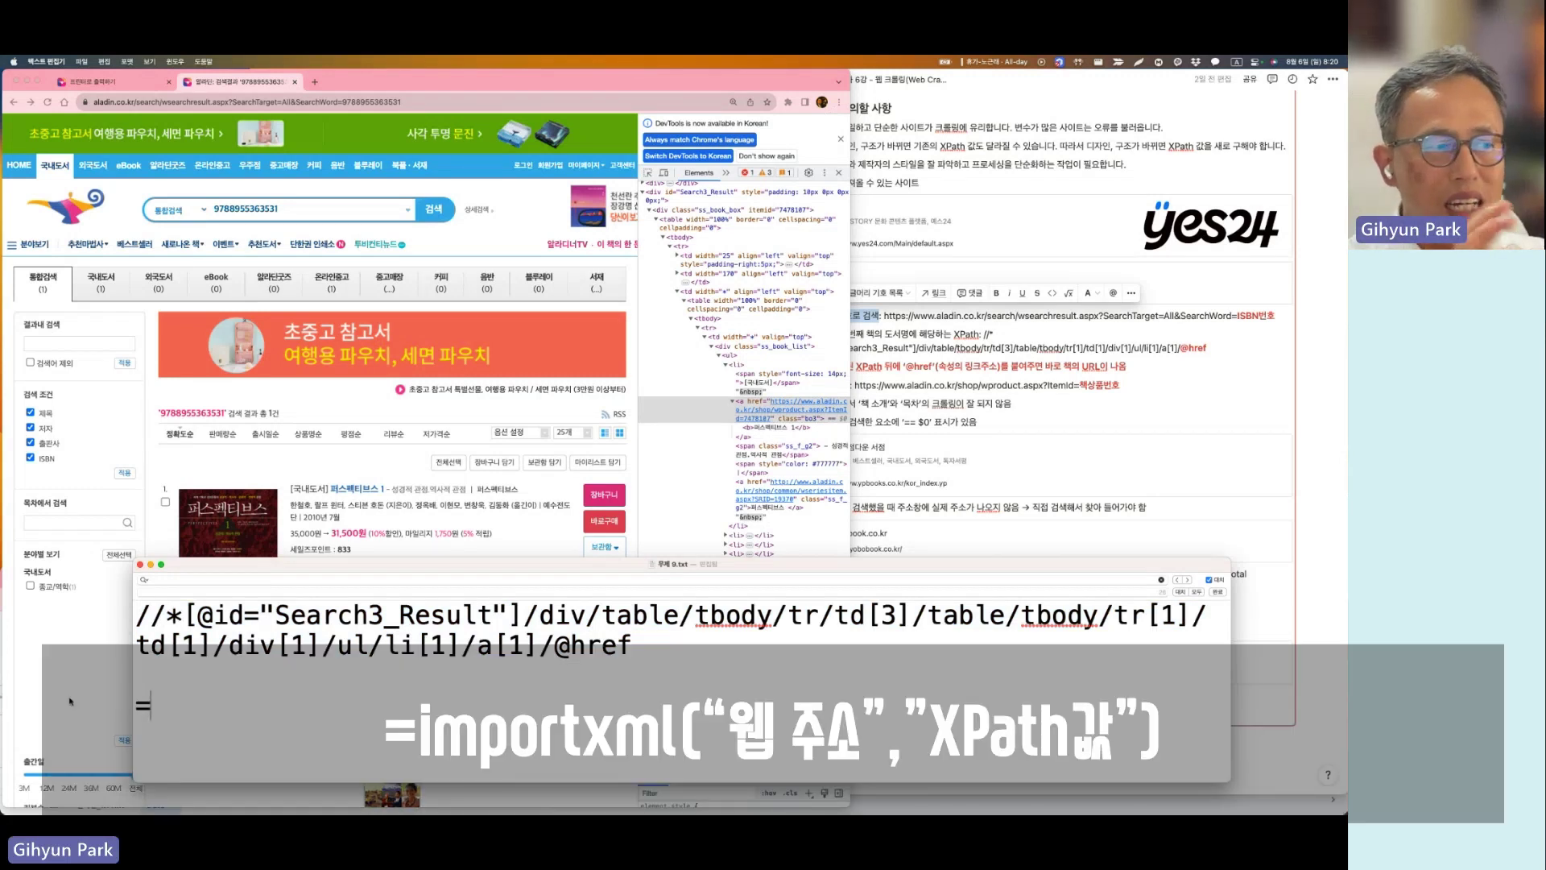
text(imp)
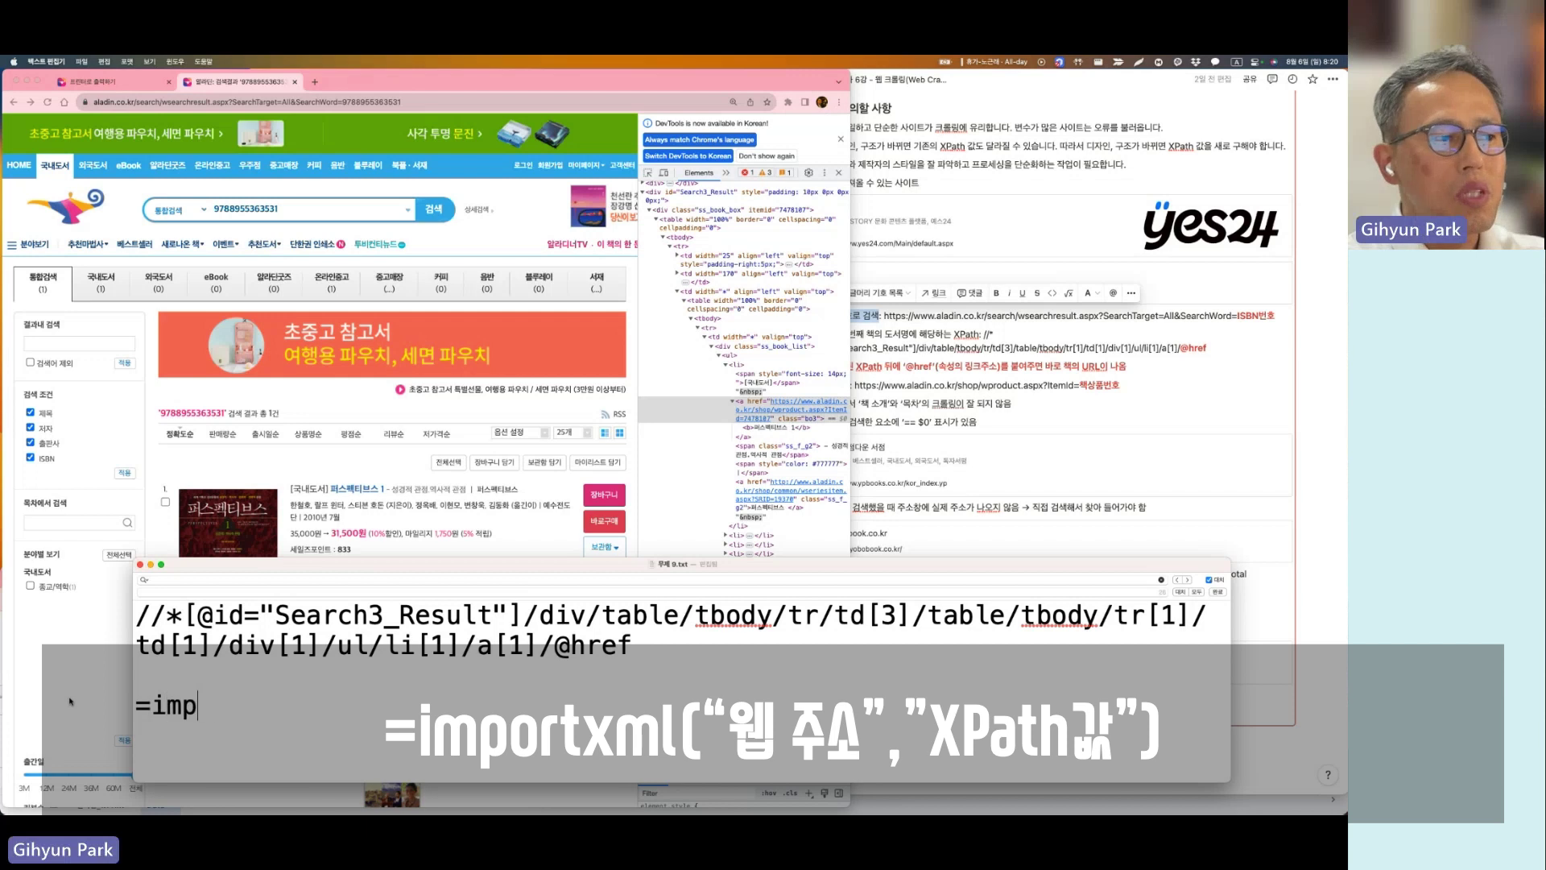
text(ortxml()
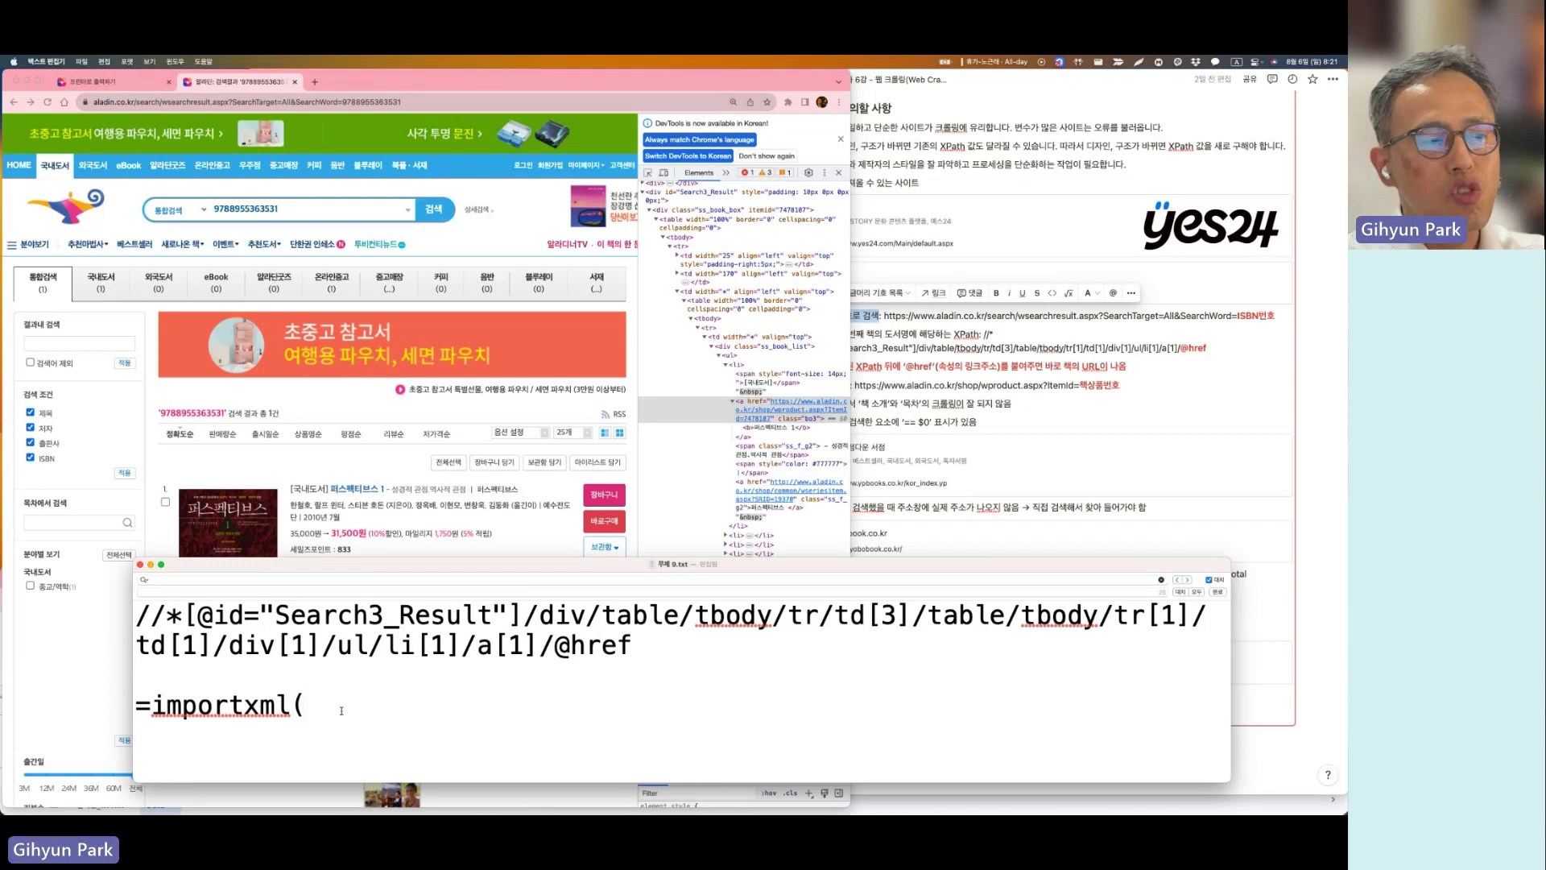
text(,))
key(Left)
key(Left)
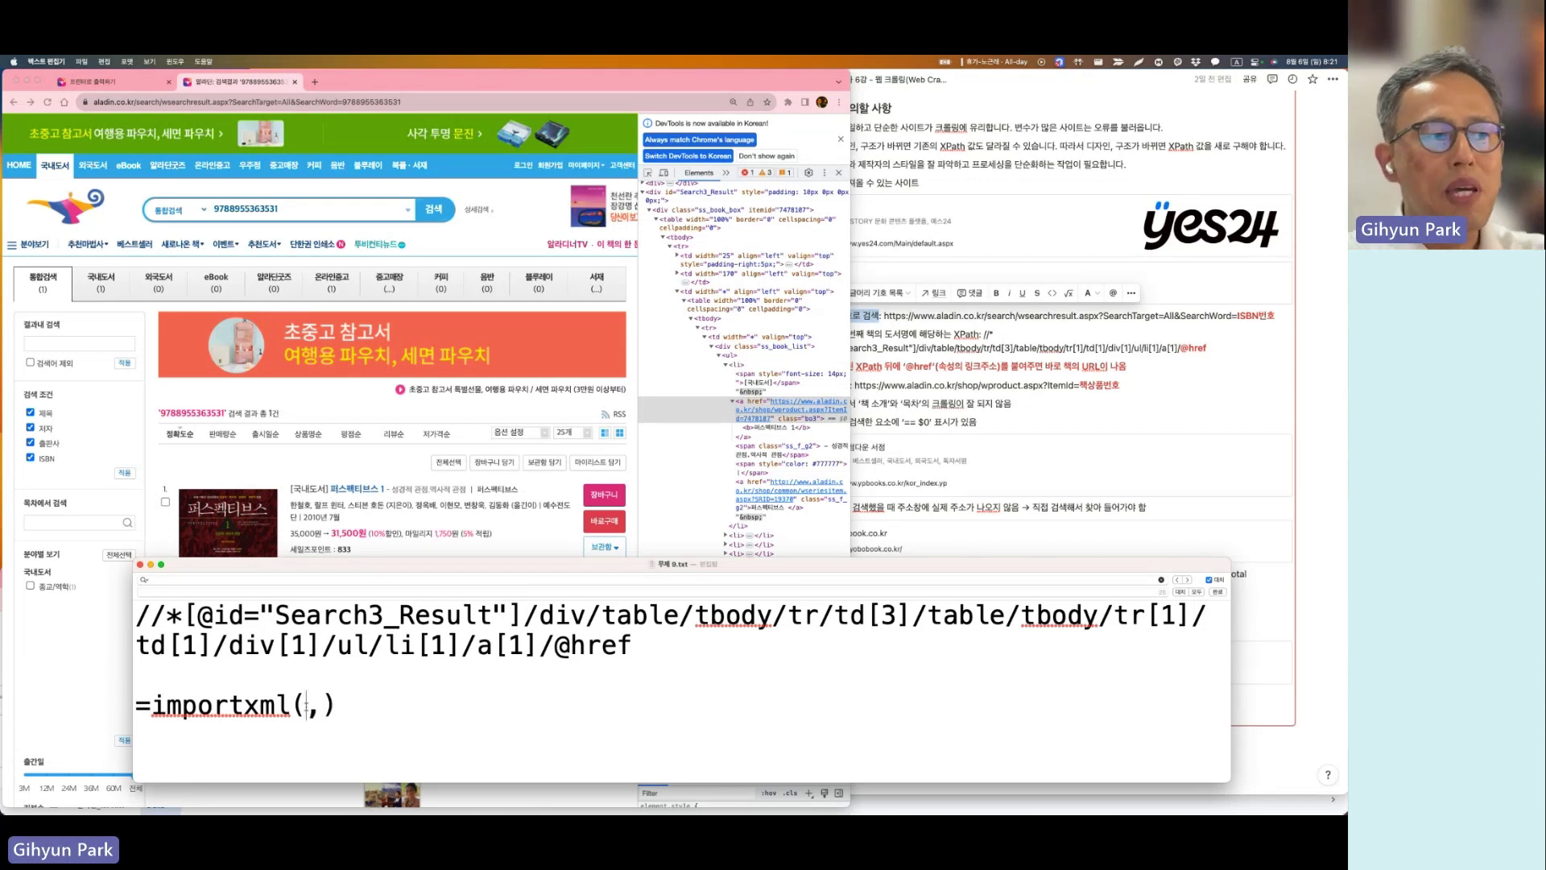
Step: Copy the Aladin search results page's URL into the formula as its first argument, enclosed in double quotes
click(420, 101)
key(super+c)
key(super+Tab)
key(super+v)
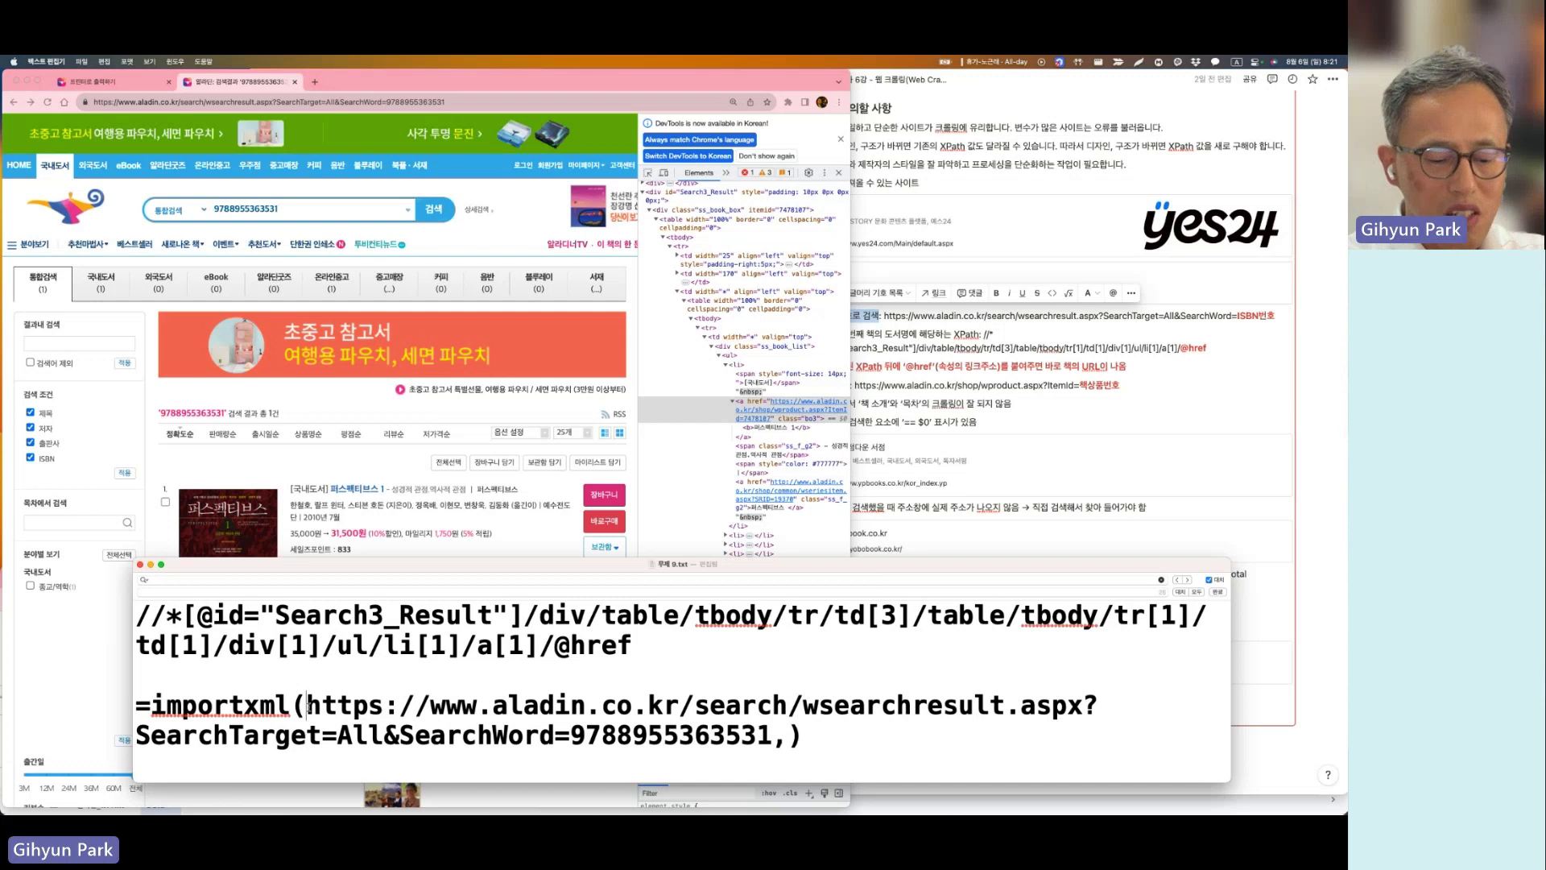
text(")
click(774, 737)
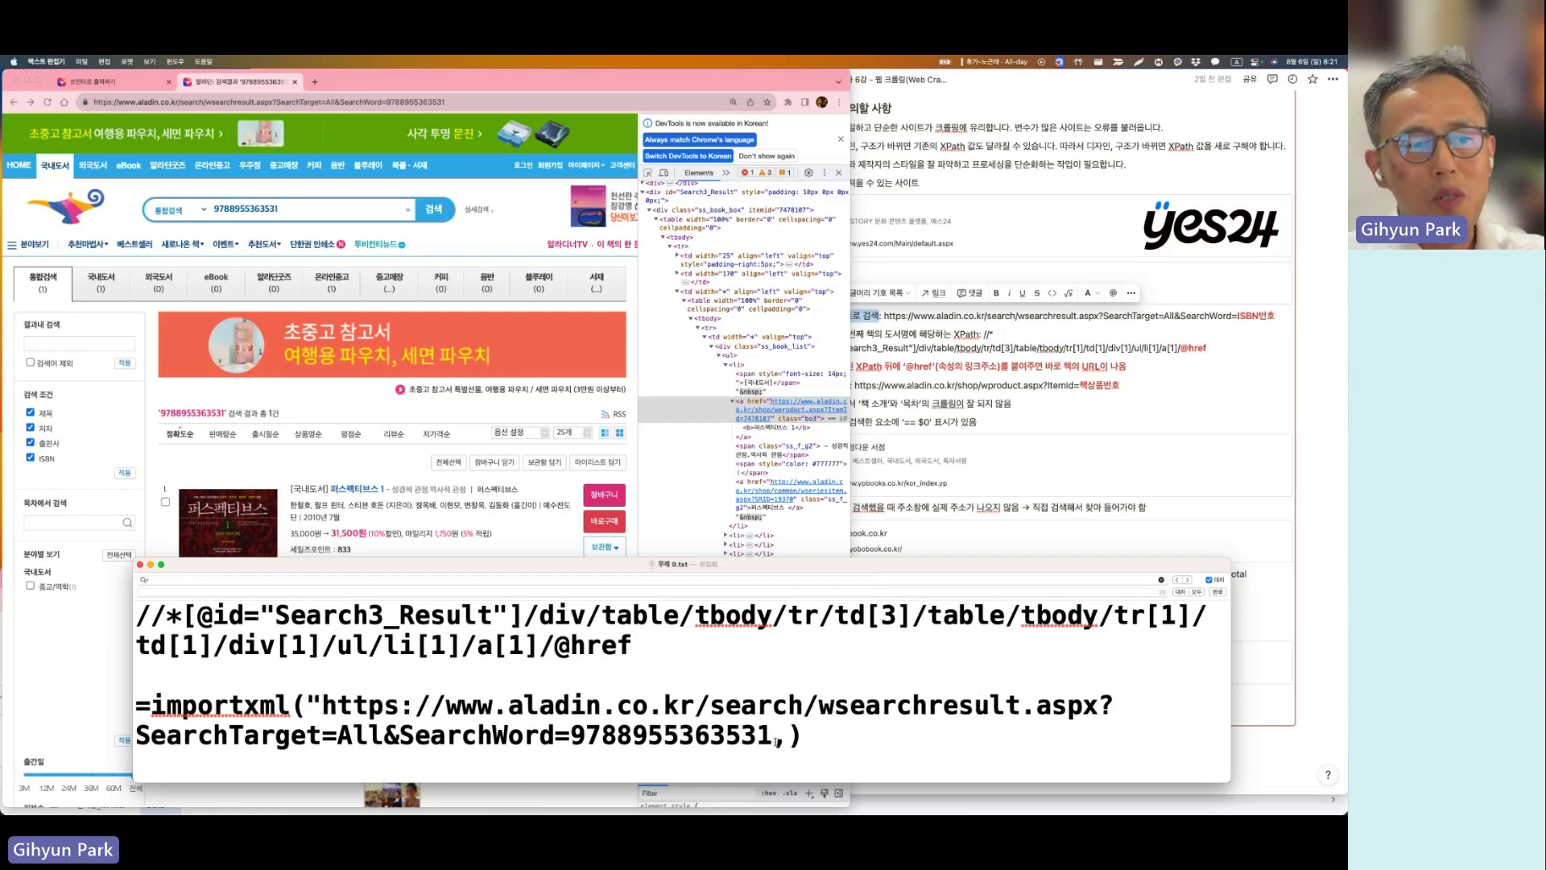
text(")
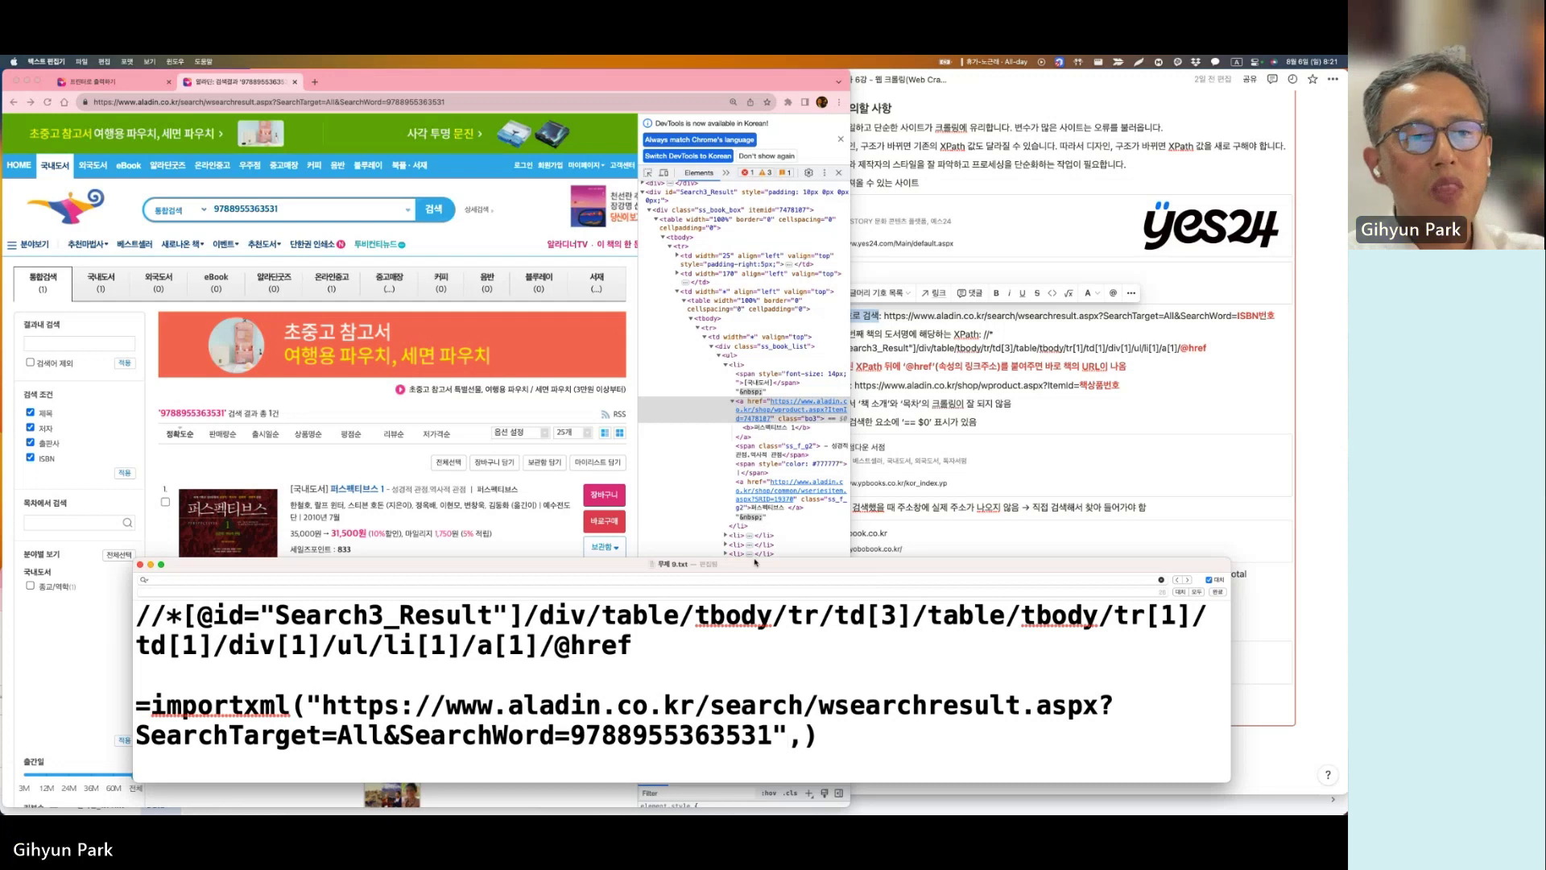
drag(757, 564, 757, 538)
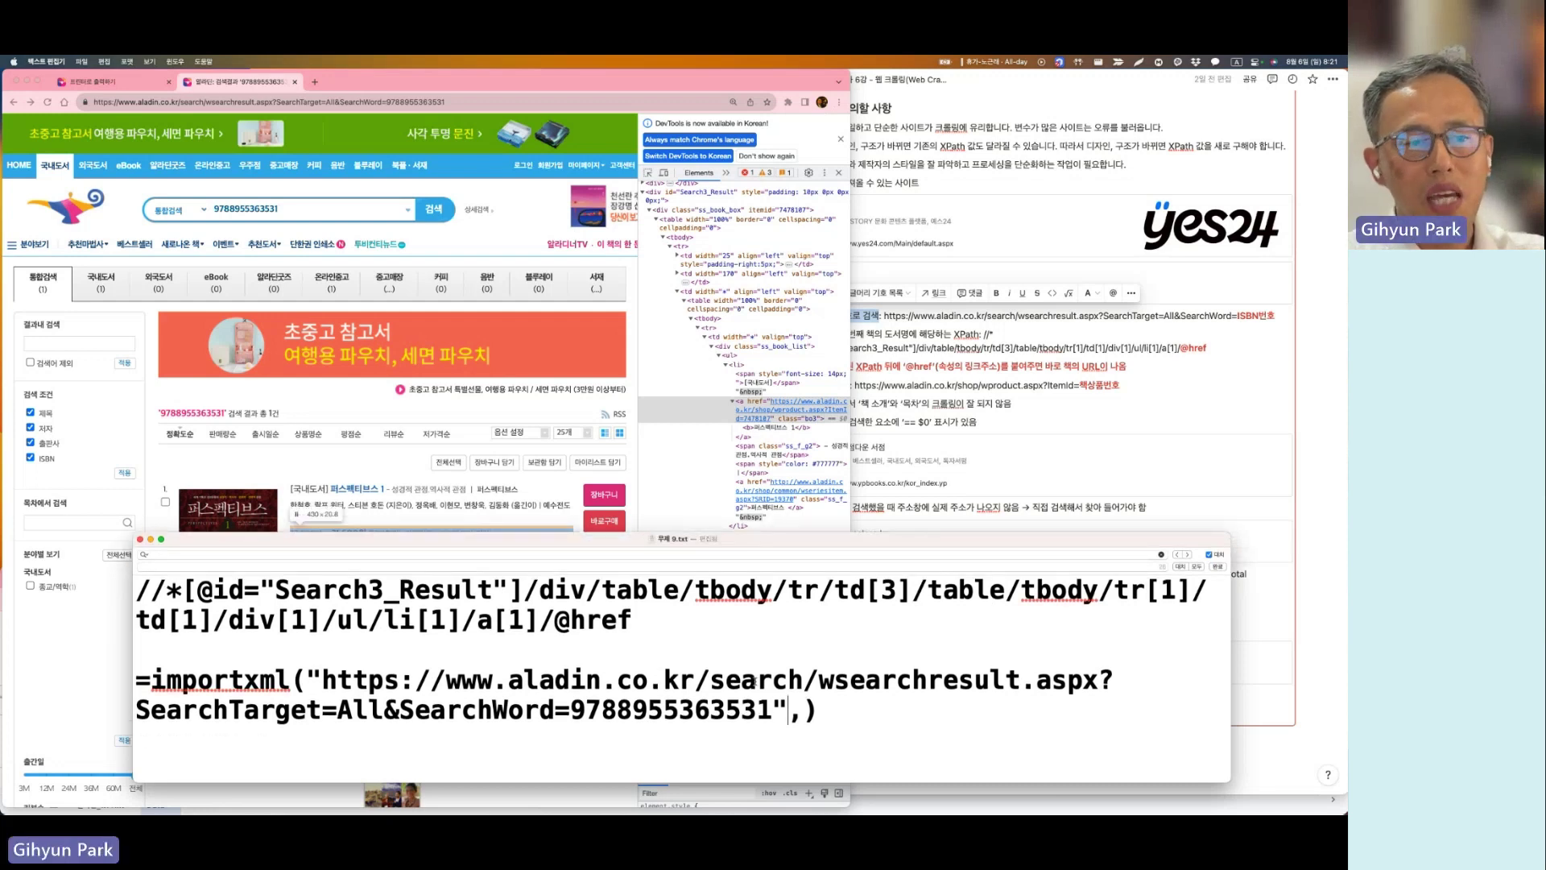
drag(633, 621, 133, 594)
key(super+c)
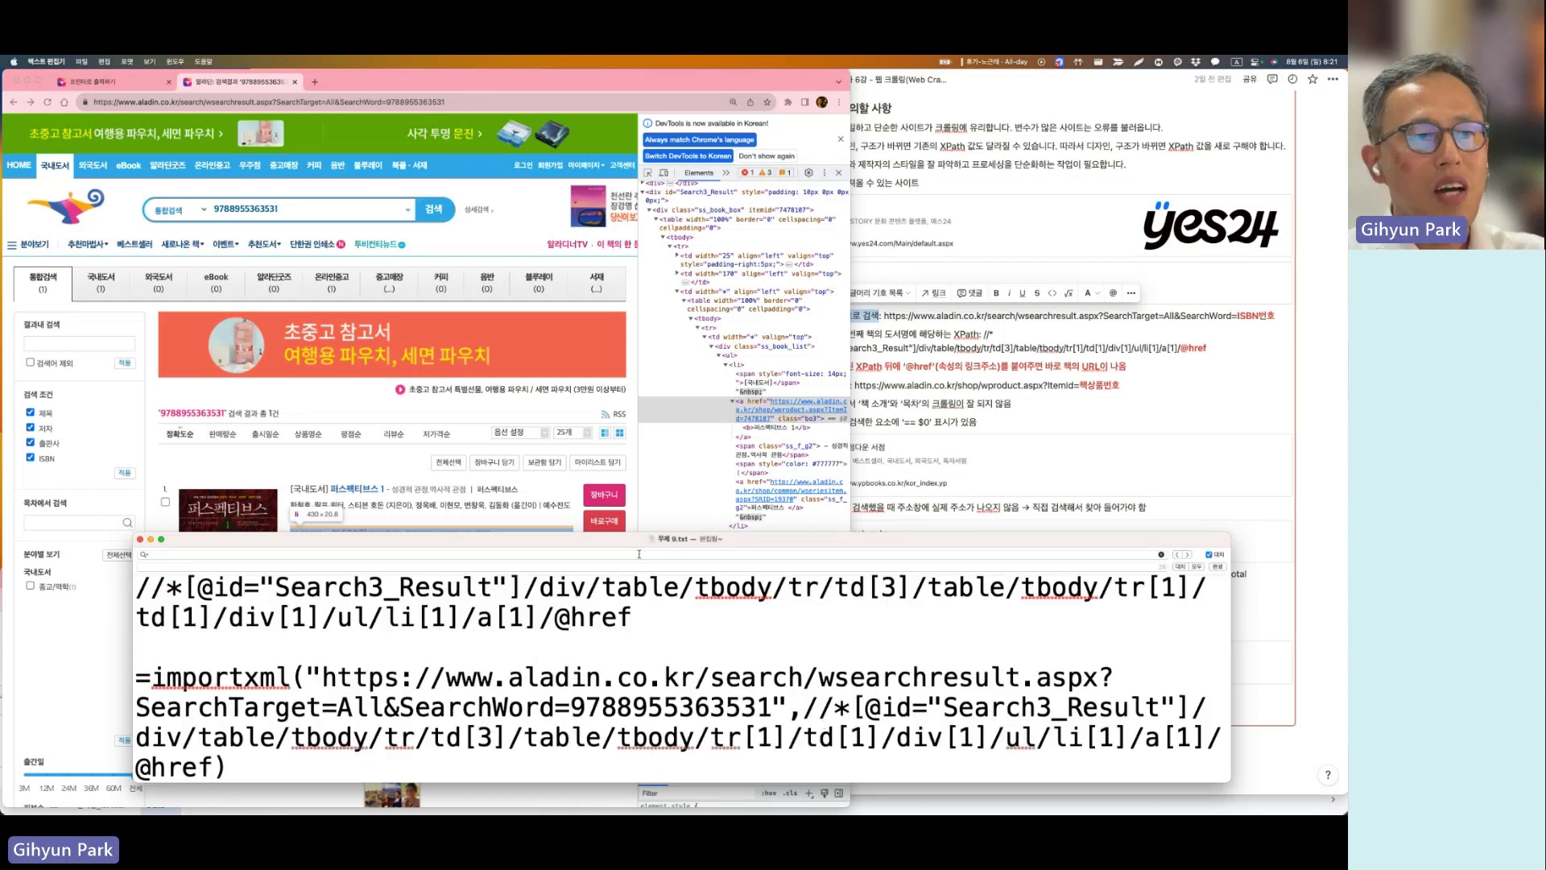
drag(737, 543, 692, 345)
drag(693, 584, 692, 721)
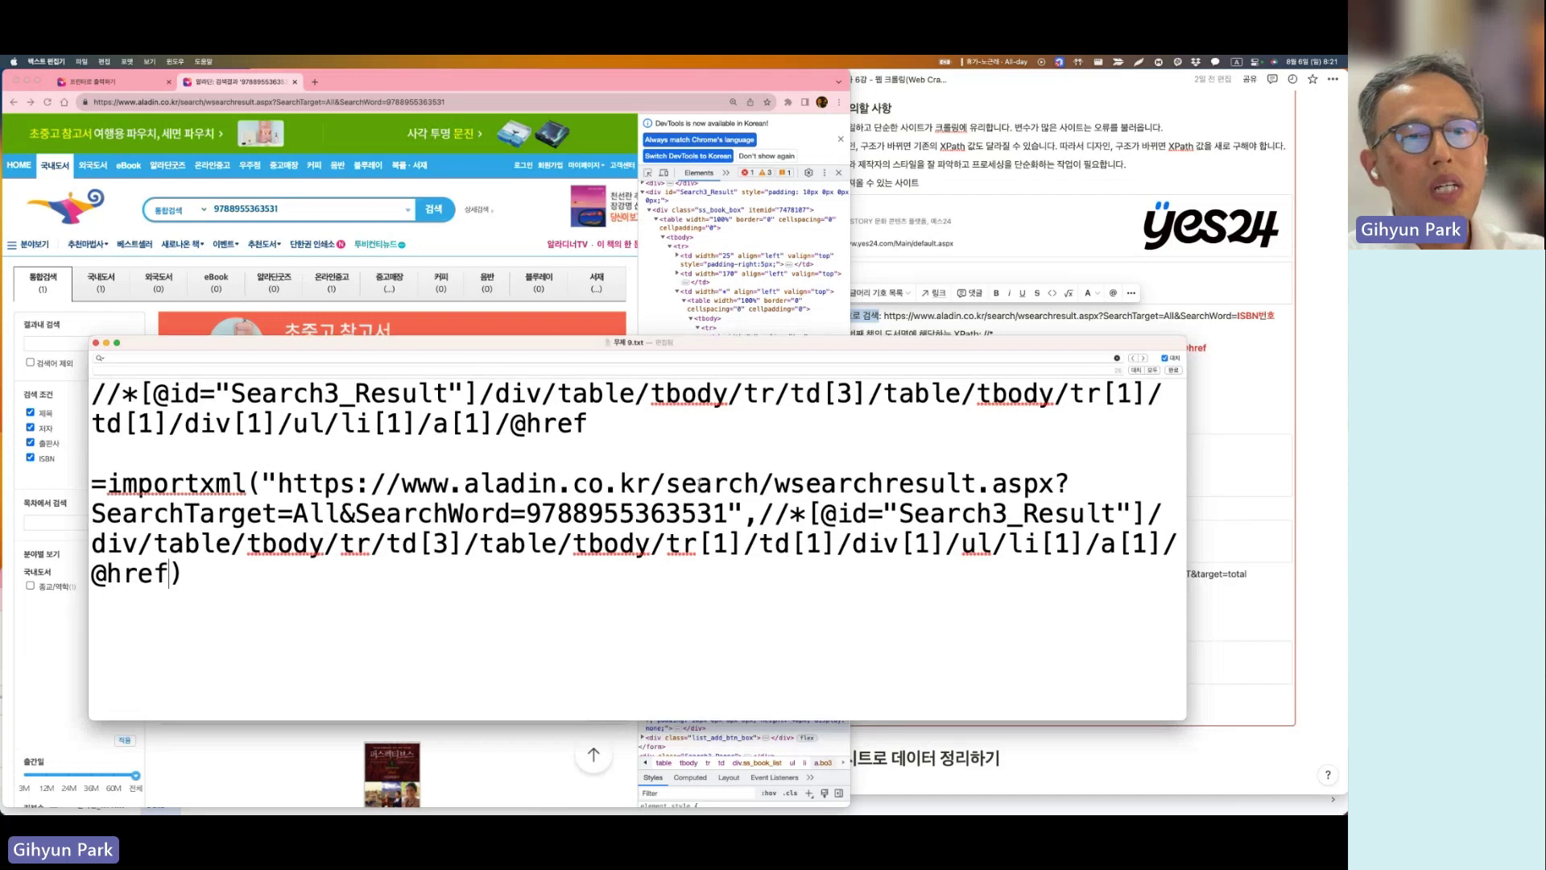
Step: Enclose the XPath argument of the importxml formula in double quotes
click(765, 519)
text(")
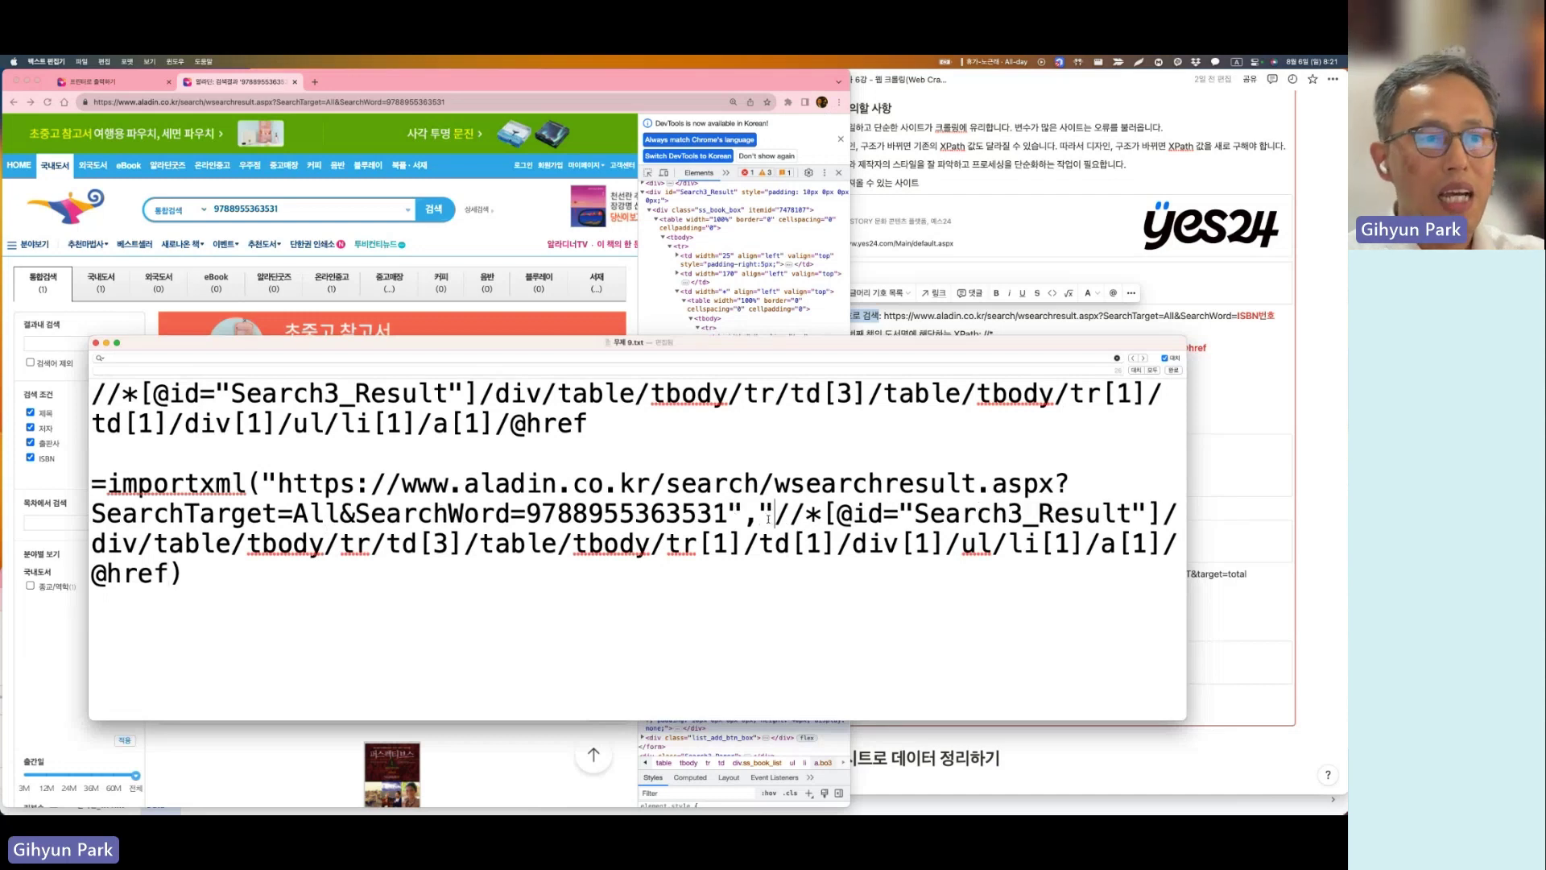
click(170, 574)
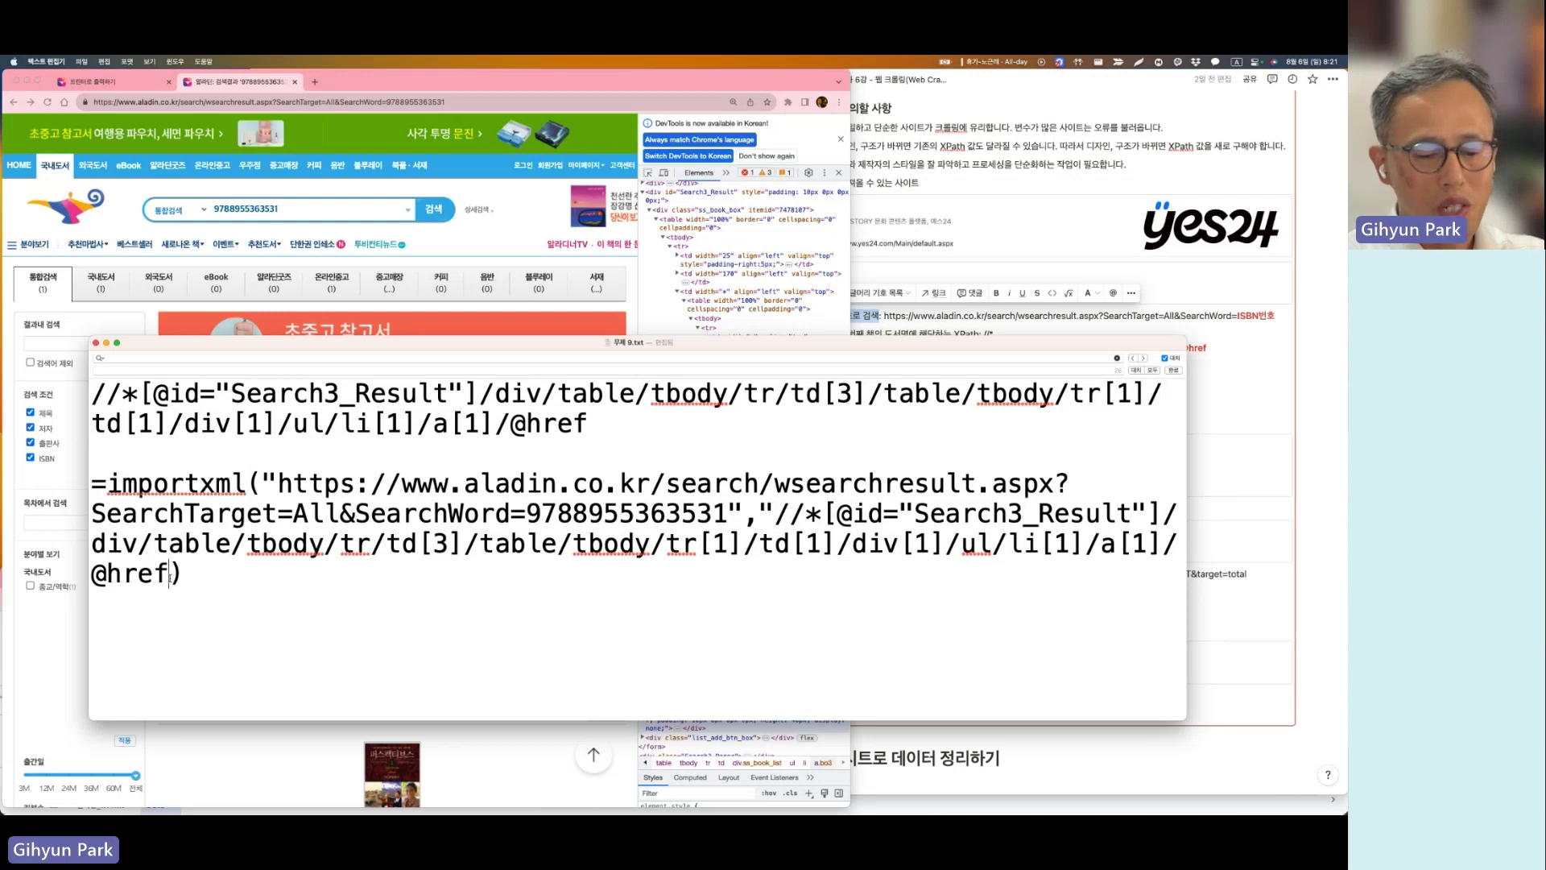
text(")
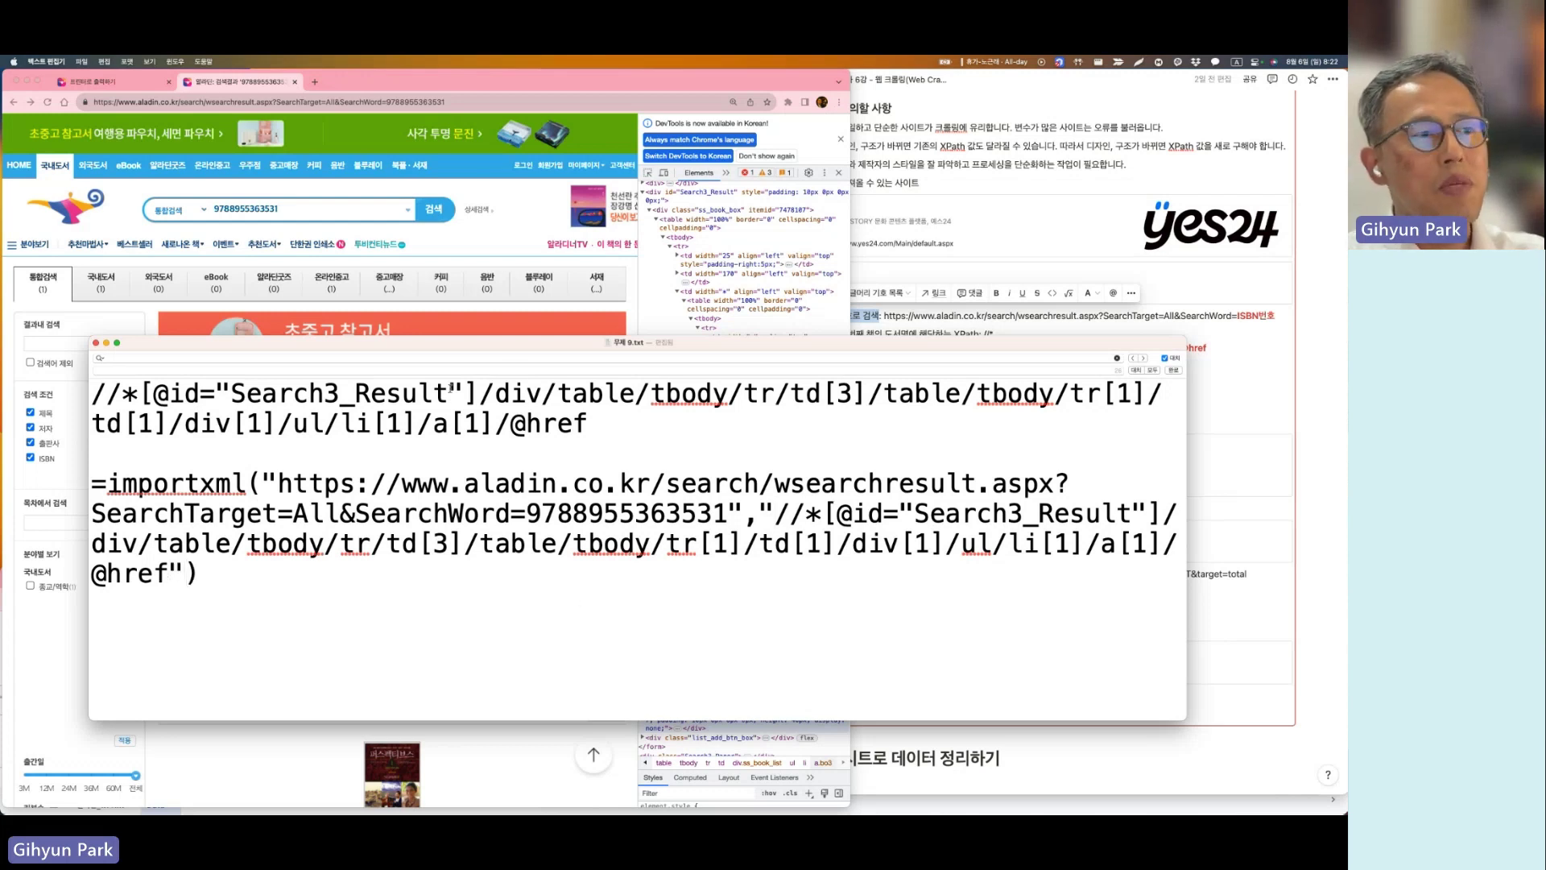
Step: Highlight the double quotes around Search3_Result in the original XPath and replace those in the formula with single quotes
double_click(219, 393)
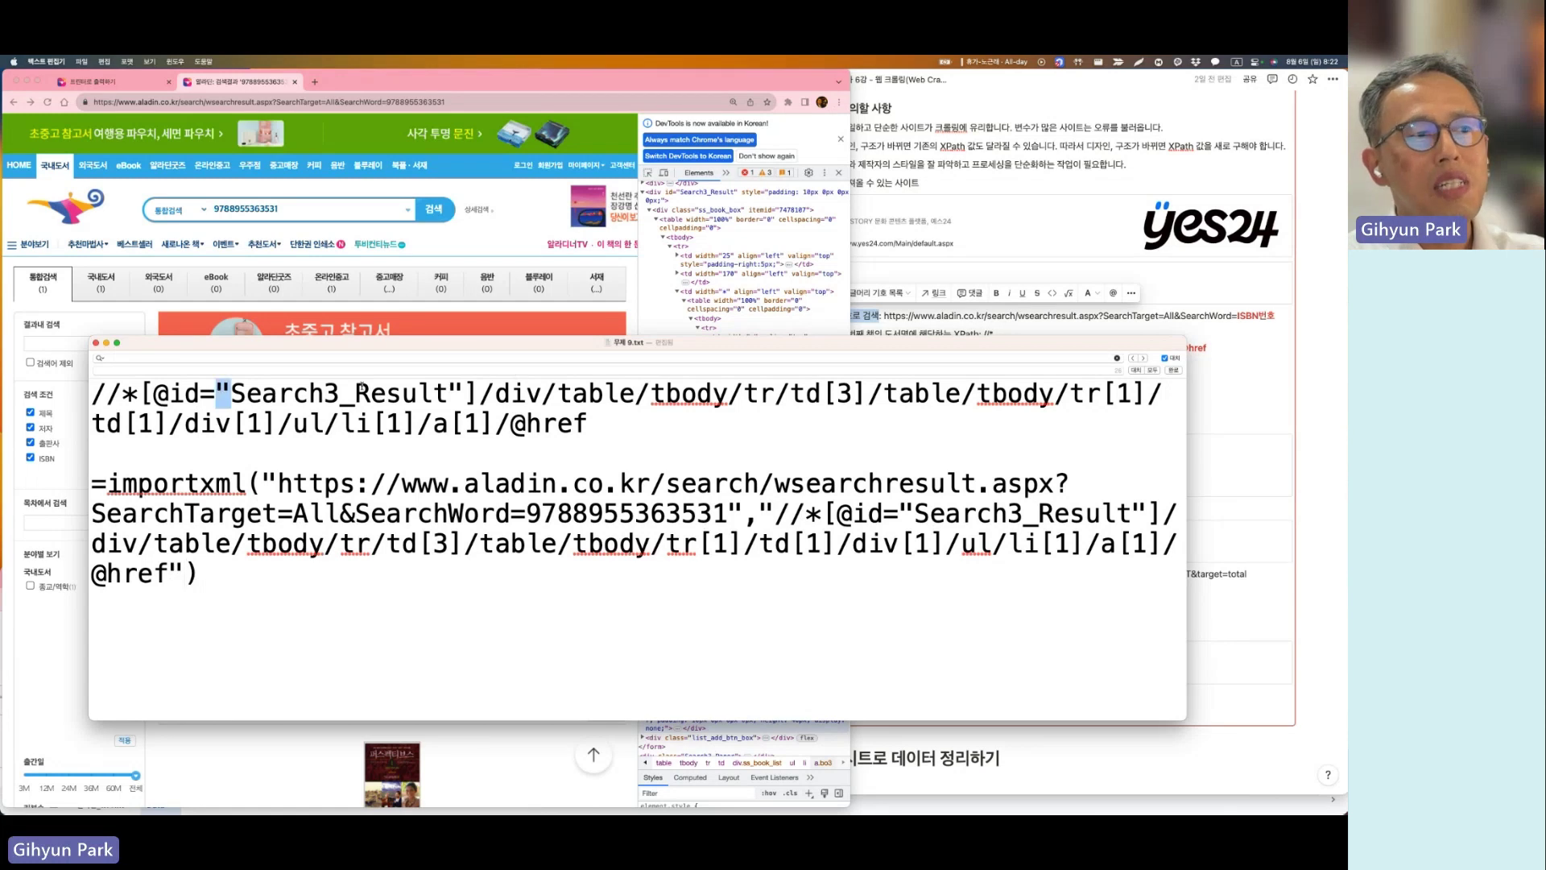
double_click(456, 393)
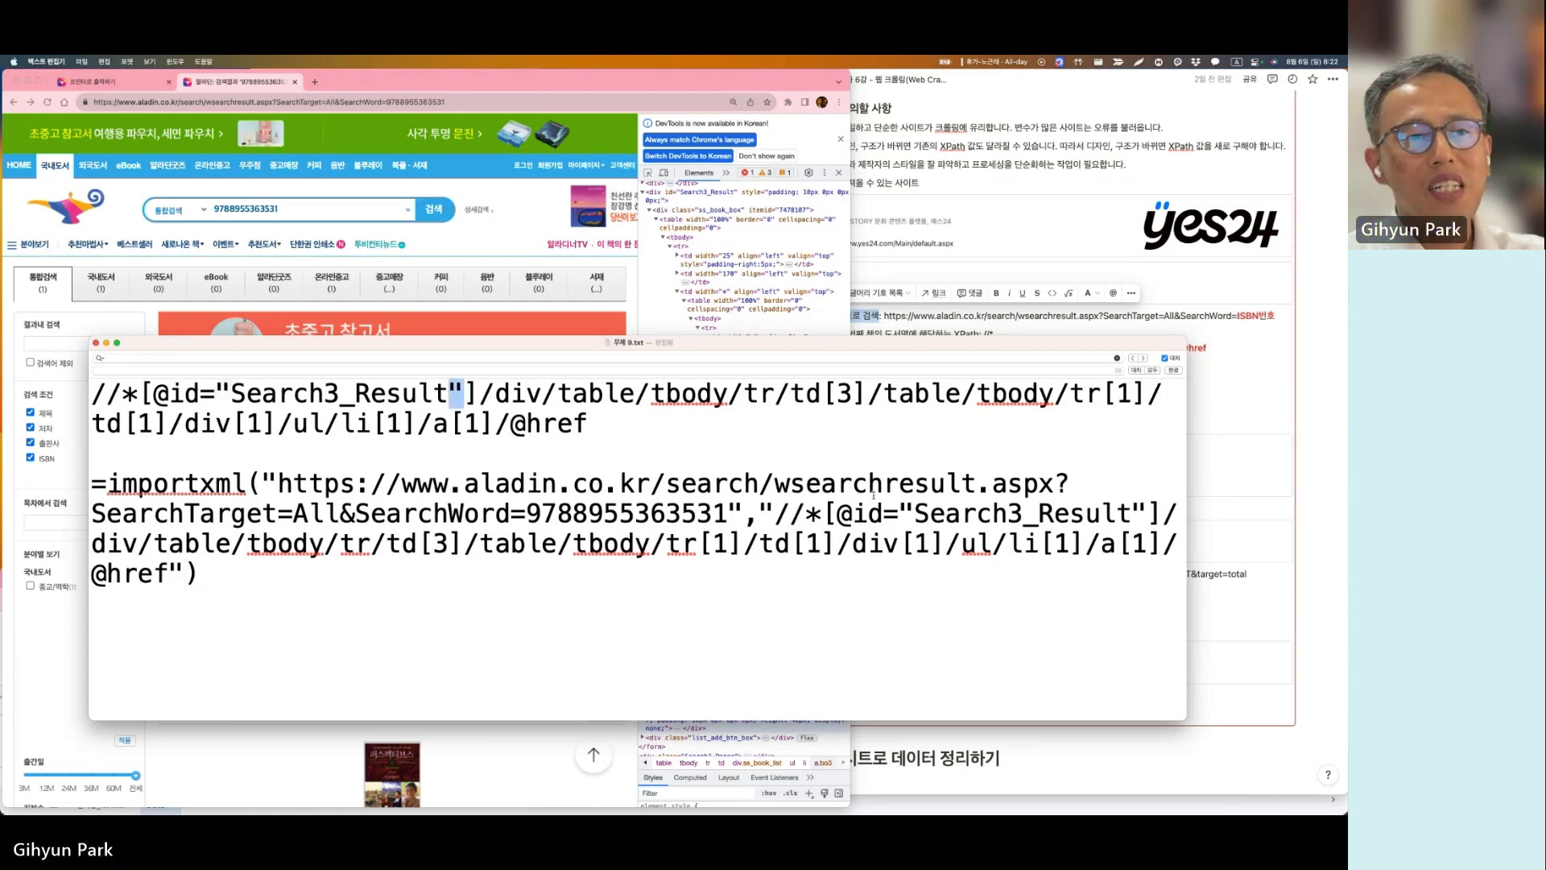
double_click(907, 513)
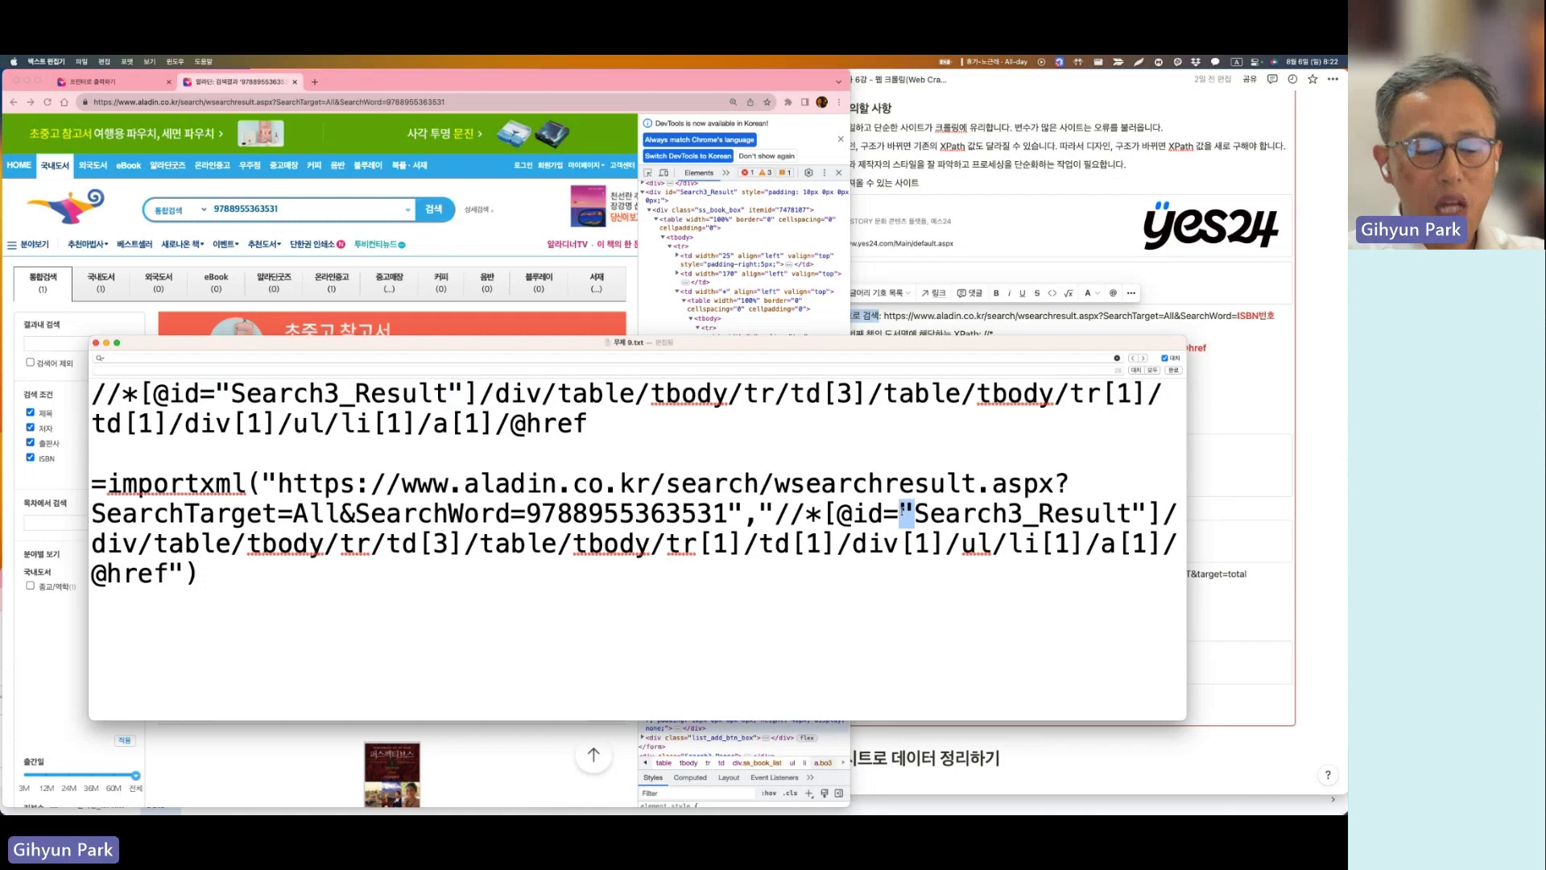
text(')
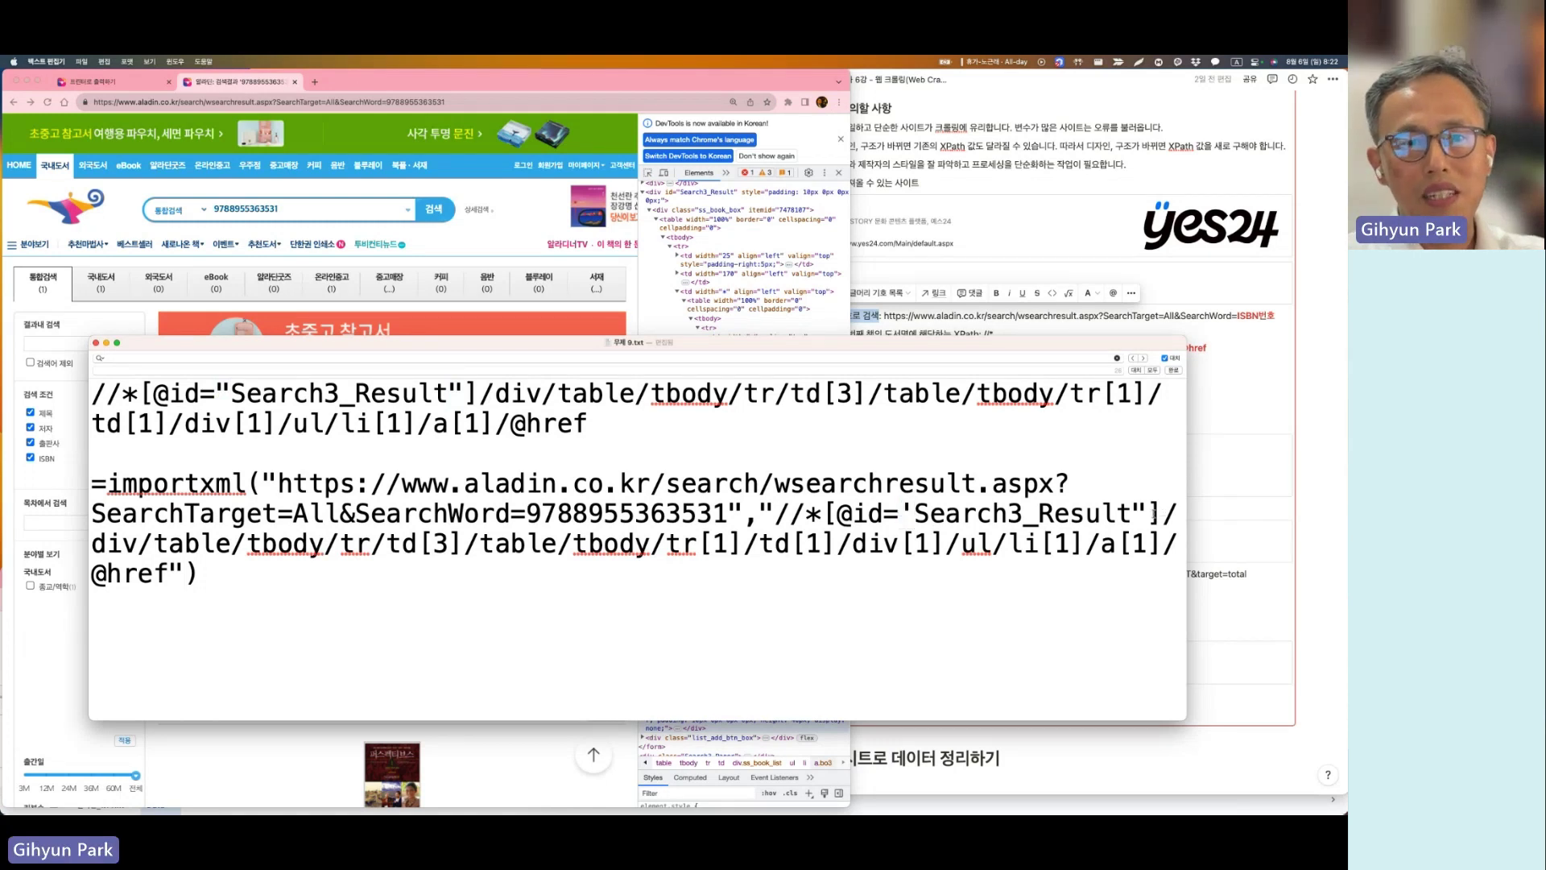
Step: Copy the complete importxml formula, switch to the BookList spreadsheet in Google Sheets, and enter it in cell A1
triple_click(274, 503)
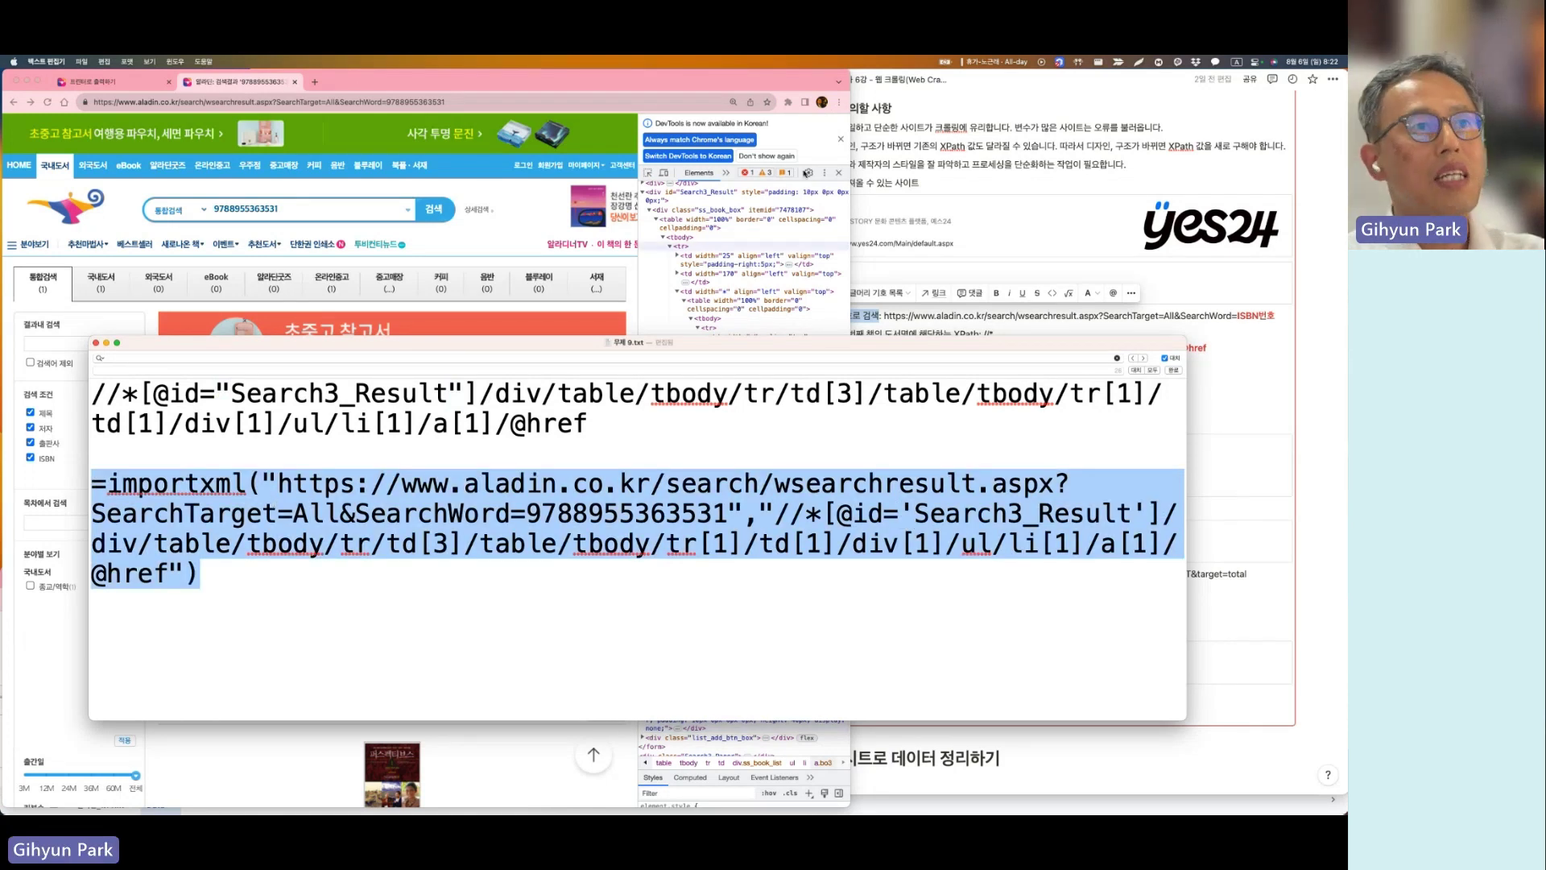
key(super+Tab)
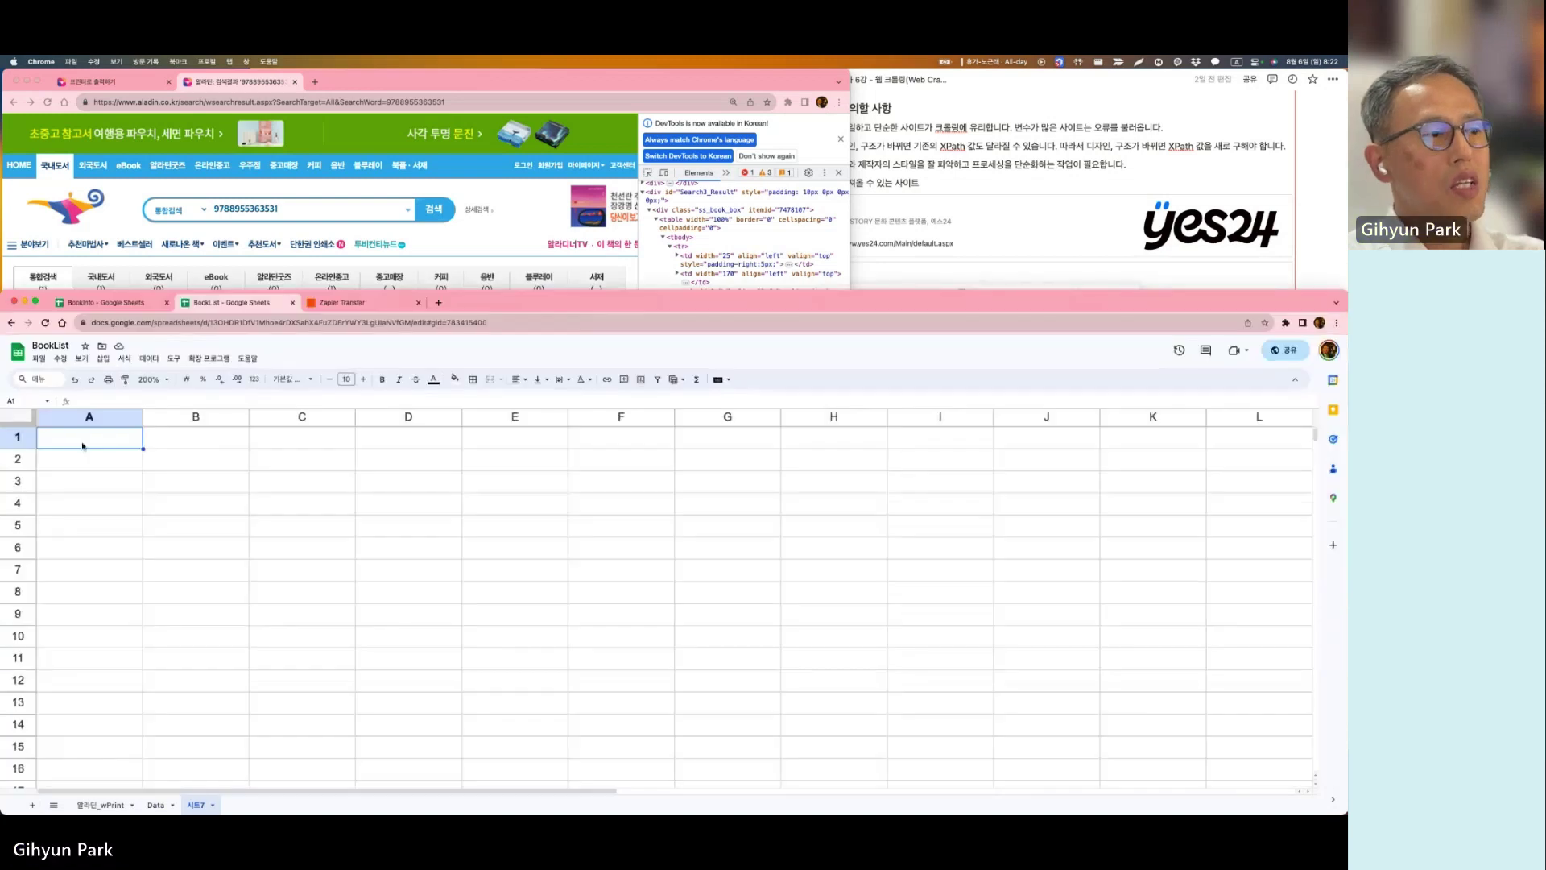
click(118, 401)
key(super+v)
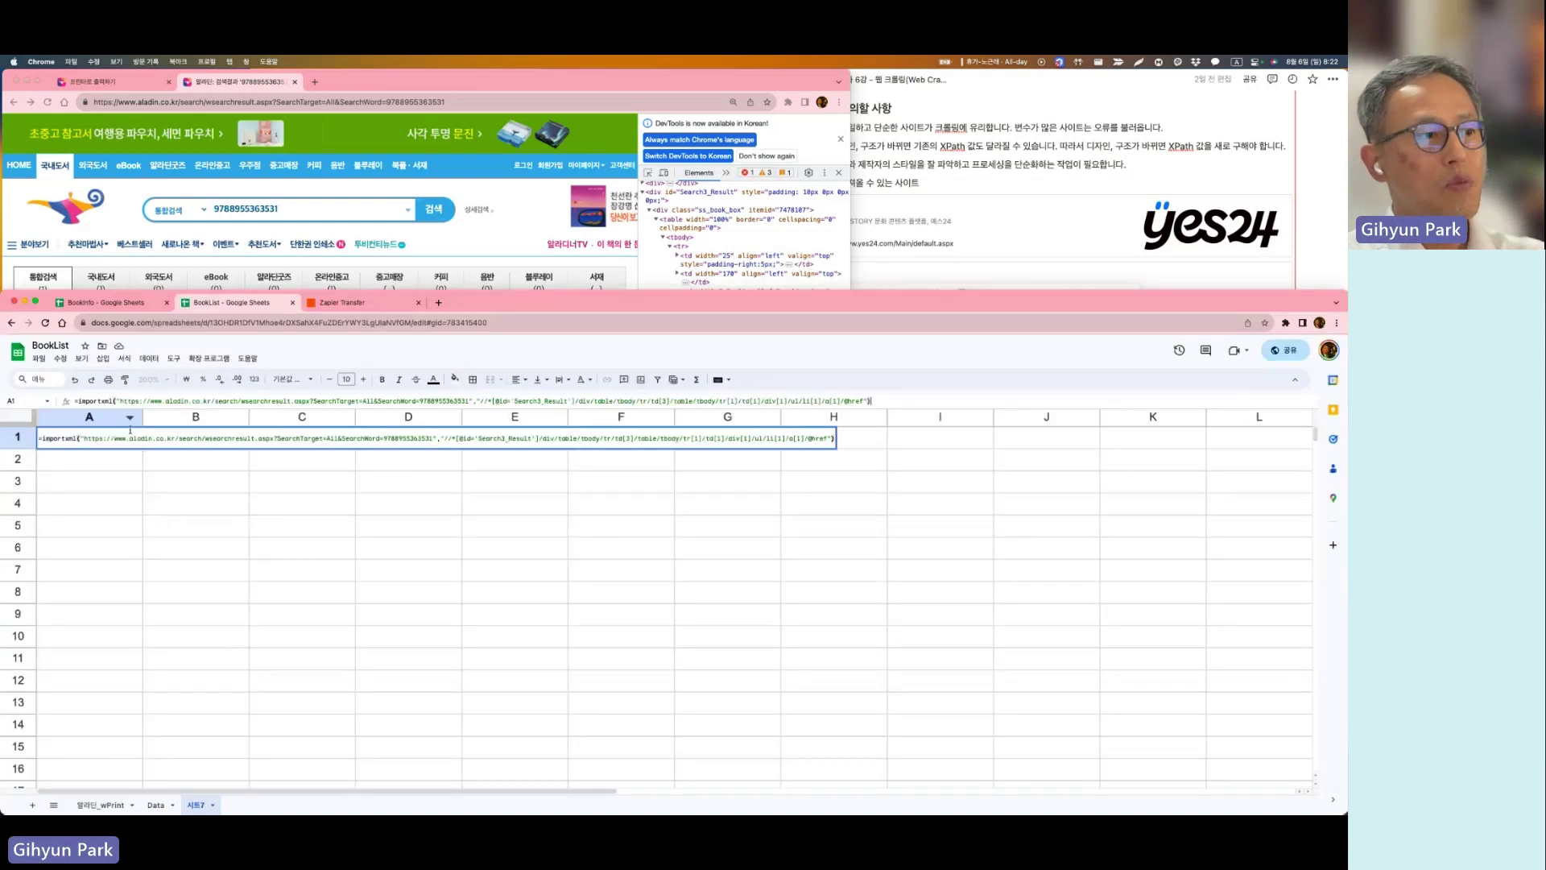
key(Return)
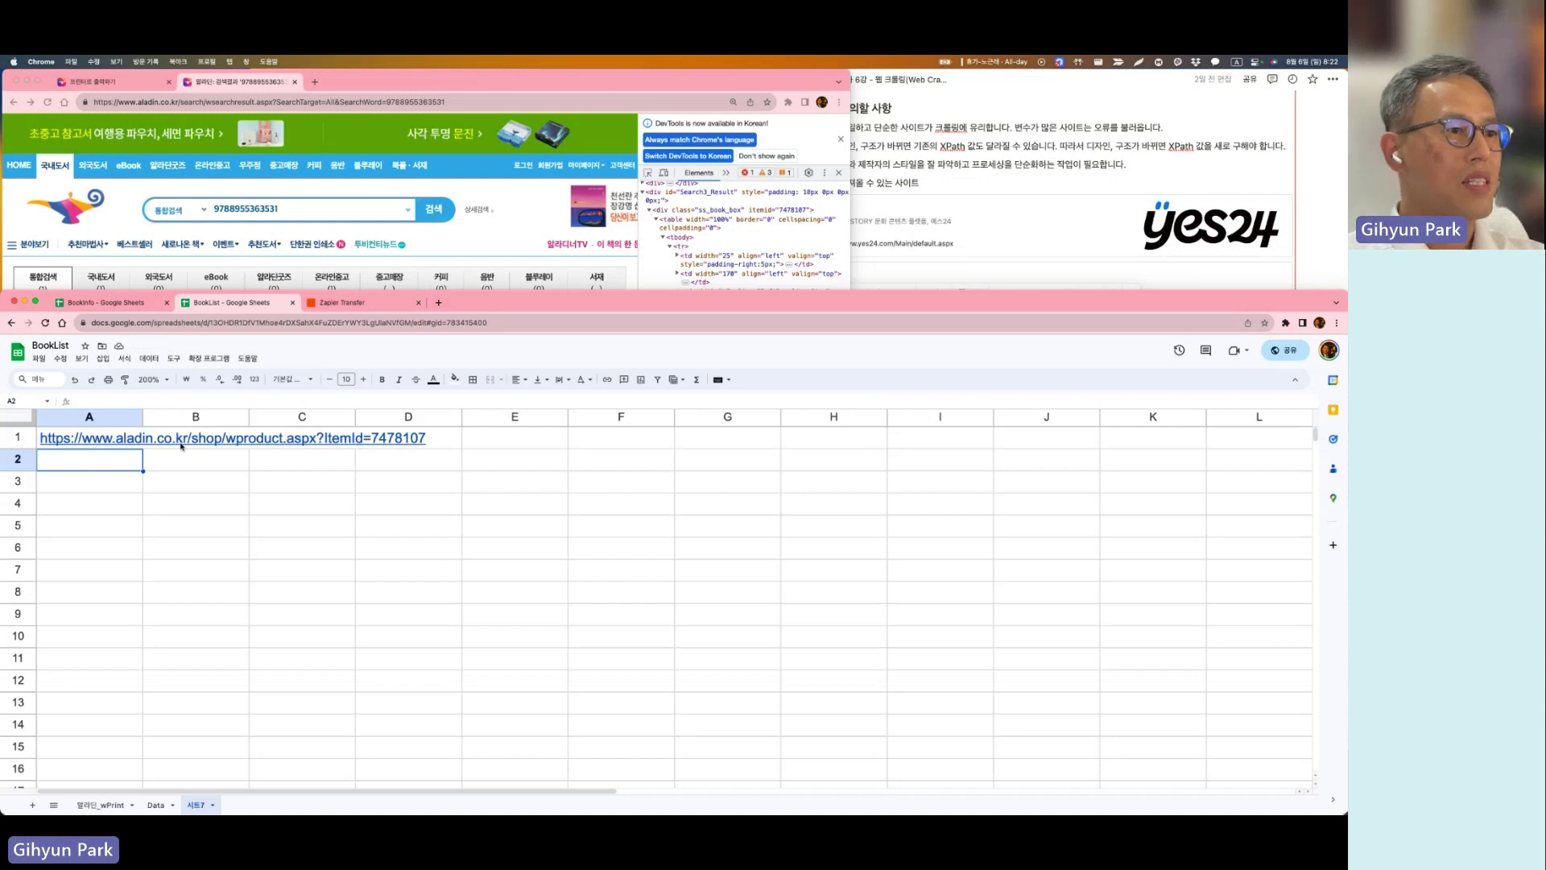
Step: Open the product link returned in cell A1 and look over the book's Aladin page
click(109, 443)
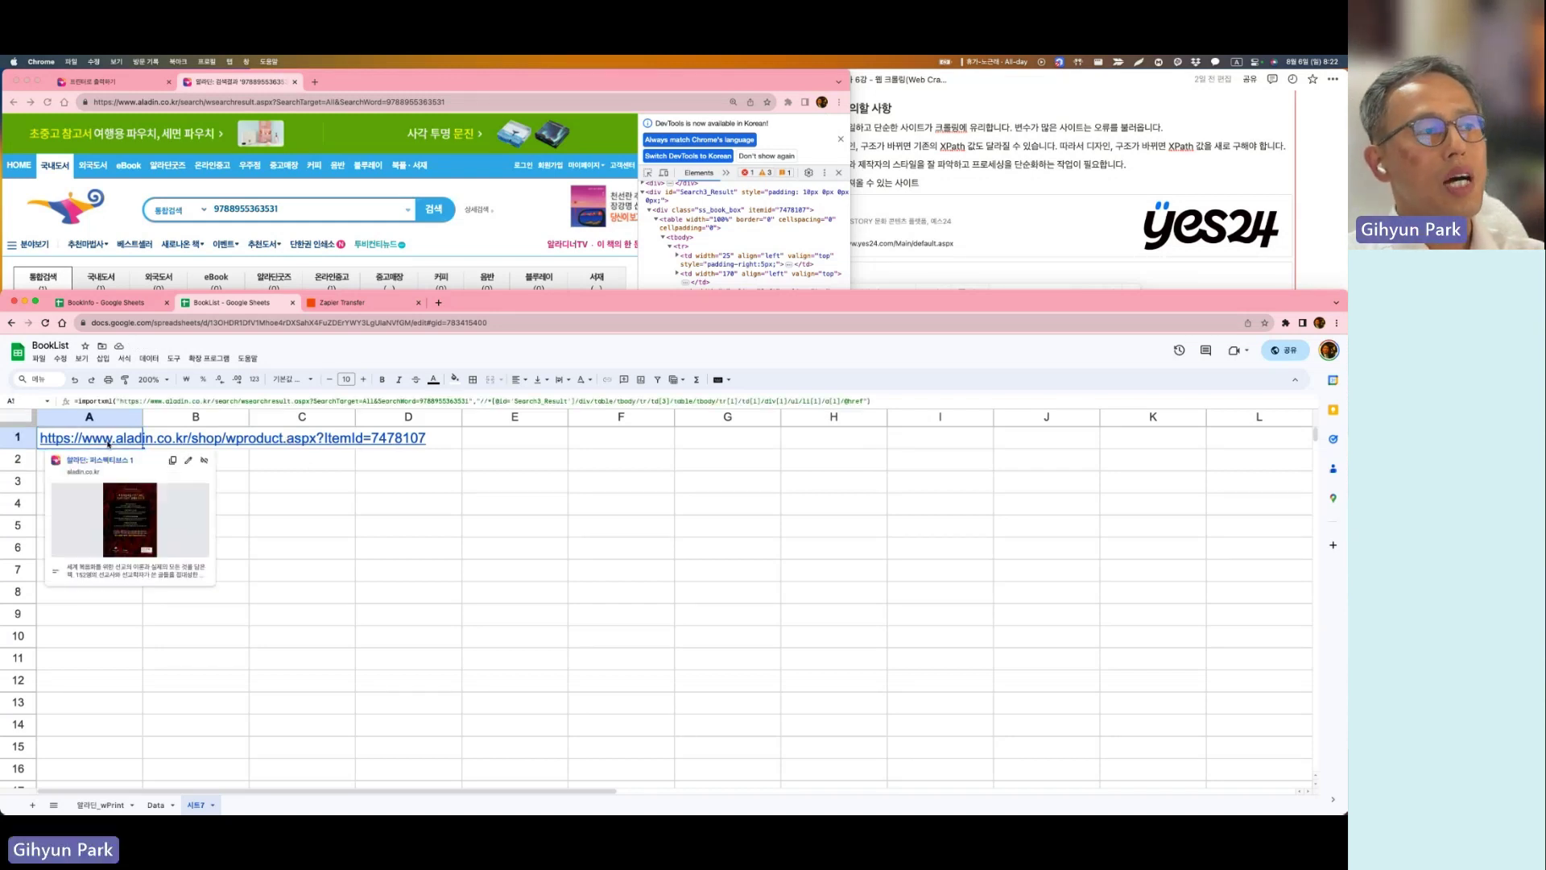
click(376, 504)
click(115, 446)
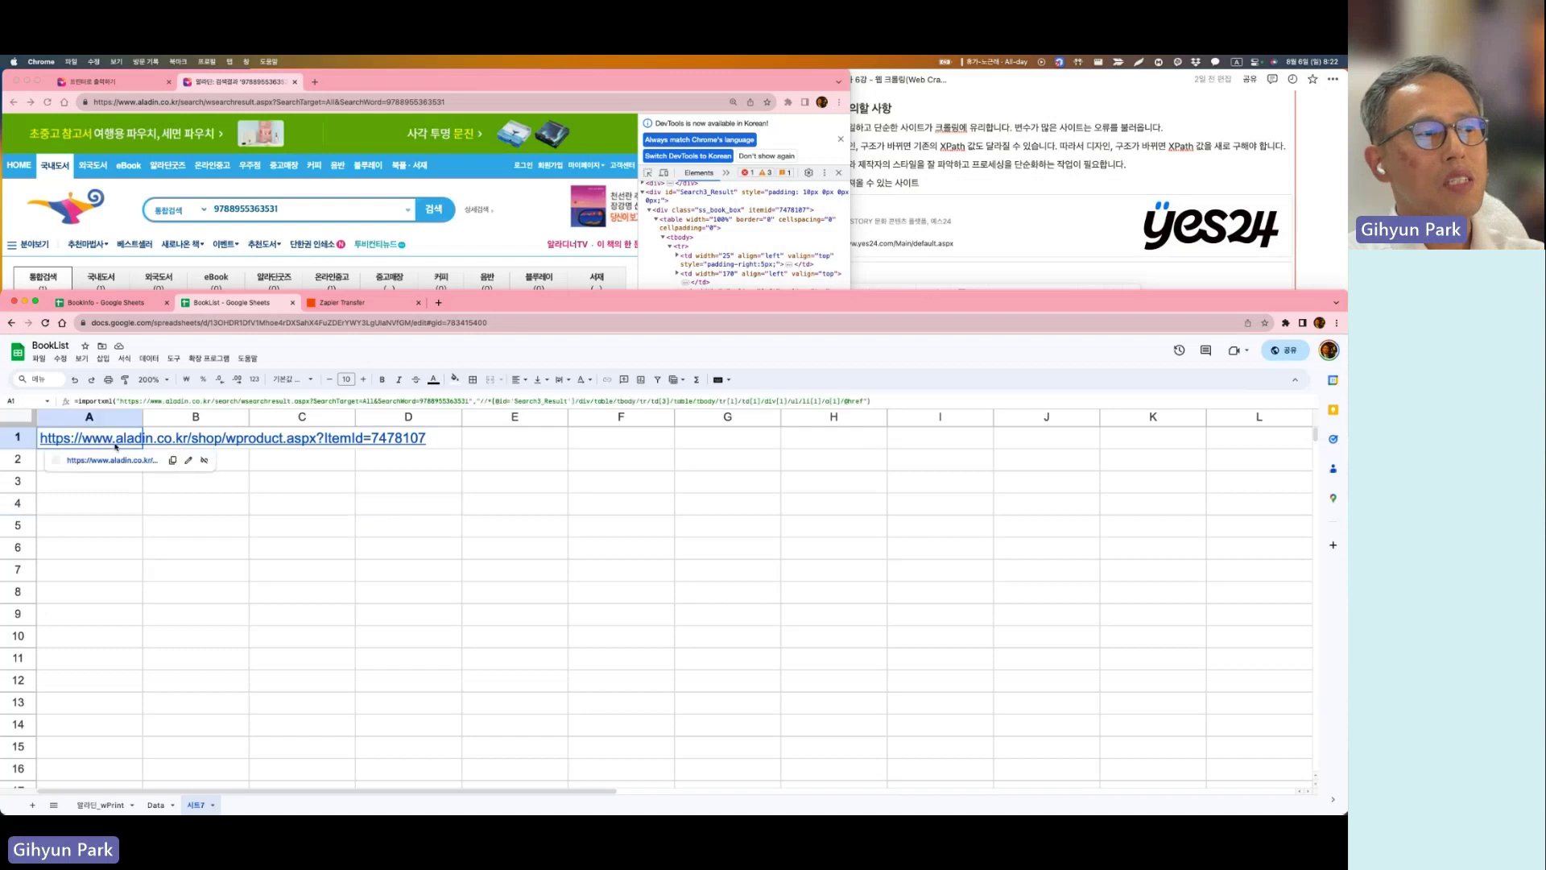
click(113, 460)
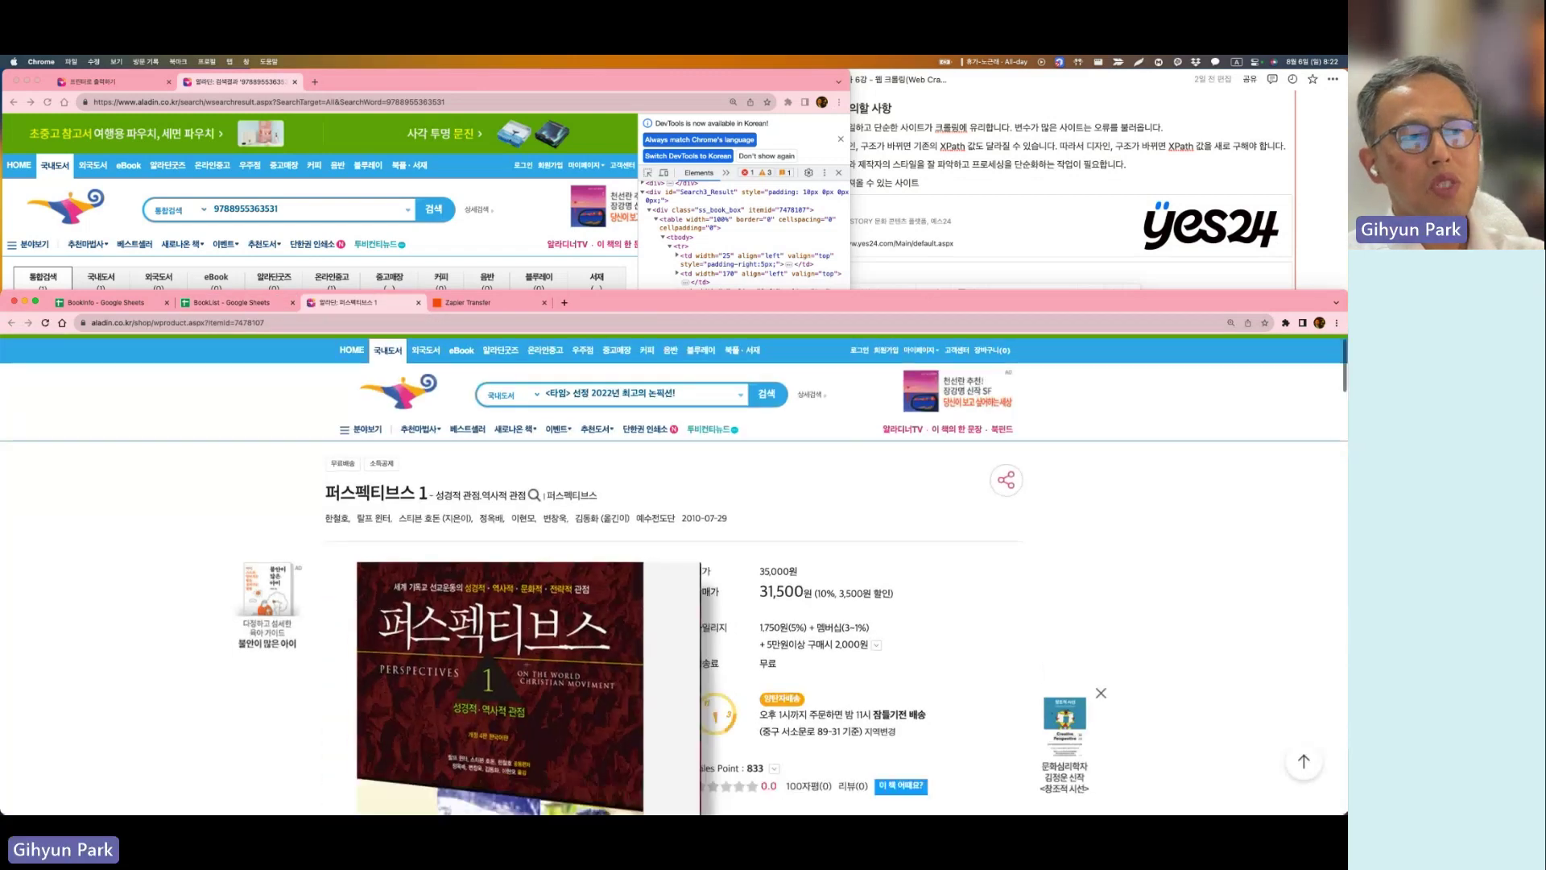
scroll(555, 676, down, 3)
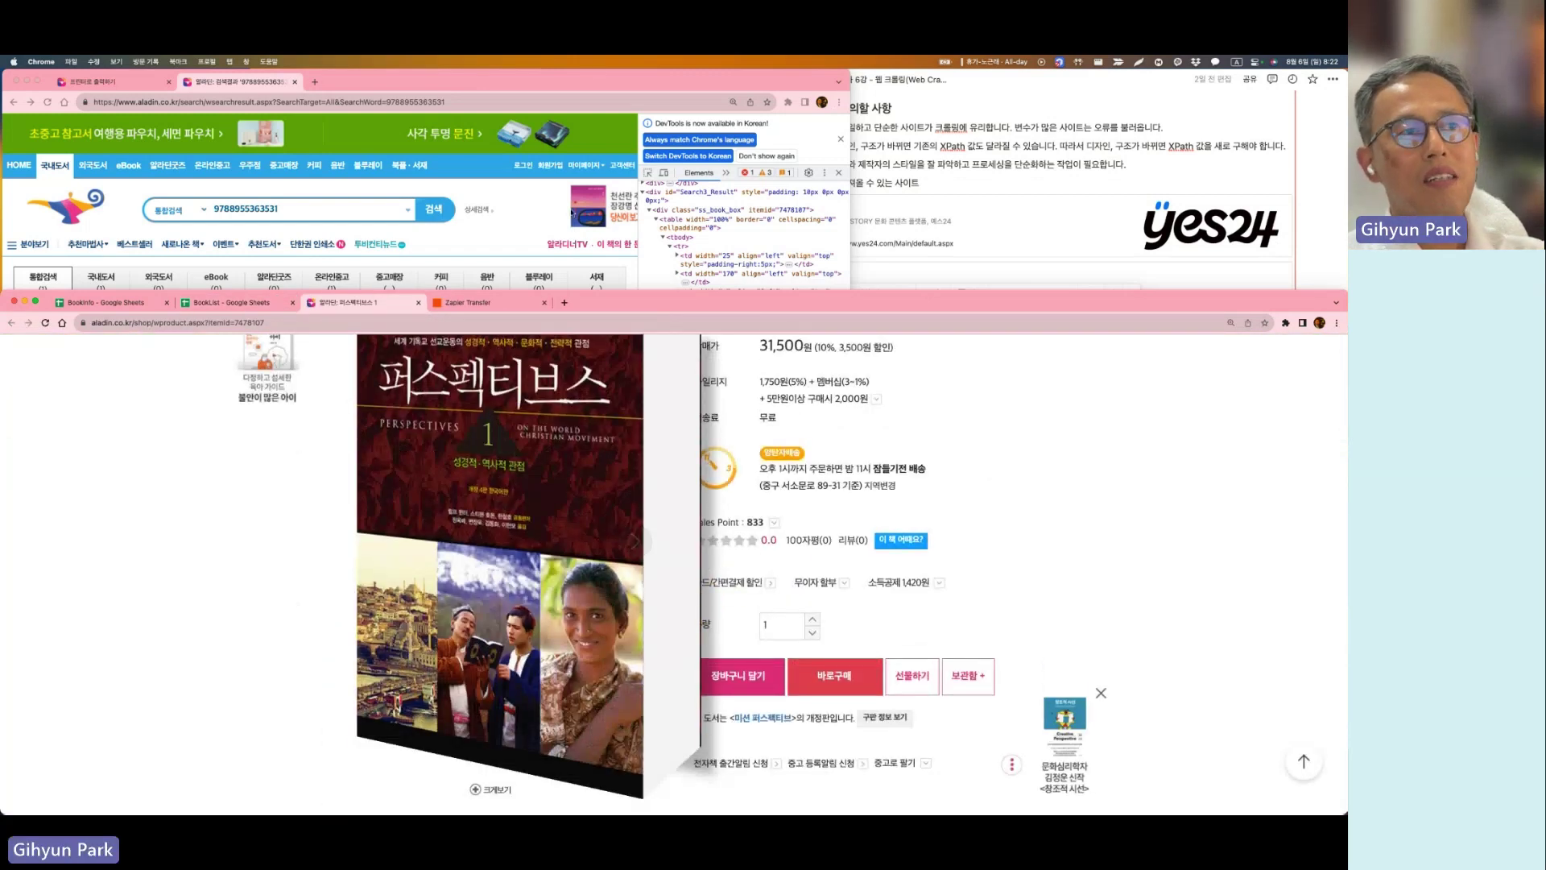
Step: Open the book from the Aladin search results and compare its page with the one opened from the spreadsheet
key(super+grave)
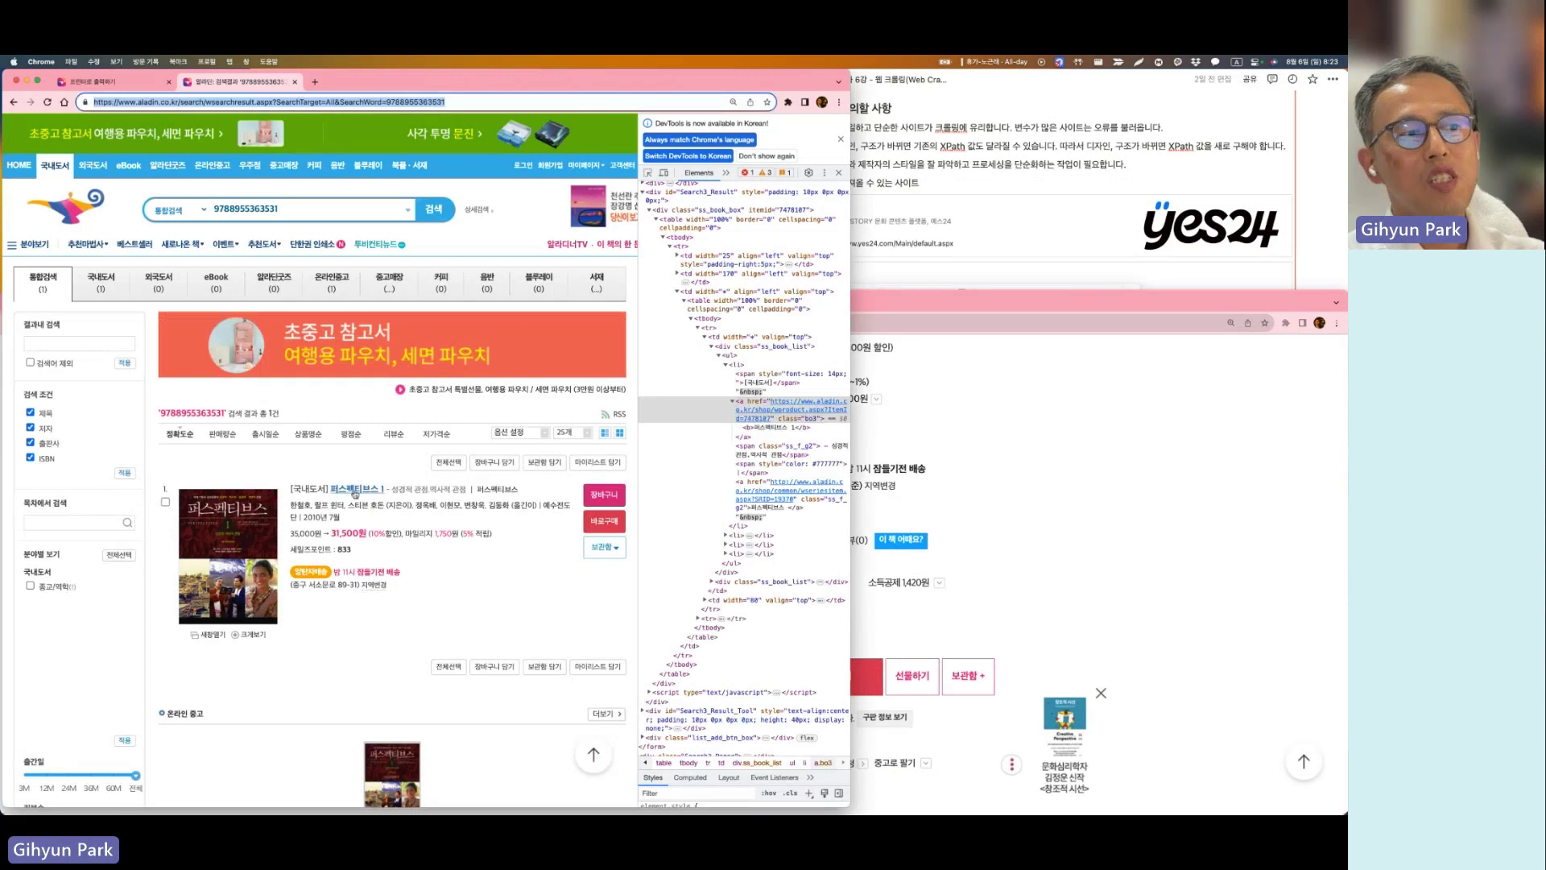
click(354, 493)
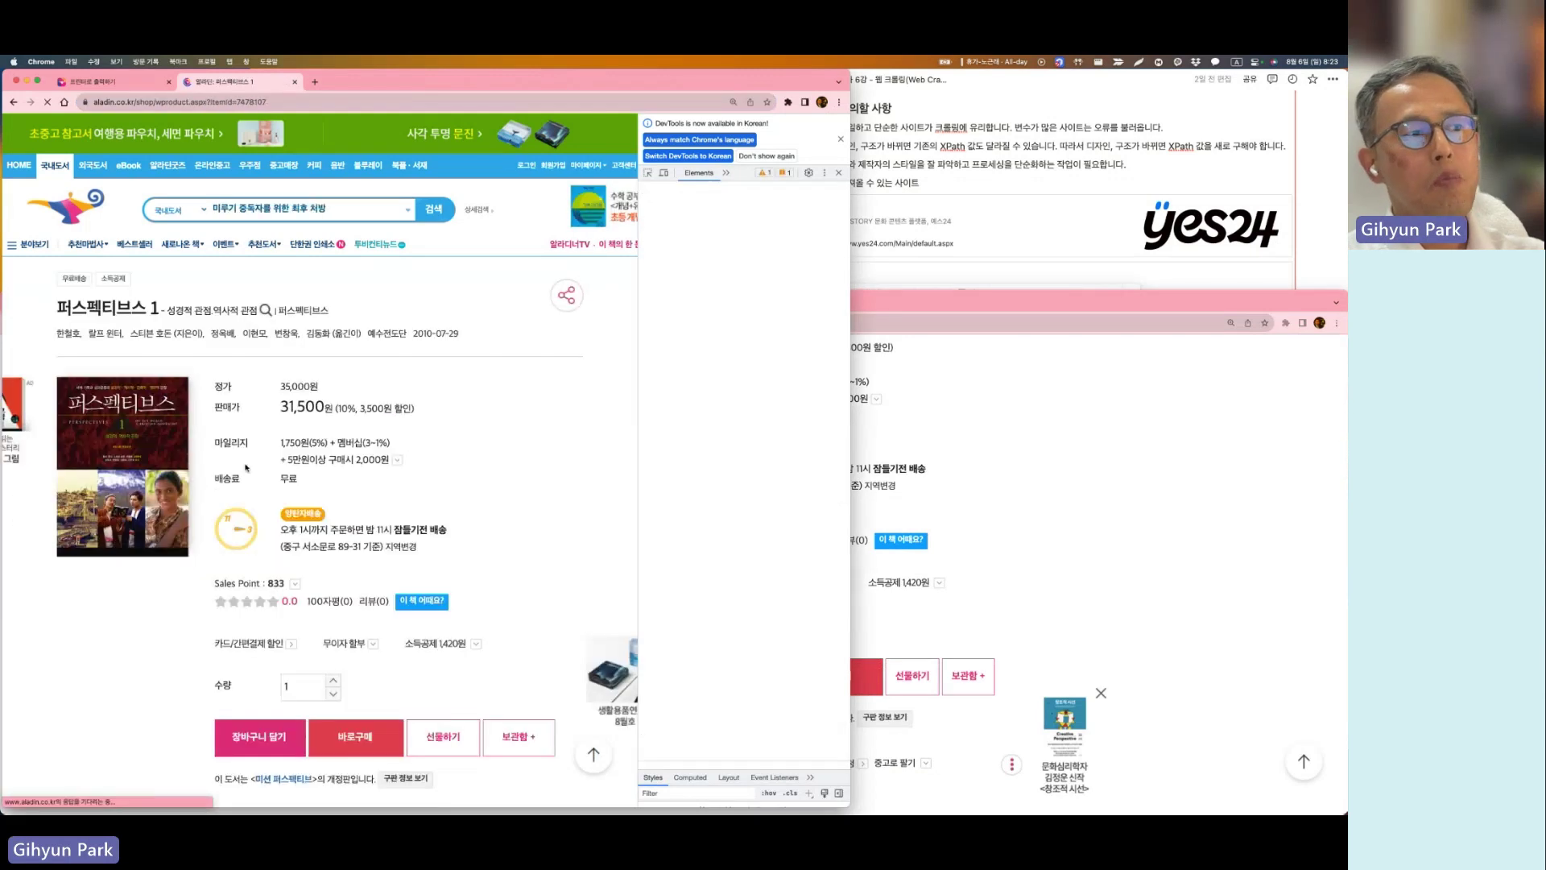
click(1132, 616)
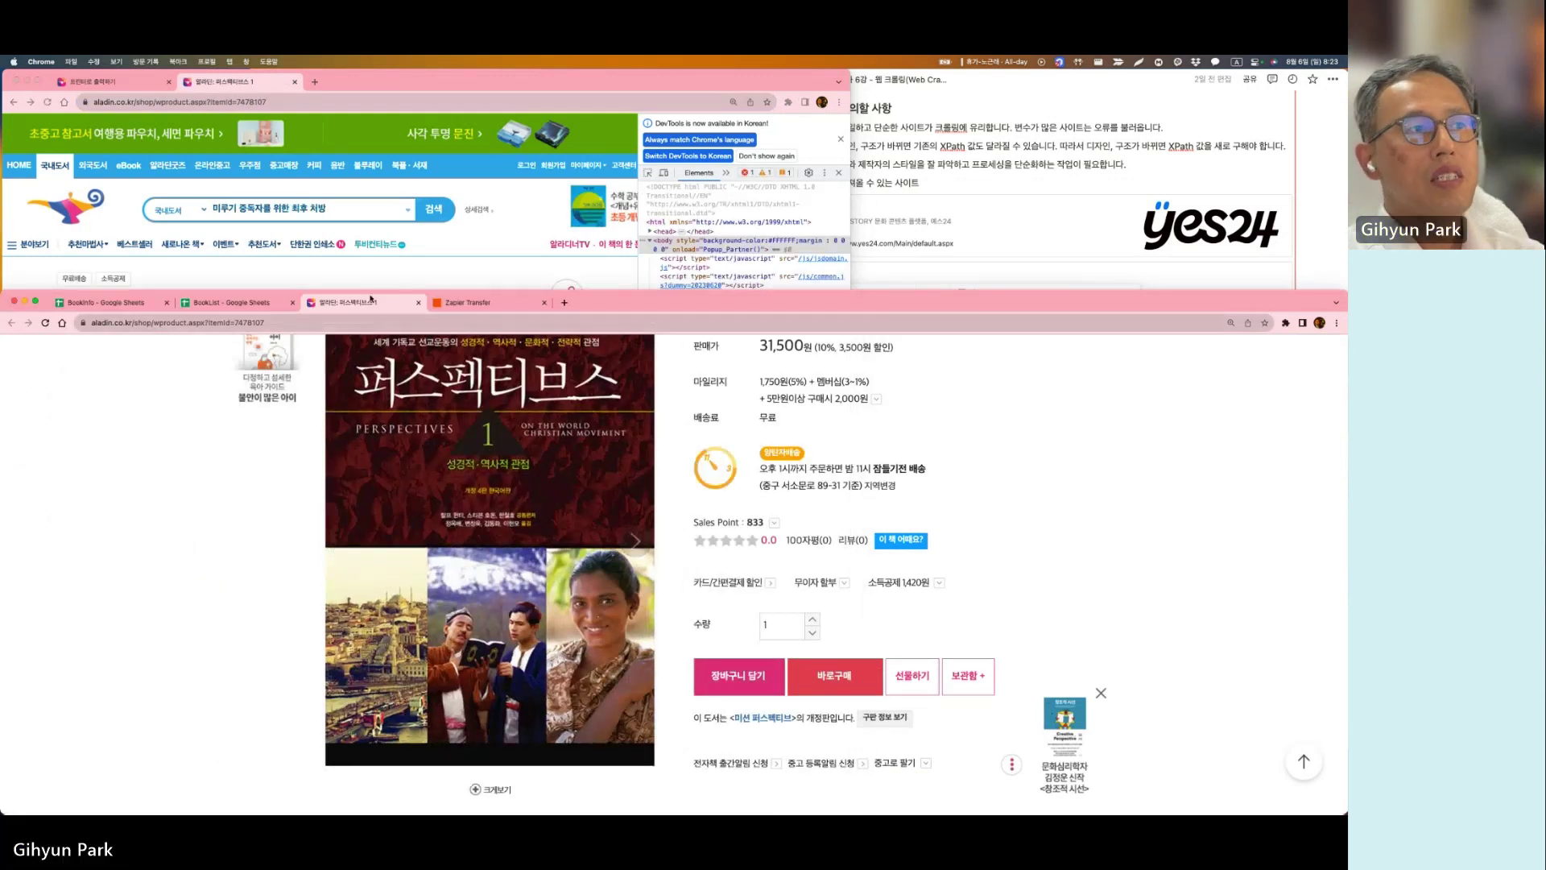
click(332, 281)
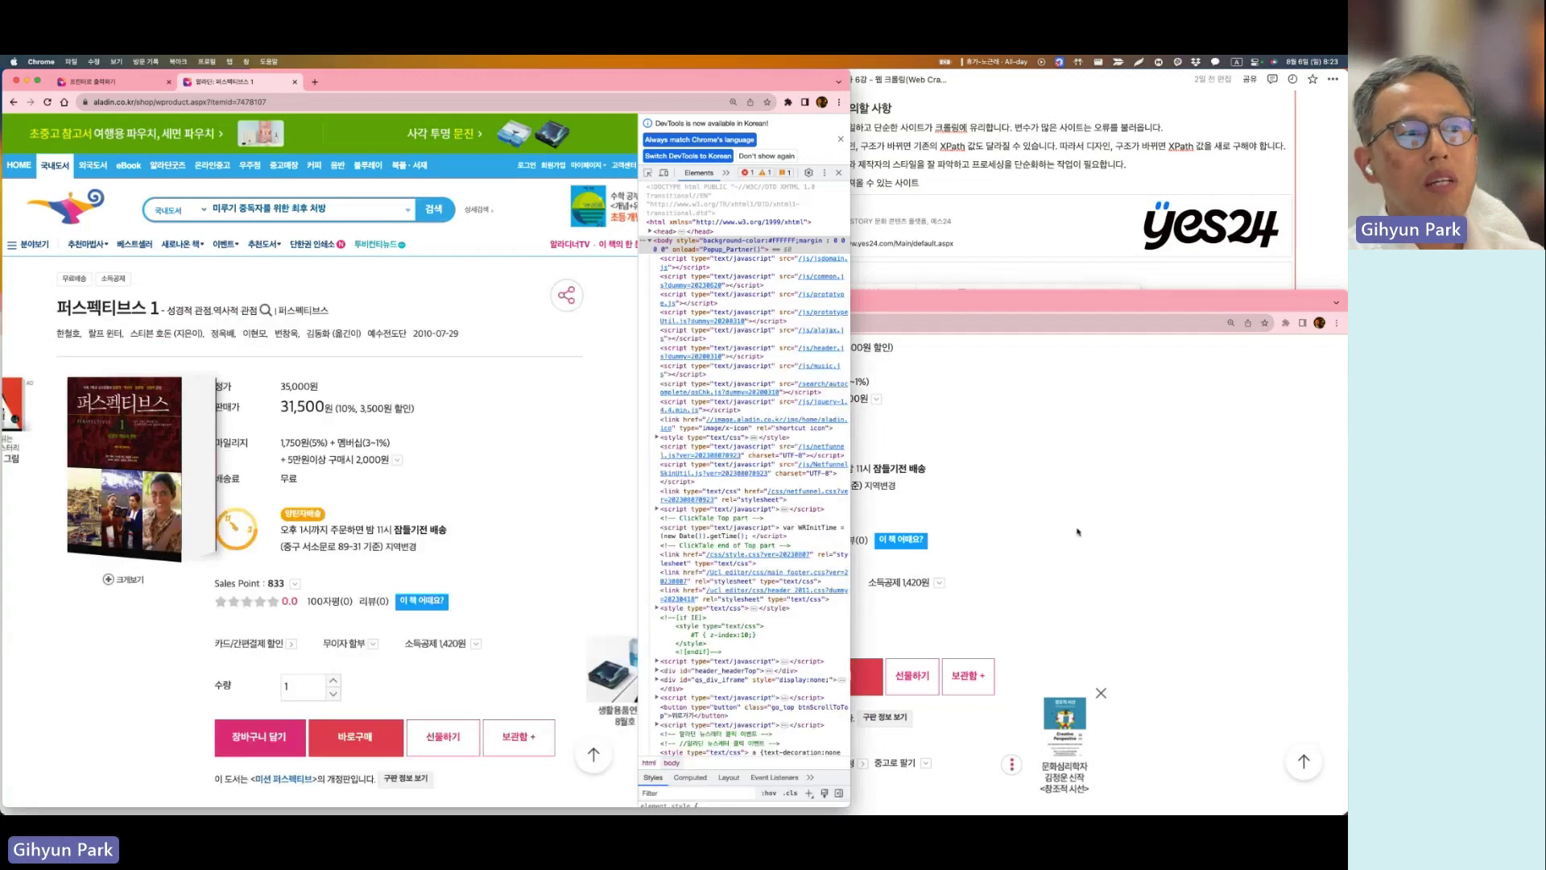
click(1010, 364)
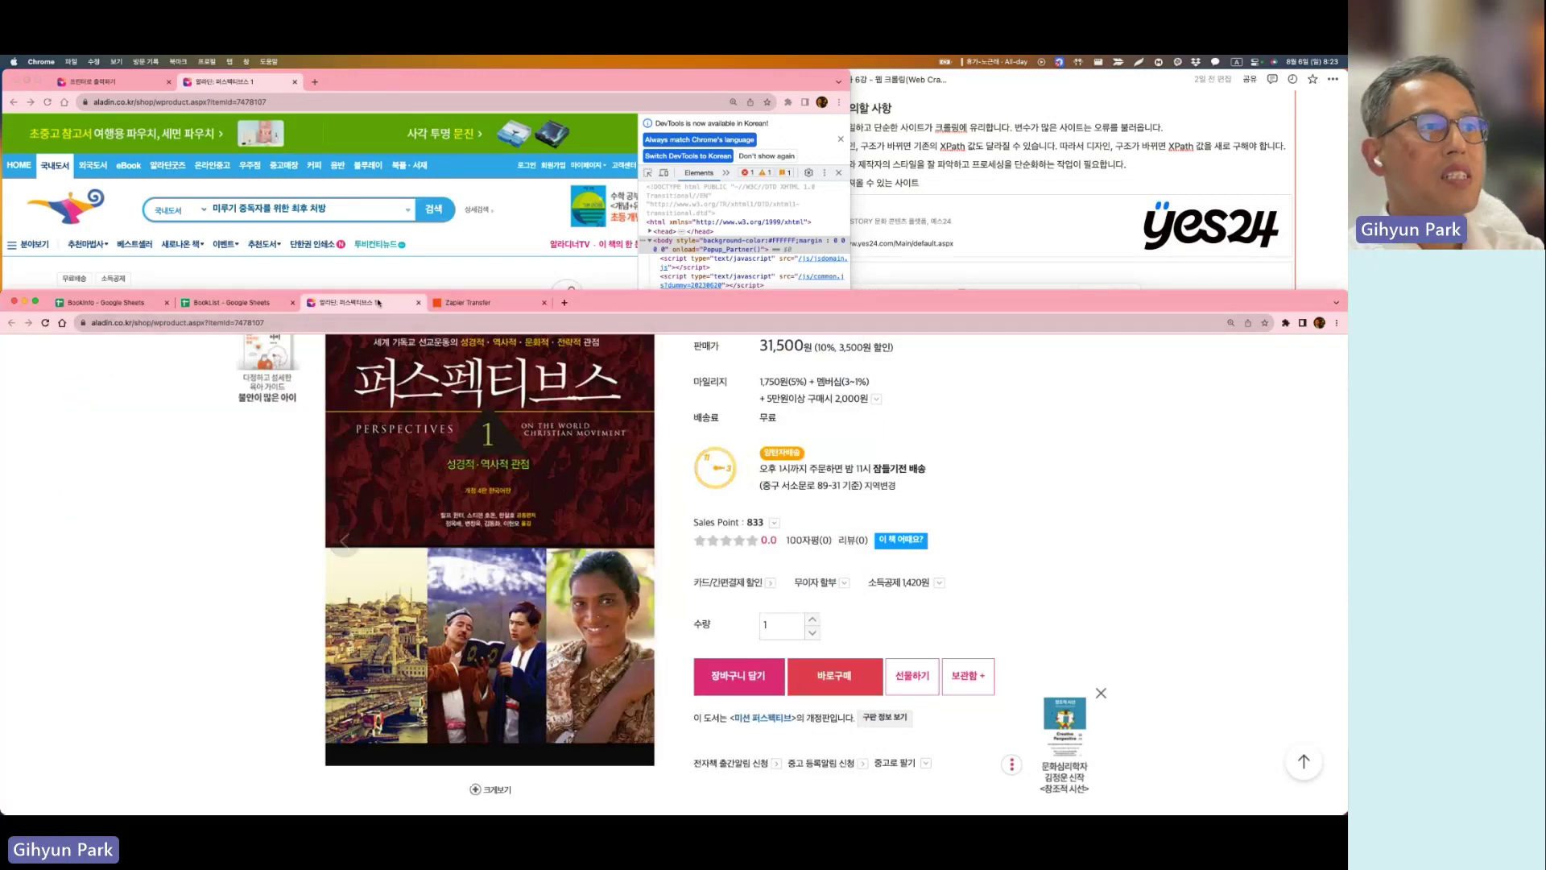
Step: Return to the BookList spreadsheet and move the importxml formula from cell A1 to C3
click(233, 304)
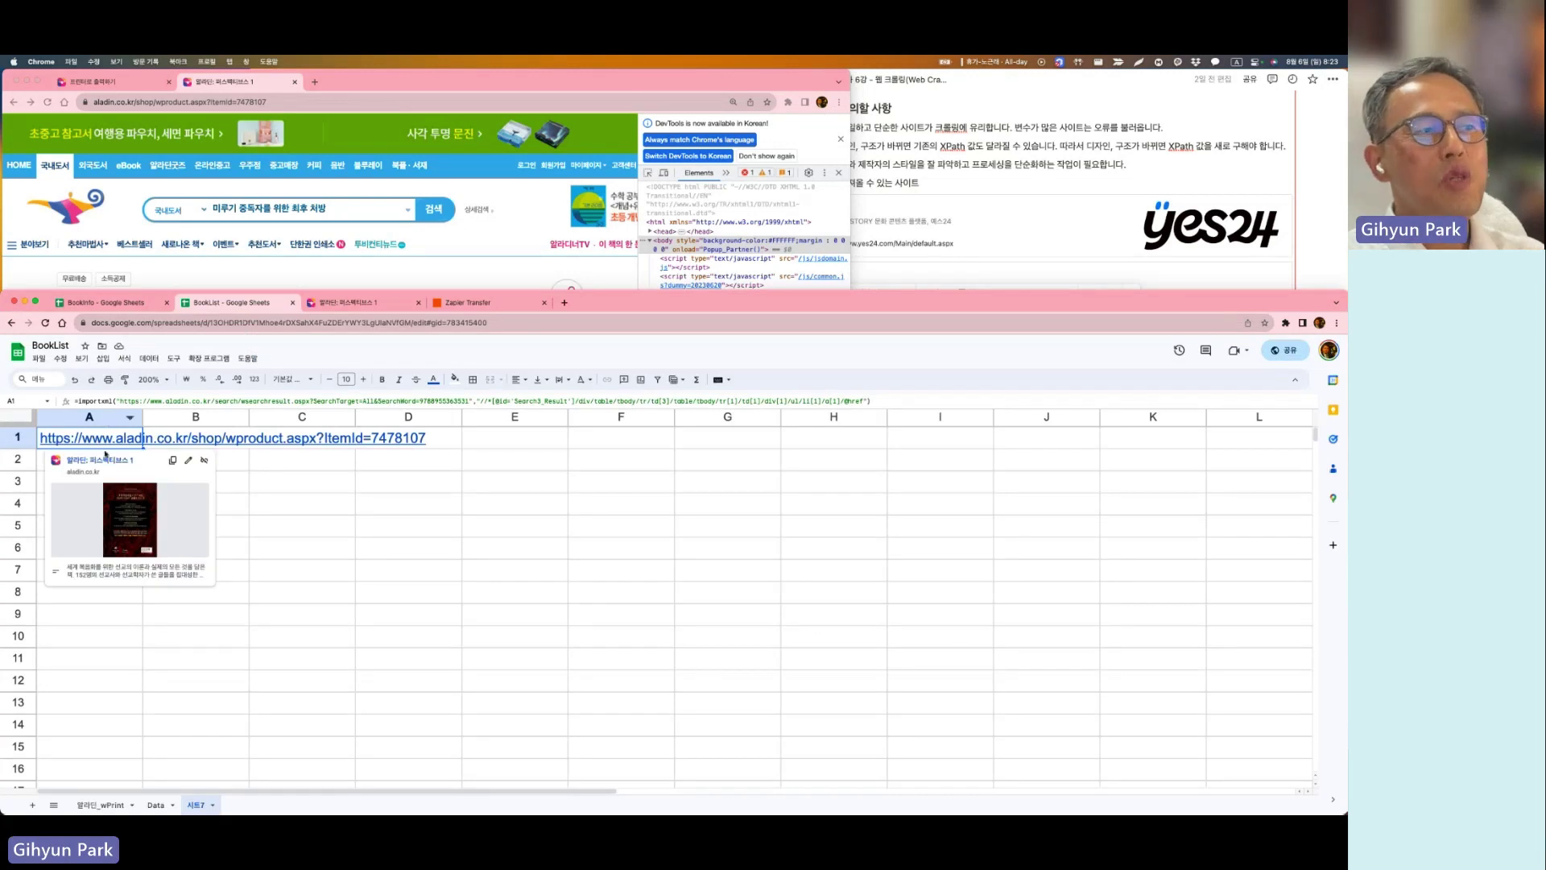
click(368, 571)
click(96, 447)
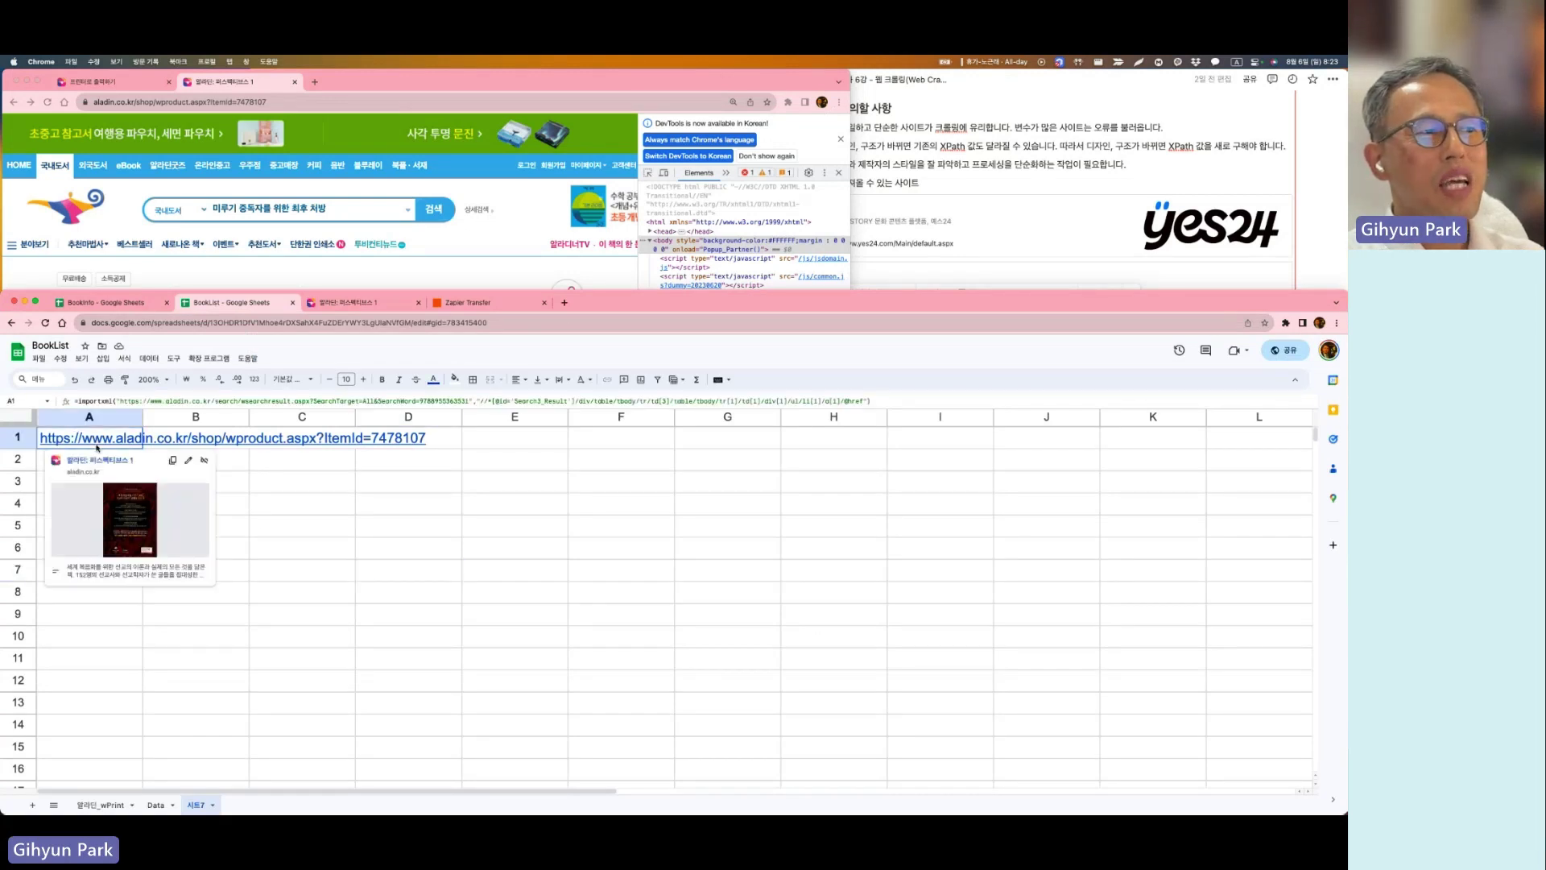
drag(96, 447, 227, 496)
Step: Enter the heading isbn in cell A1
double_click(88, 442)
text(i)
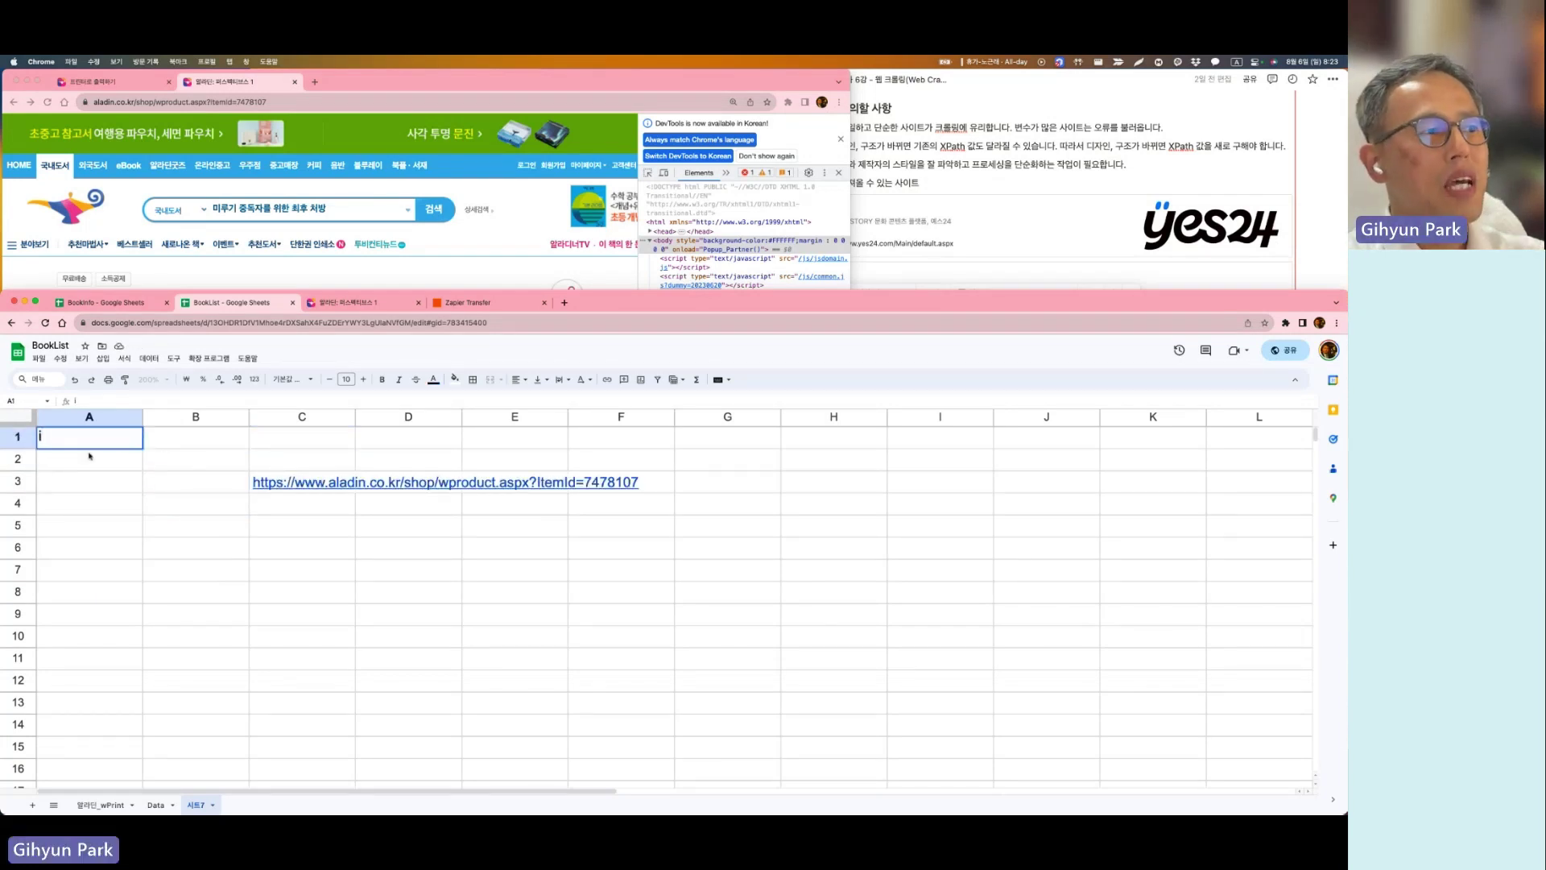
text(sbn)
key(Return)
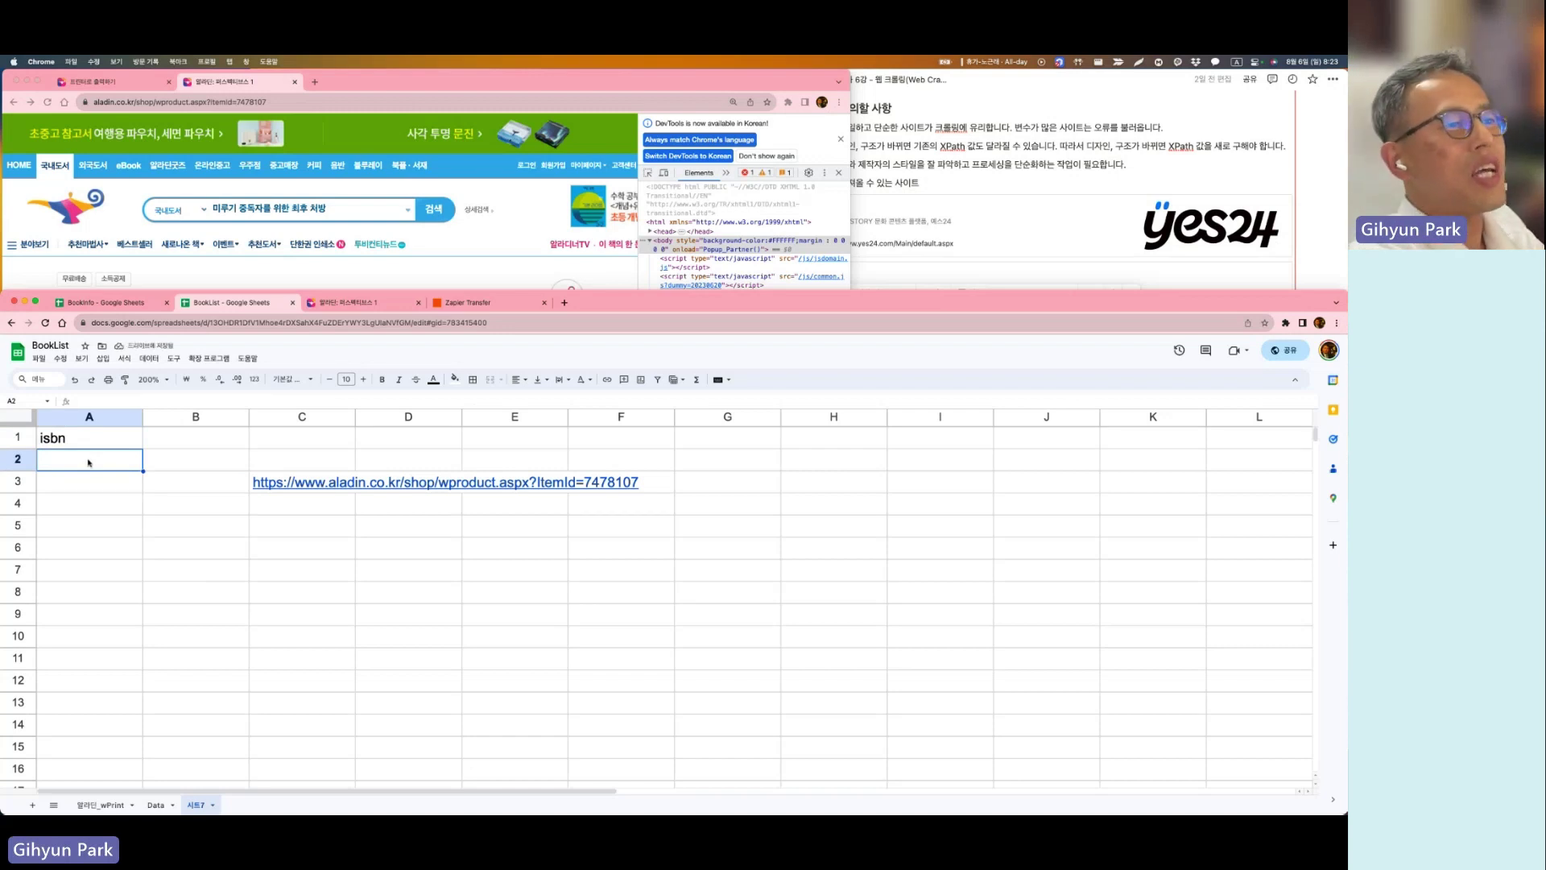
text(9788955363531)
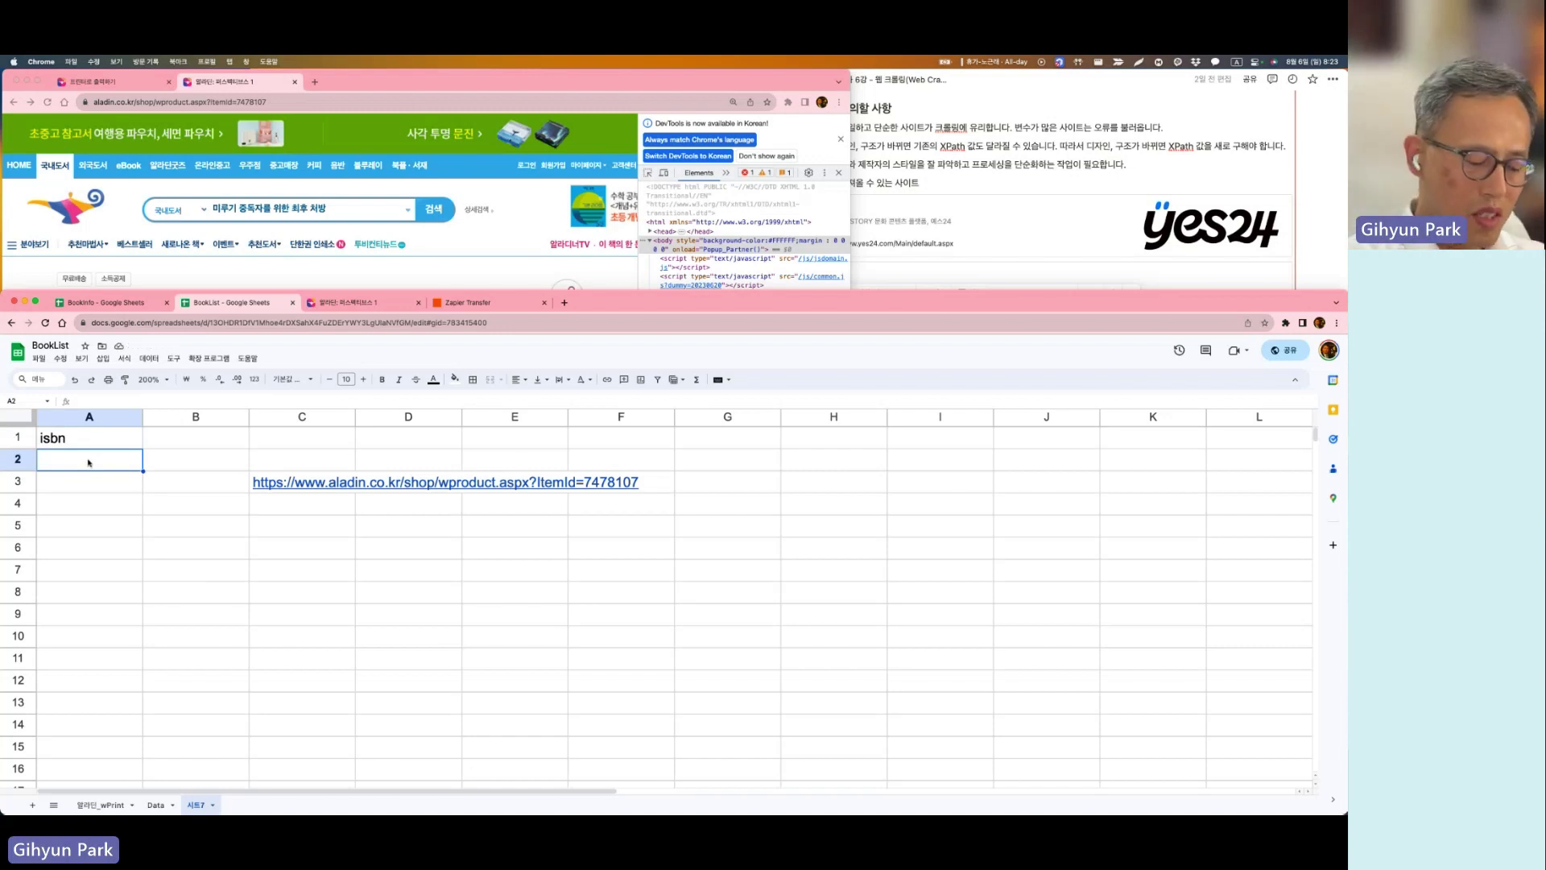
key(Return)
click(96, 461)
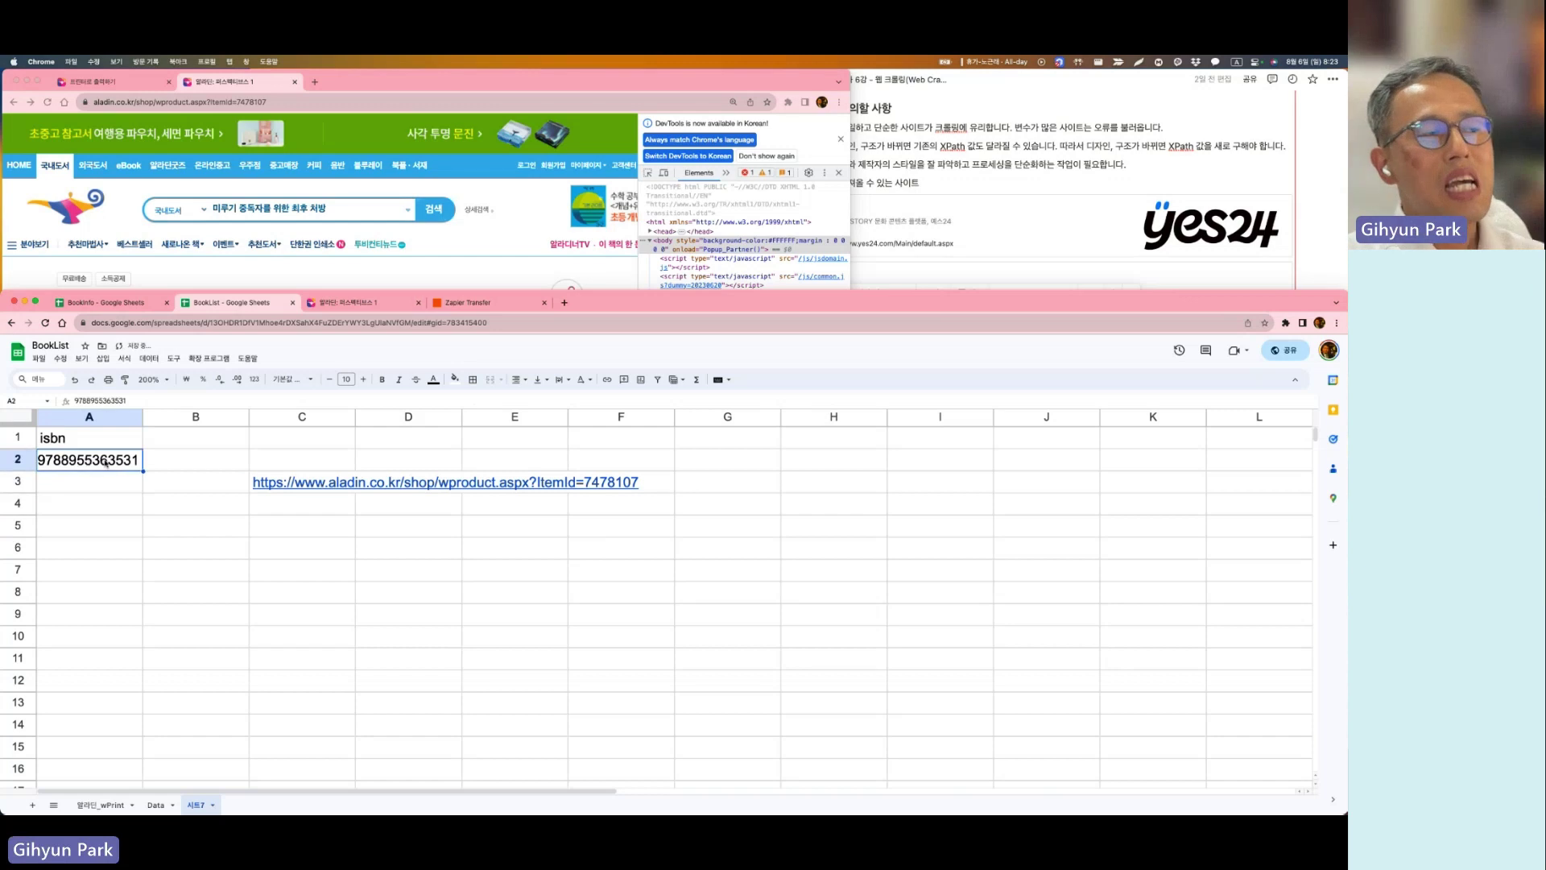
Step: Go back to the book's Aladin search results and copy the page's full search URL into cell B2
click(225, 83)
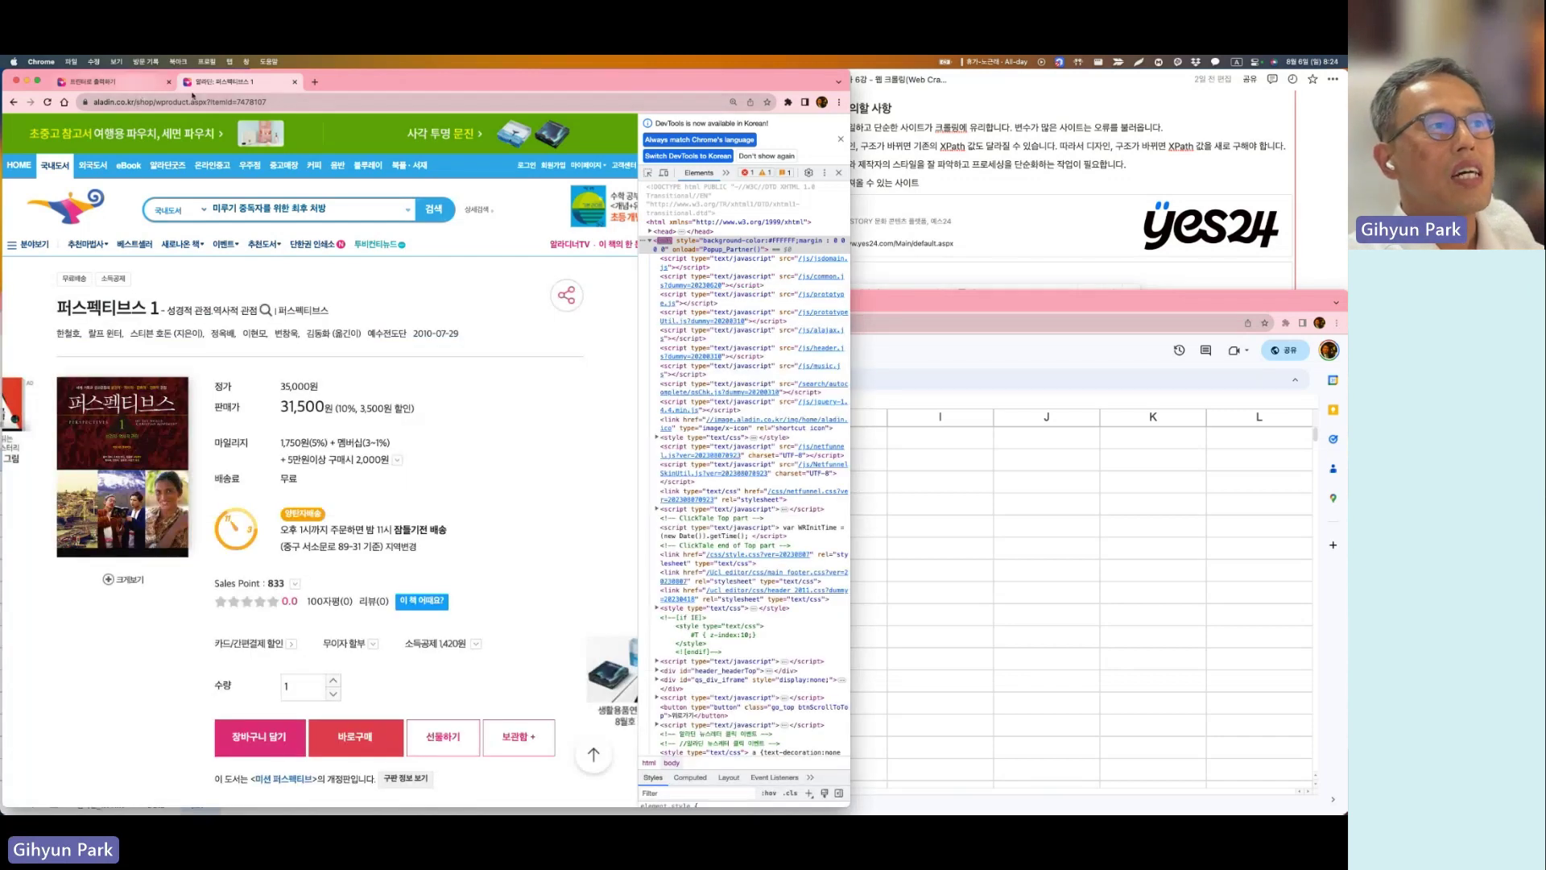
click(13, 102)
click(363, 102)
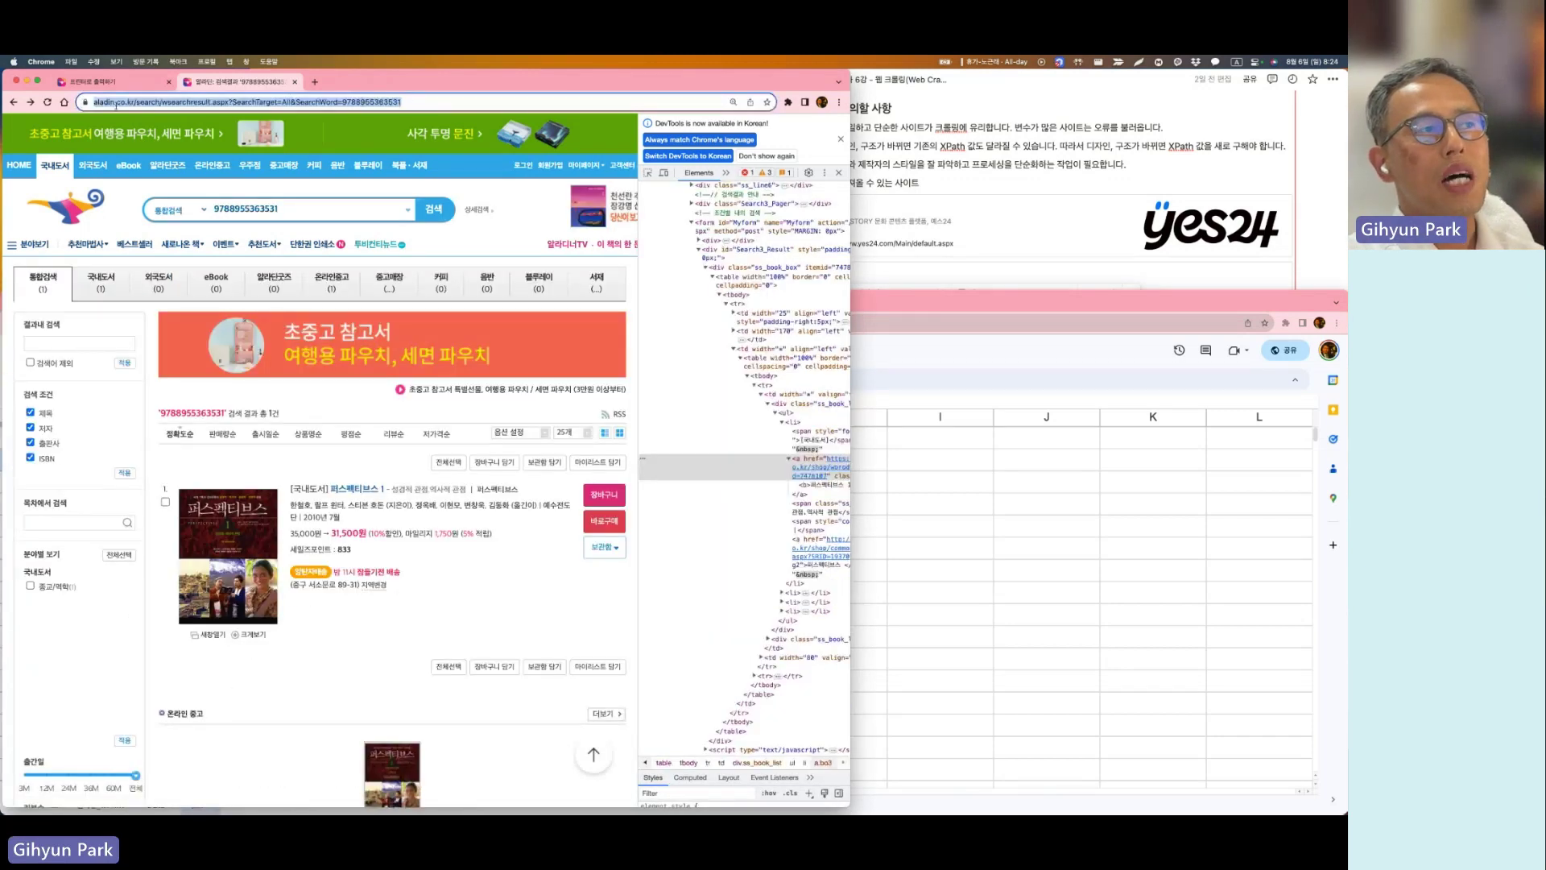
drag(280, 209, 213, 210)
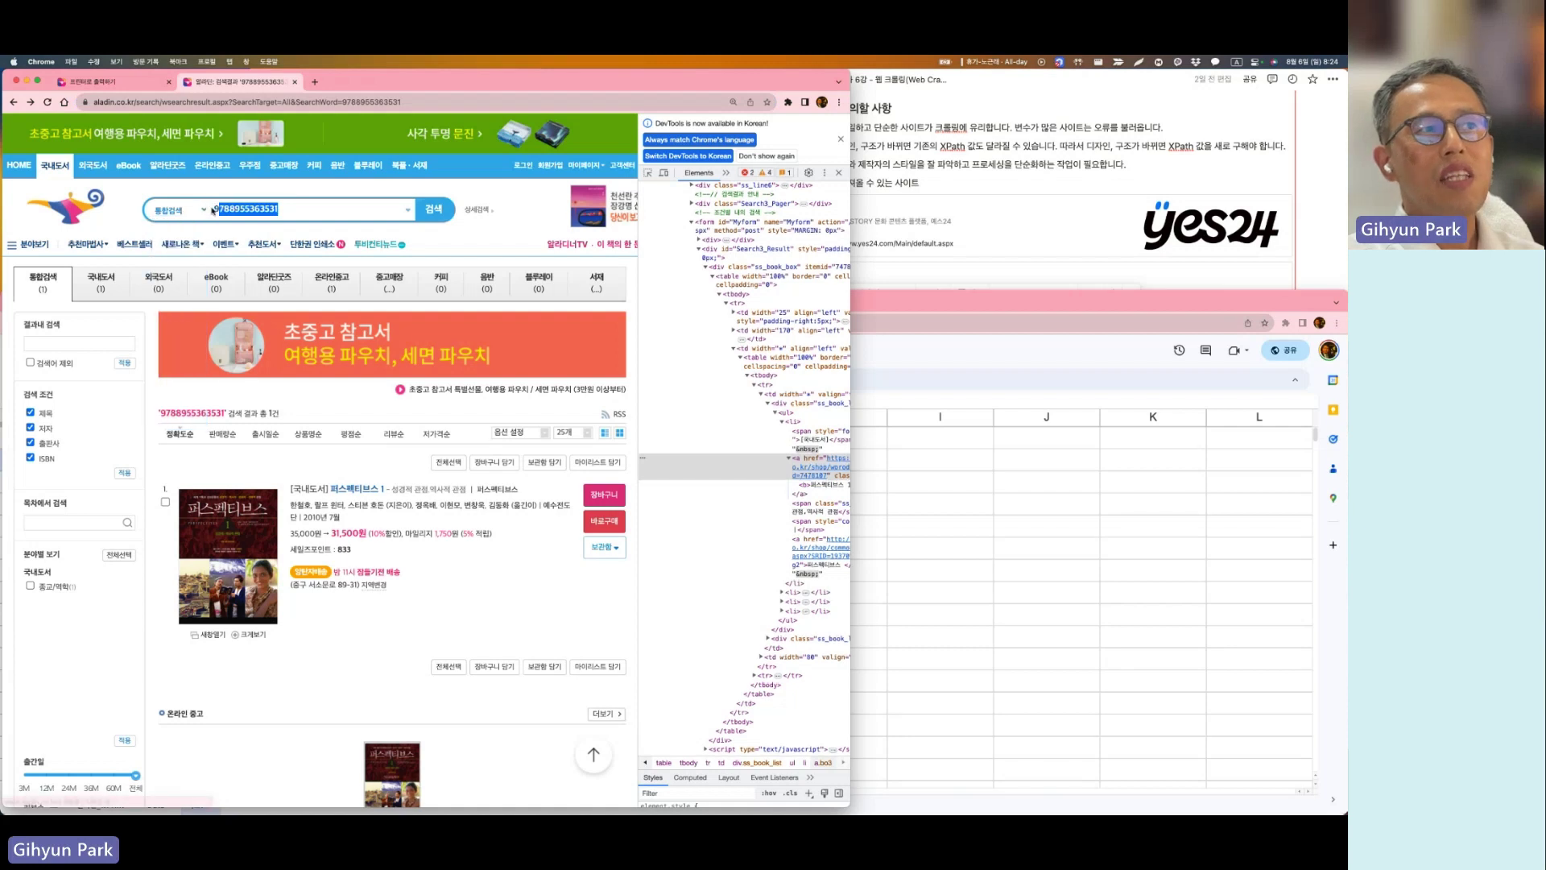
click(191, 211)
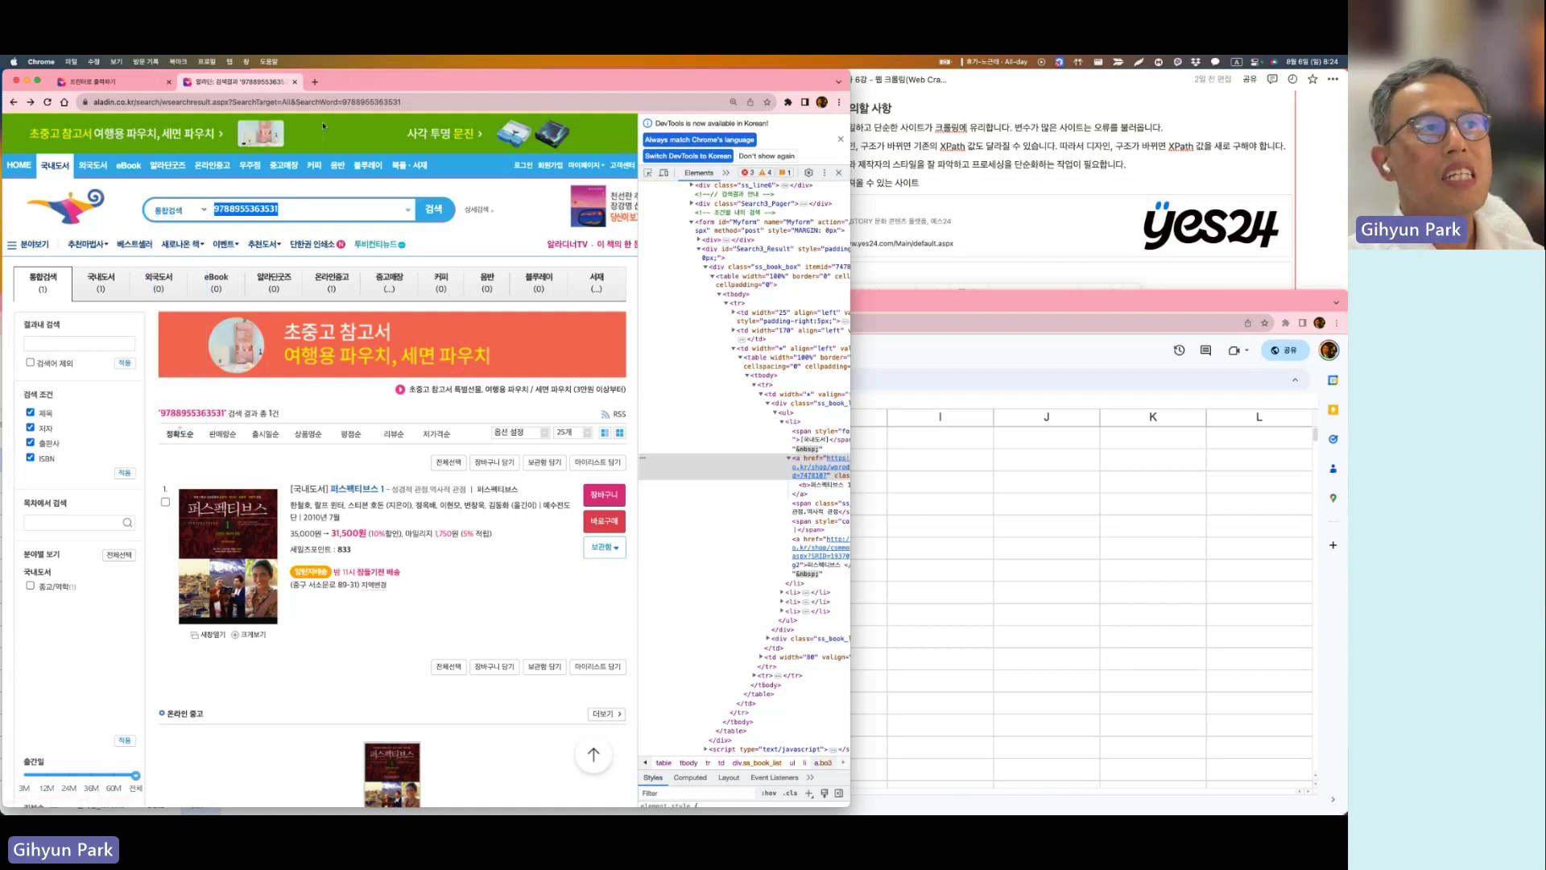
click(415, 101)
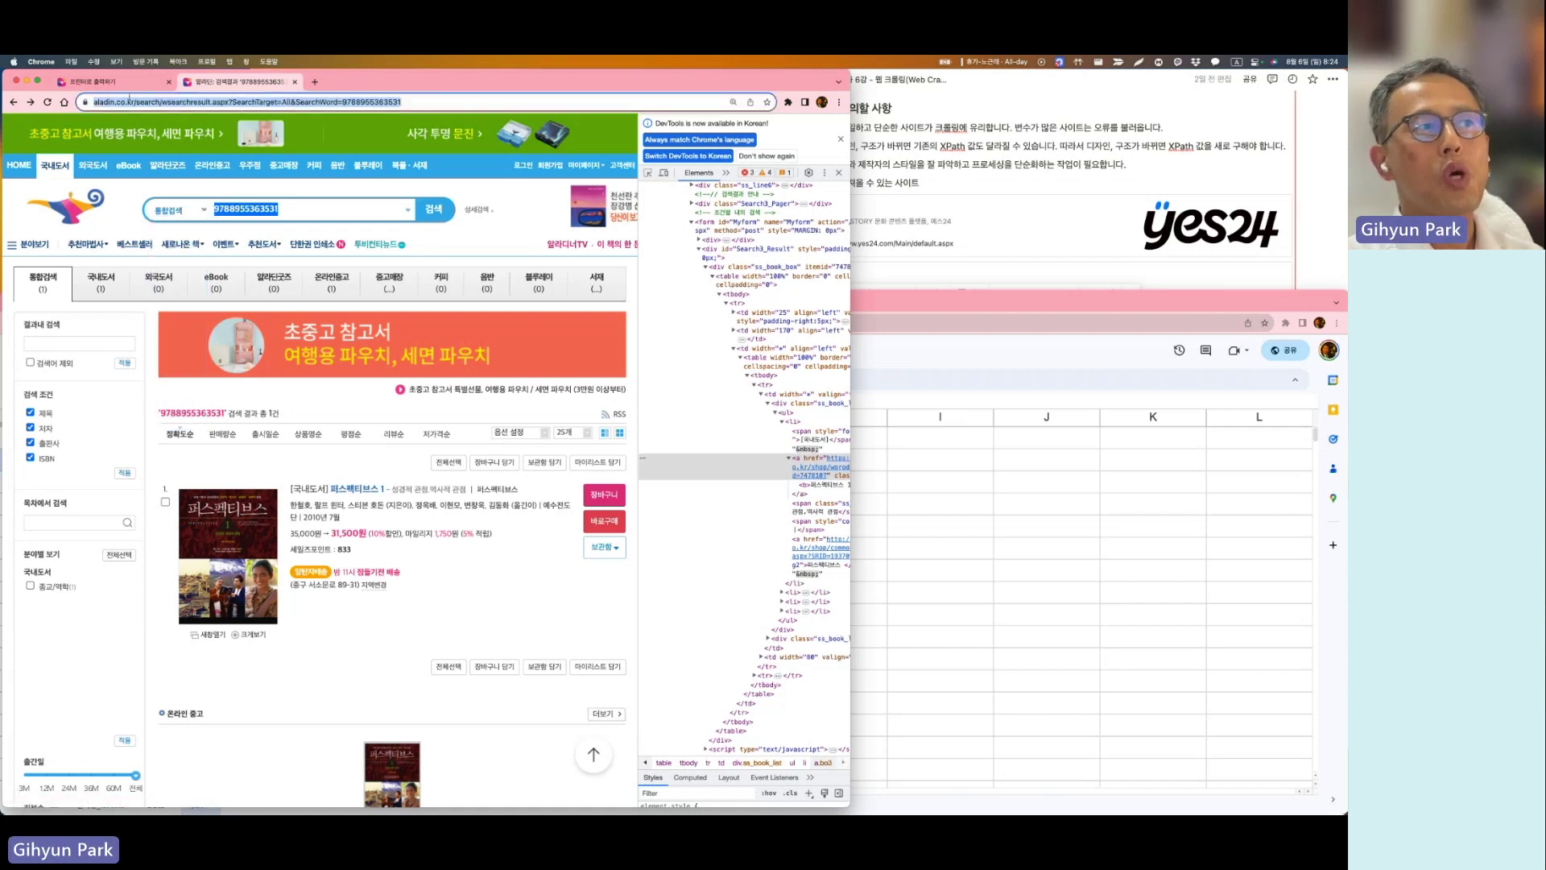
key(super+c)
key(super+grave)
key(super+v)
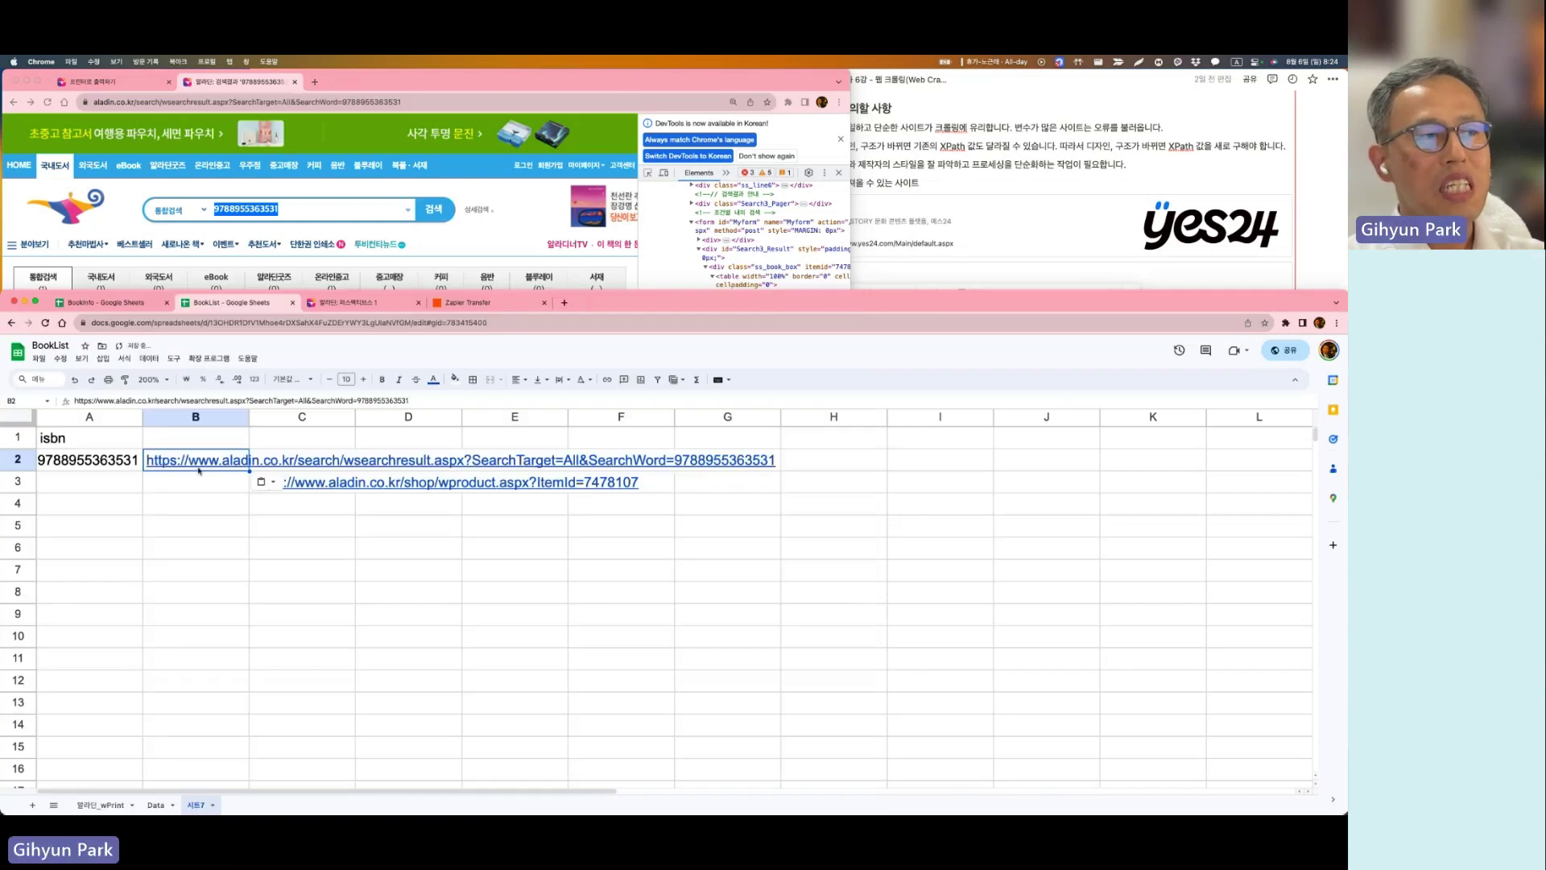
mouse_move(231, 470)
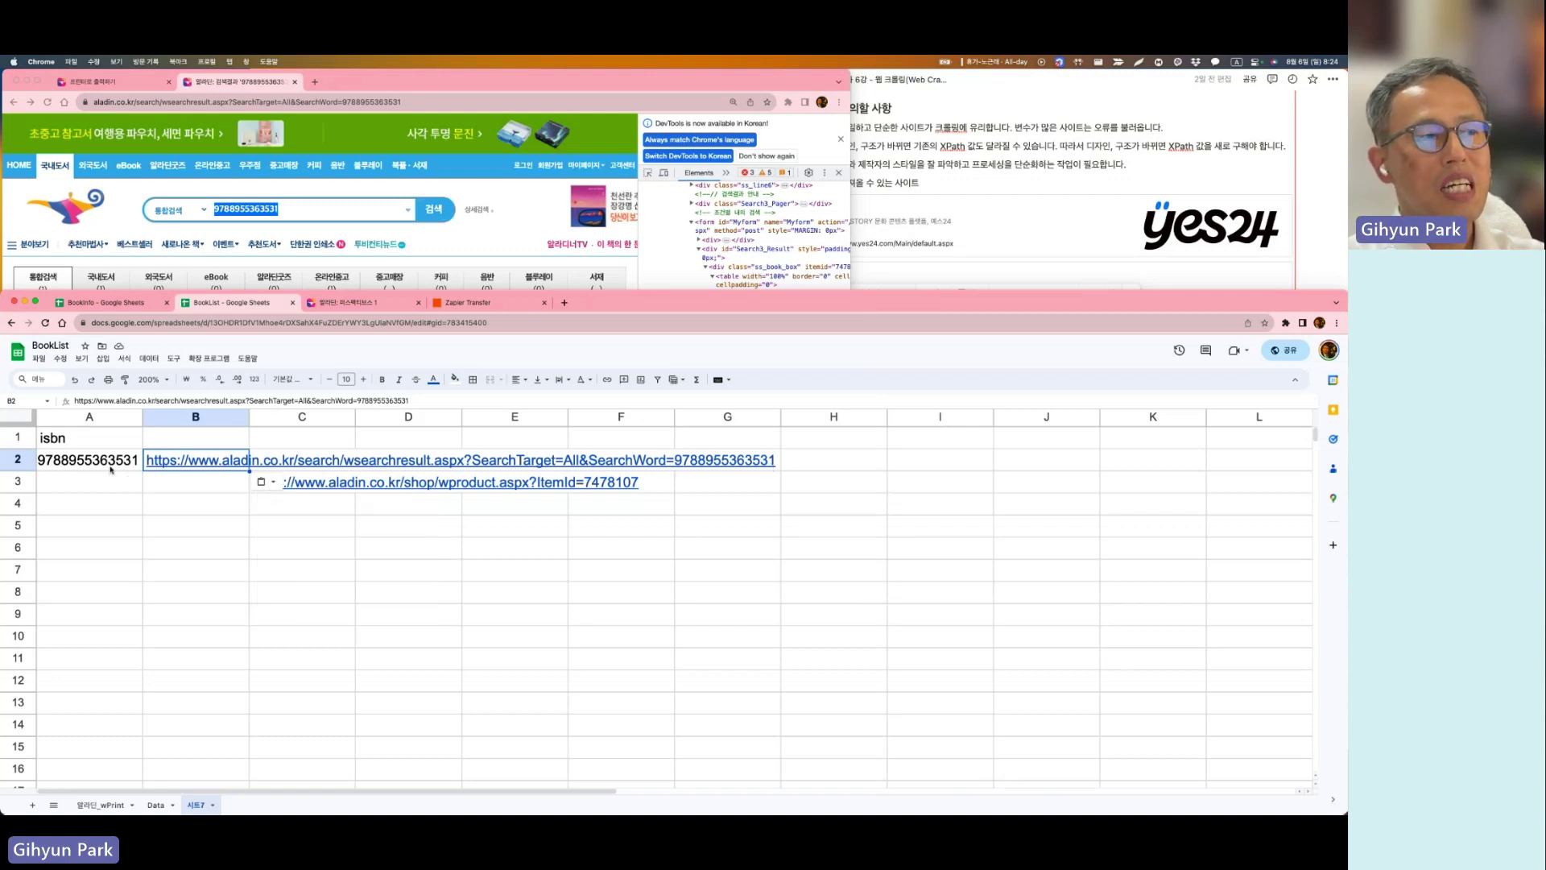
click(215, 465)
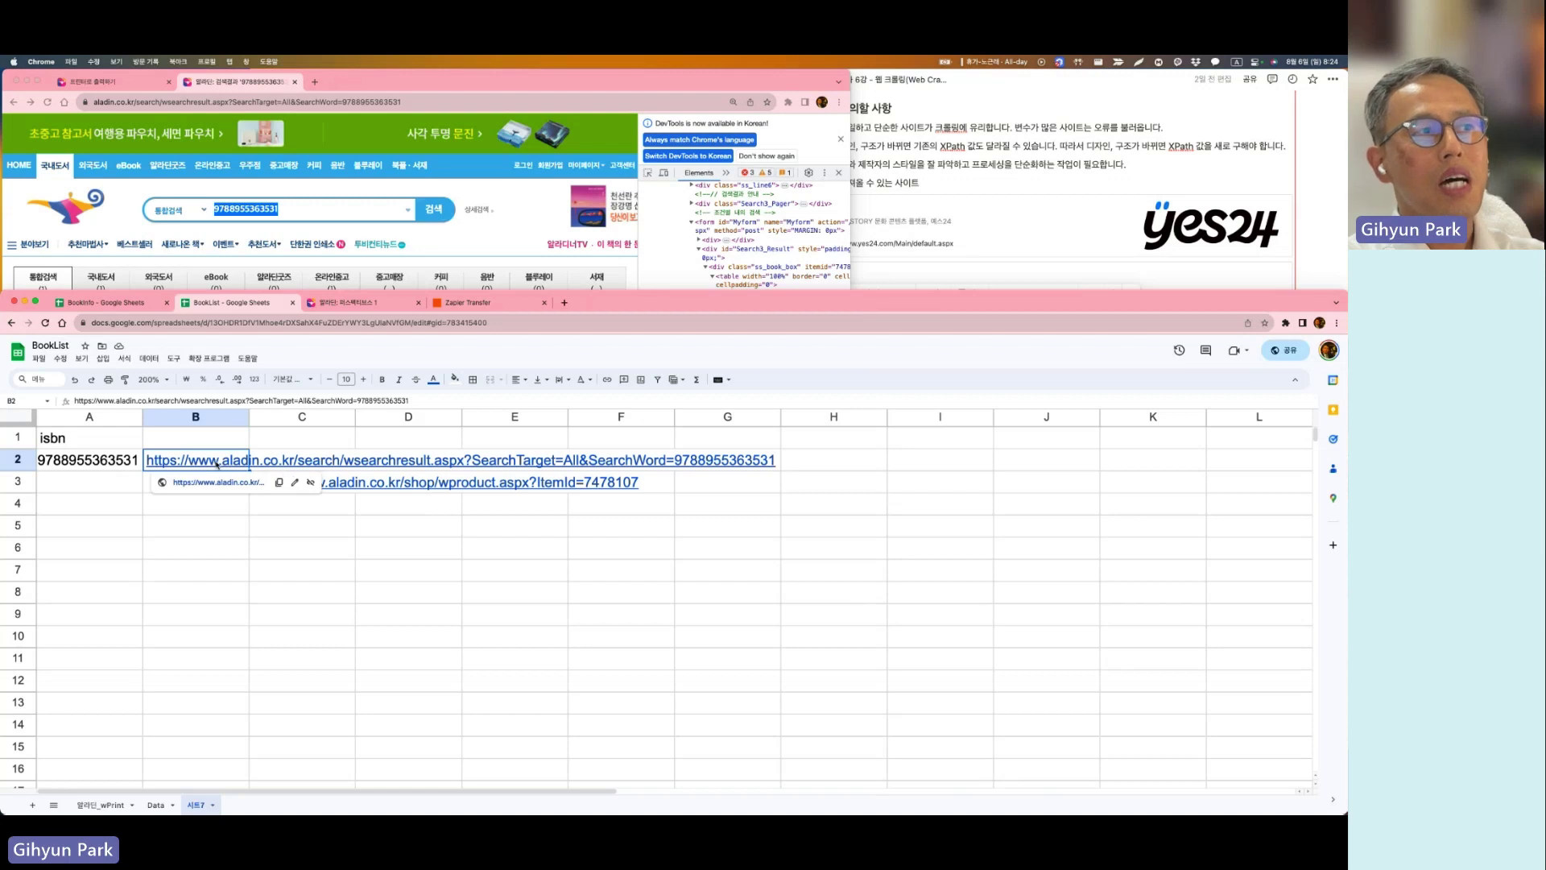
Step: Rerun the ISBN search on Aladin, and remove the ISBN from the URL in B2 so it ends at SearchWord=
click(306, 205)
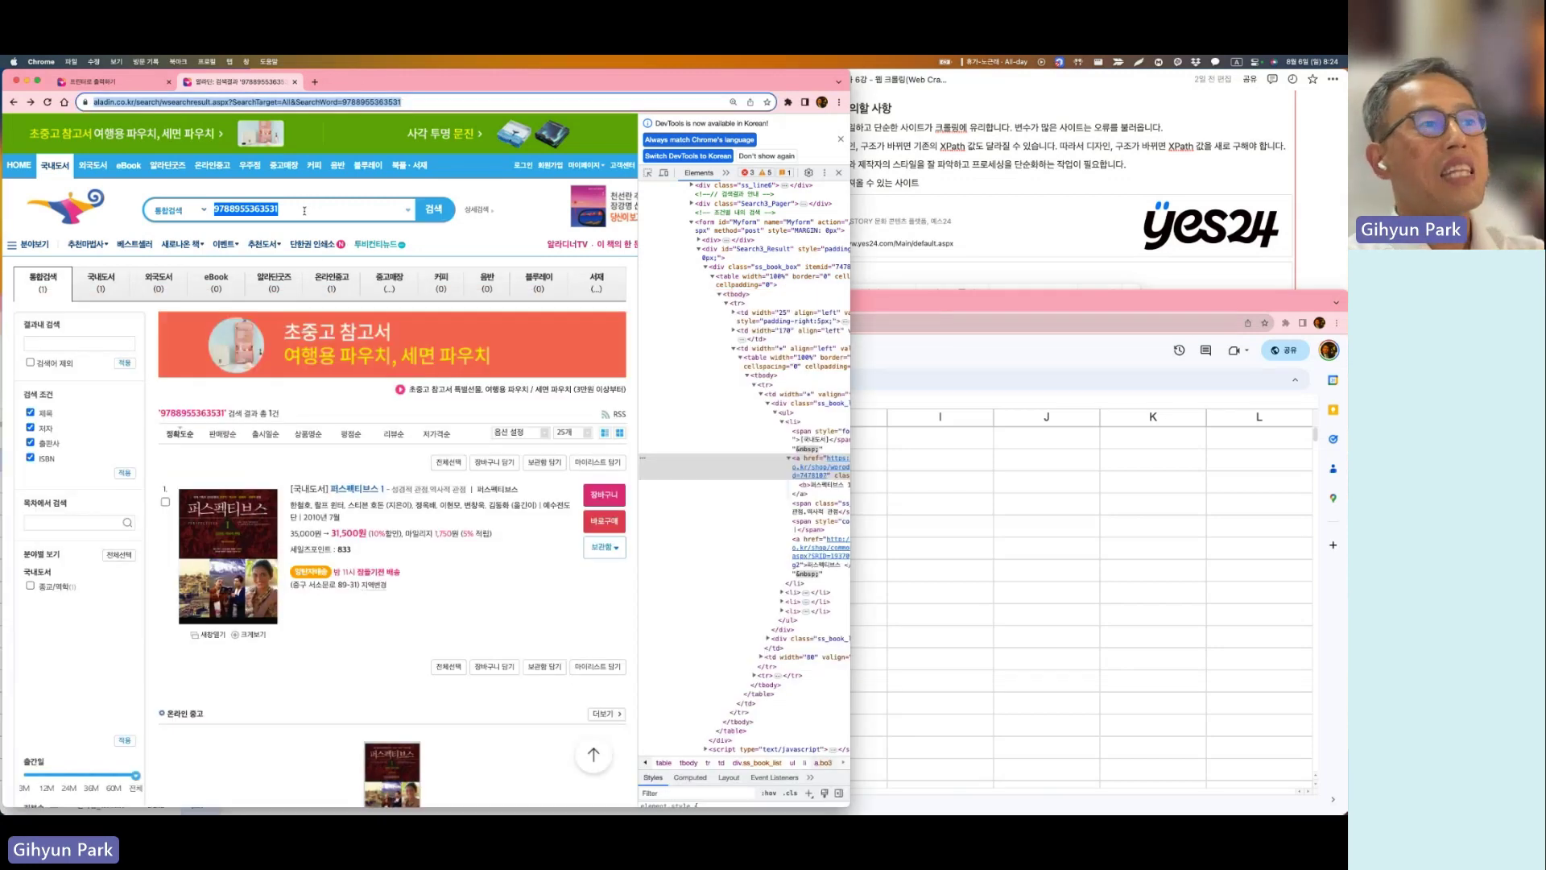
click(304, 211)
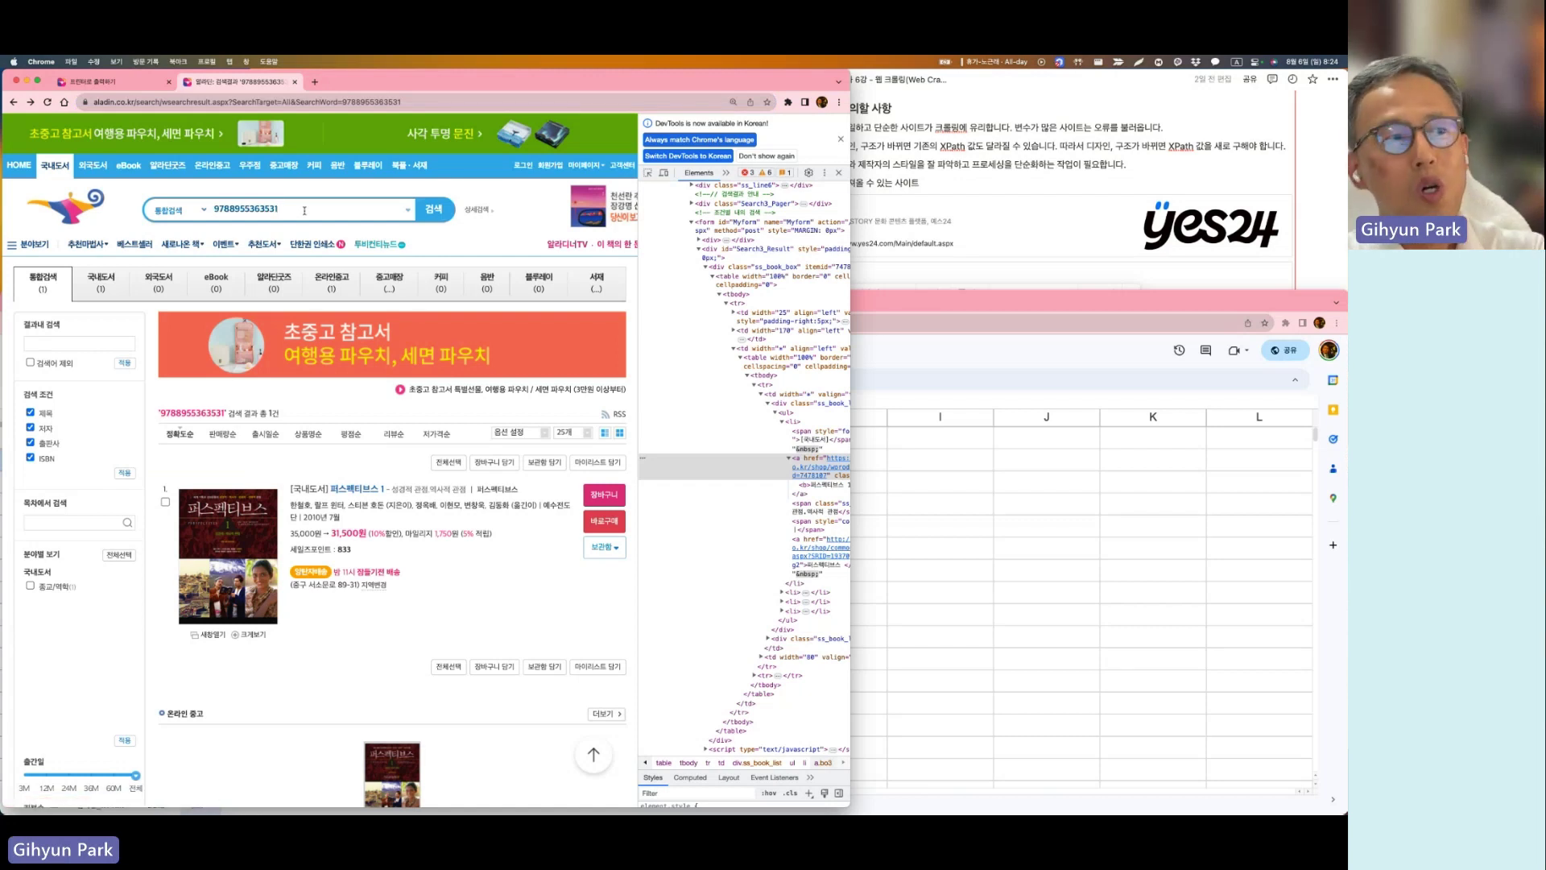
key(Return)
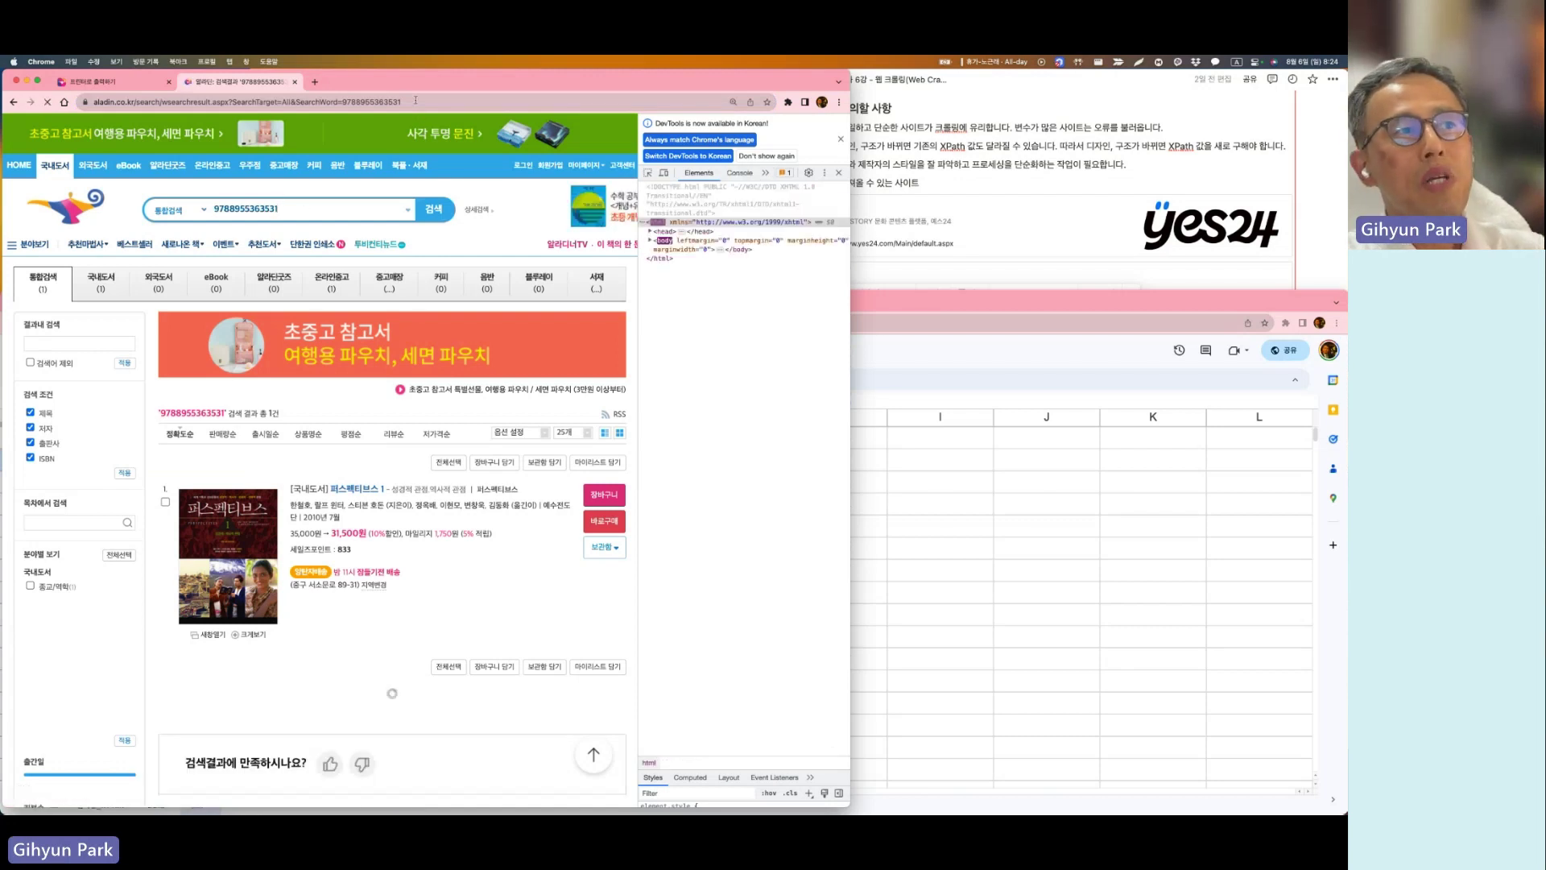
click(128, 95)
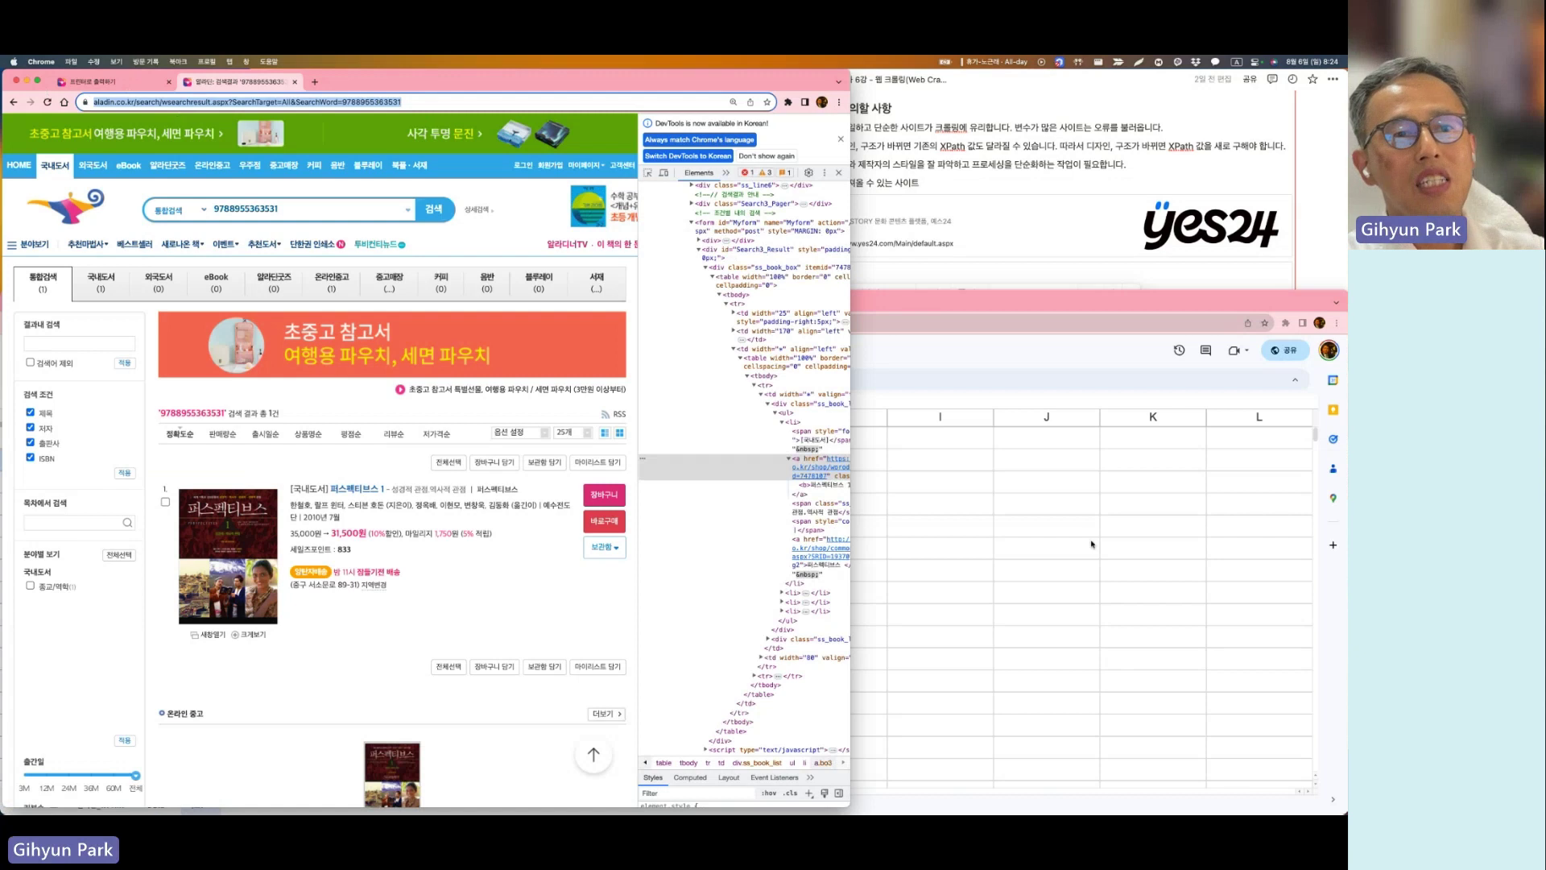
key(super+grave)
key(super+v)
key(Return)
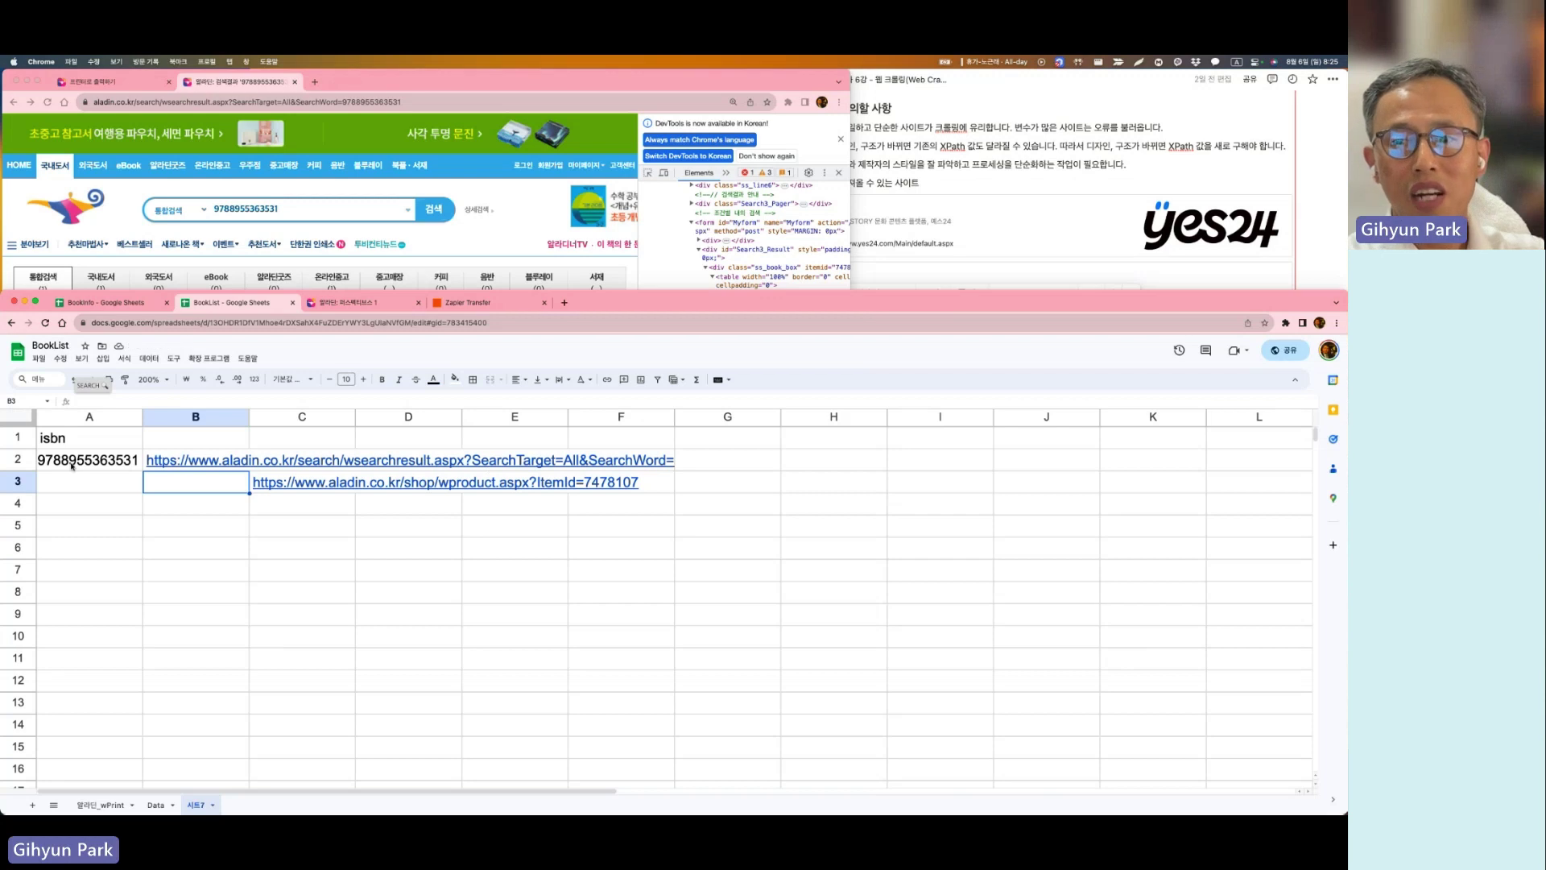
Step: Turn B2 into a formula joining the quoted search URL ending in SearchWord= with the ISBN in cell A2
click(299, 218)
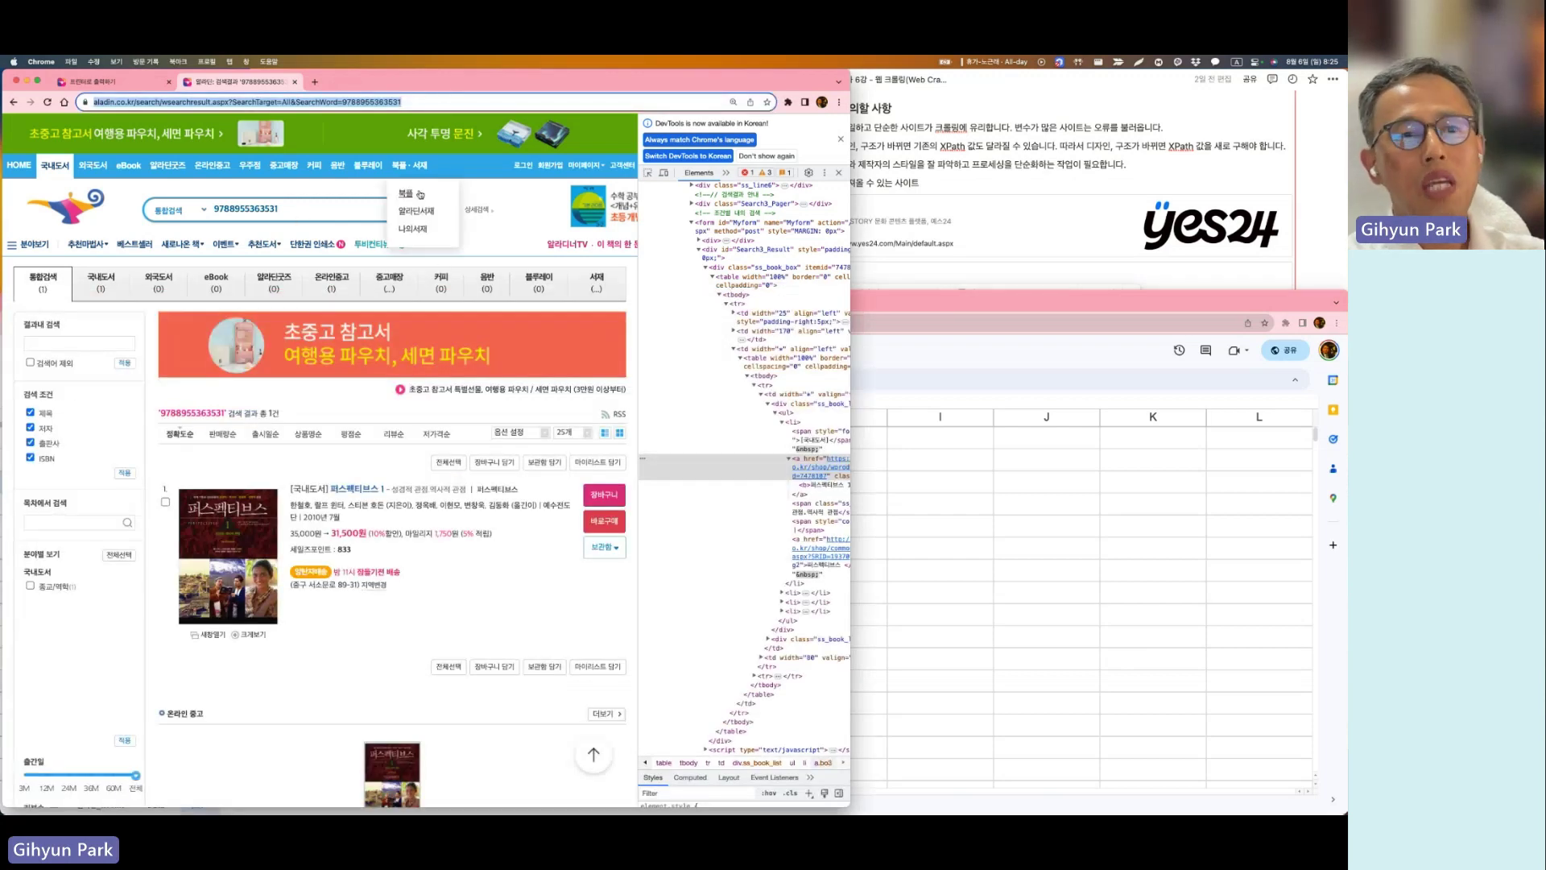
click(932, 632)
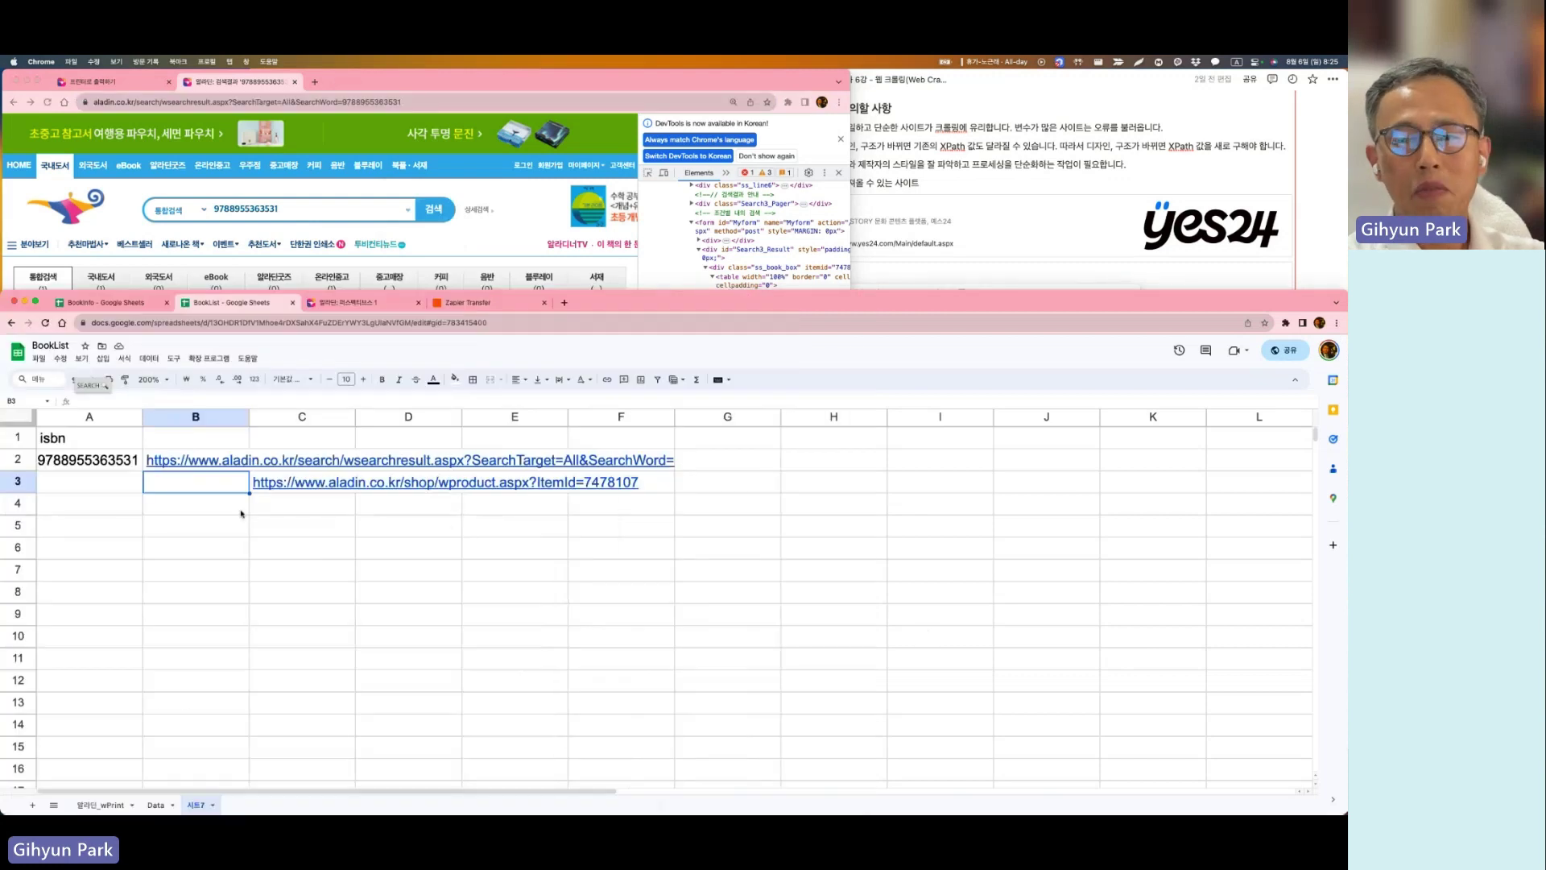
double_click(194, 465)
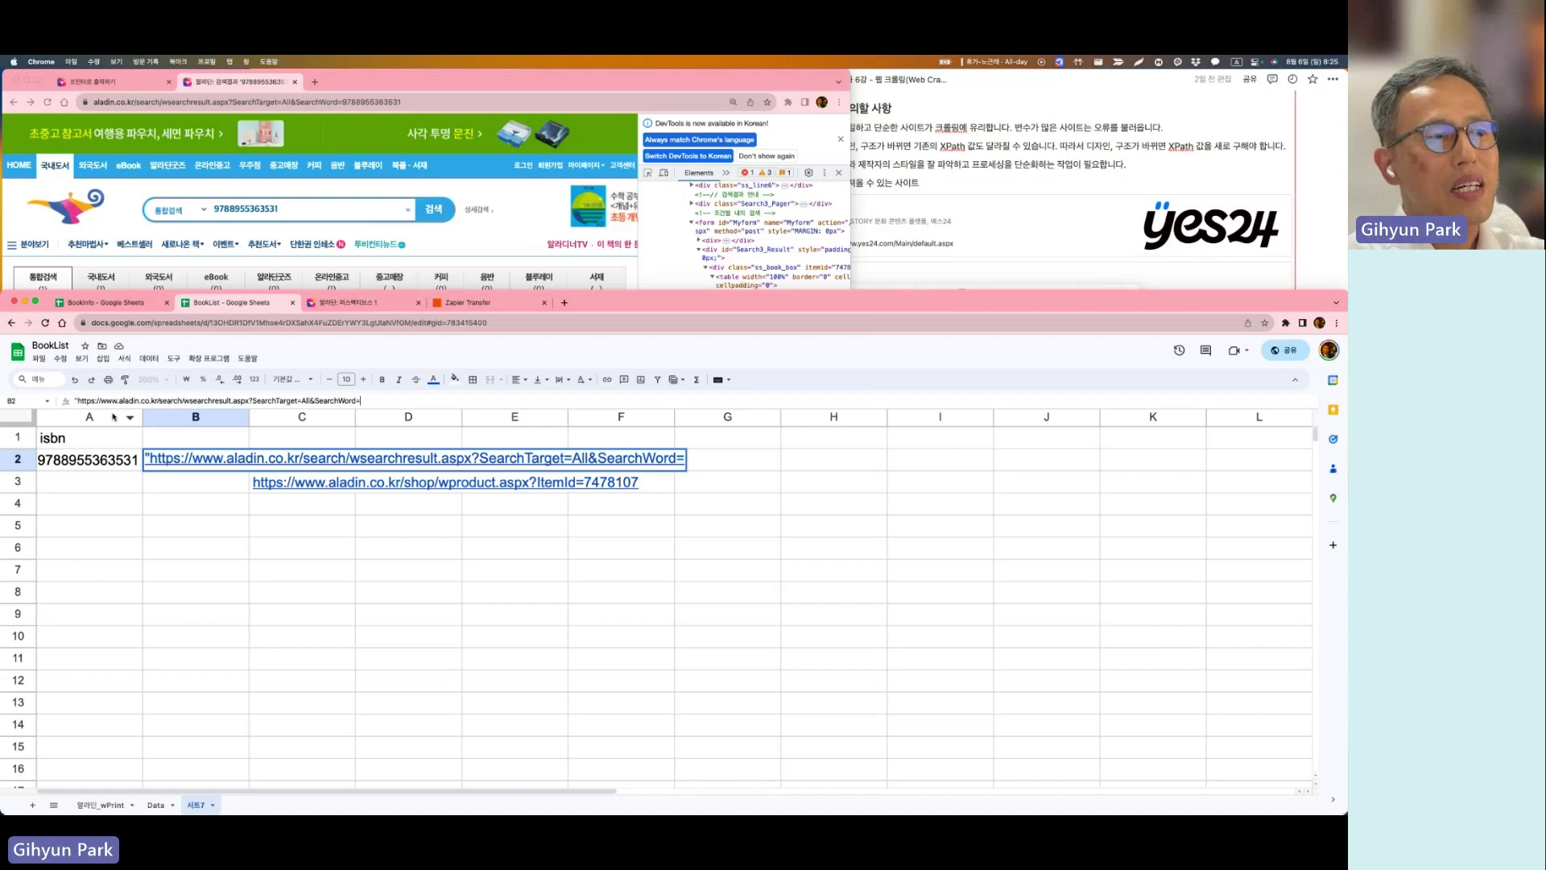
text("&)
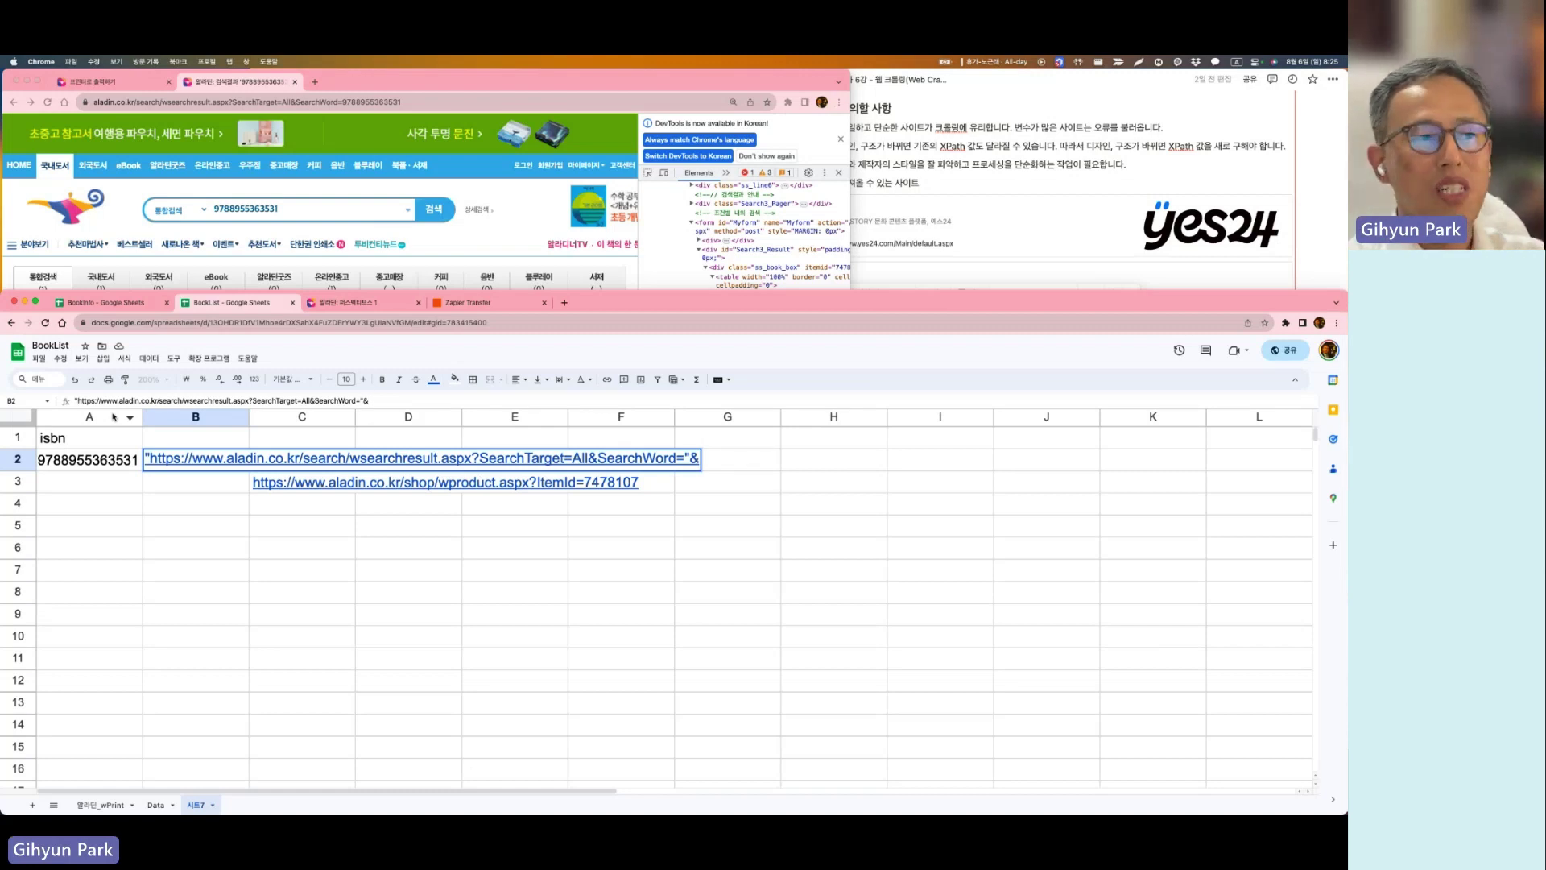
click(64, 466)
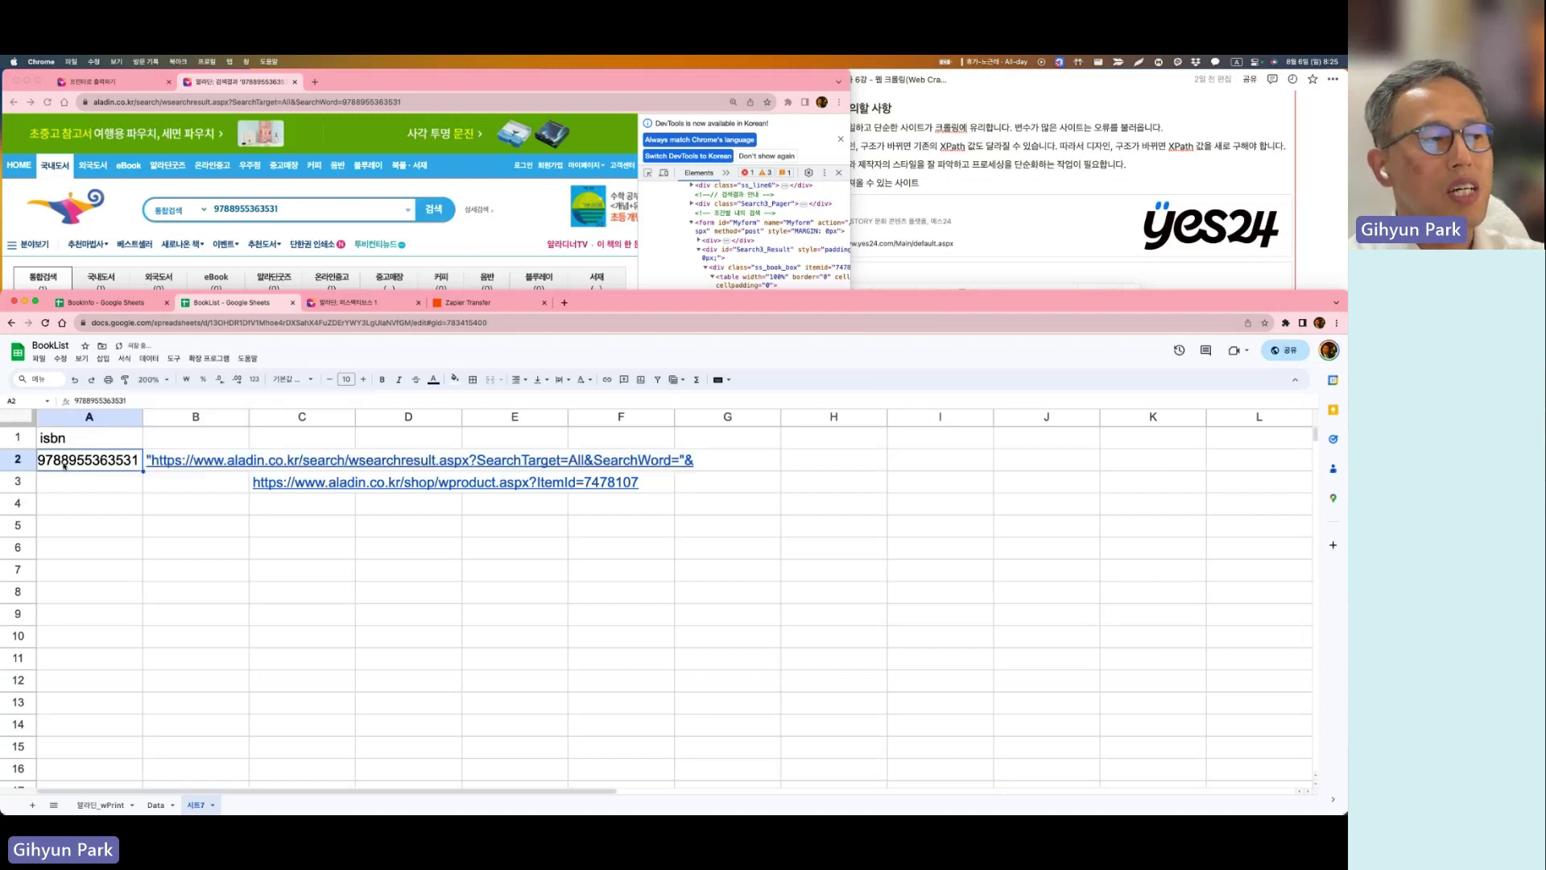
key(Right)
click(76, 402)
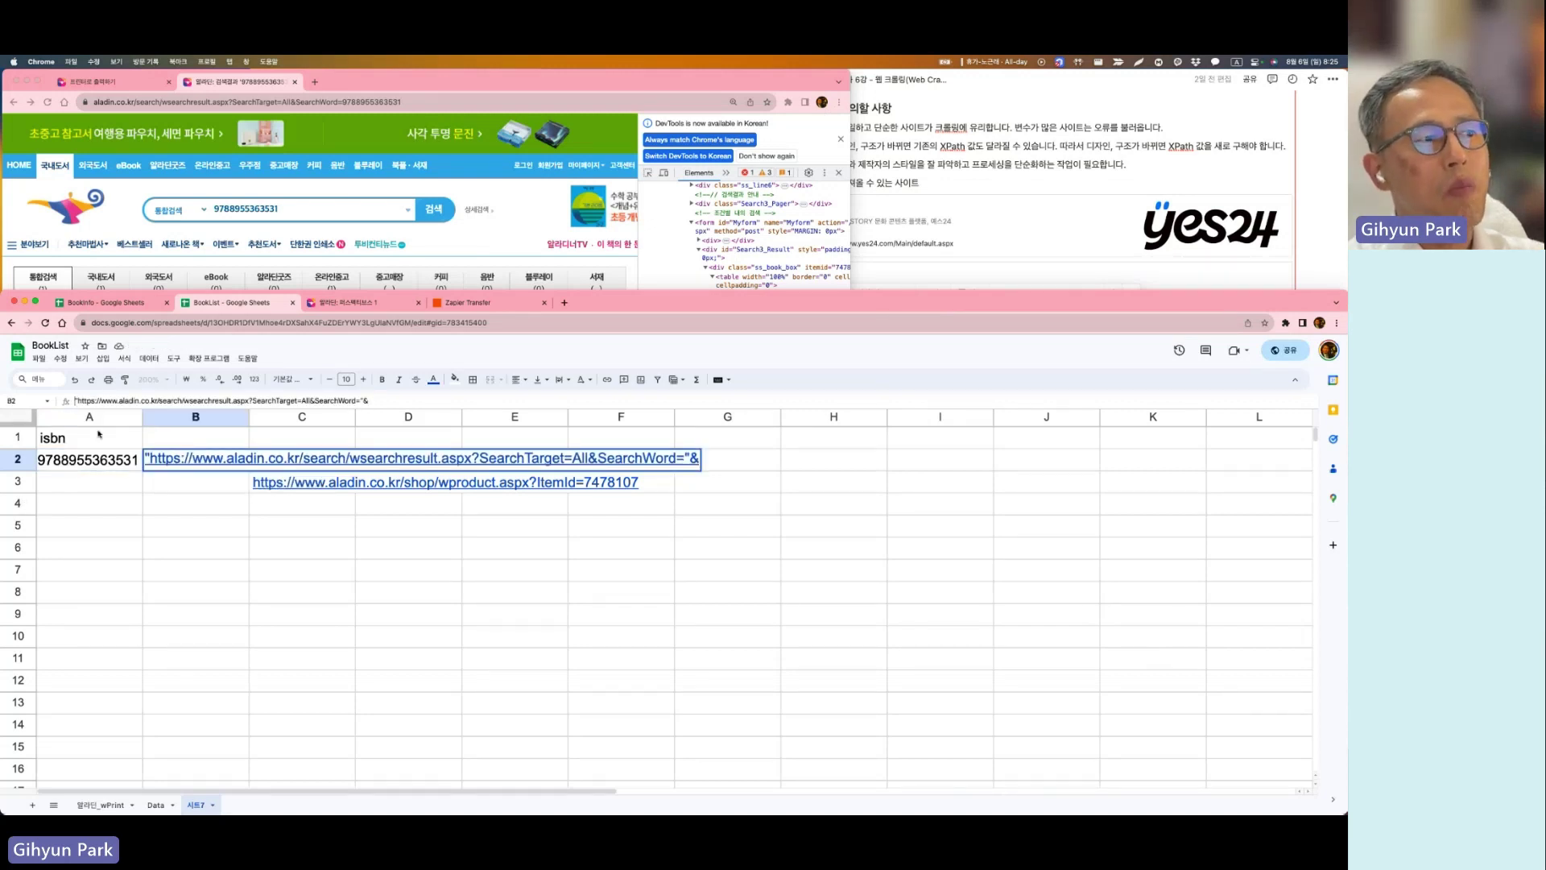
text(=)
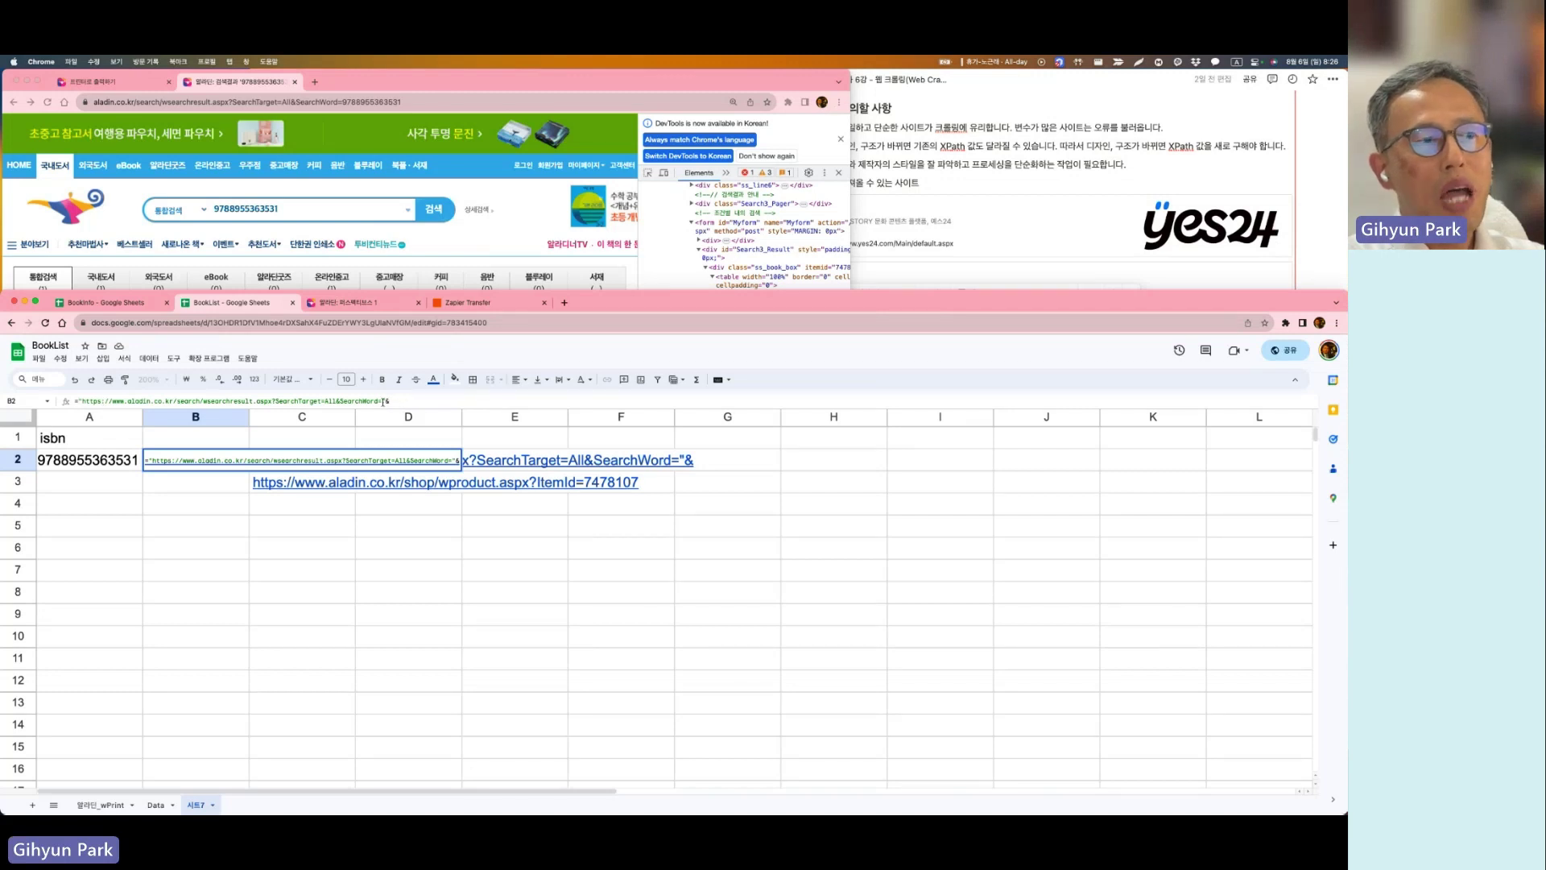
click(93, 465)
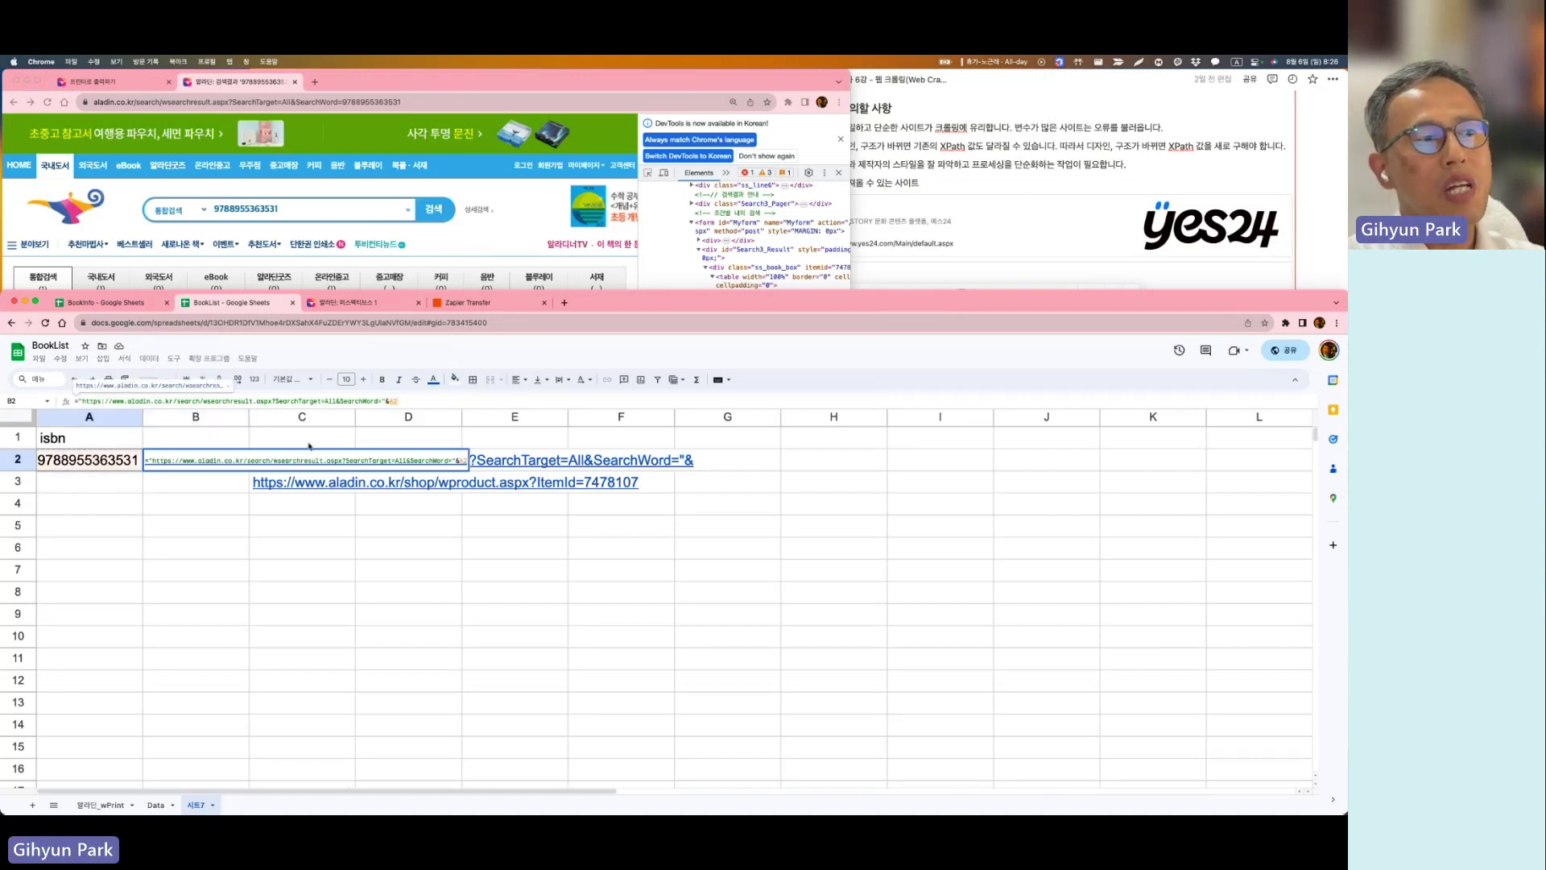
key(Return)
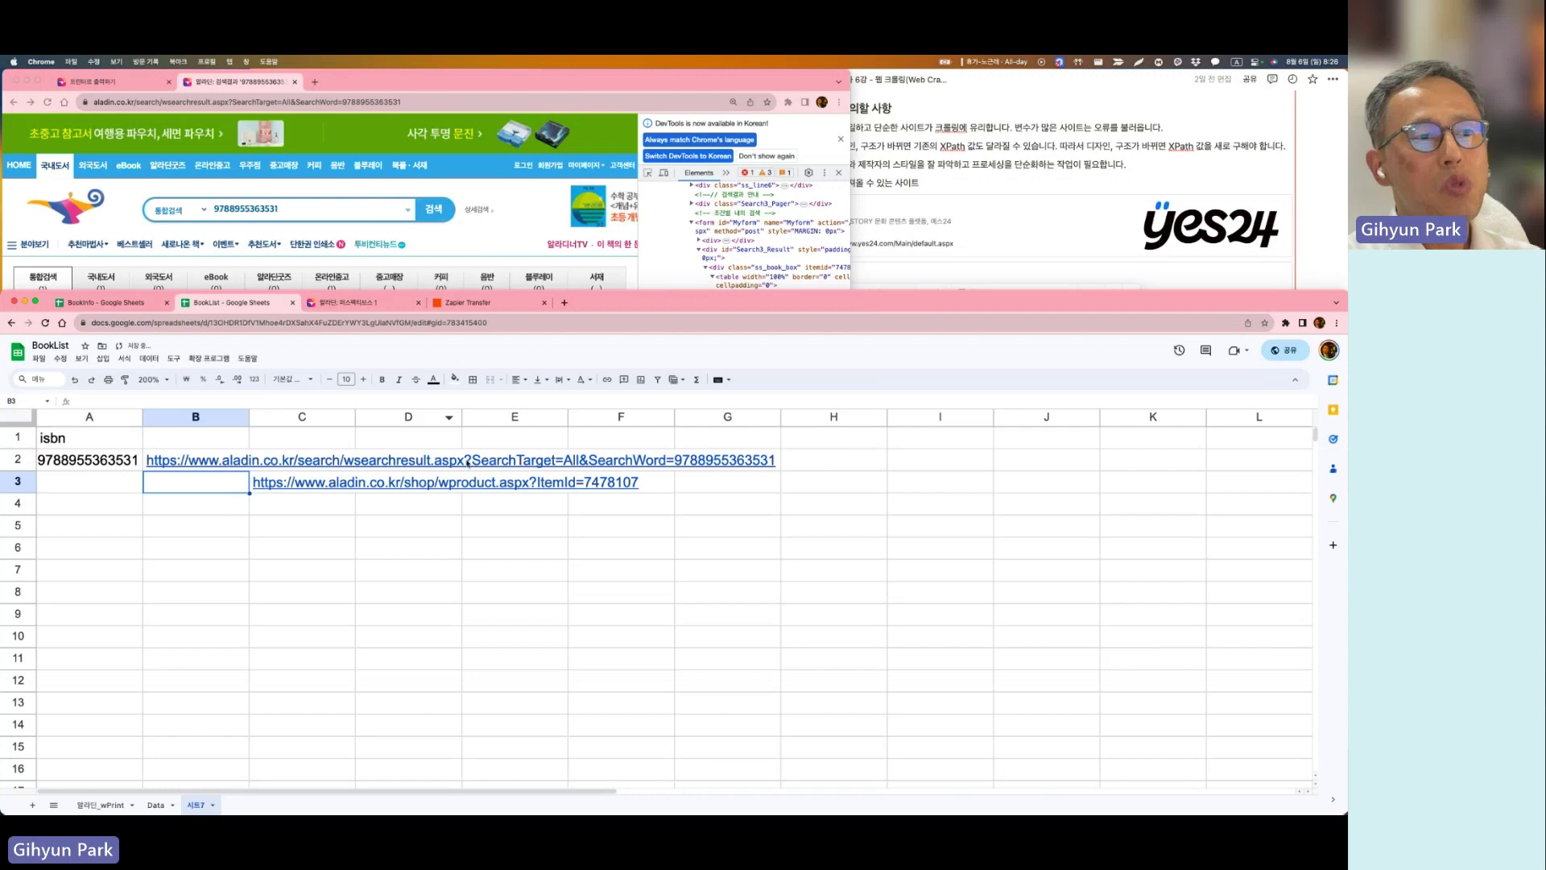
Step: Examine the importxml formula in C3, and highlight its search URL and the XPath in the text editor note
click(508, 222)
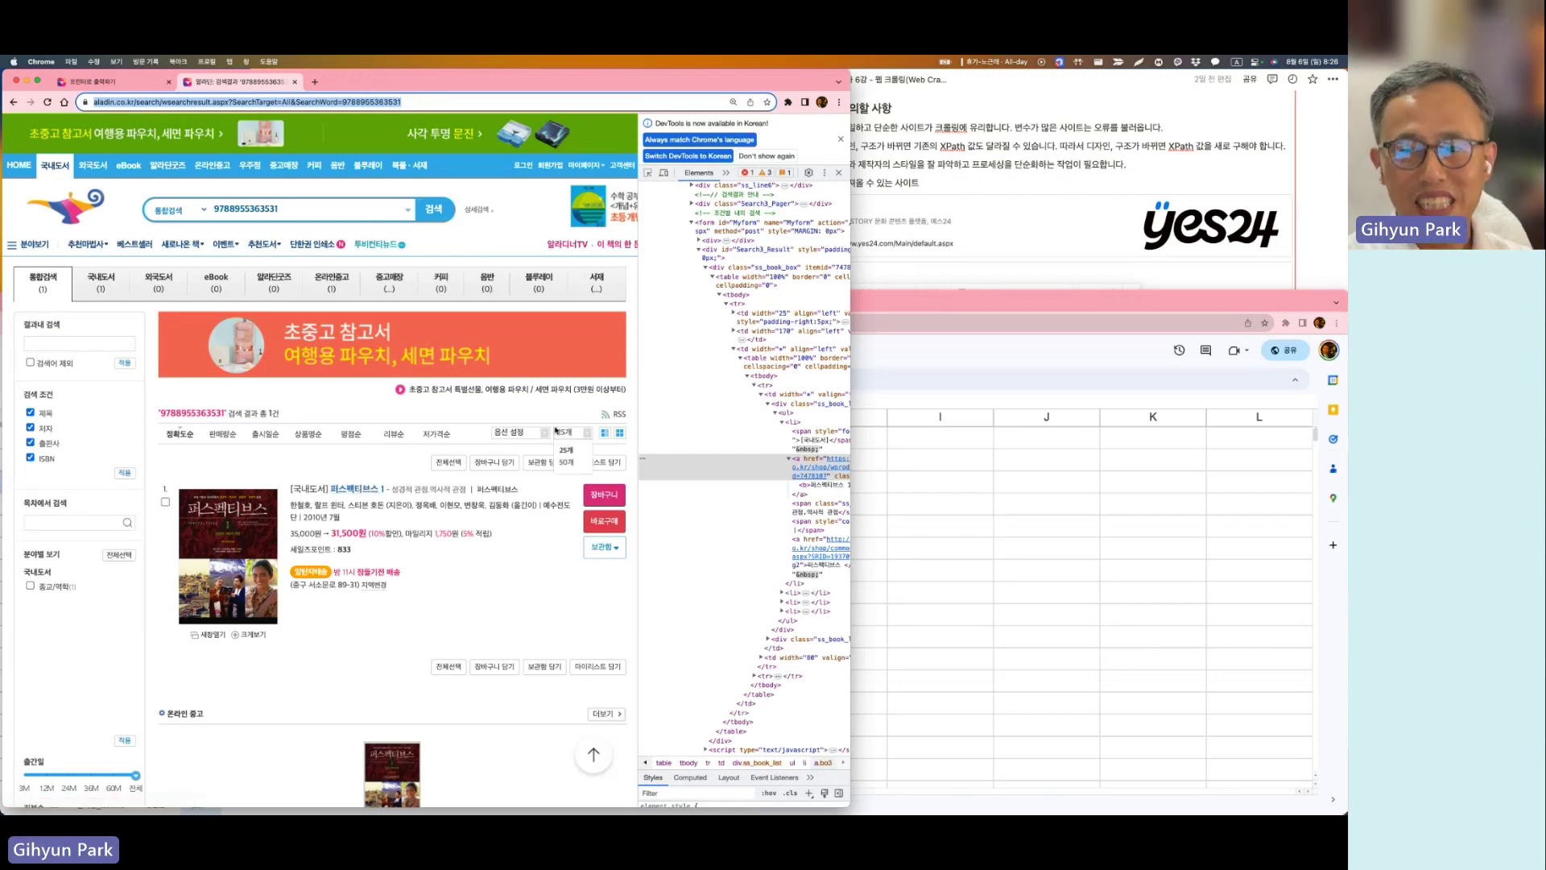
key(super+grave)
click(329, 488)
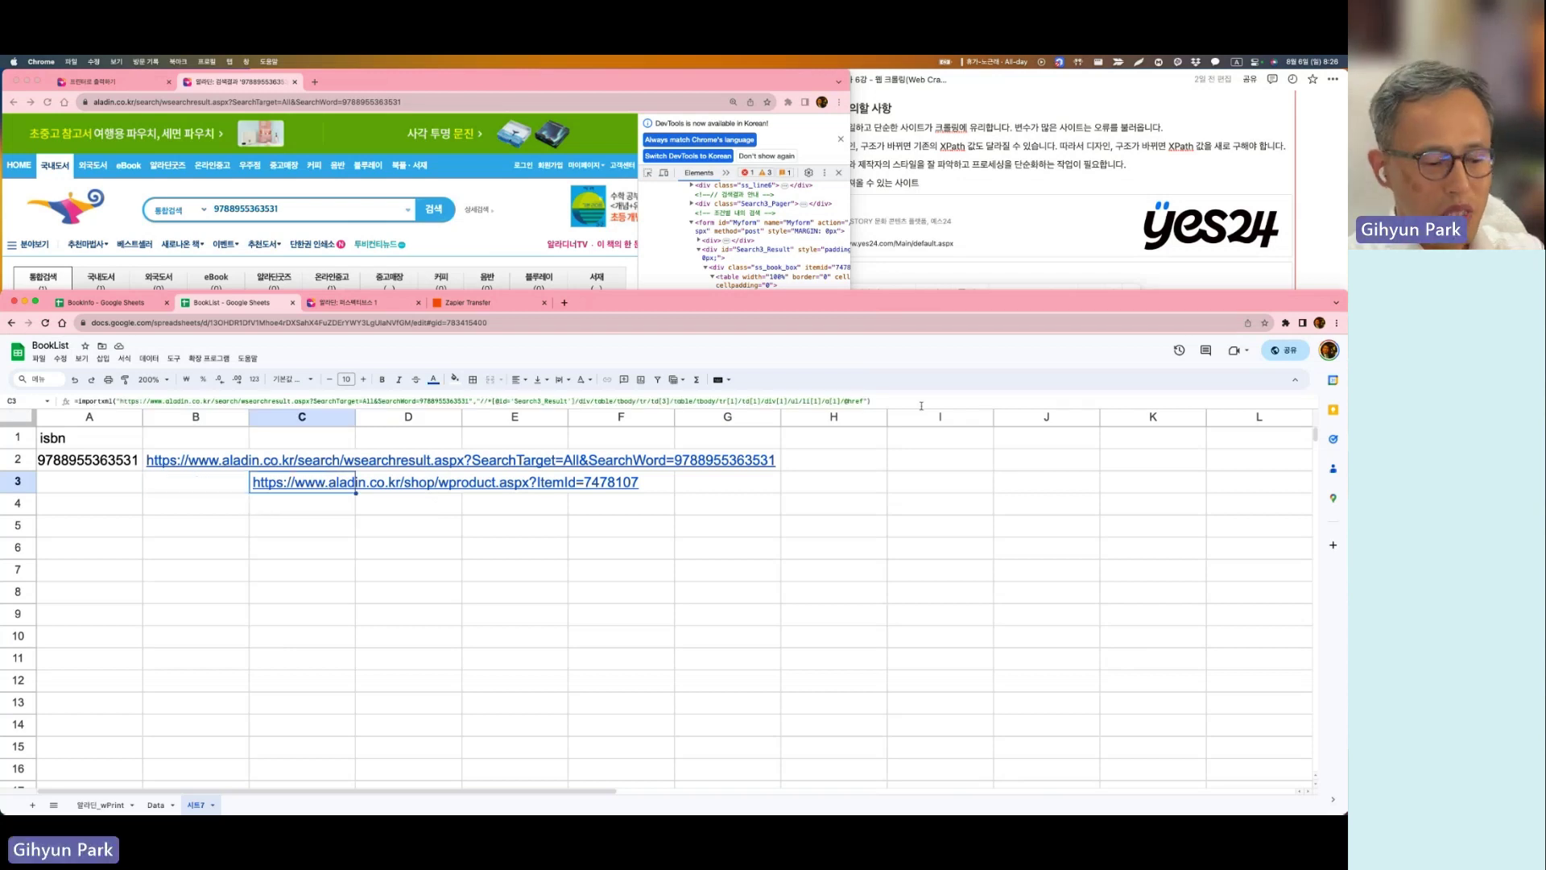
key(super+Tab)
drag(260, 217, 713, 247)
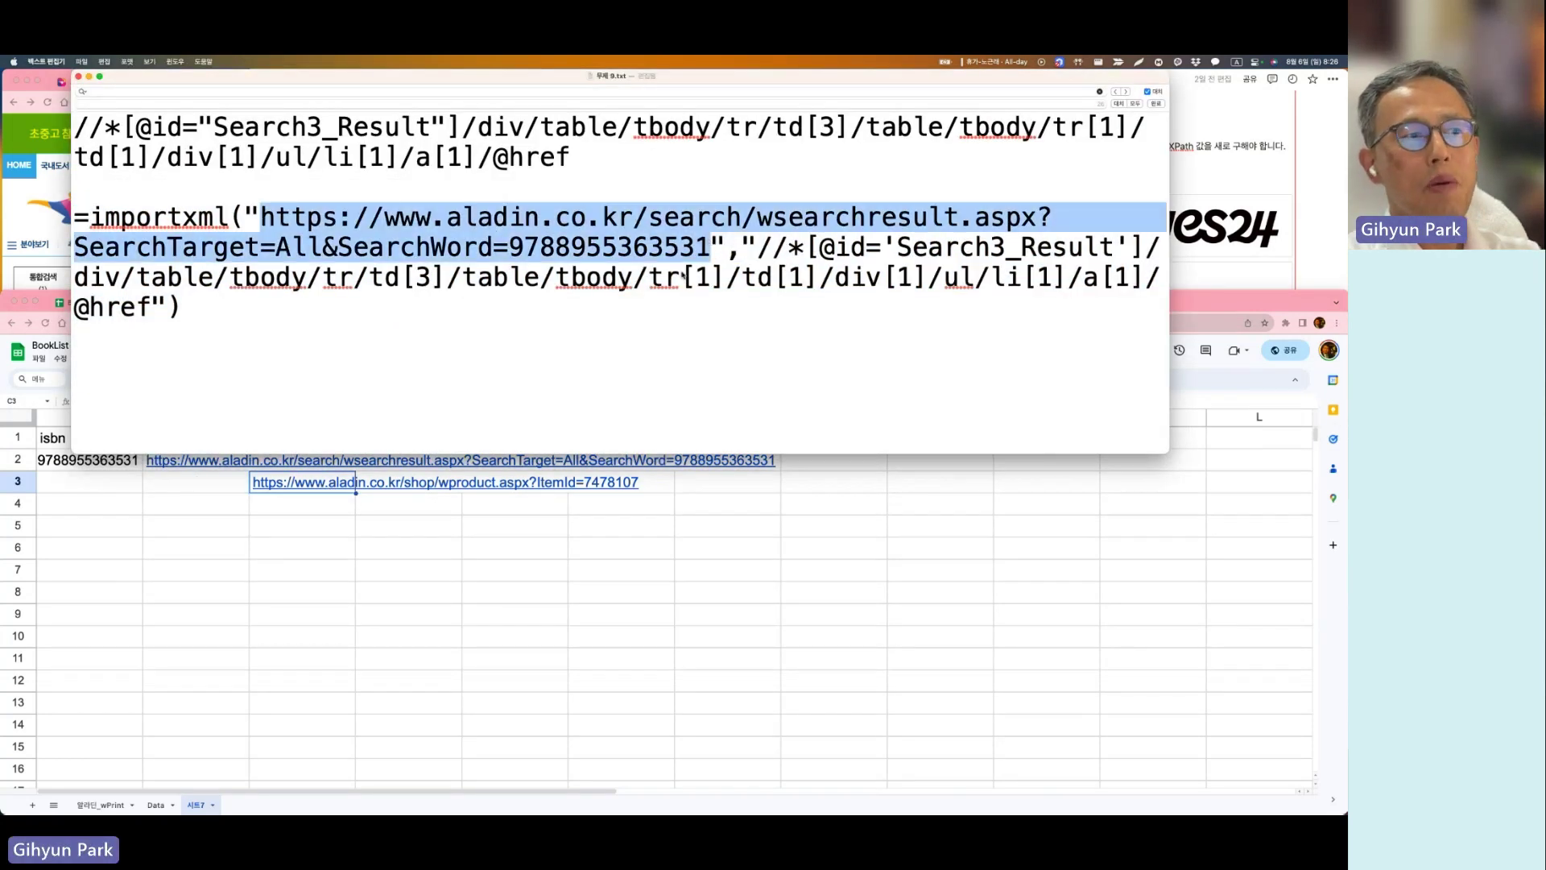
drag(250, 452, 250, 378)
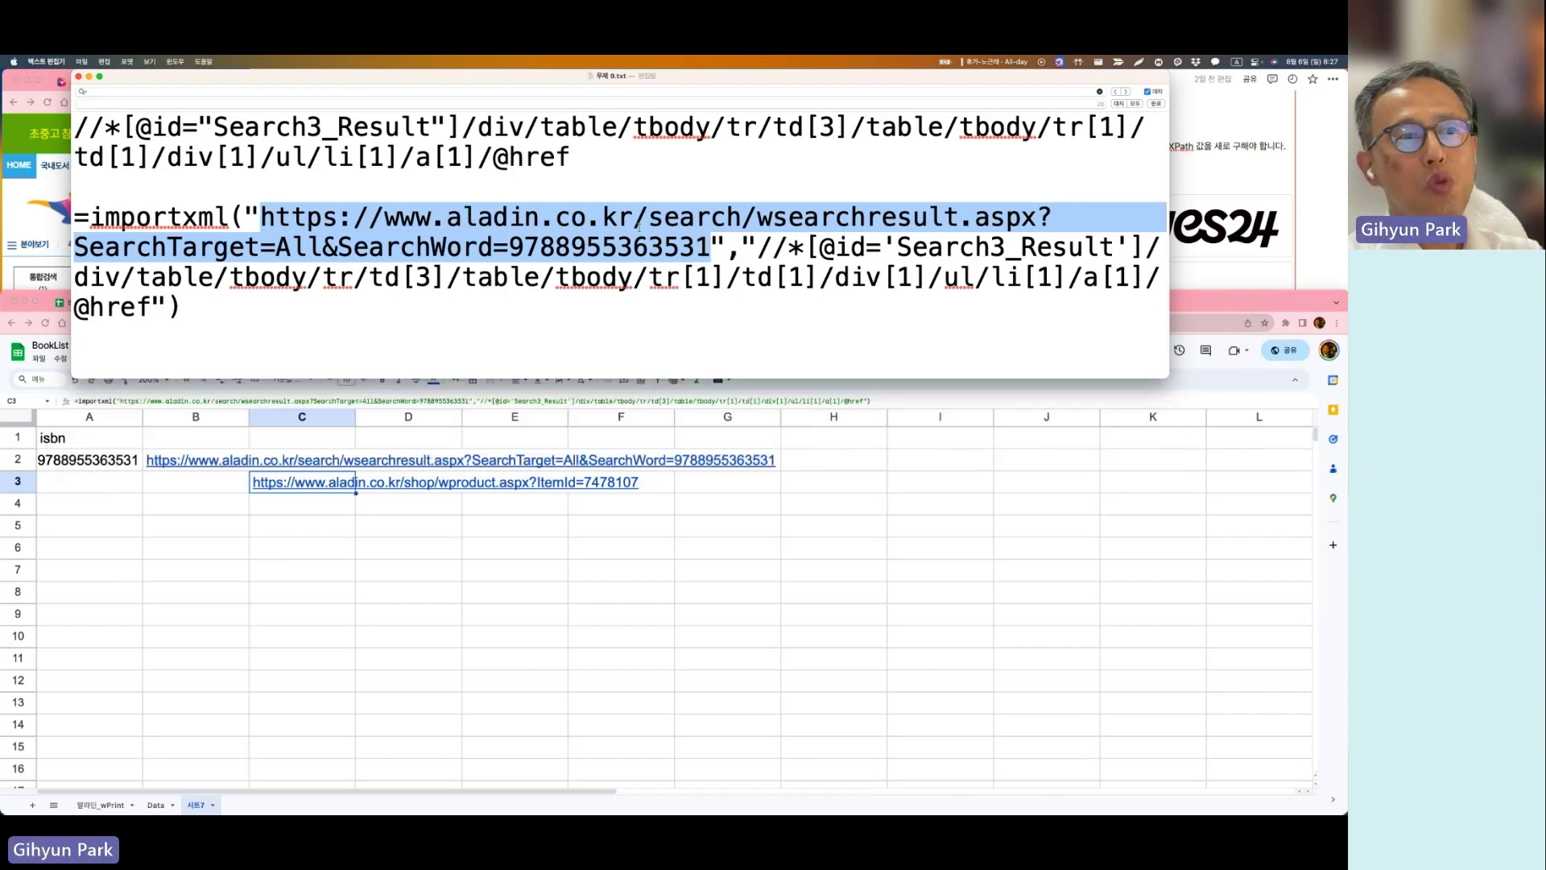
drag(570, 158, 35, 117)
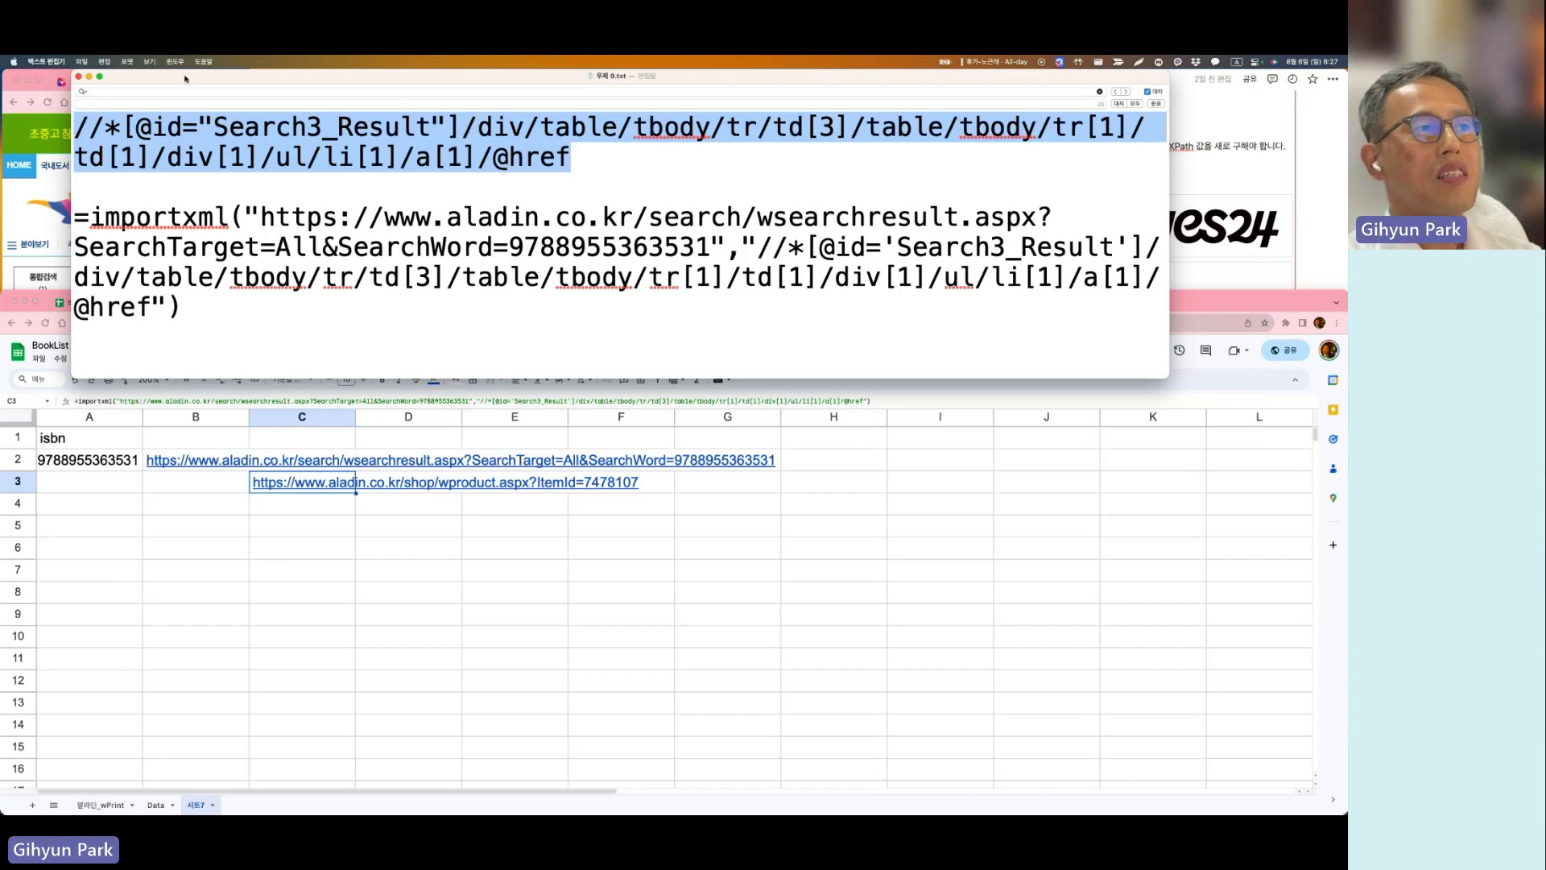
drag(184, 78, 285, 253)
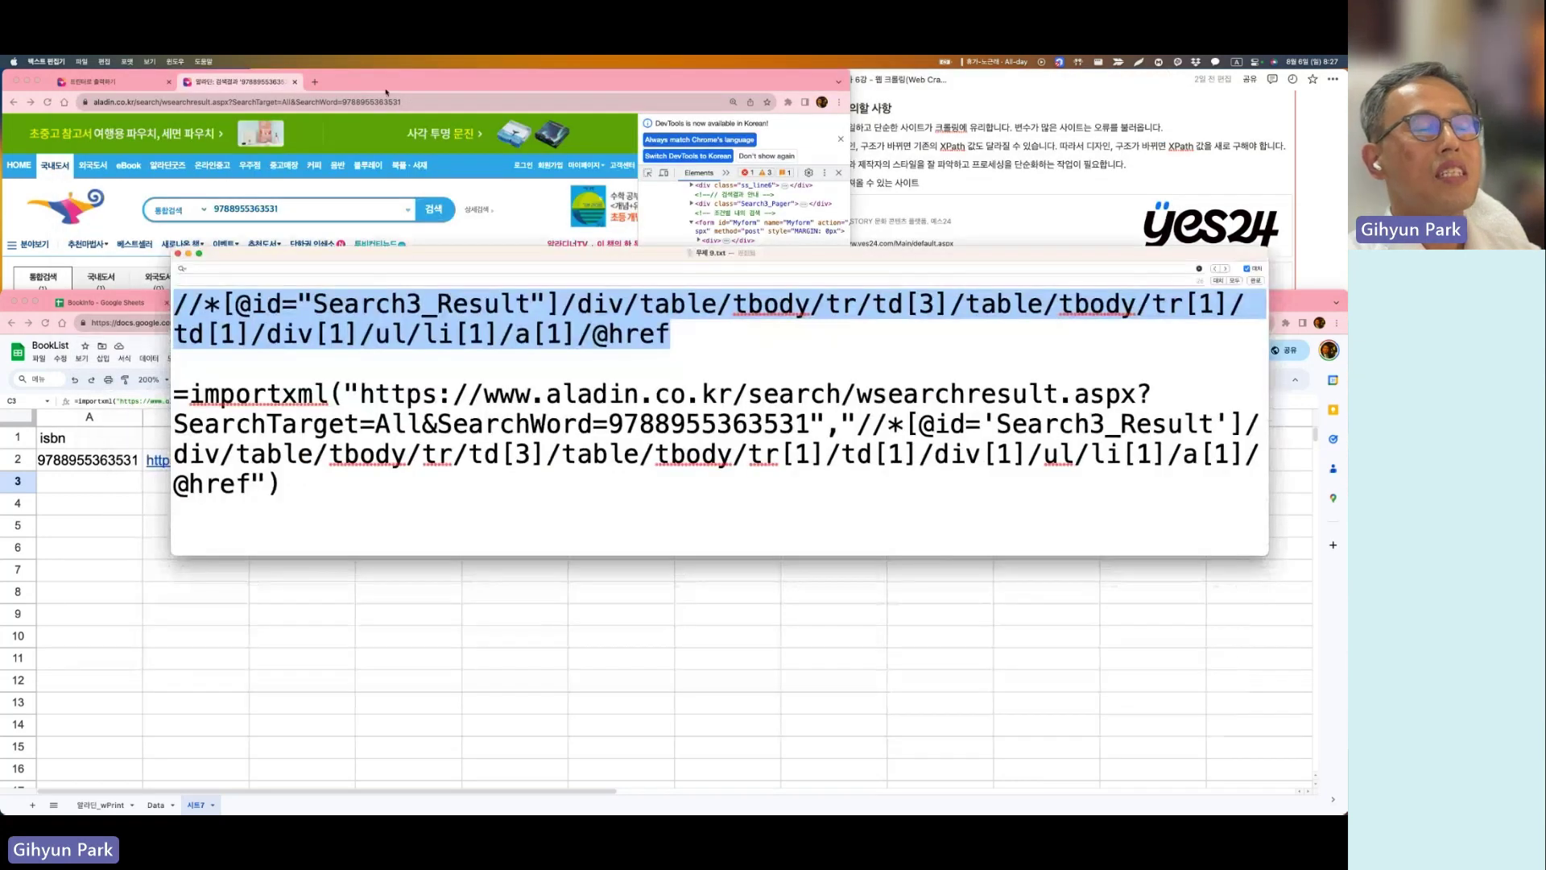
click(390, 99)
click(360, 487)
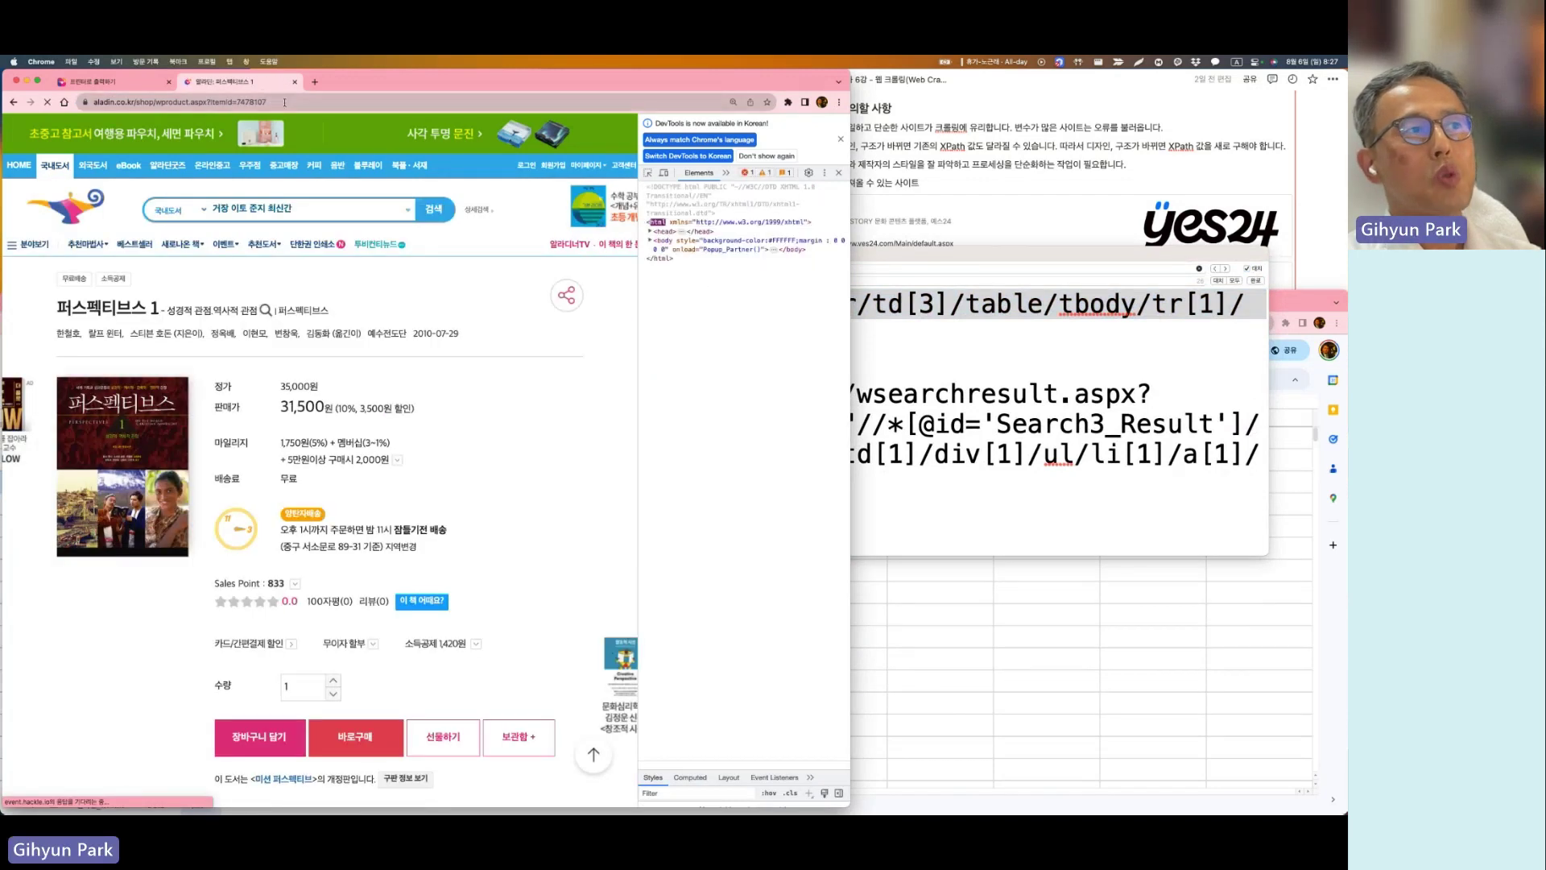
key(super+Tab)
key(Return)
text(https://www.aladin.co.kr/shop/wproduct.aspx?ItemId=7478107)
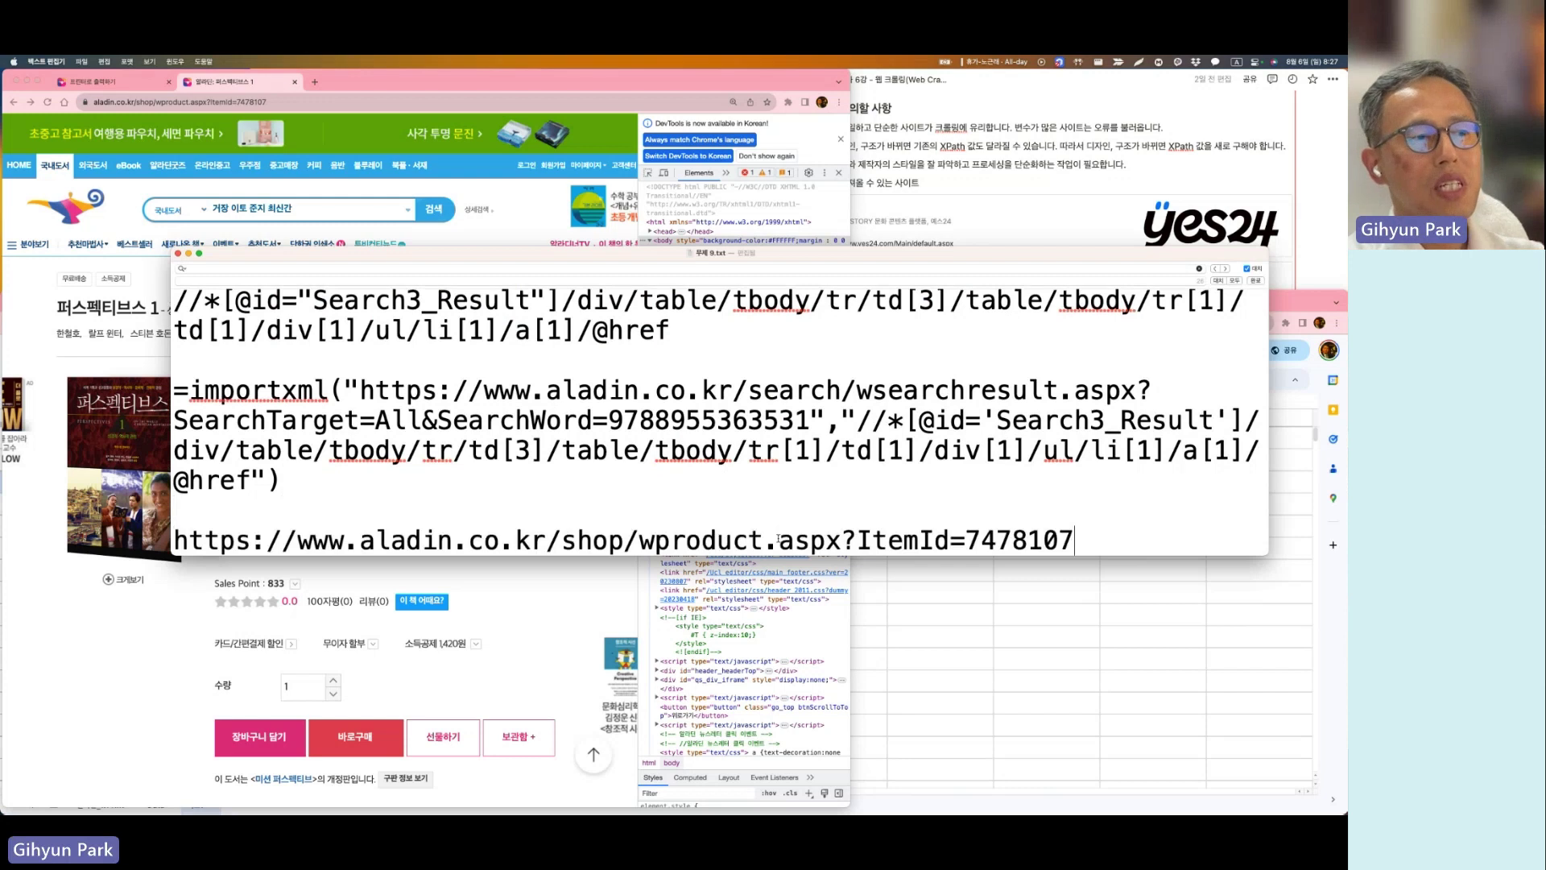
triple_click(1088, 545)
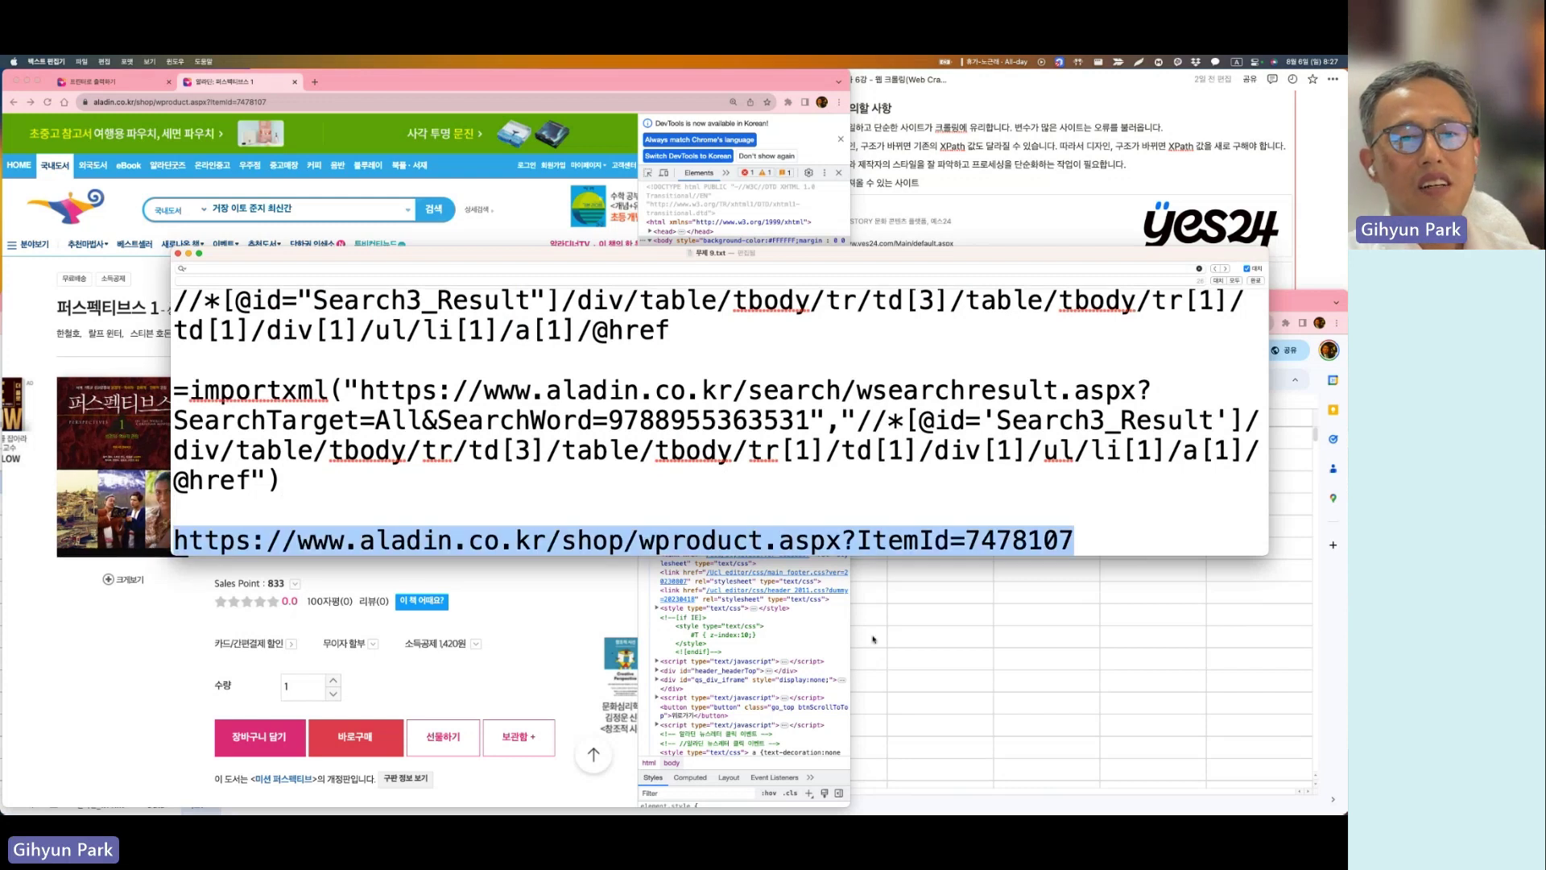
Step: Switch to the BookList sheet, review cells A2 and B2, and undo the importxml formula's placement in C3 to restore it in C2
key(super+Tab)
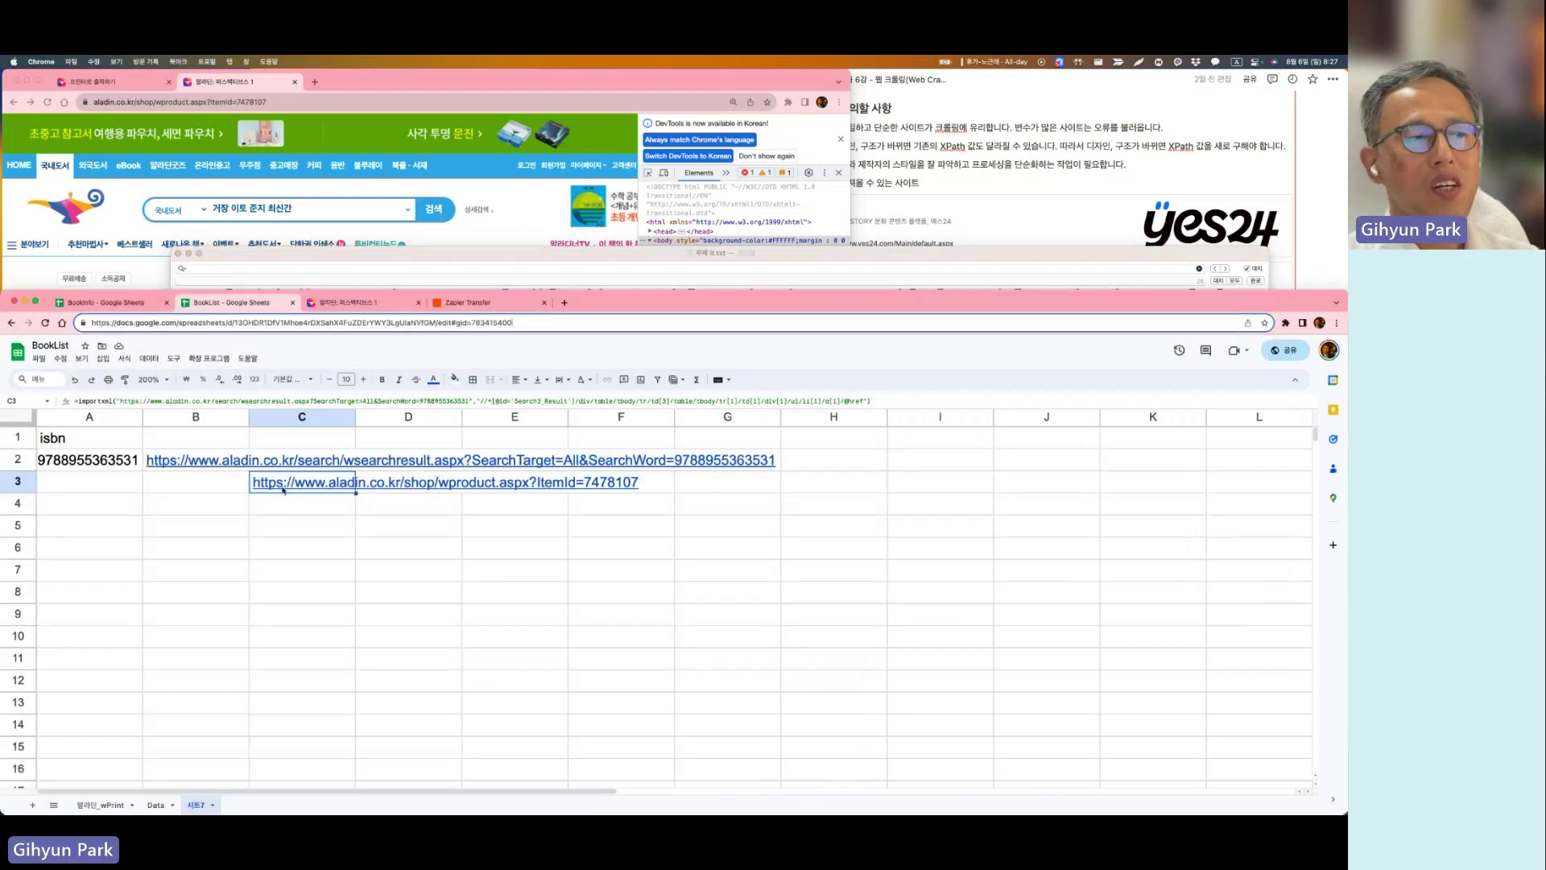
click(81, 460)
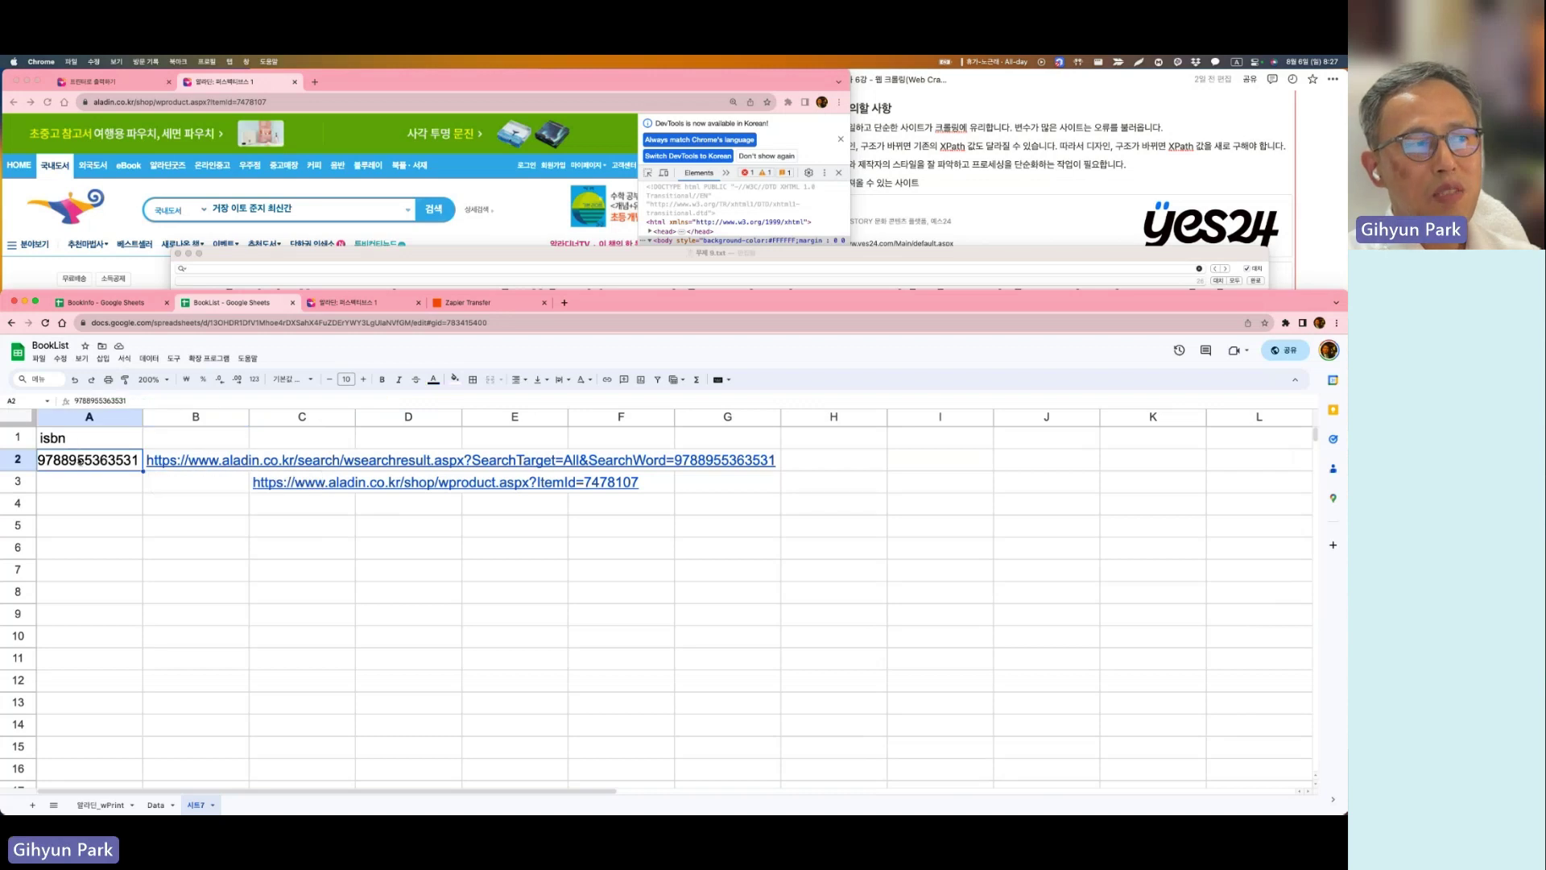
click(192, 462)
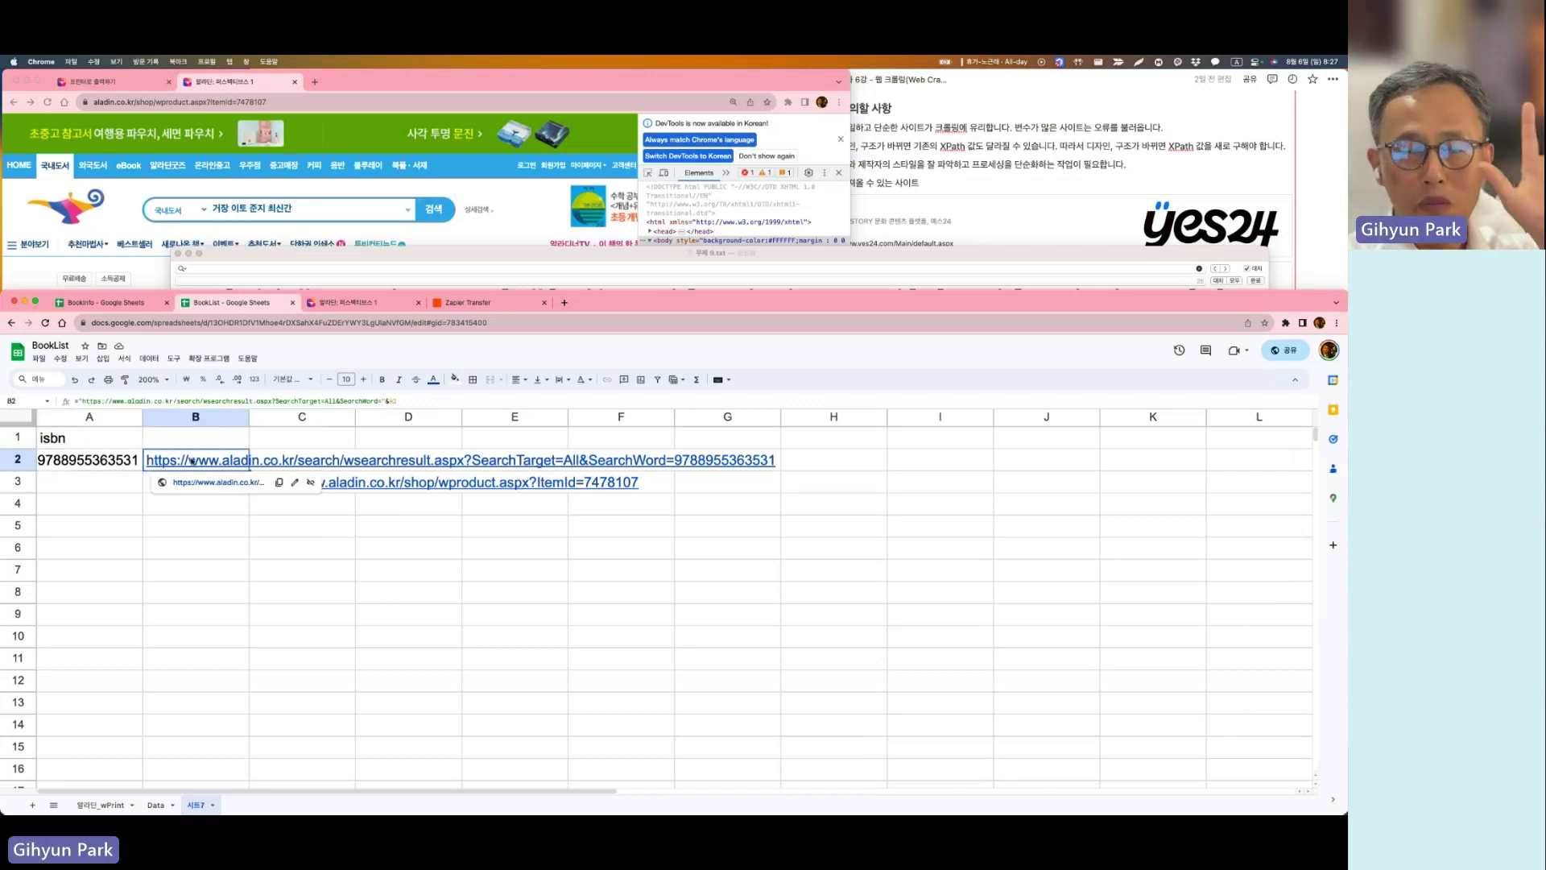
click(287, 461)
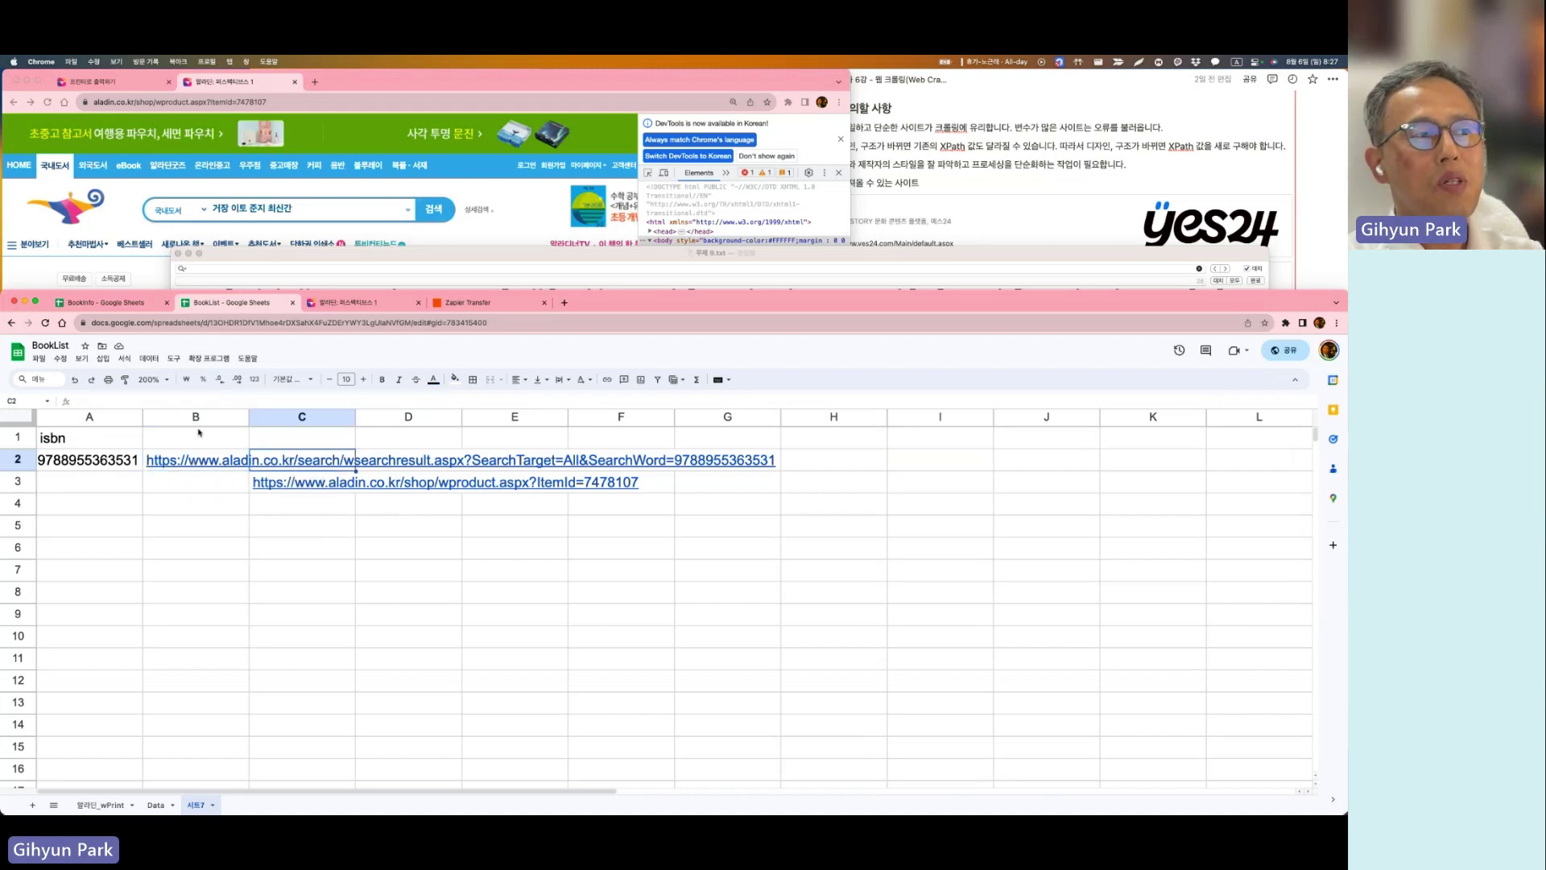
key(ctrl+z)
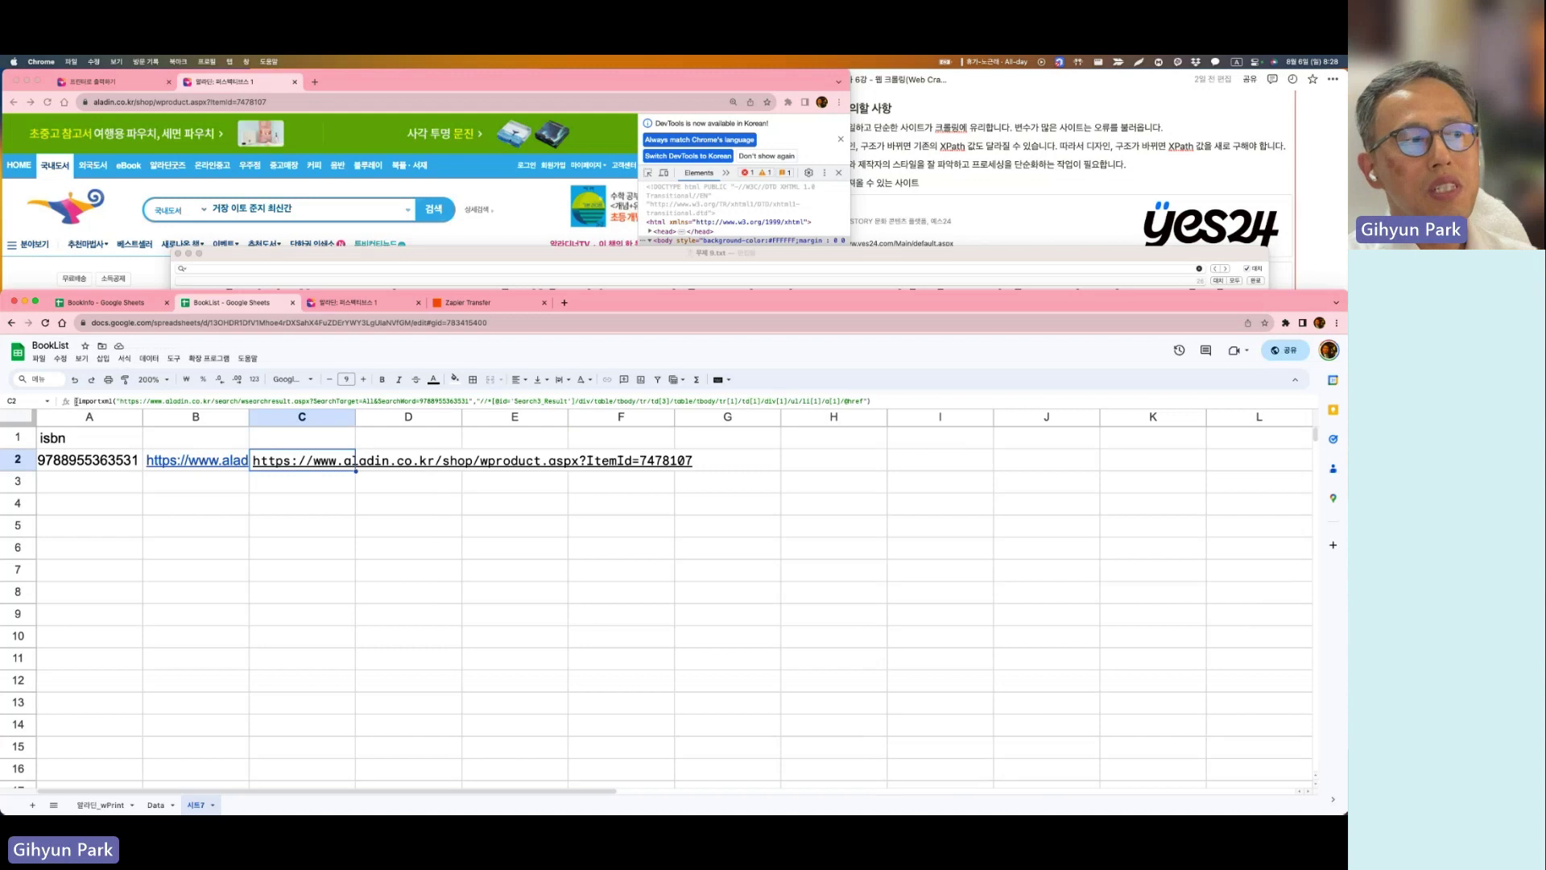
Step: Examine the importxml formula in C2, comparing its search URL and XPath with the text note, and leave the cell unchanged
drag(76, 401, 114, 401)
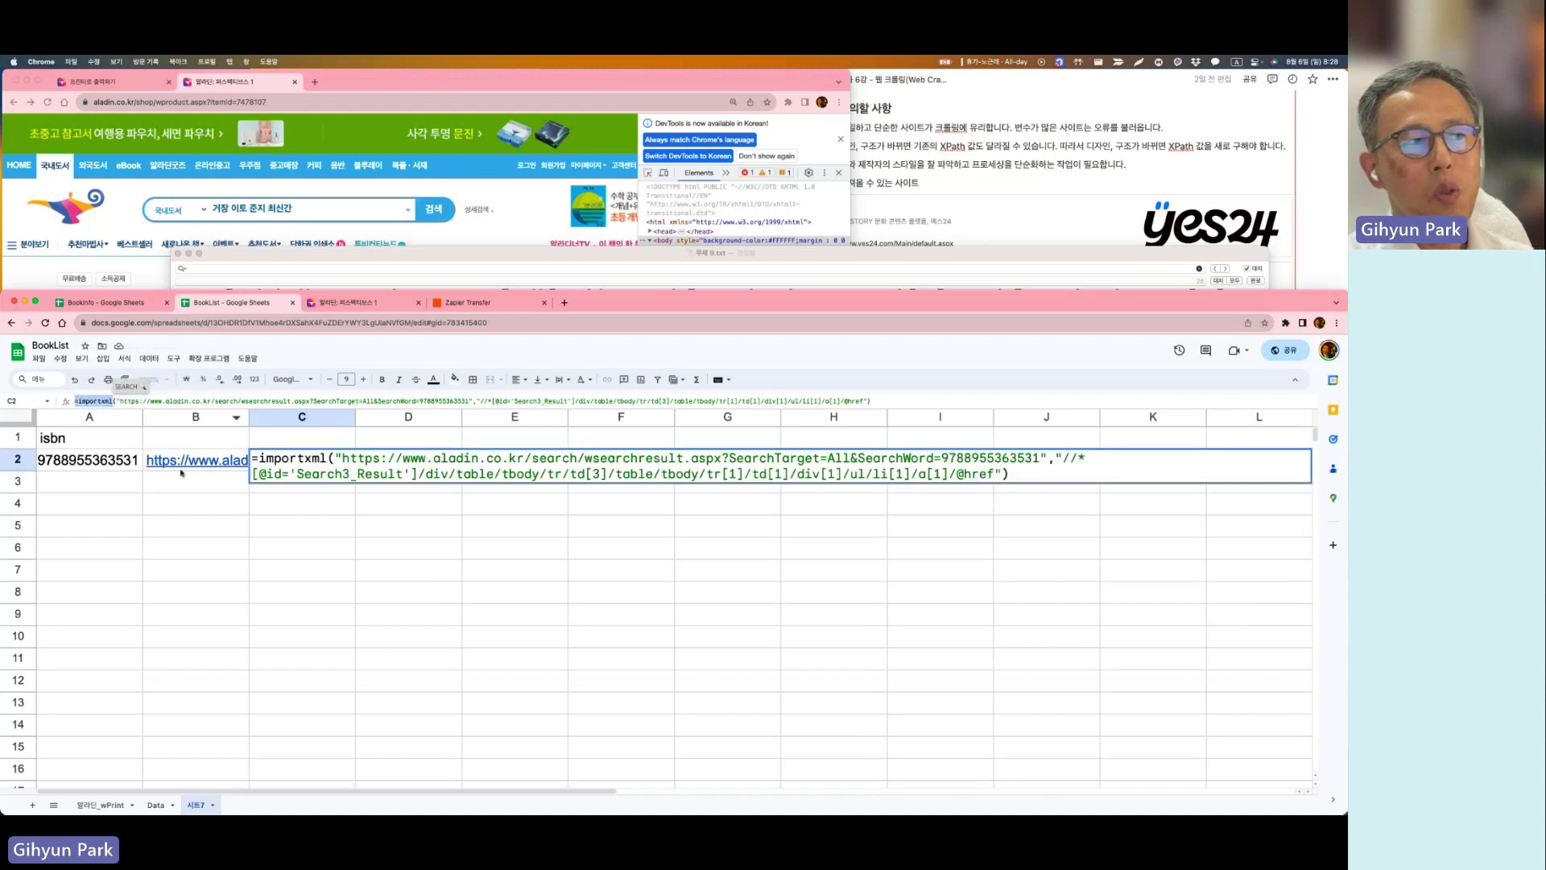
mouse_move(219, 470)
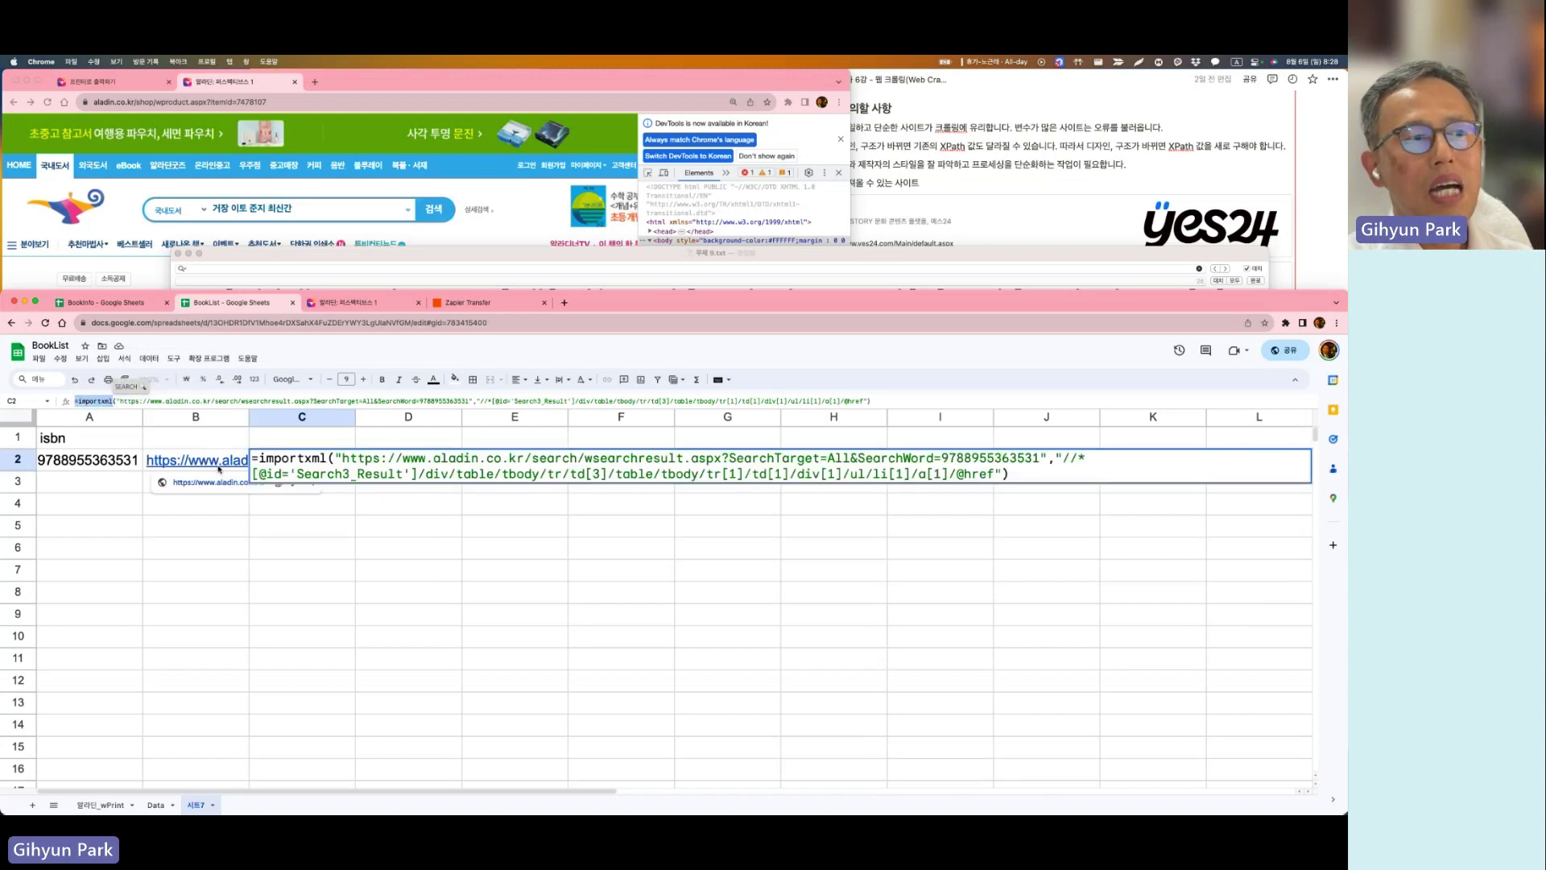
click(805, 264)
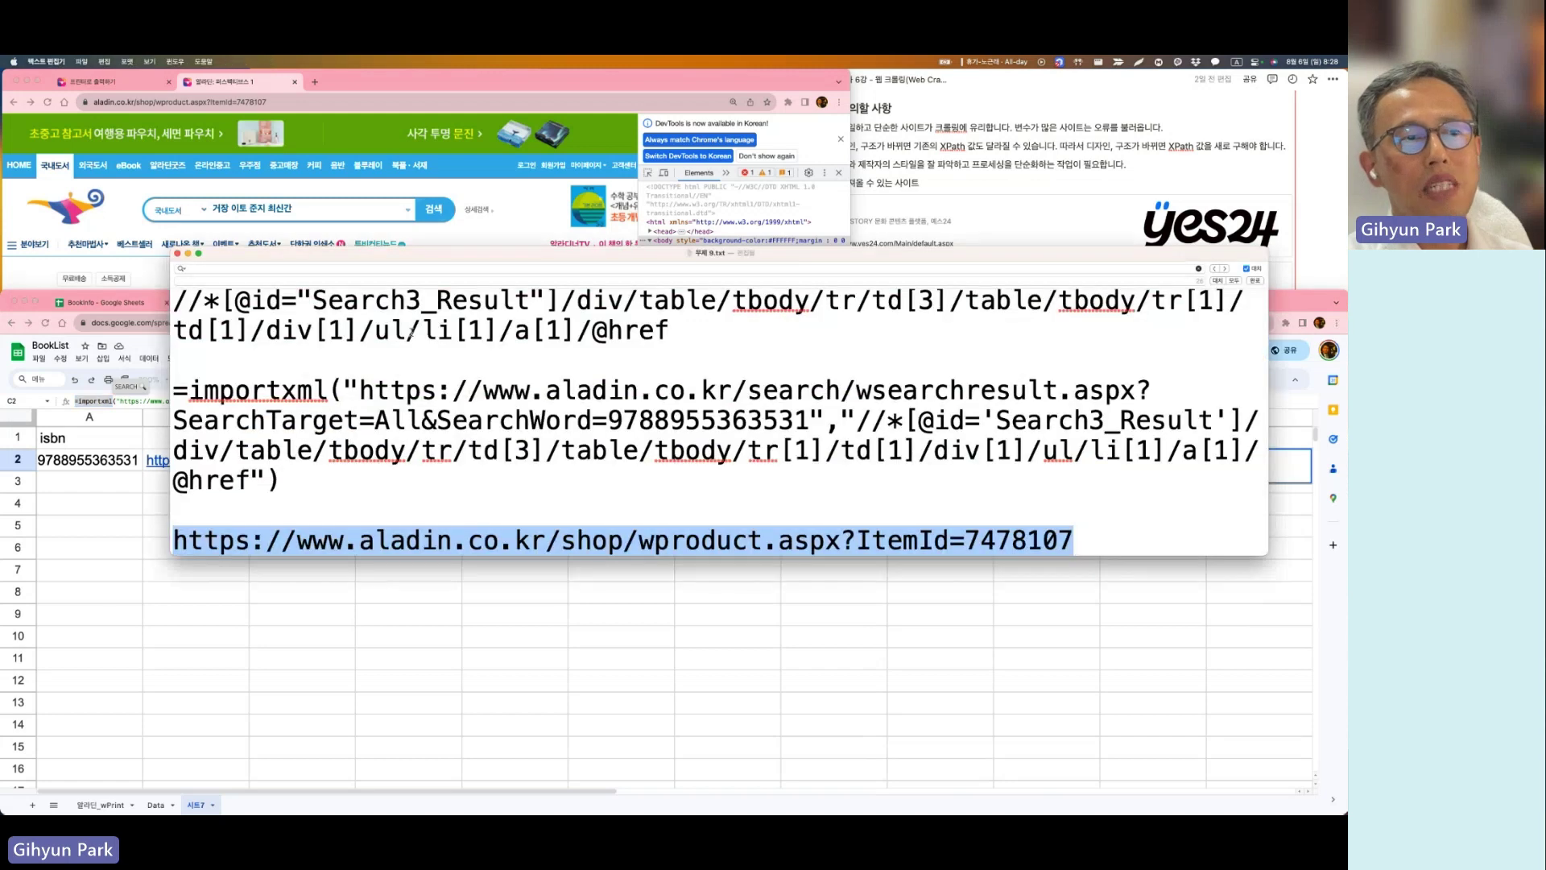
key(super+Tab)
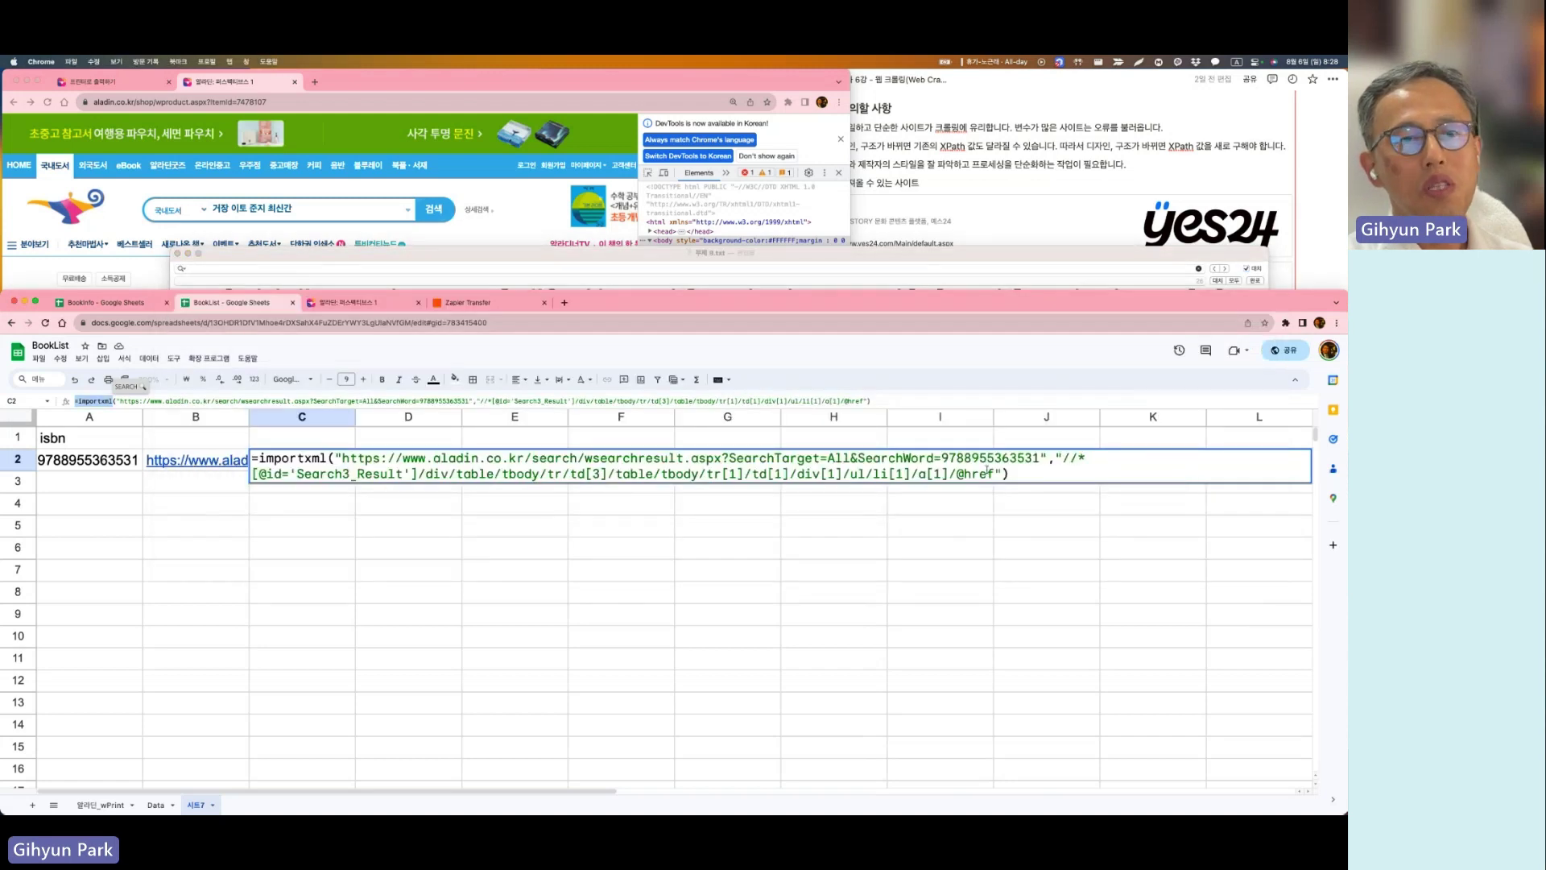
click(727, 592)
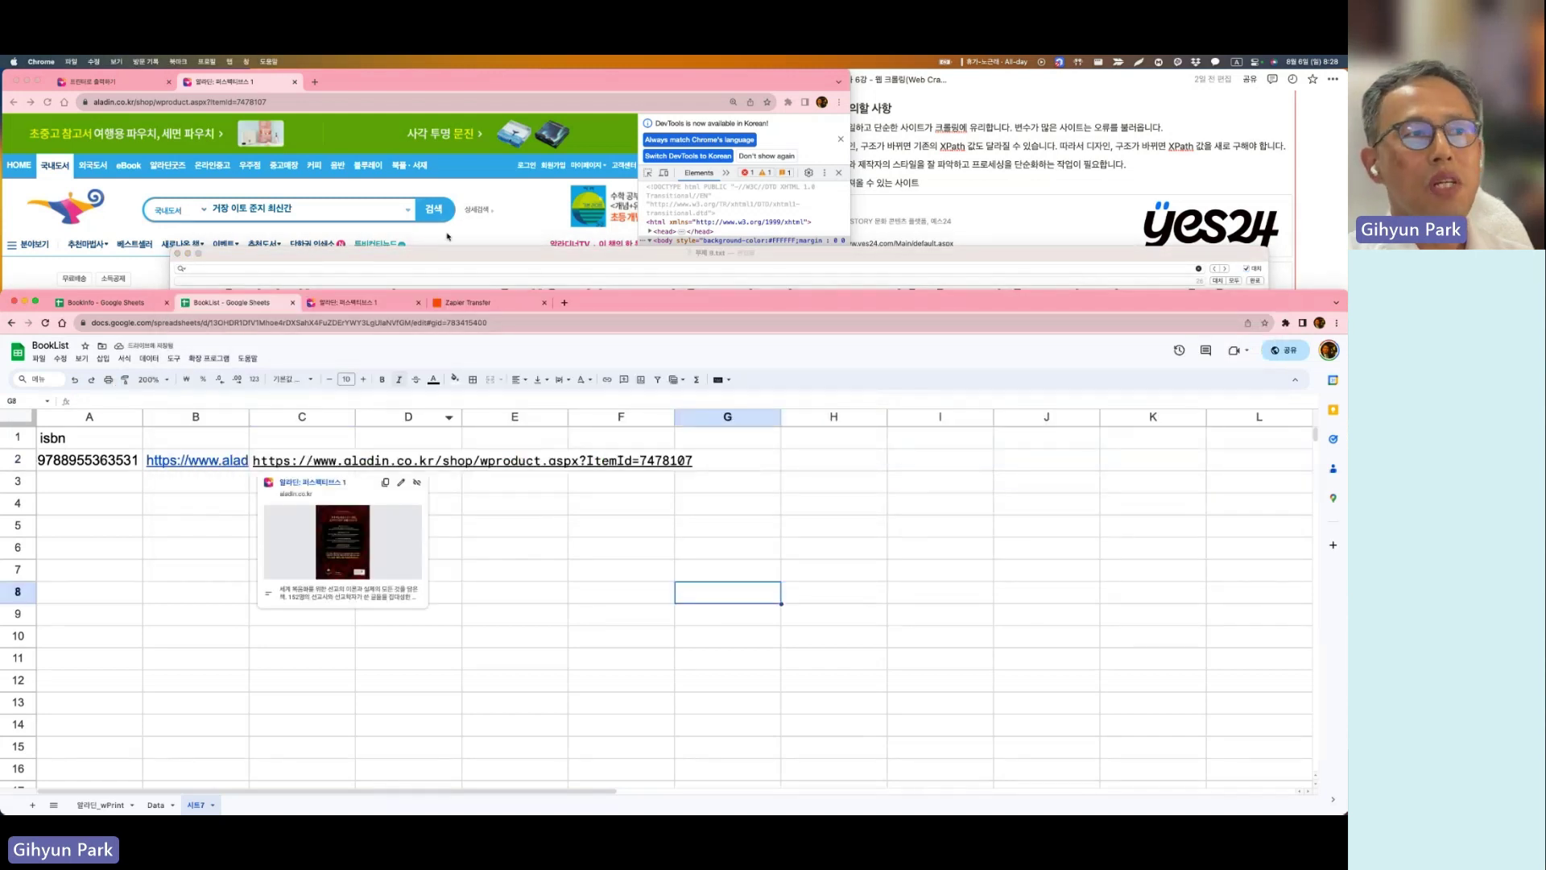
Step: Examine the Aladin product page for the book's title, authors, price and basic information including the ISBN
key(super+grave)
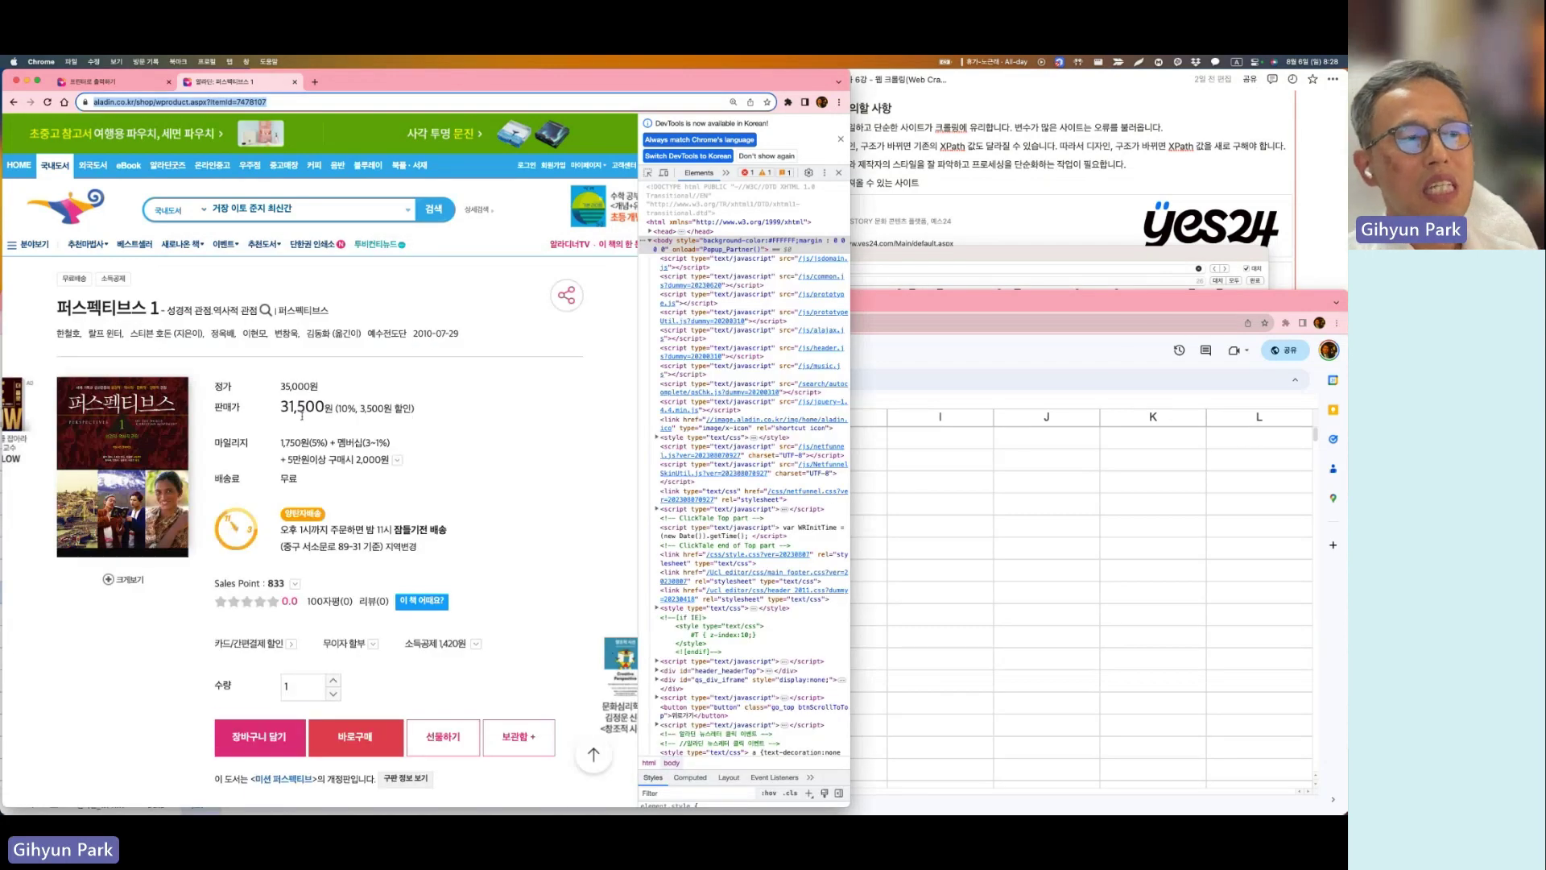
scroll(302, 416, down, 10)
scroll(302, 415, up, 10)
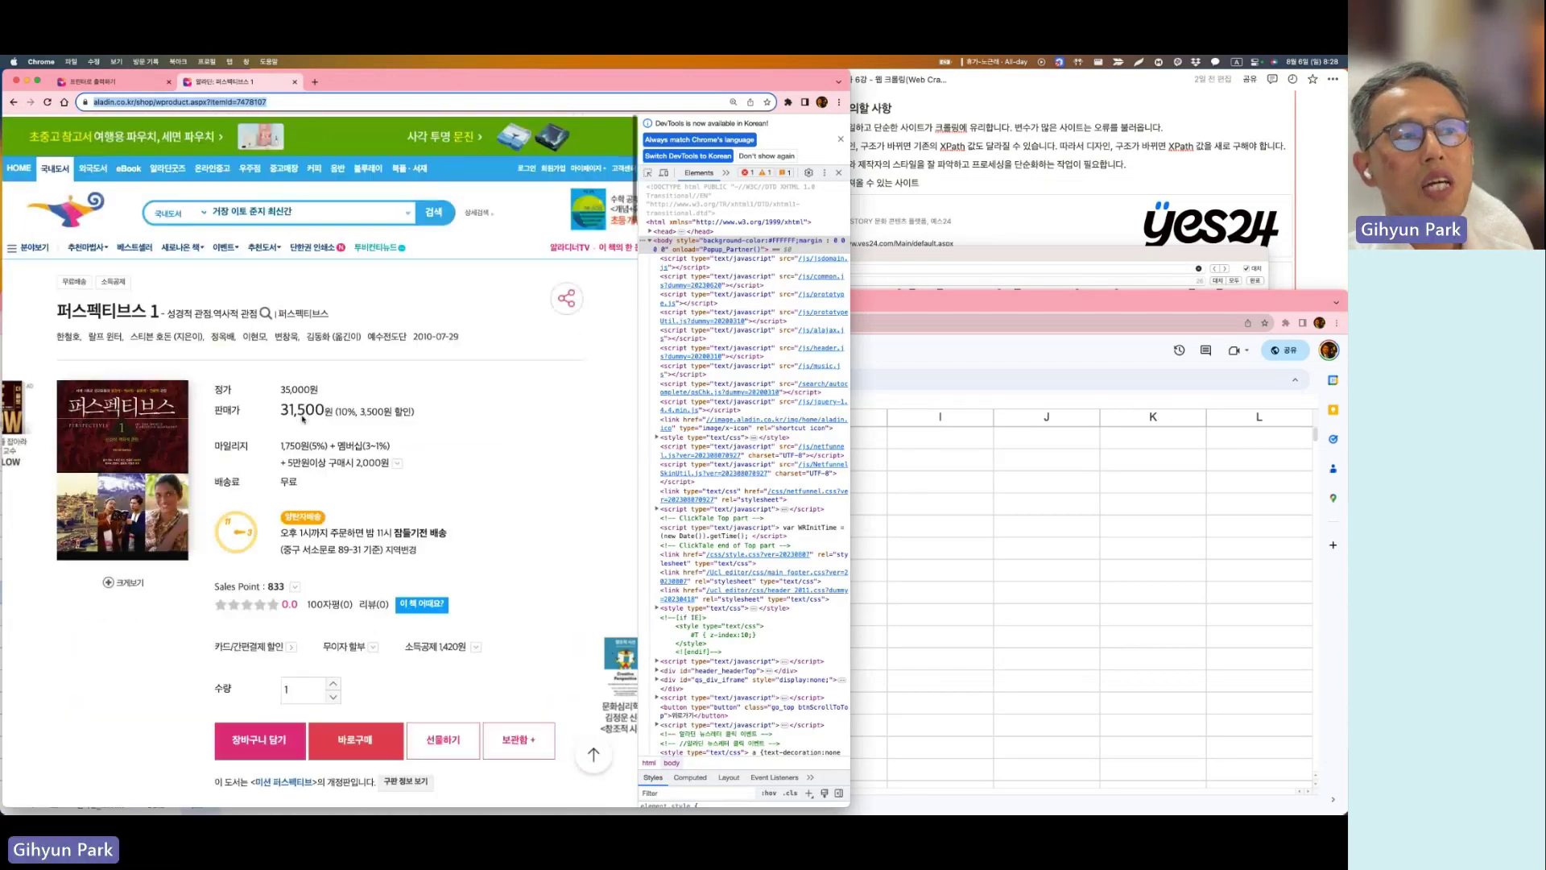
scroll(302, 418, down, 1)
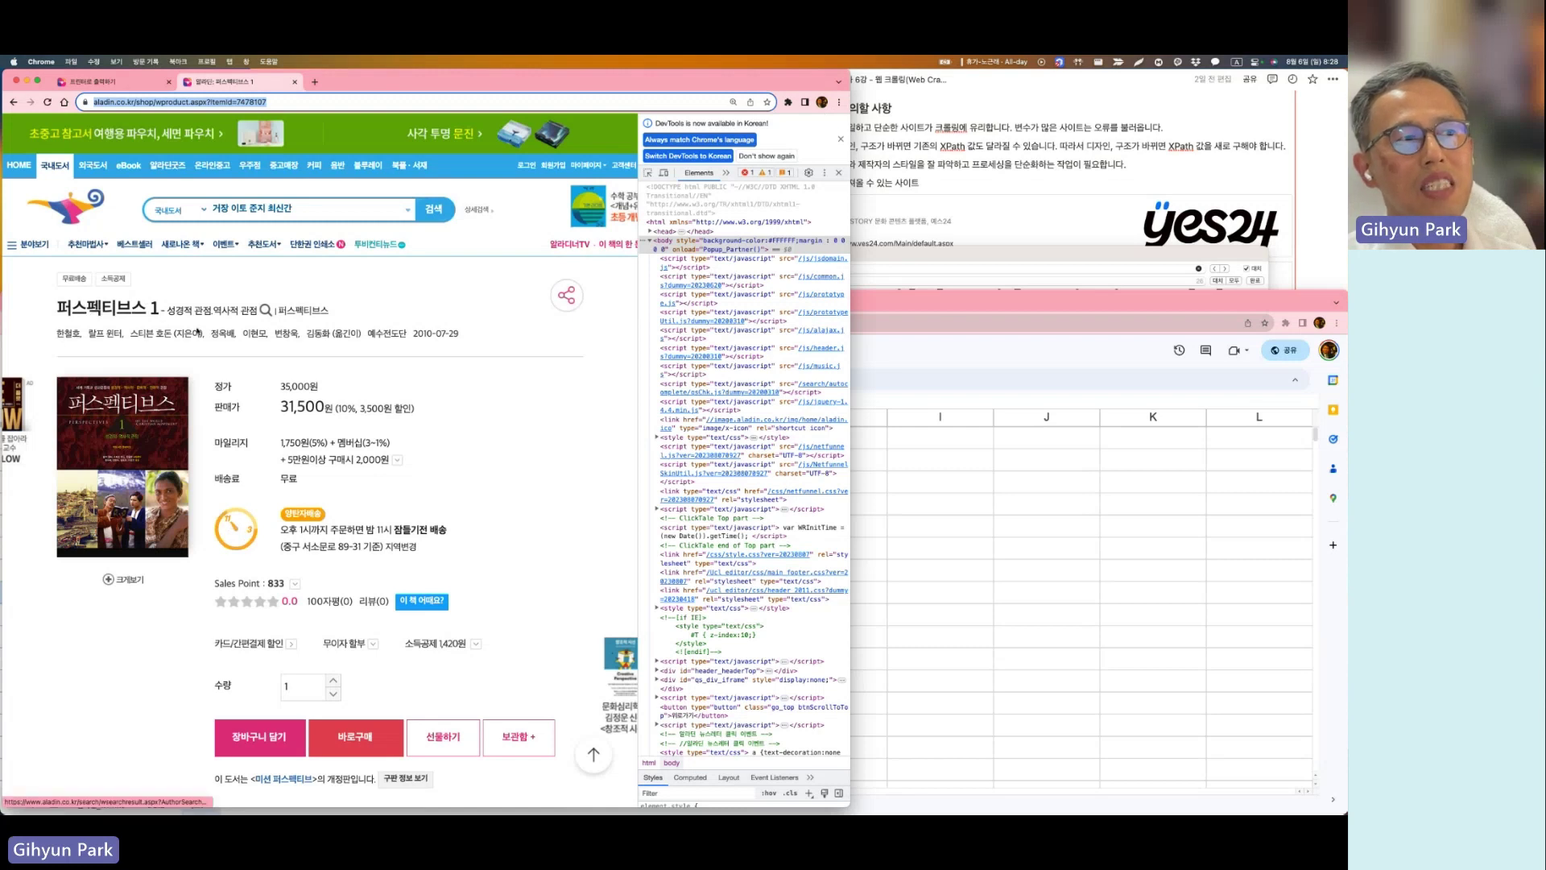
scroll(353, 235, down, 3)
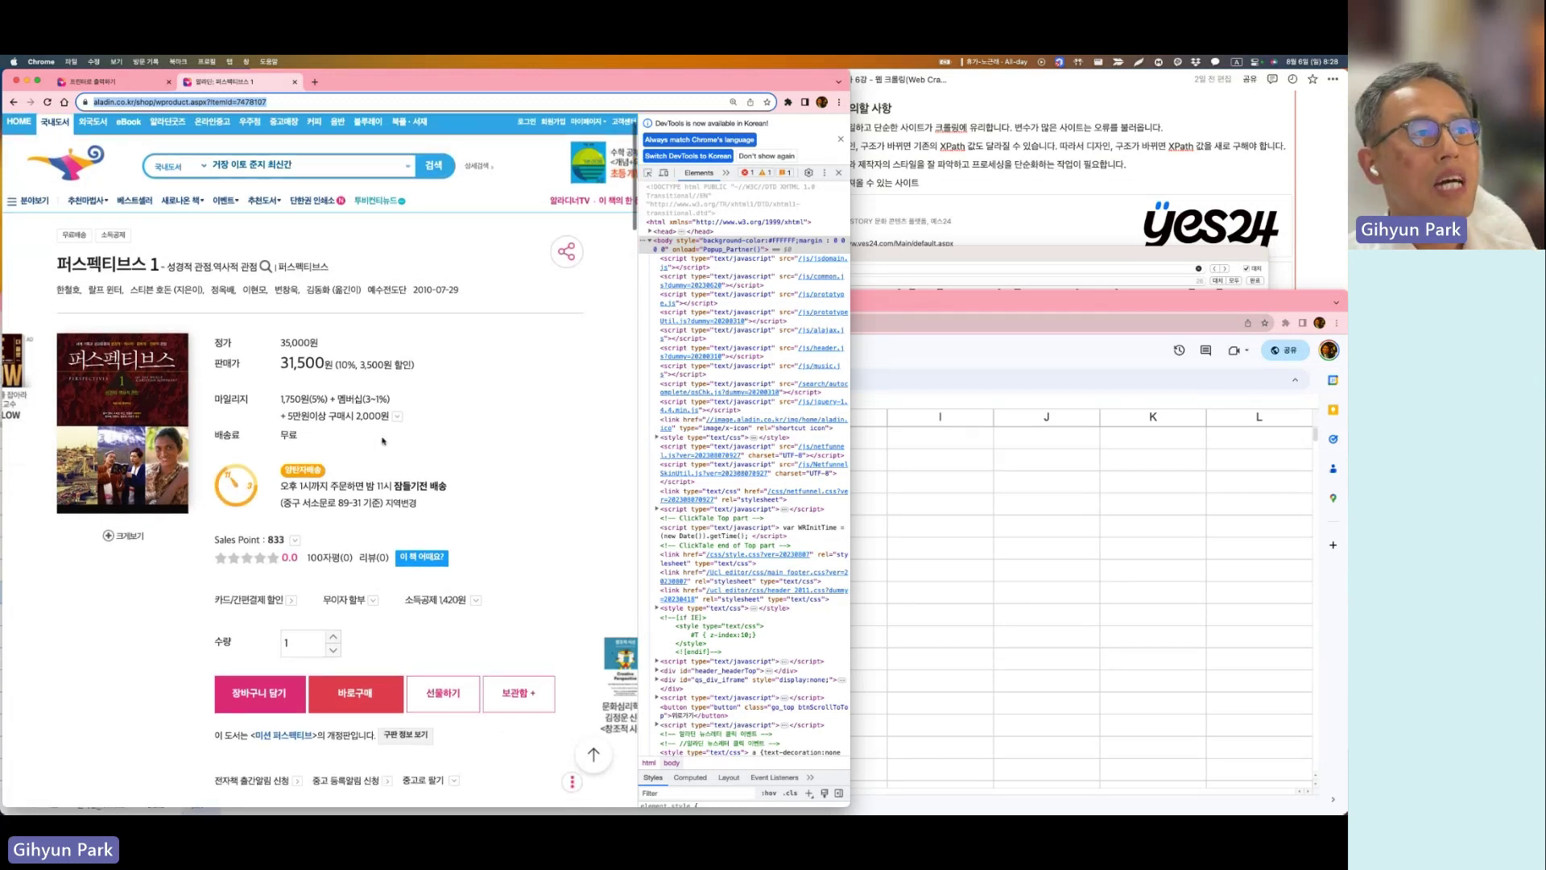
scroll(353, 234, down, 10)
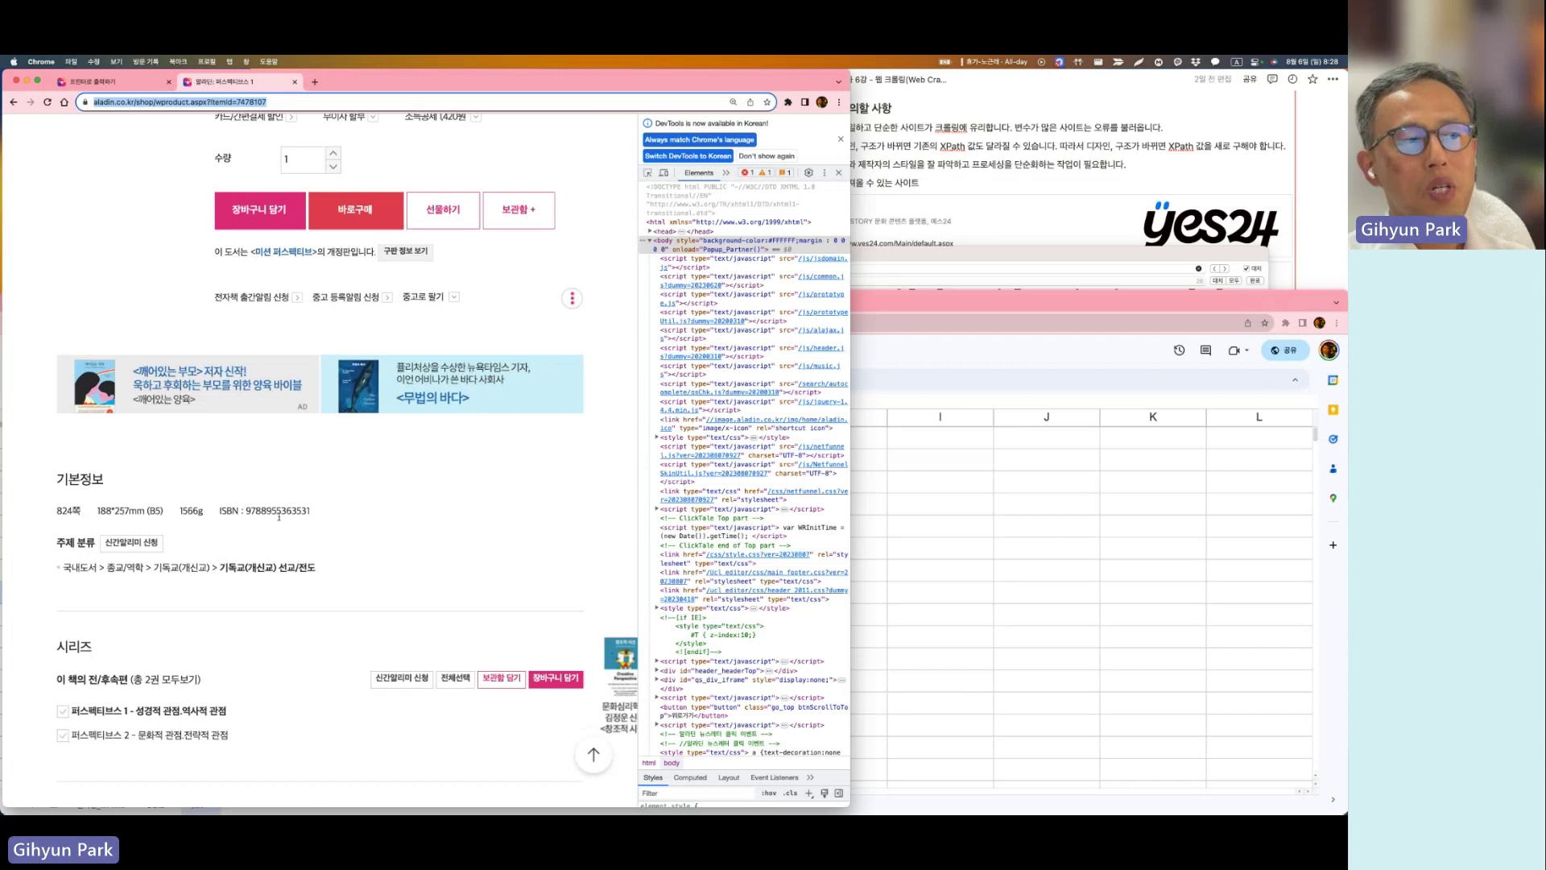
scroll(290, 516, up, 15)
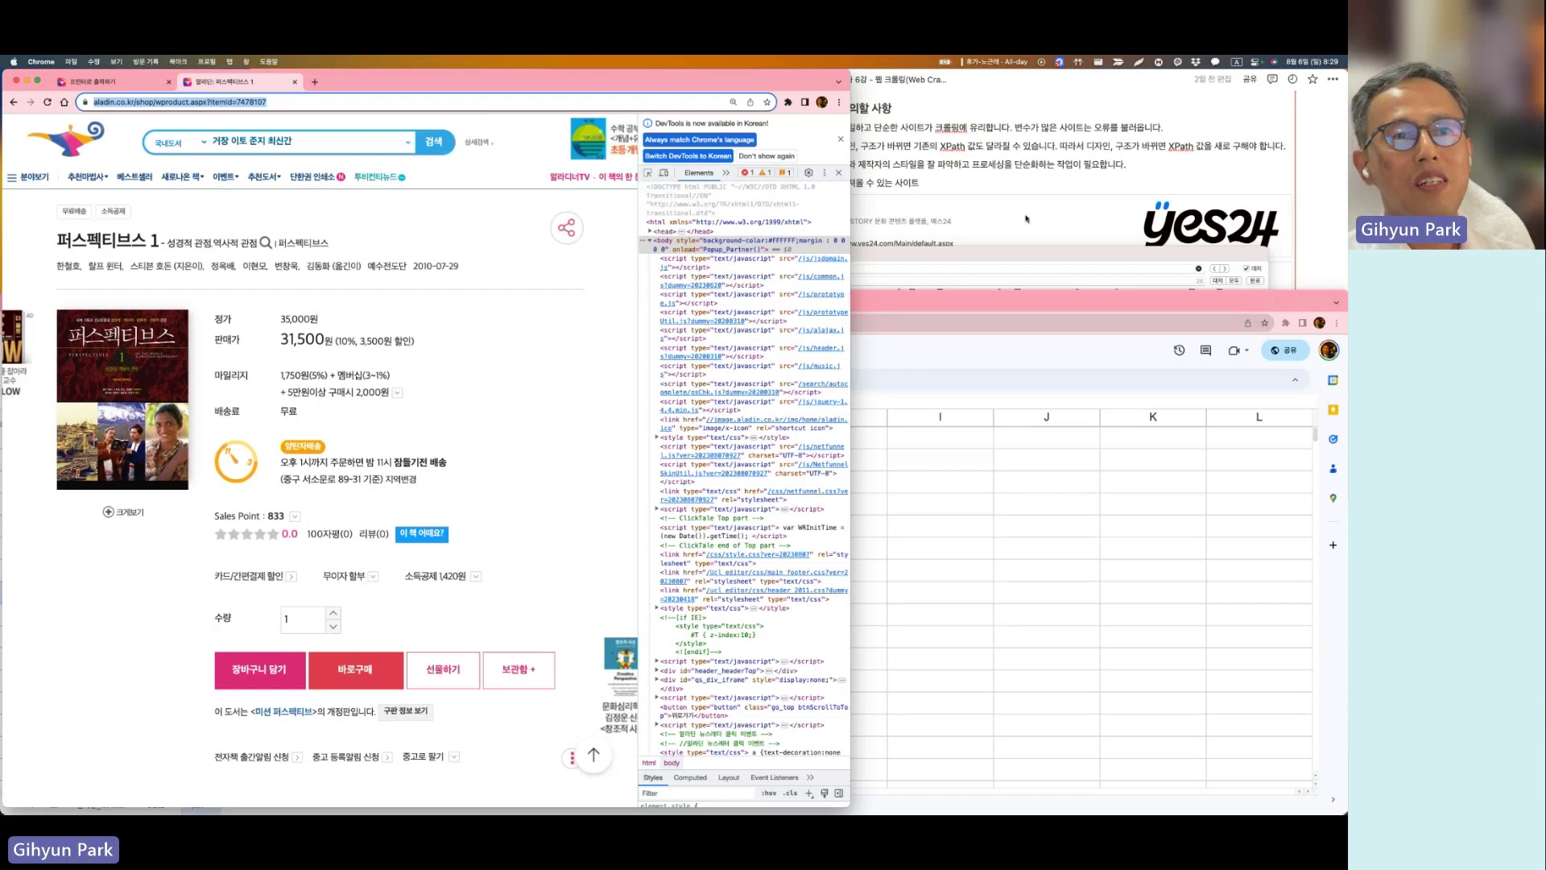
Step: Inspect the book title on the product page and copy the XPath of its Ere_bo_title span element
click(683, 212)
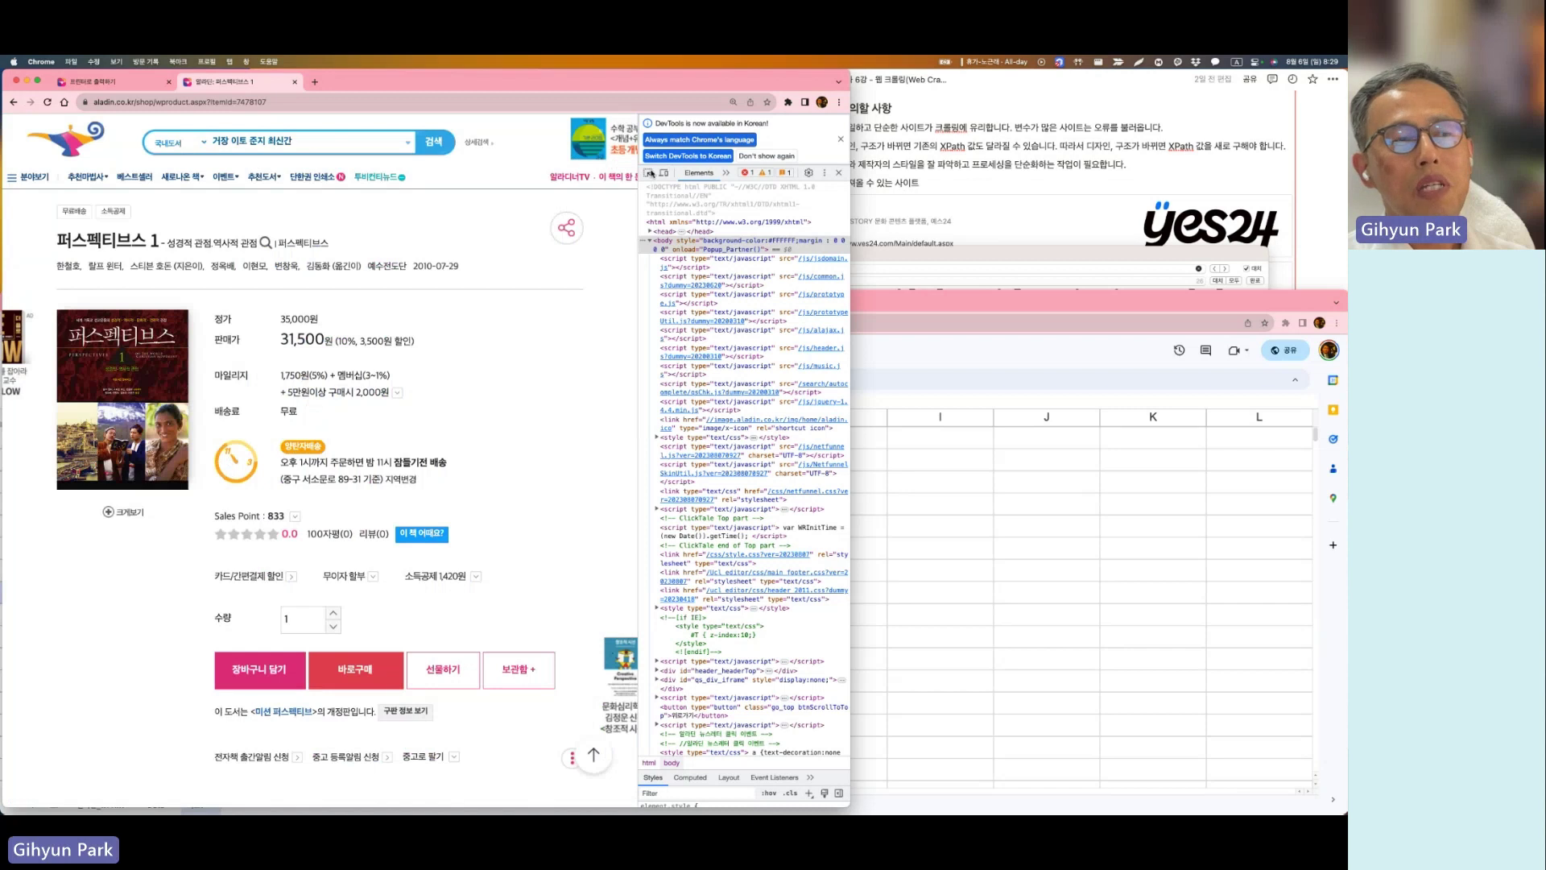
click(649, 172)
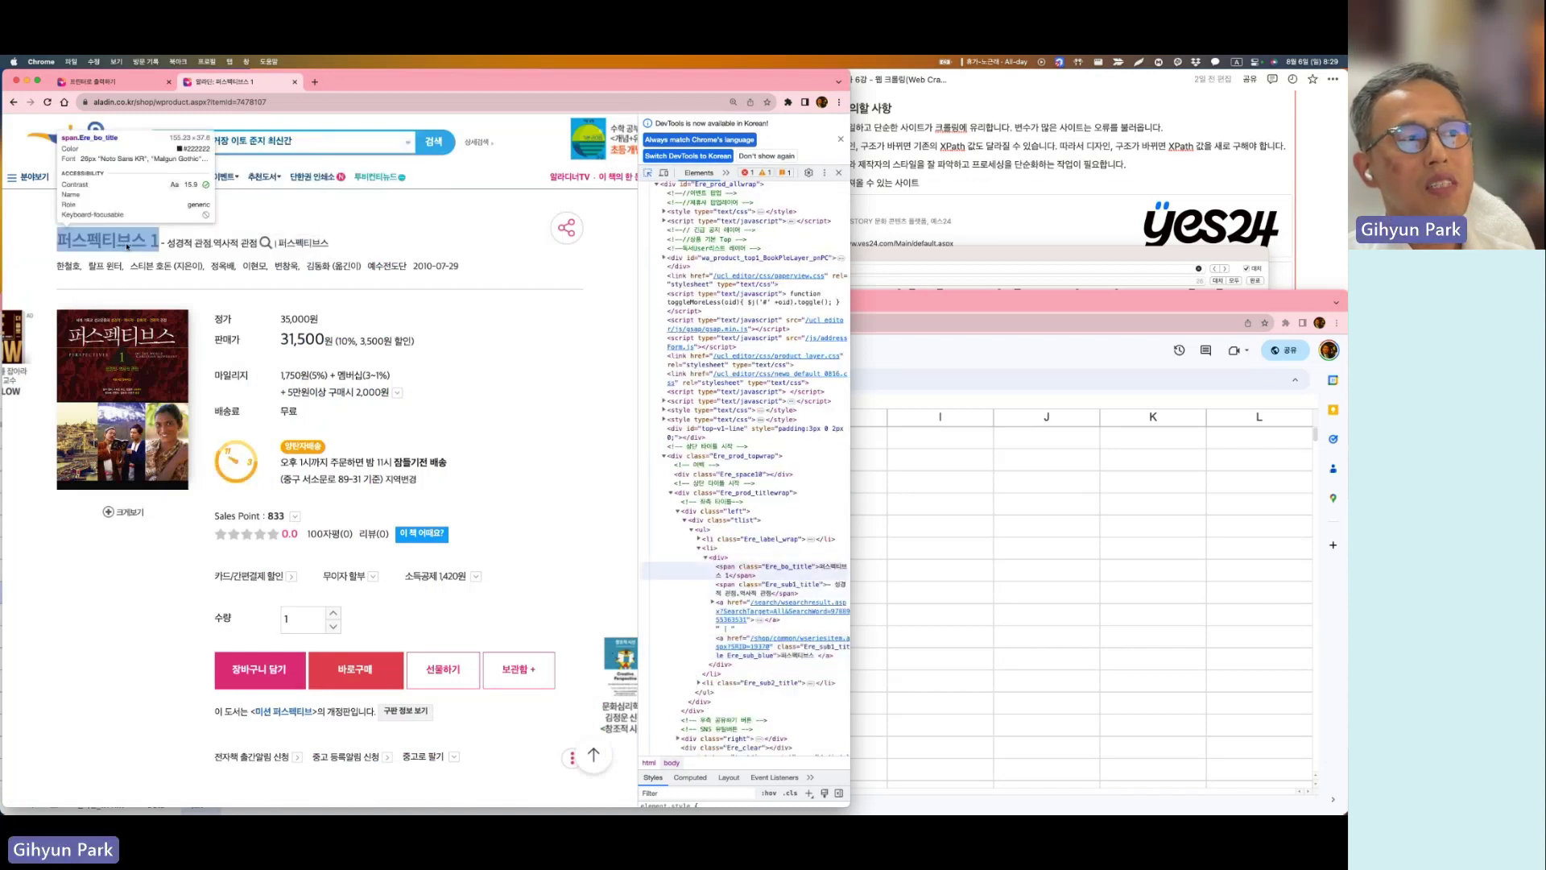
click(127, 246)
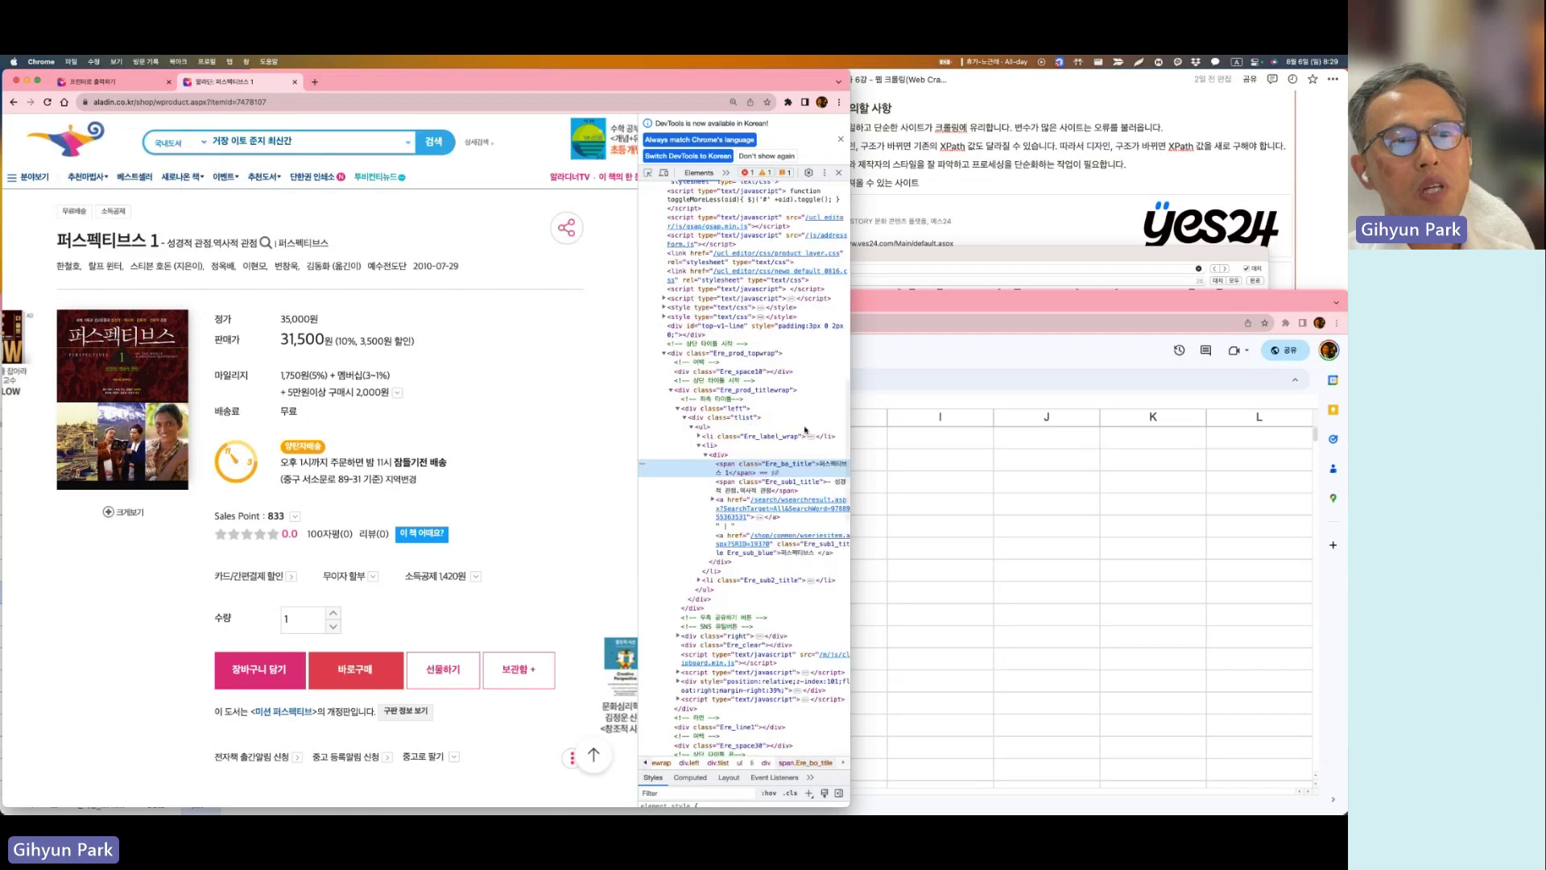
right_click(744, 472)
mouse_move(789, 550)
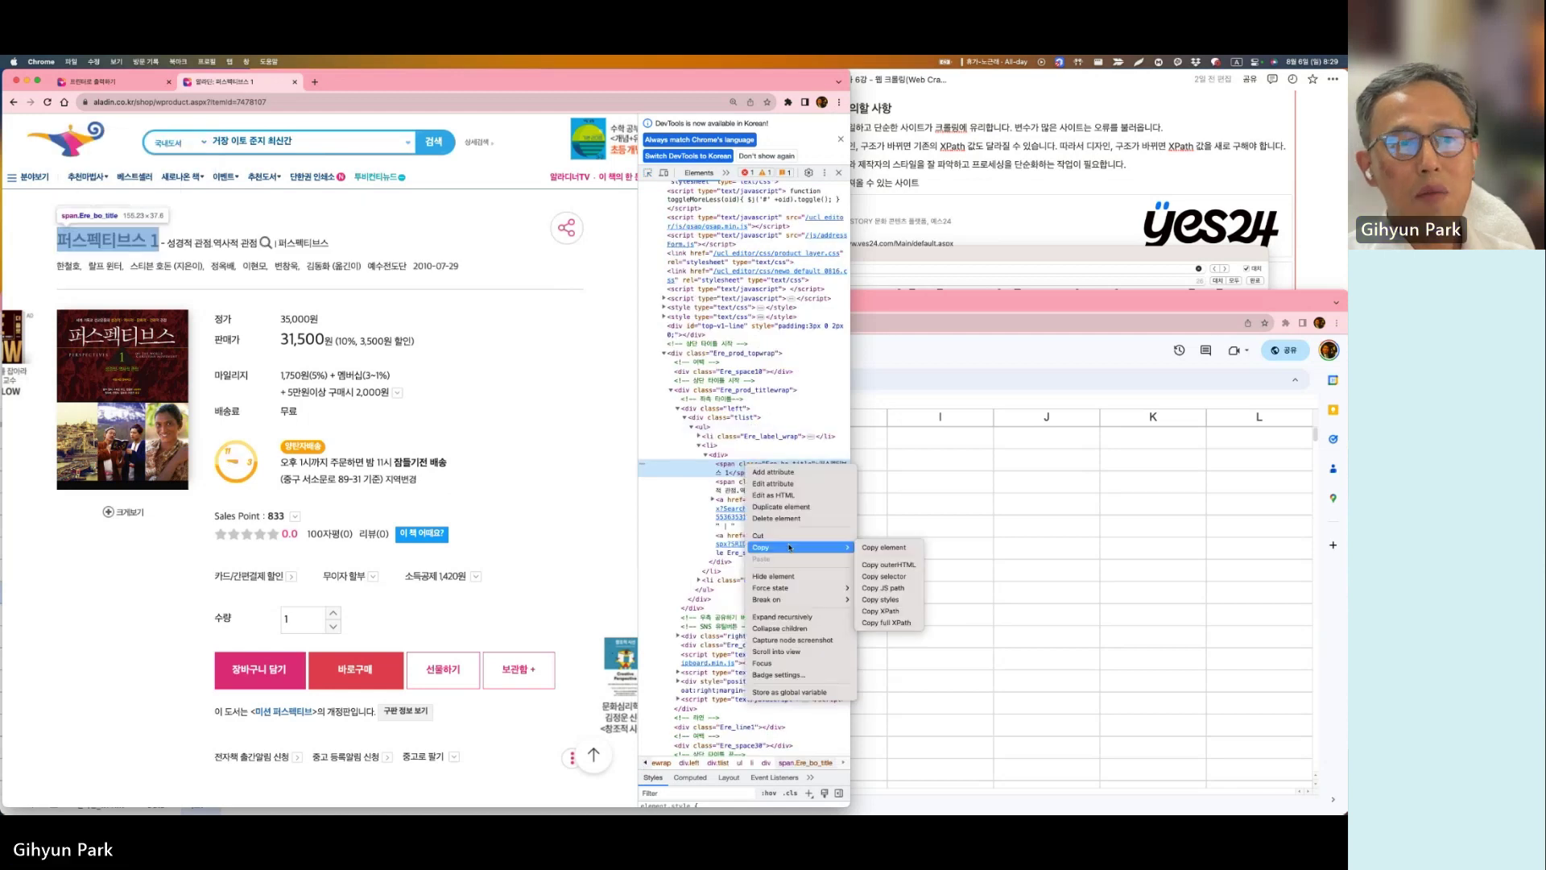
click(902, 611)
Step: Replace the text note's contents with the label 제목: followed by the copied title XPath
click(111, 433)
text(W)
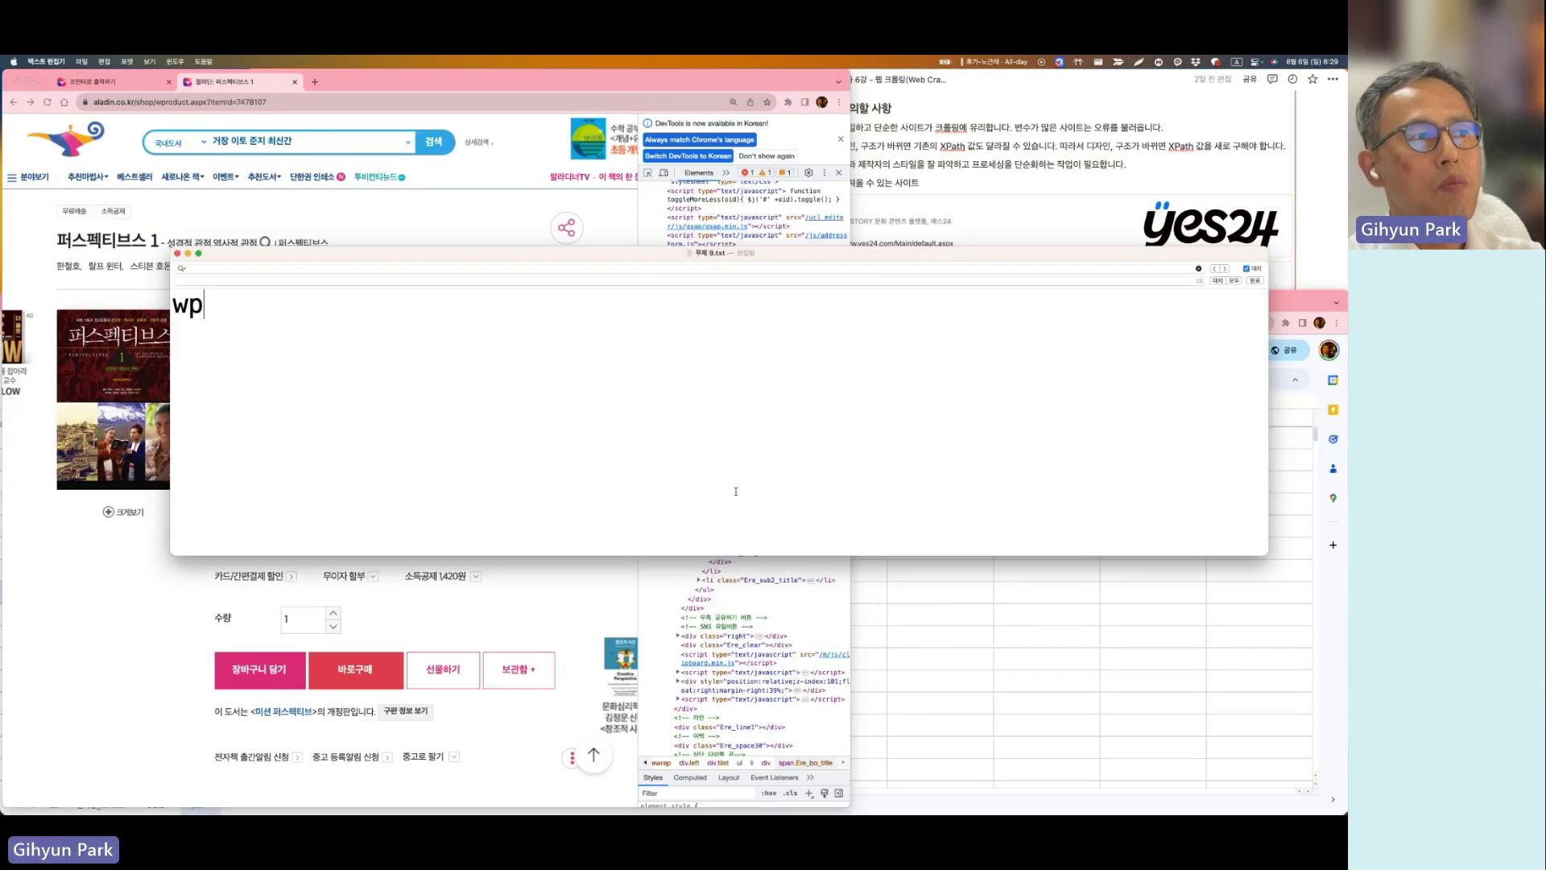
key(BackSpace)
text(제목:)
key(super+v)
Step: Move the note aside and highlight the double quotes around Ere_prod_allwrap in the title XPath
drag(525, 260, 578, 274)
drag(223, 395, 376, 391)
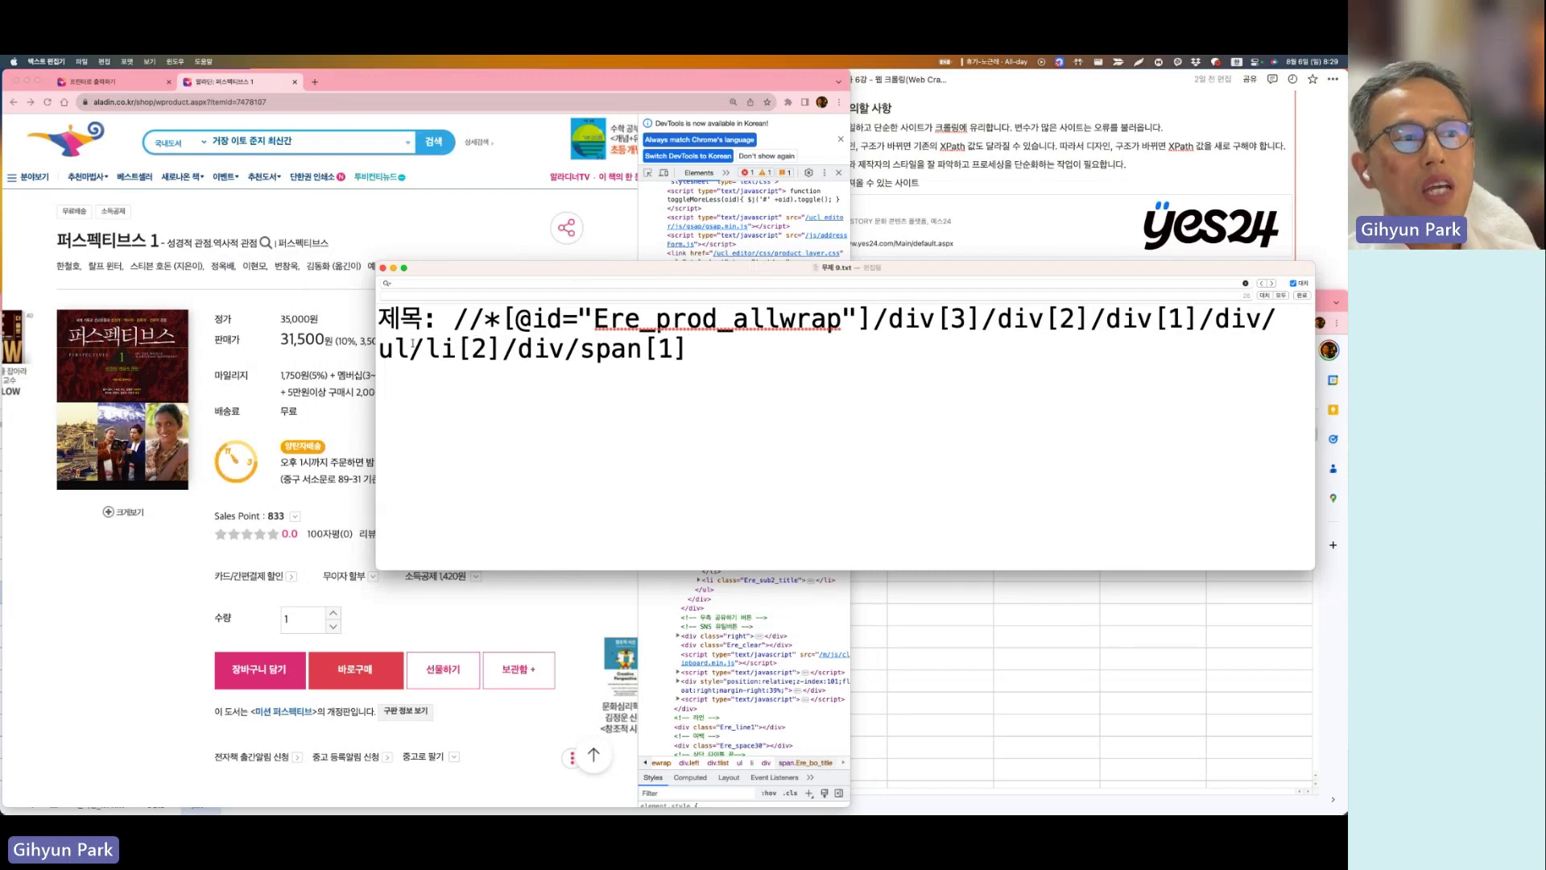
drag(588, 317, 580, 317)
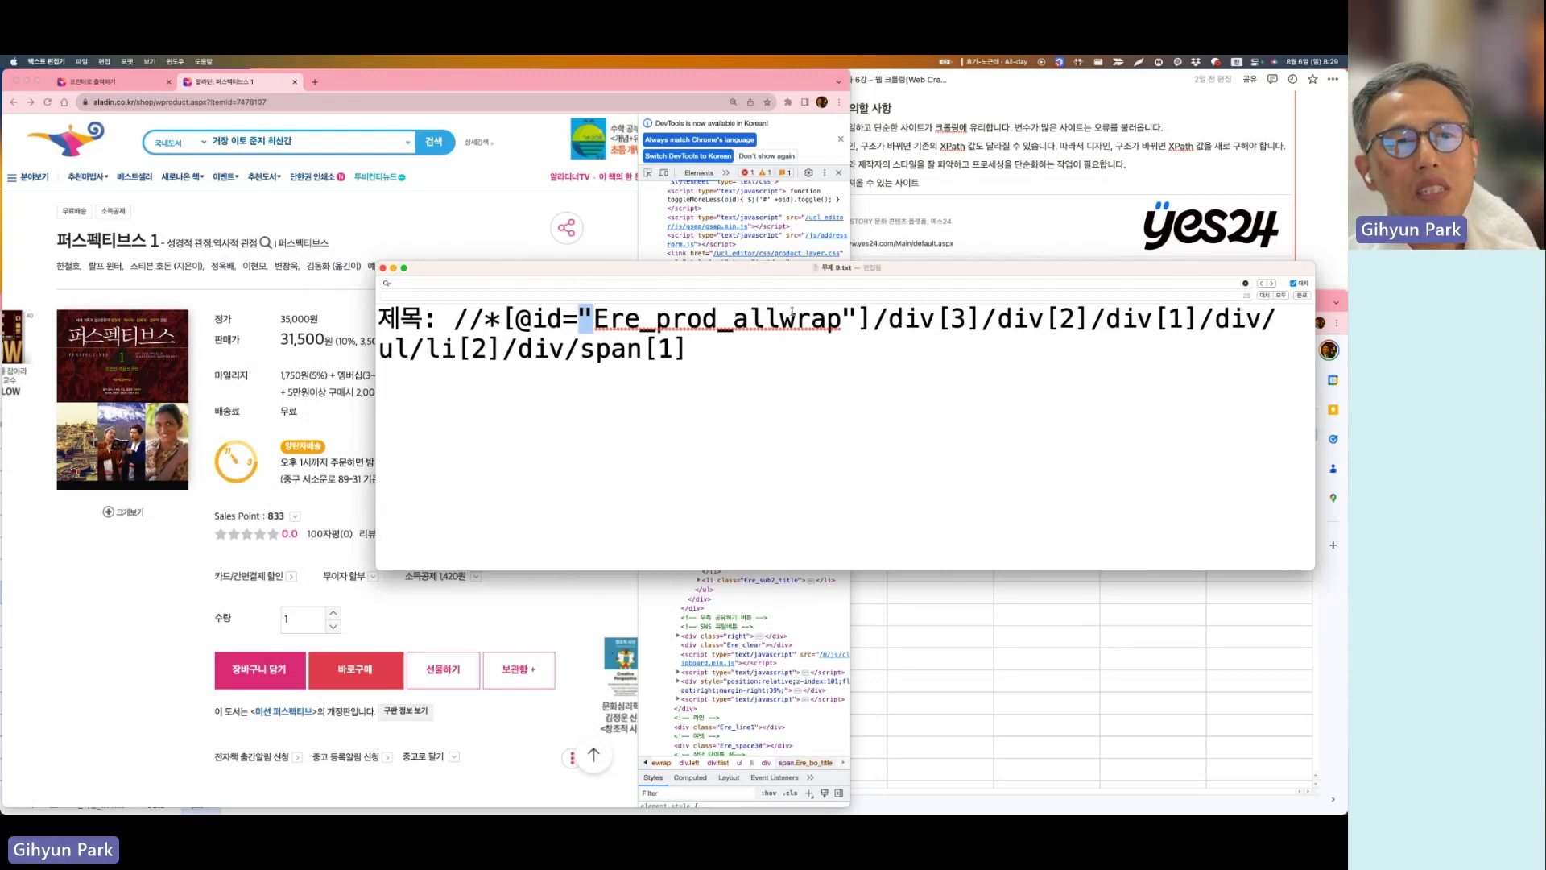
drag(859, 319, 842, 319)
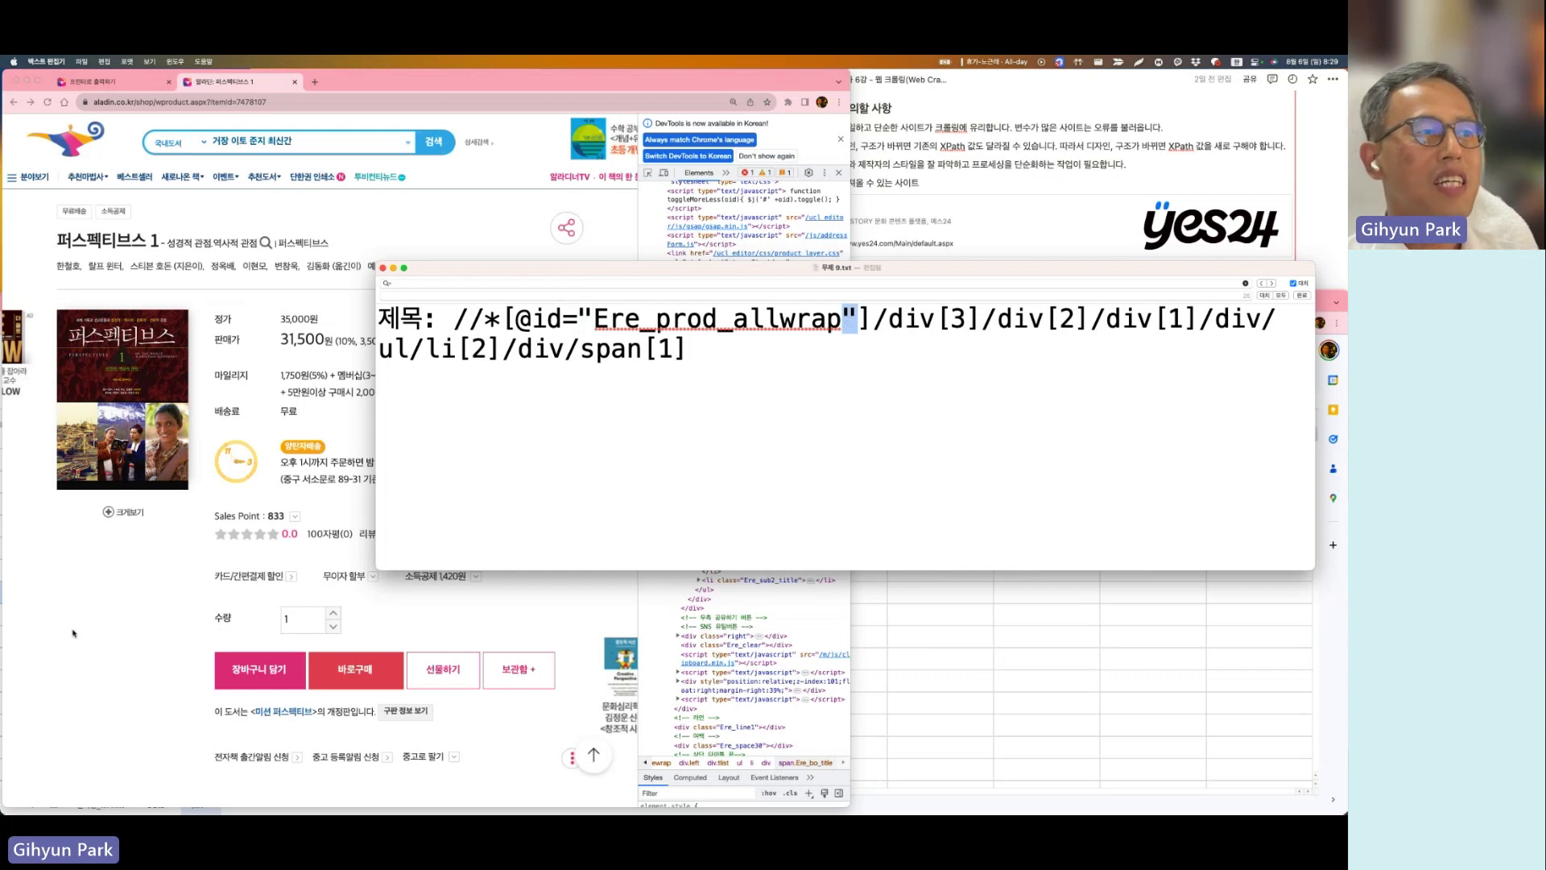
Step: Inspect the product page's author line and copy the XPath of the li element with class Ere_sub2_title that contains the whole line
click(97, 640)
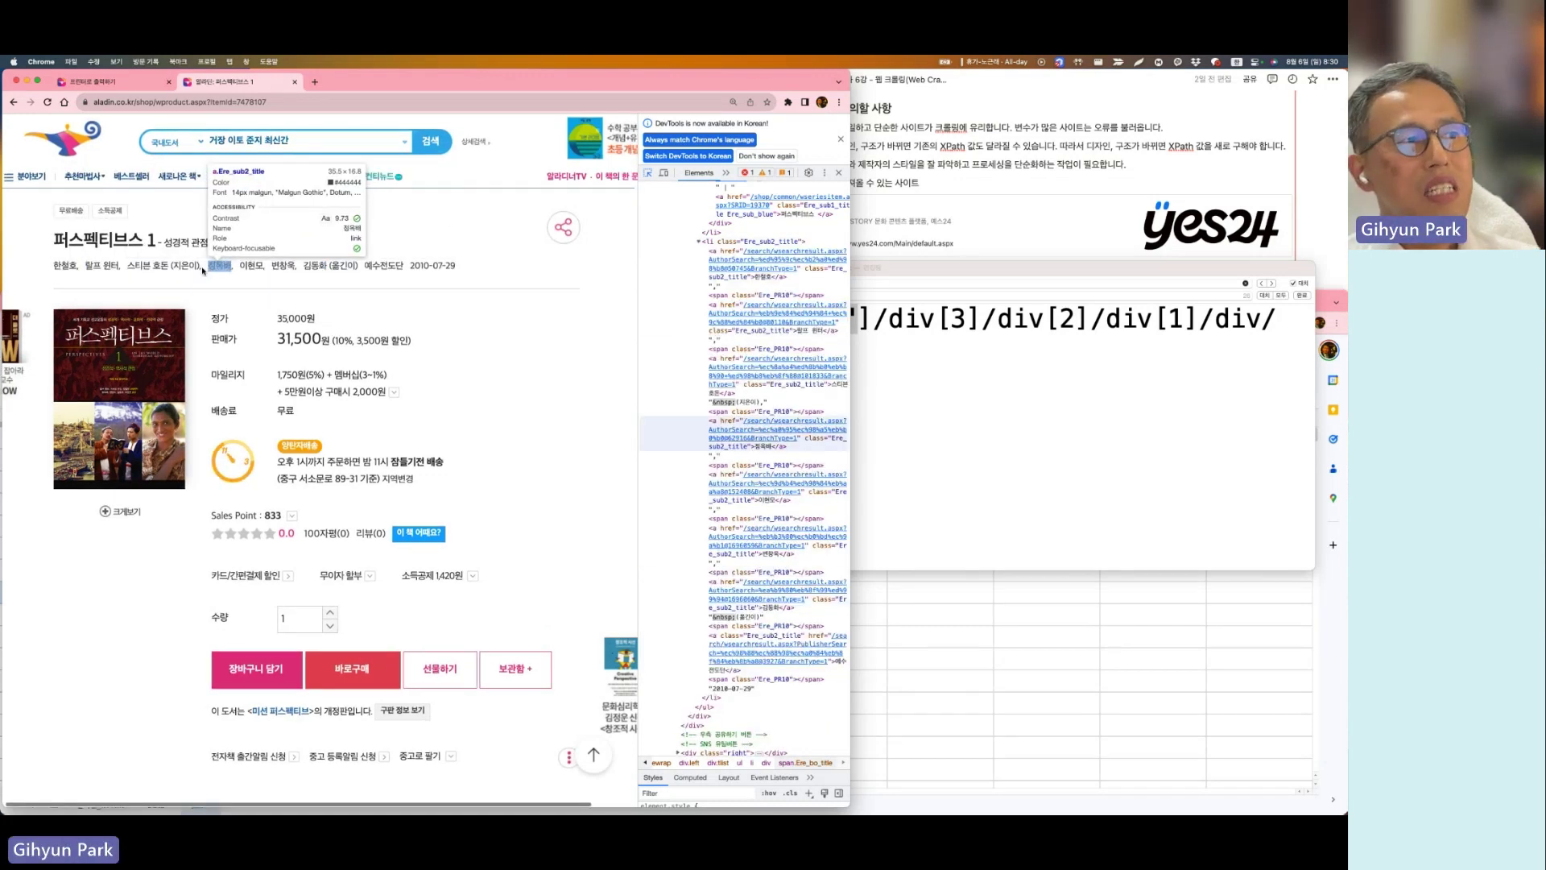
click(69, 268)
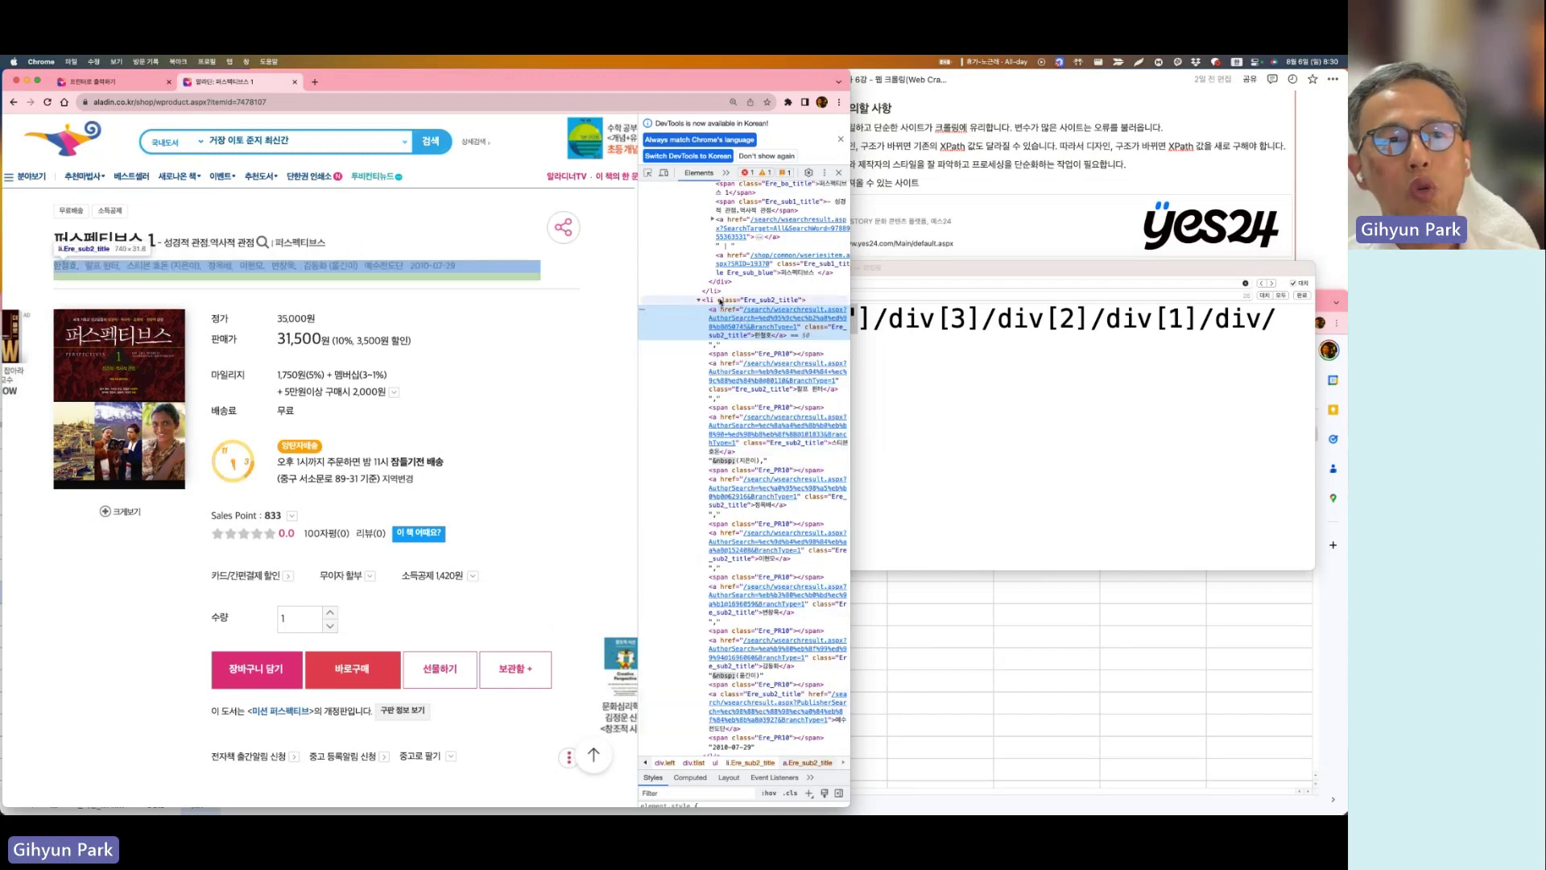
click(712, 301)
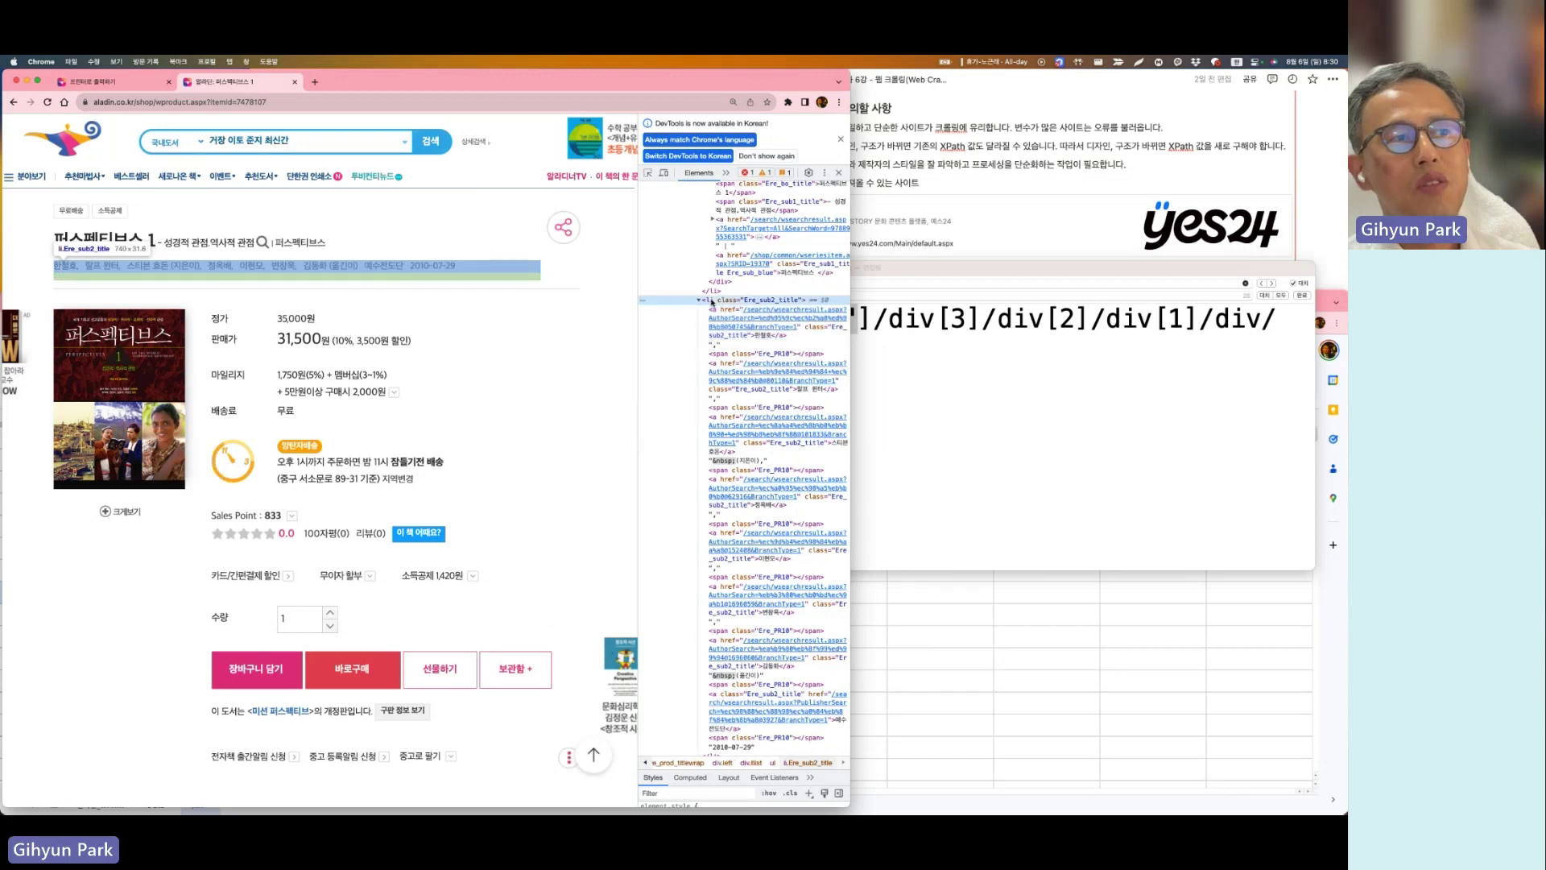
right_click(712, 301)
mouse_move(773, 370)
click(900, 438)
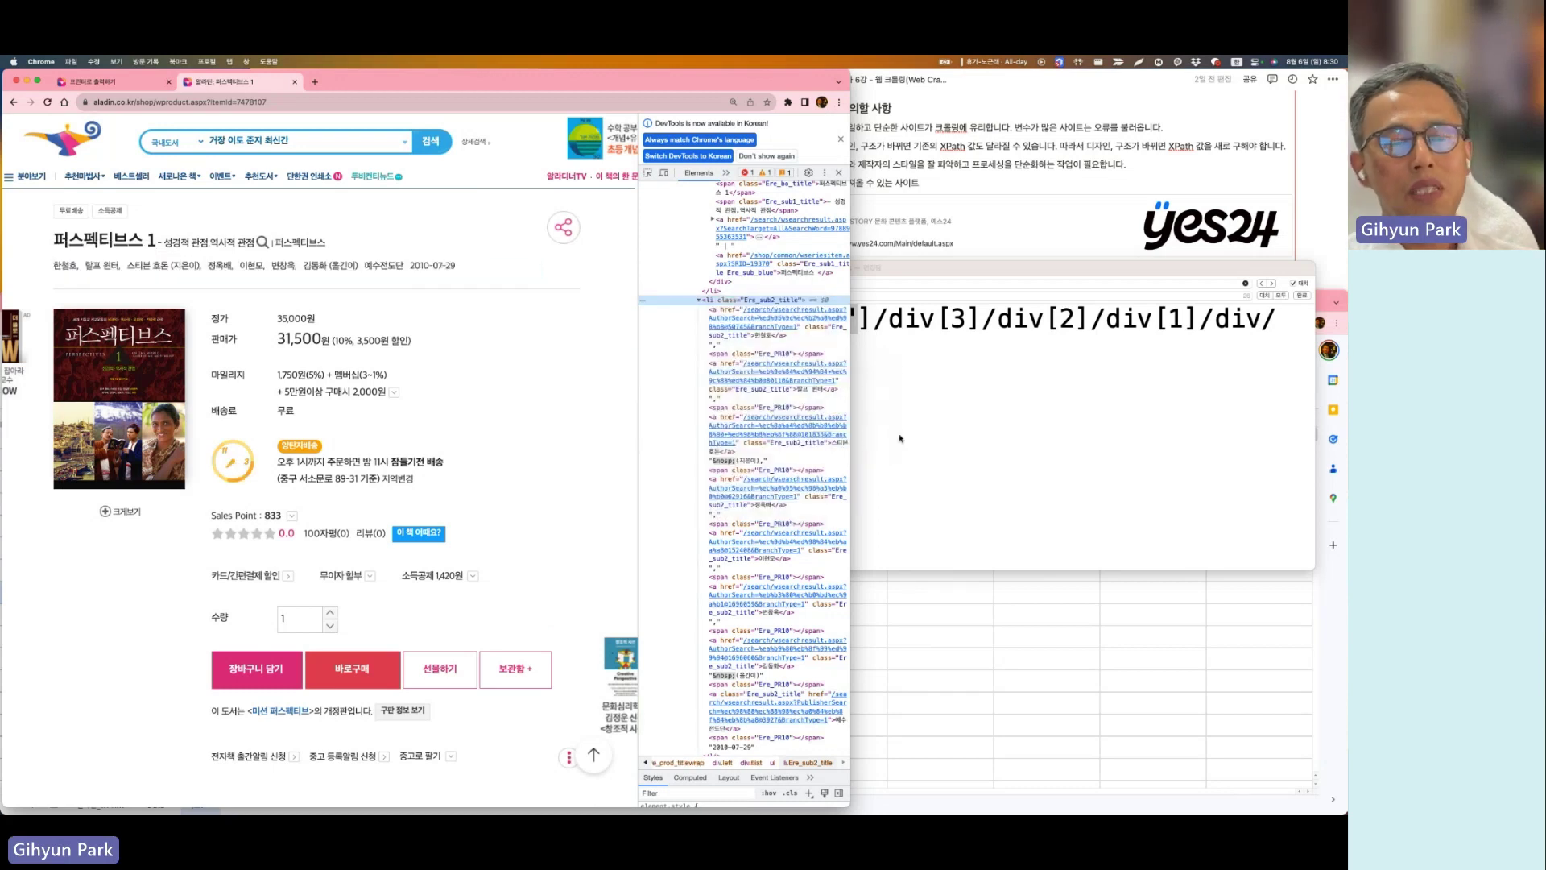
Step: Paste the copied li XPath below the title entry in the note and prefix it with the label 저자,출판사,발행일:
click(900, 438)
key(Return)
key(Return)
key(cmd+v)
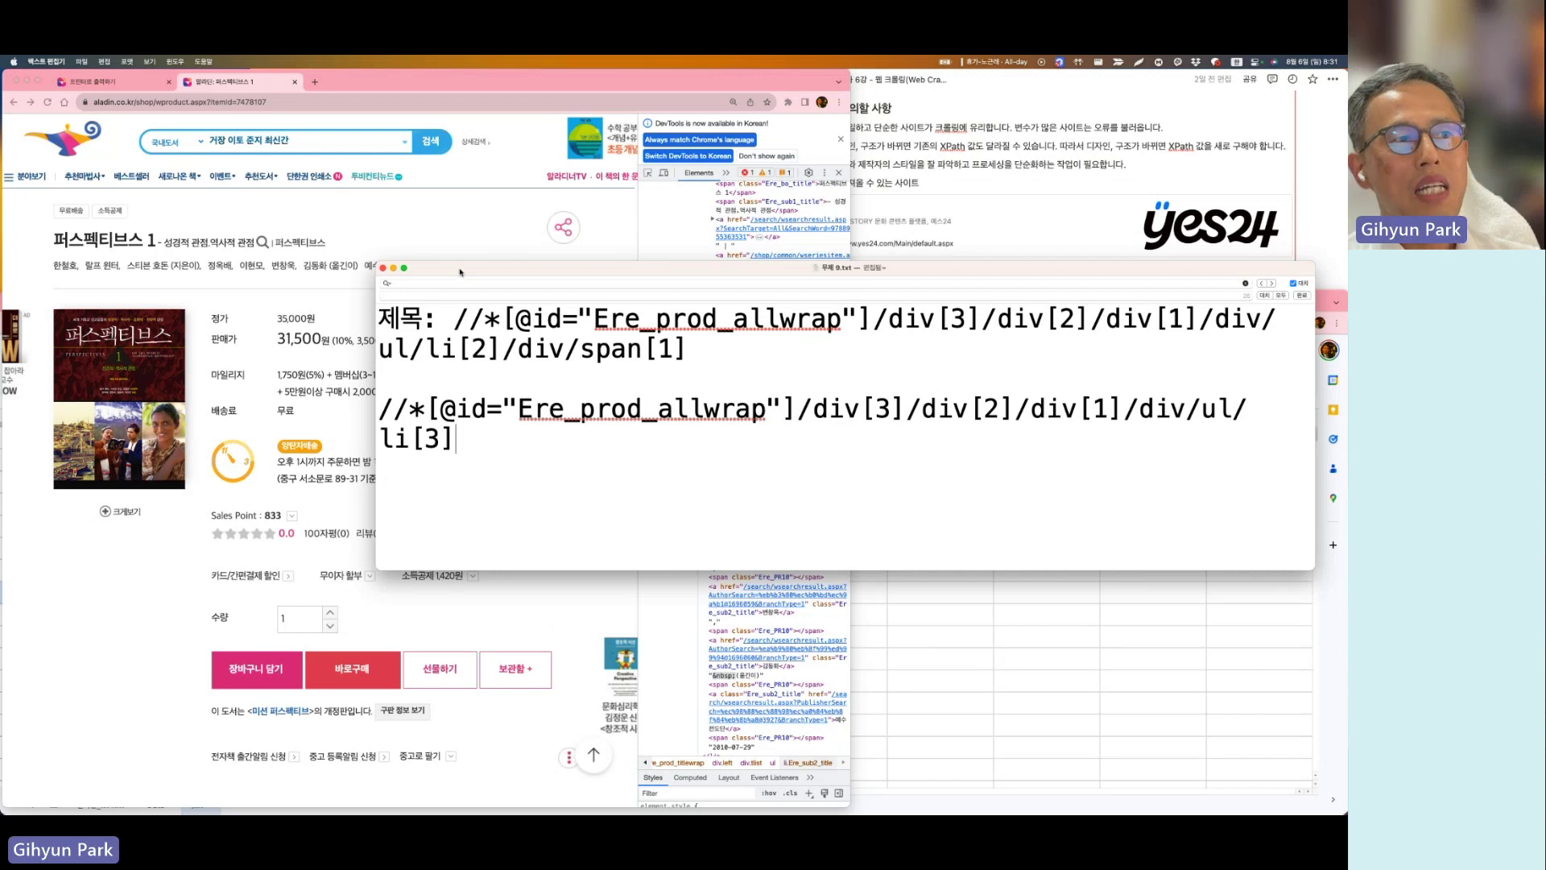
drag(459, 269, 458, 300)
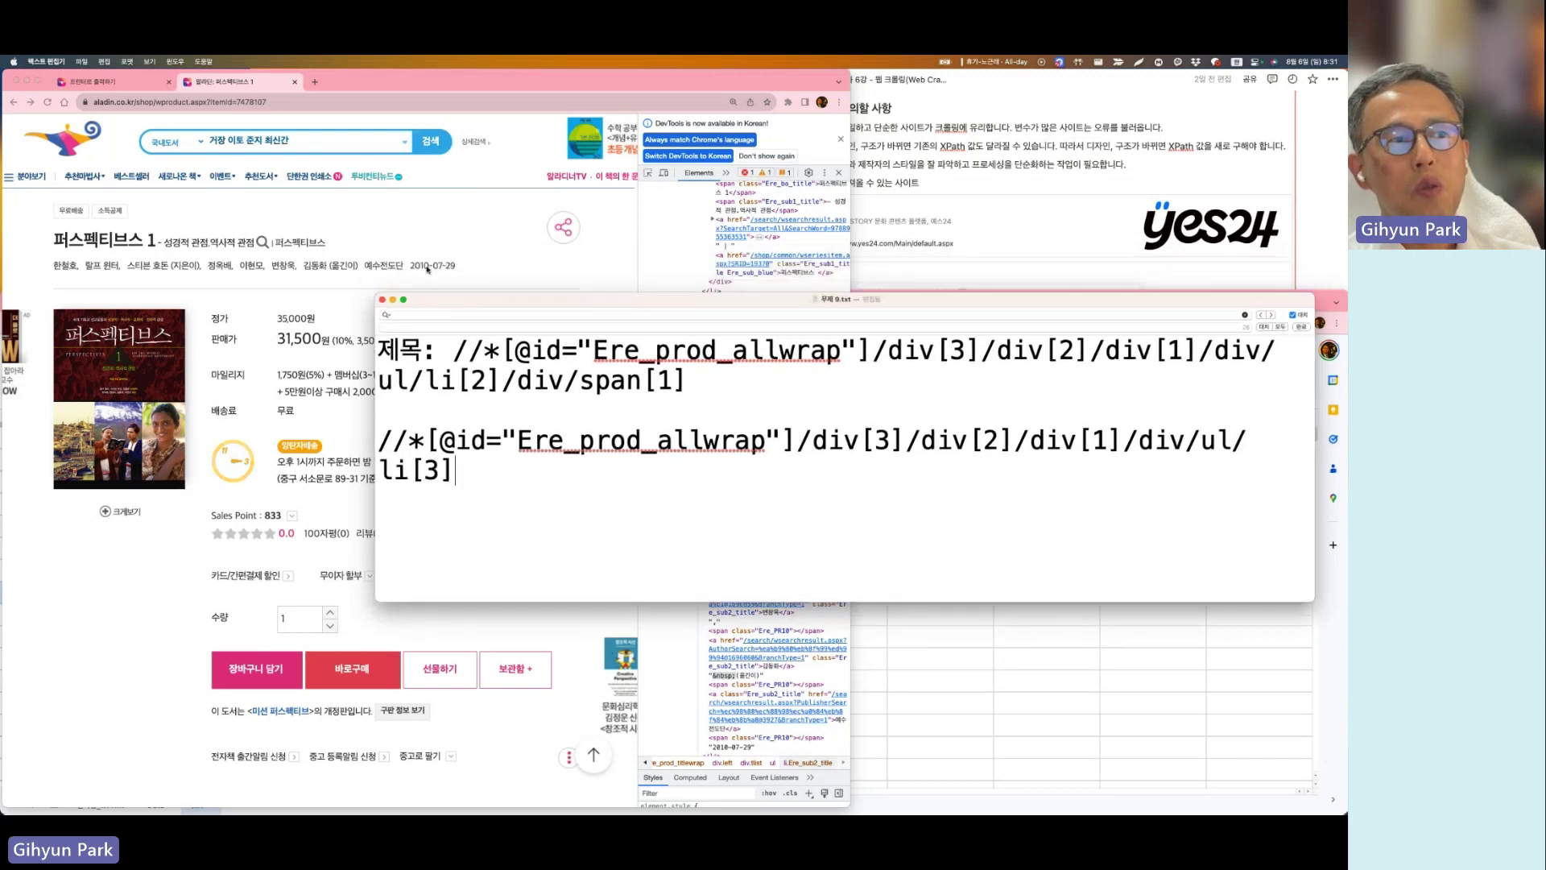
click(379, 441)
text(저자,출판사,발행일:)
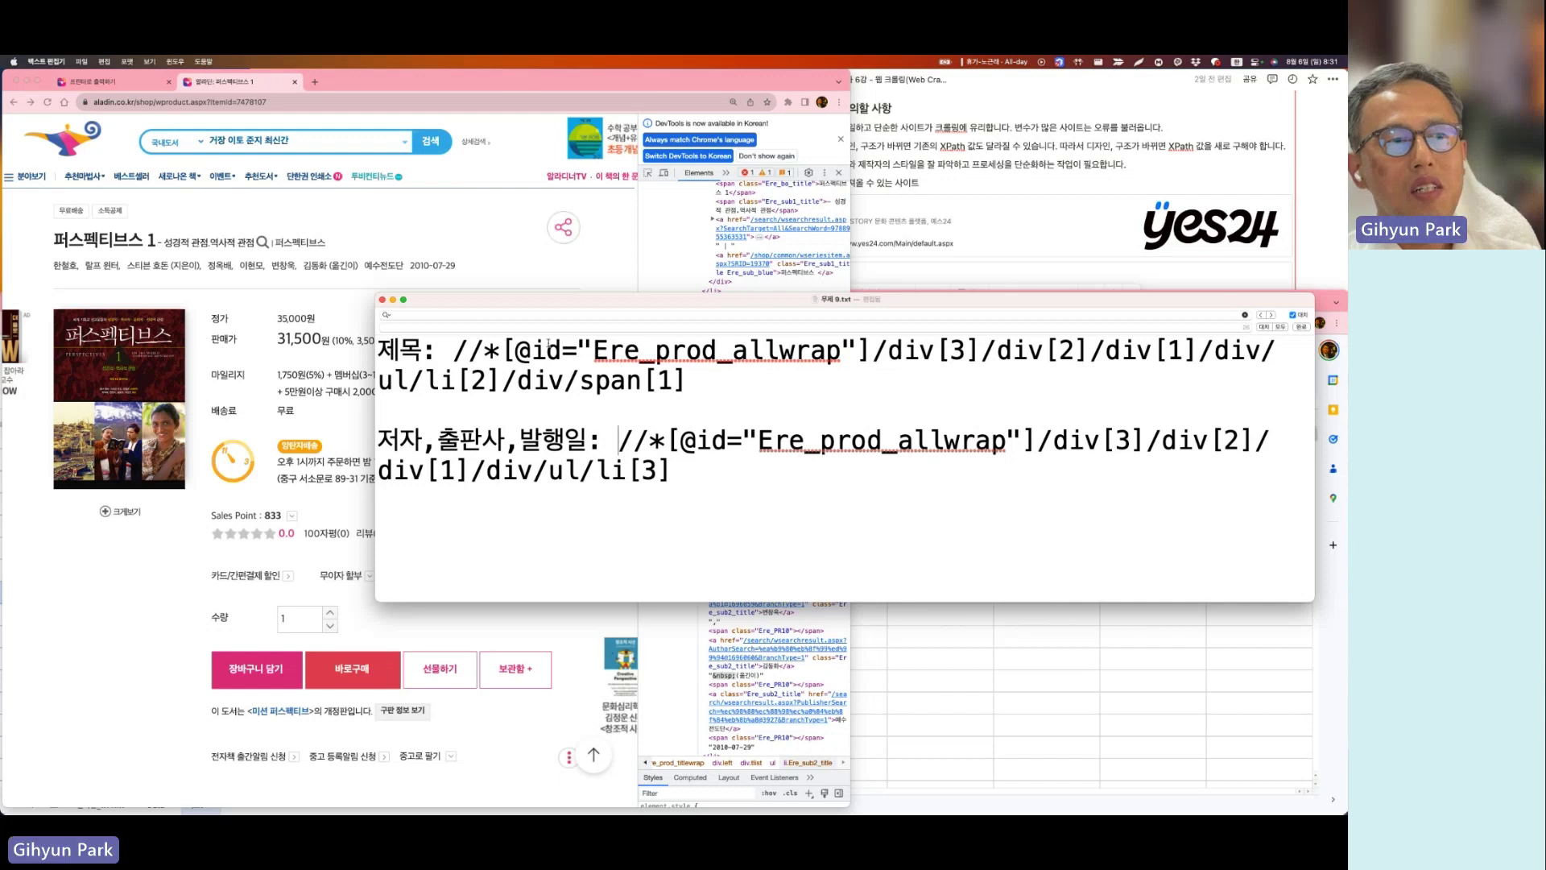
Step: Replace all double quotes in the note's XPaths with single quotes
double_click(584, 348)
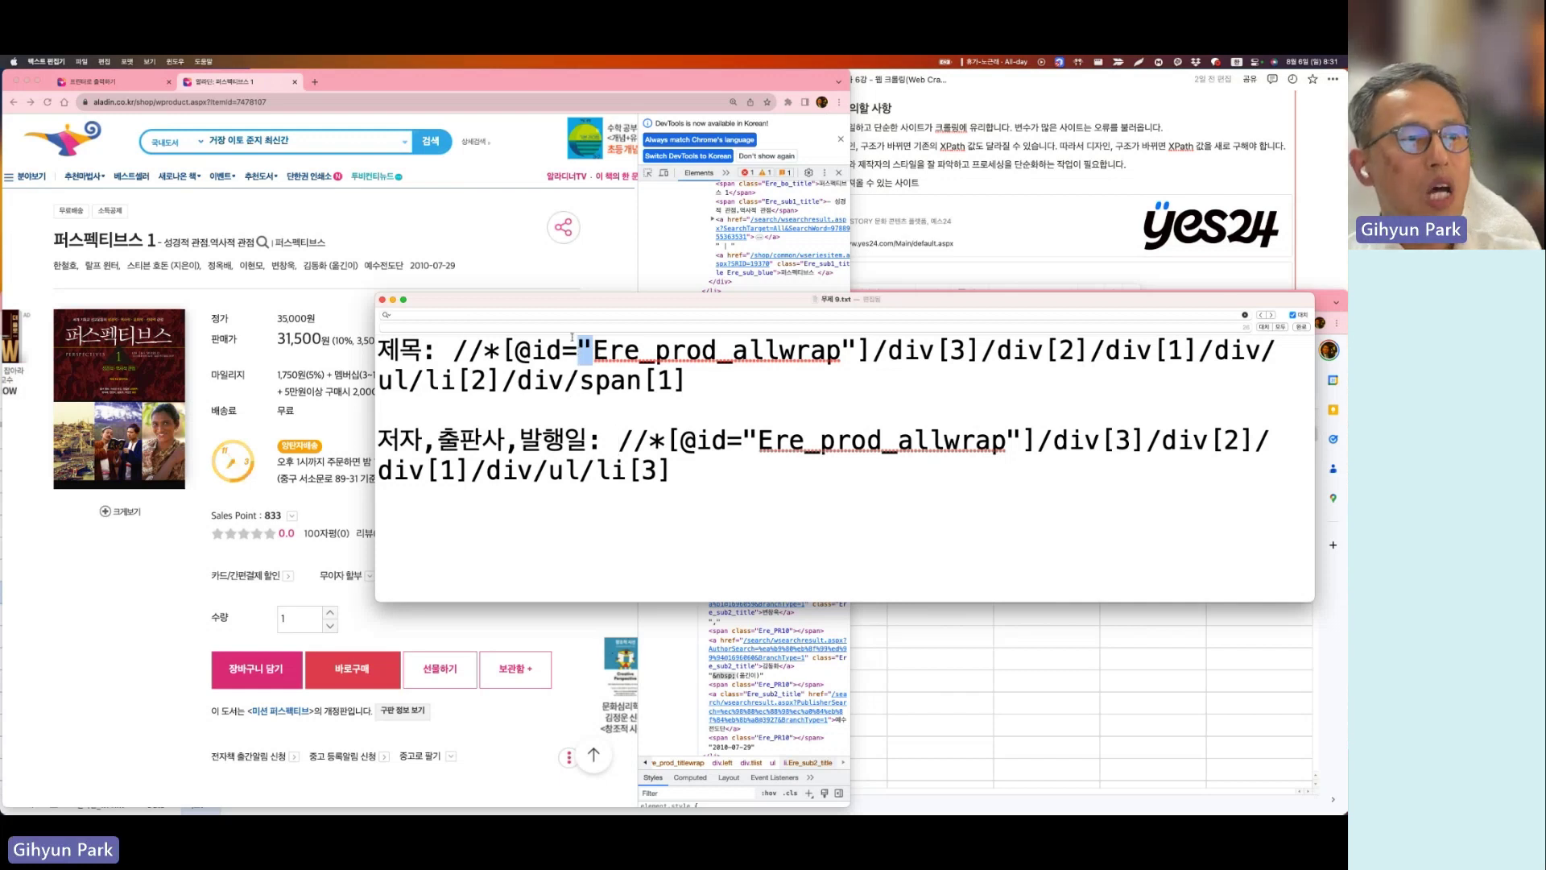
click(459, 316)
key(super+v)
click(443, 328)
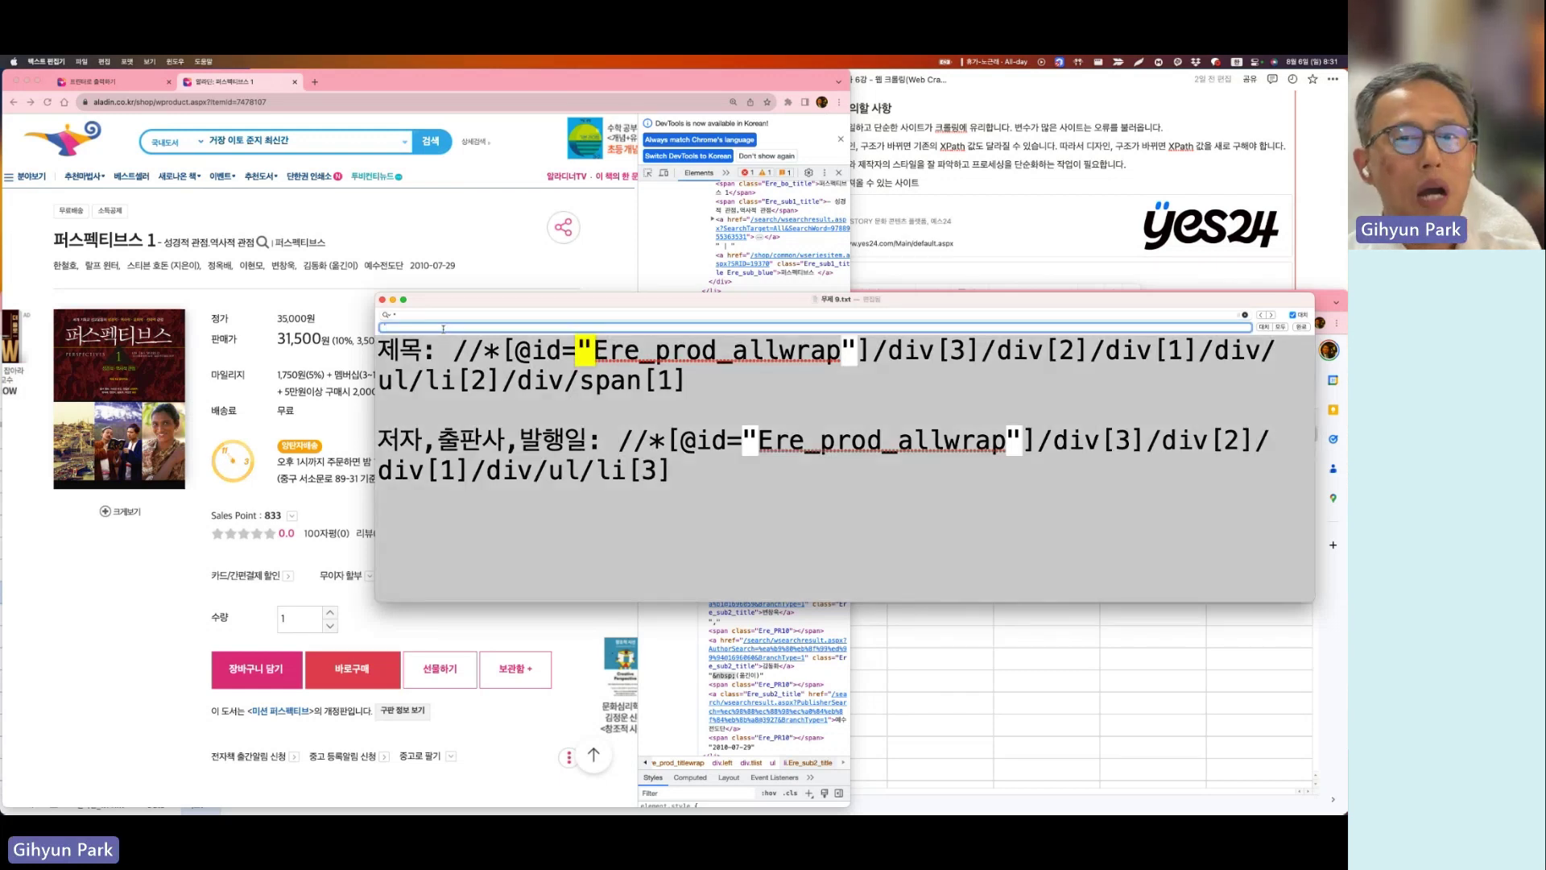
text(')
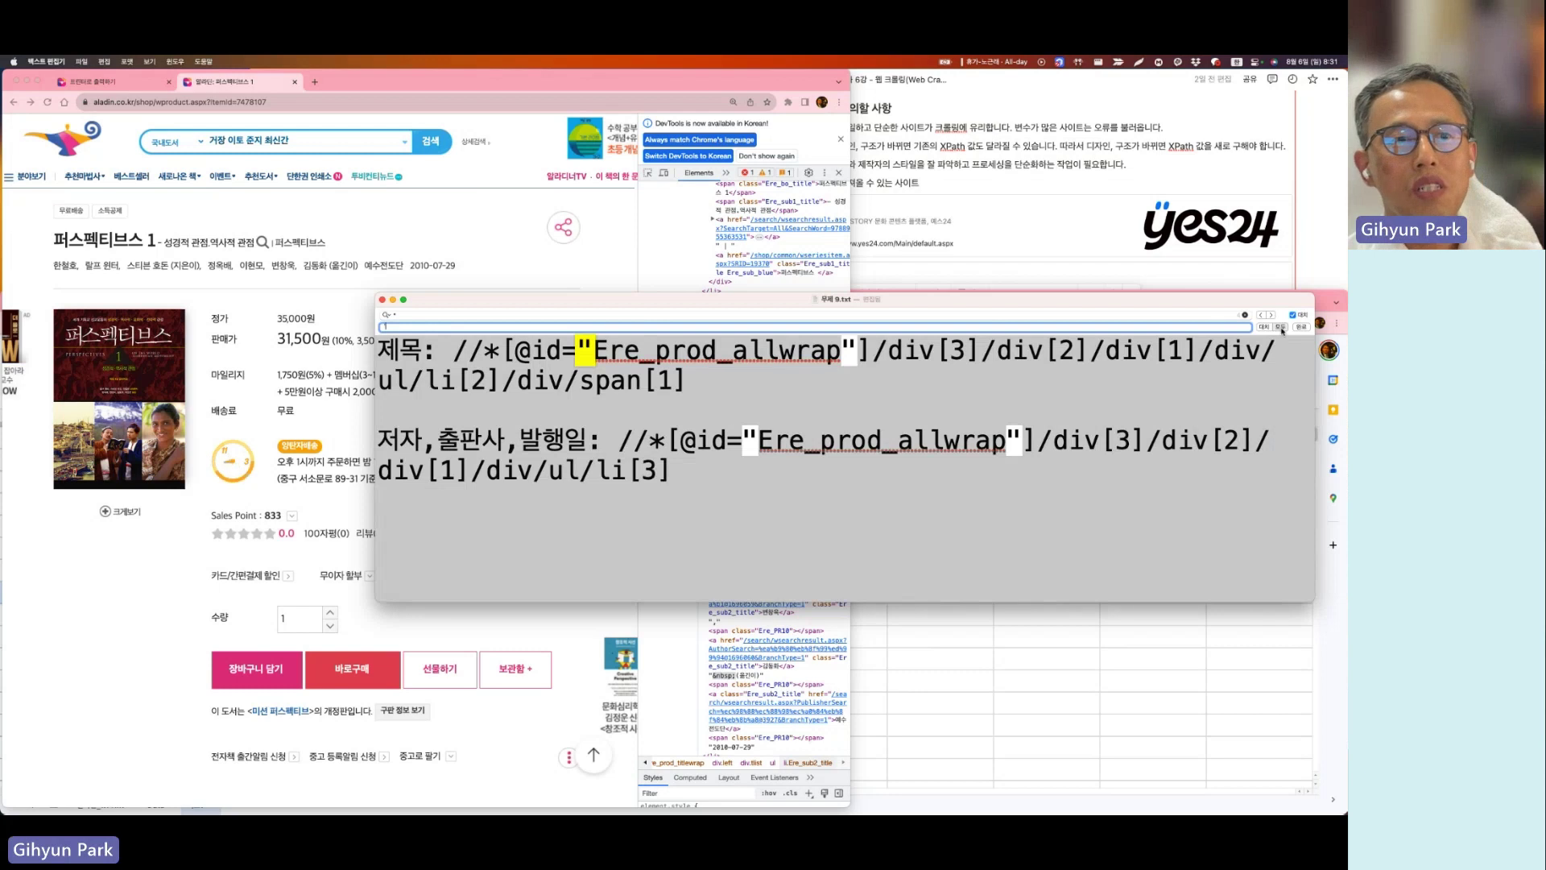
click(1280, 327)
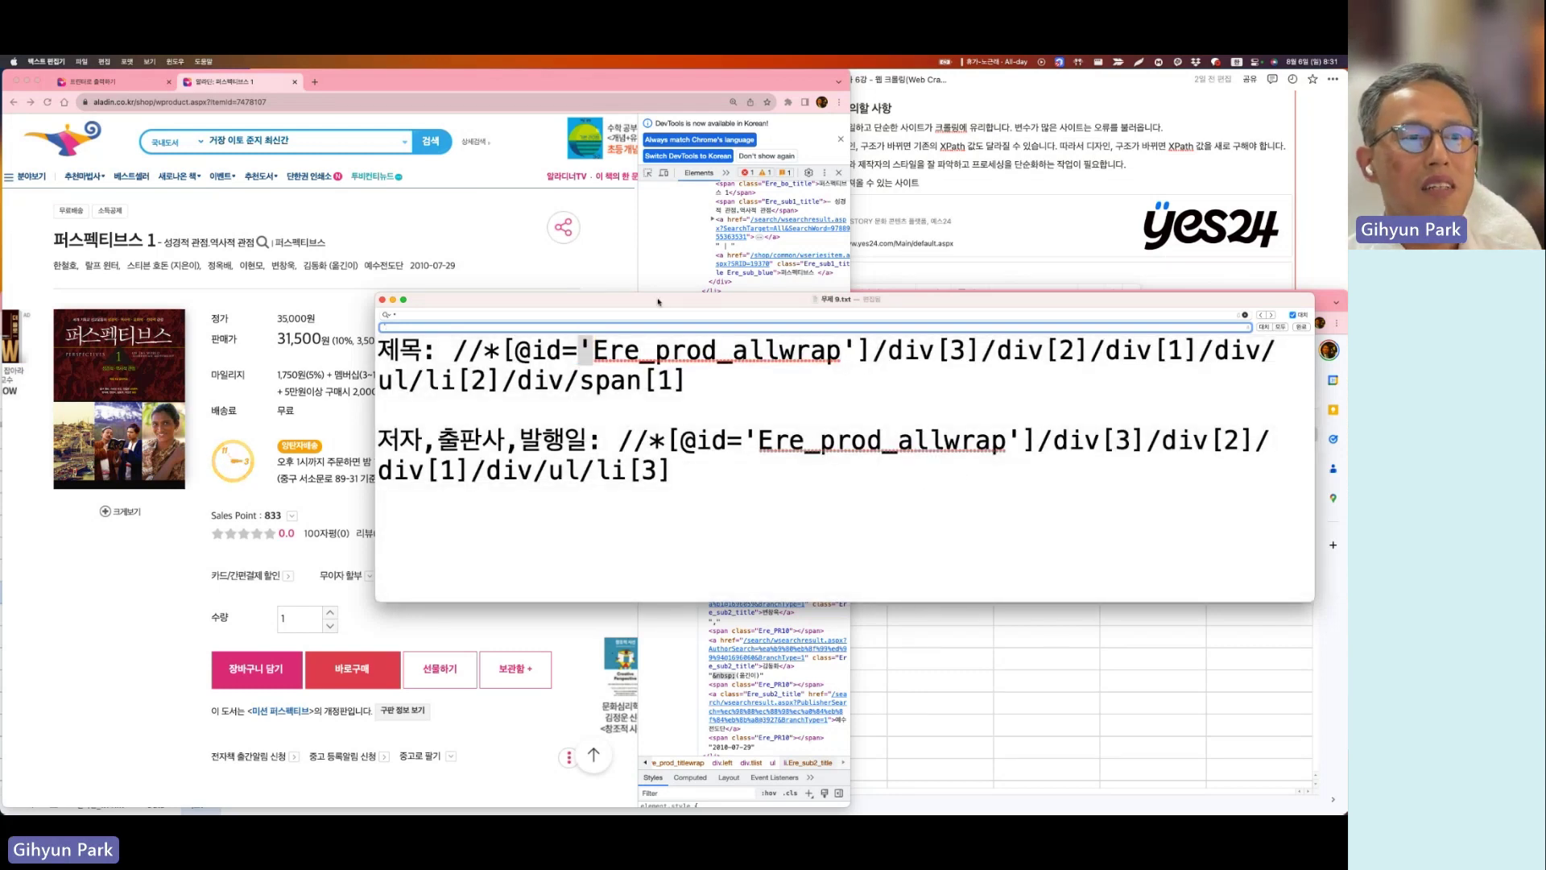
Step: Move the note up clear of the sheet and enter the header 책제목 in cell D1 of the BookList sheet
drag(659, 302, 664, 105)
click(302, 465)
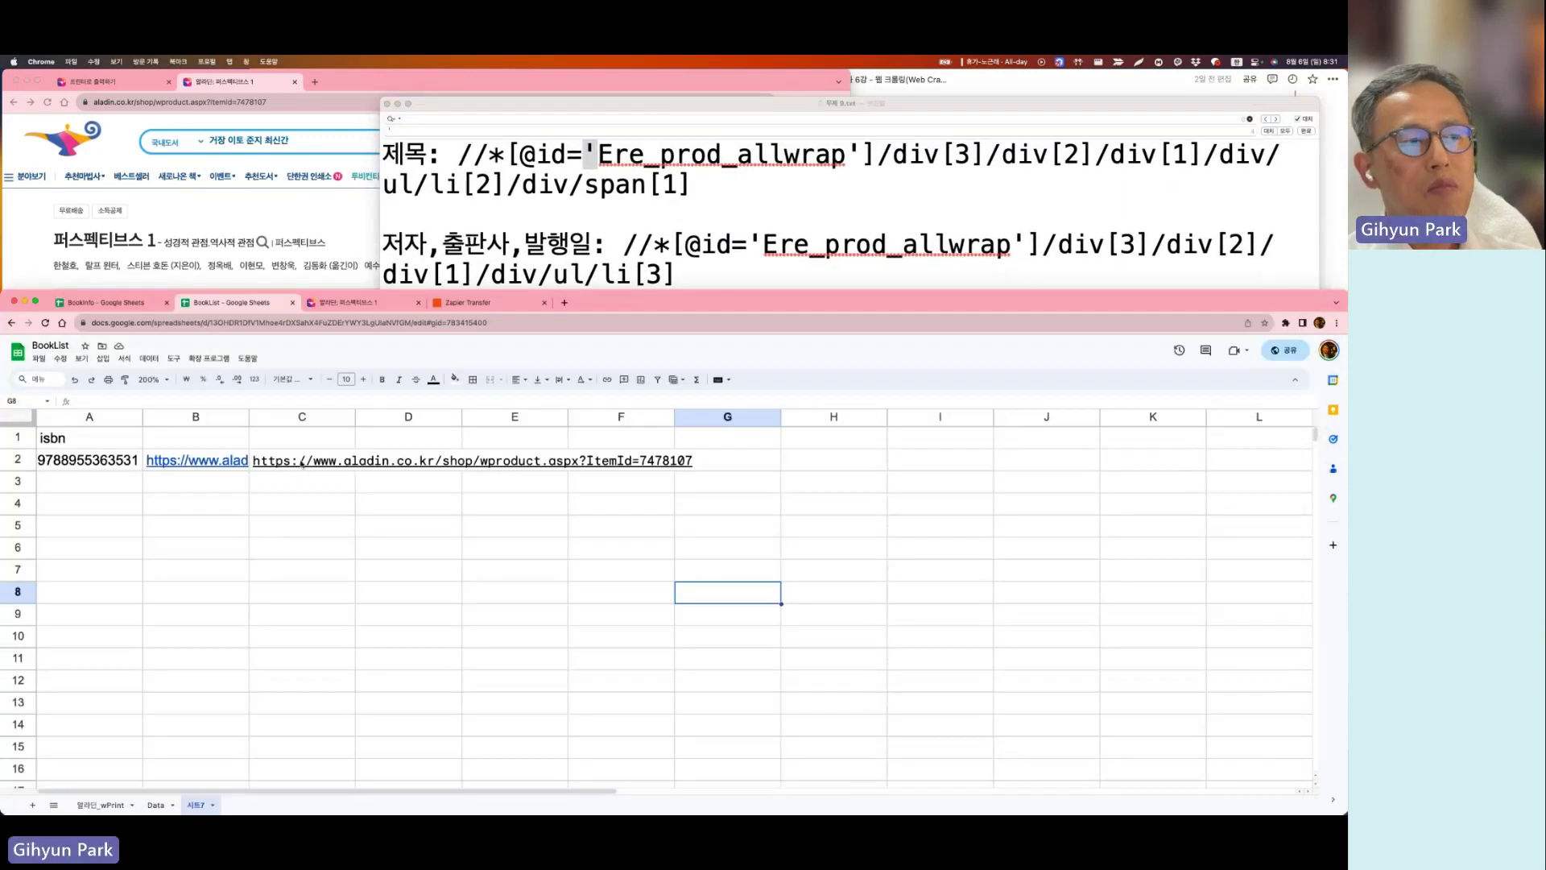
click(524, 161)
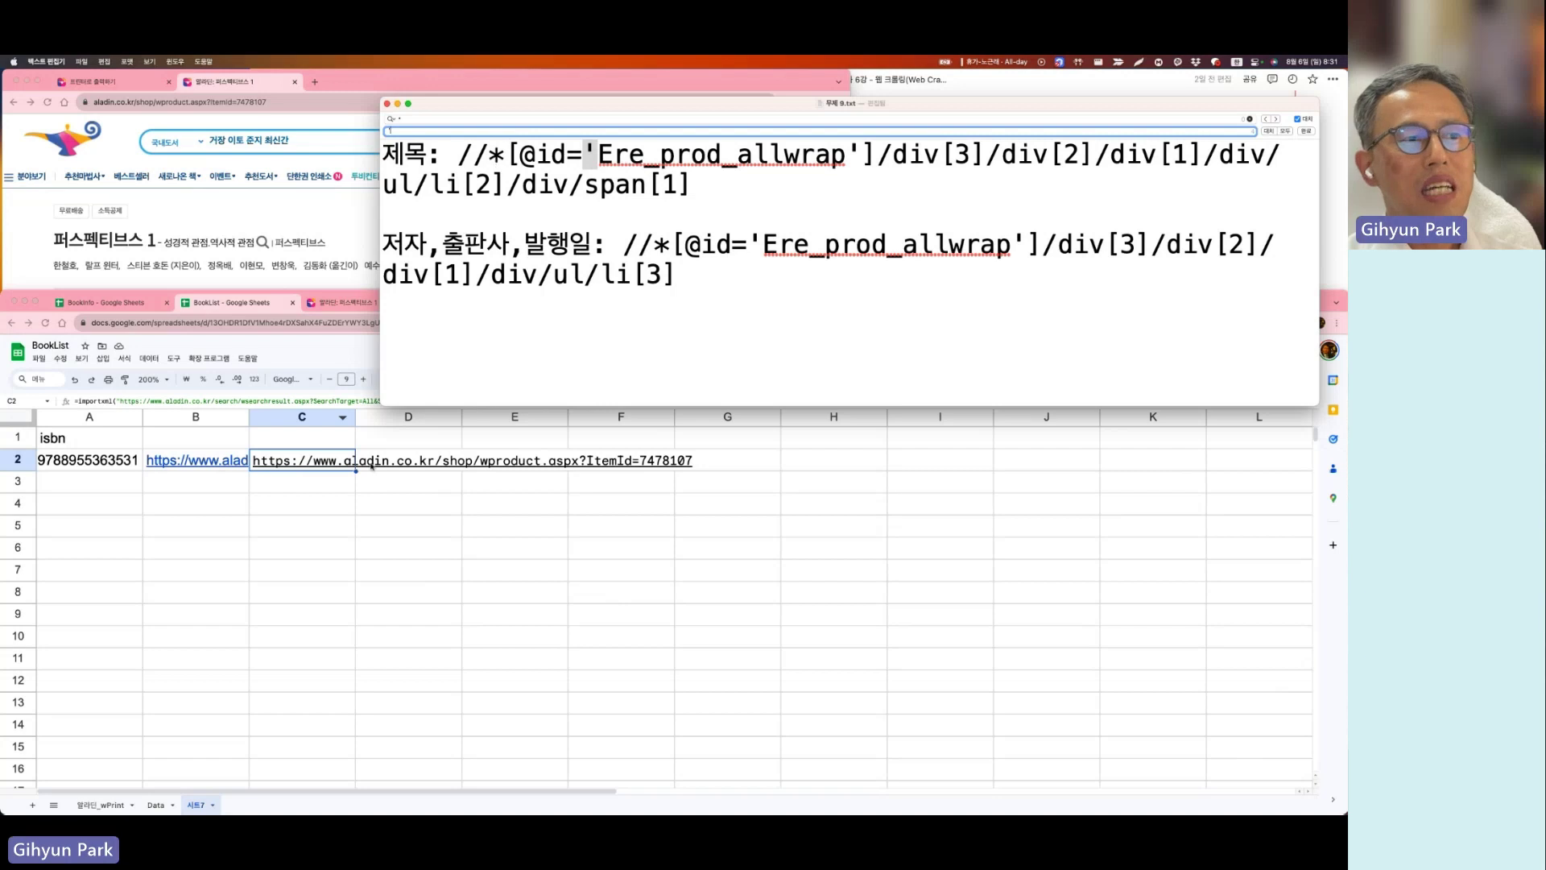
click(412, 439)
text(책제목0)
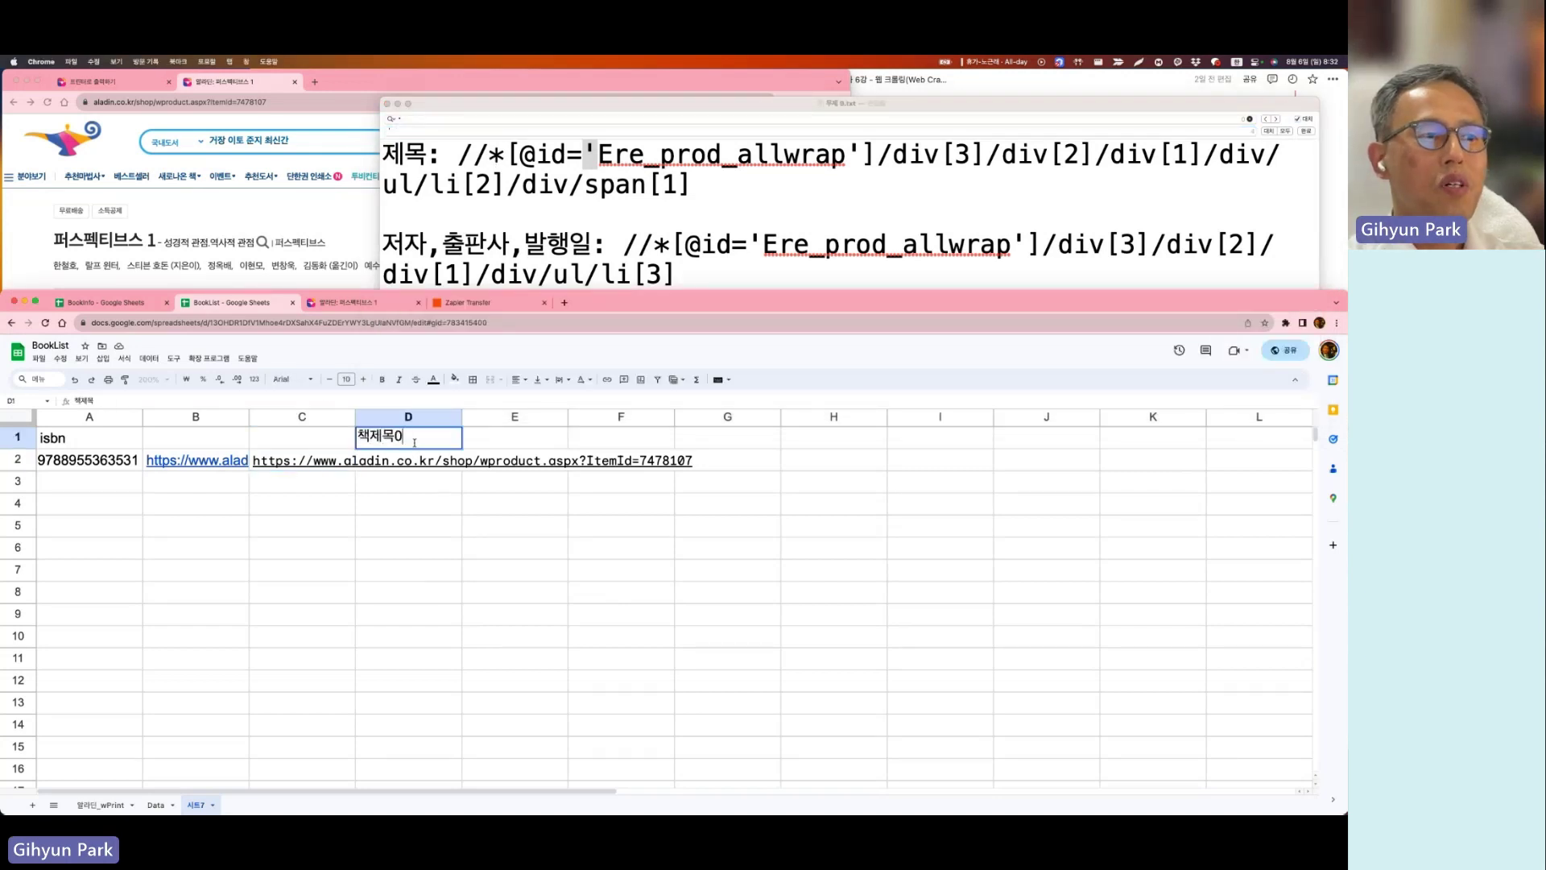
key(Return)
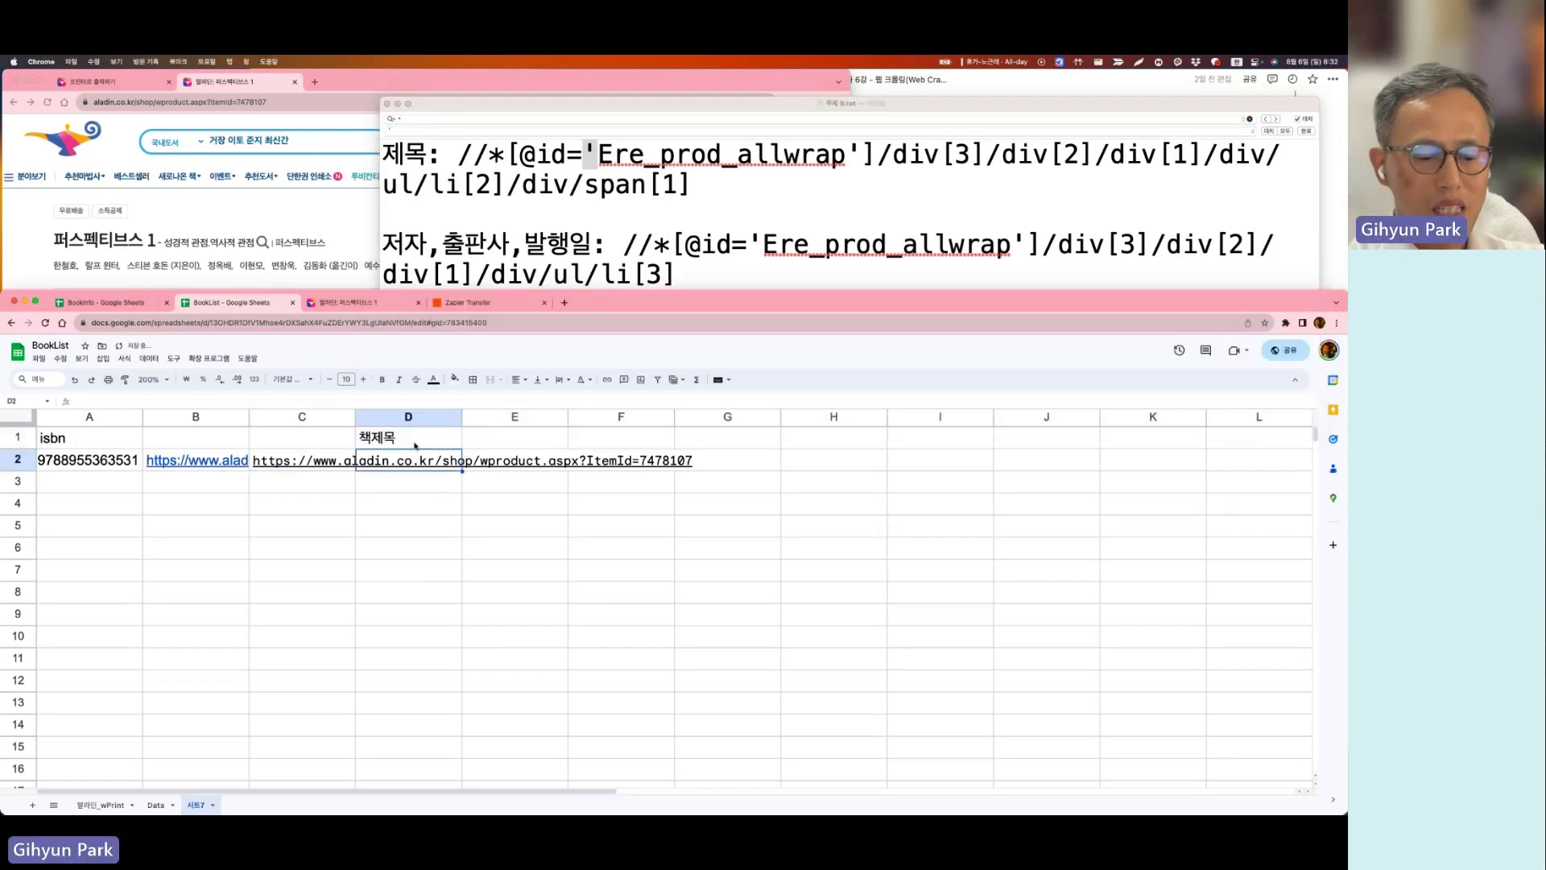
Step: In D2, enter an importxml formula that takes the URL from C2 and the title XPath copied from the note, enclosed in double quotes
text(=importxm)
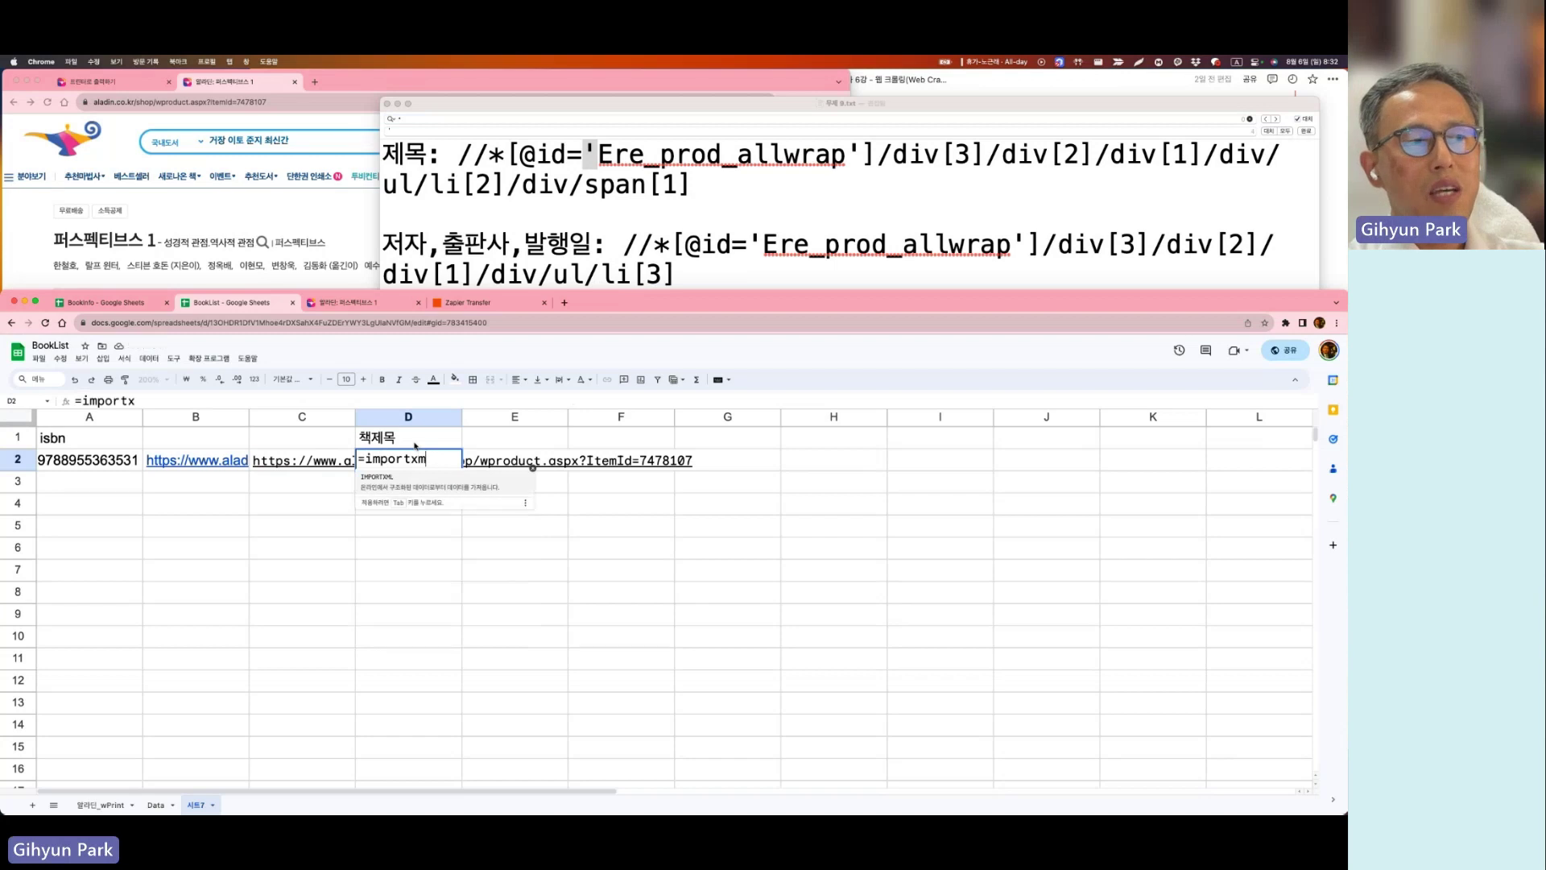
text(l()
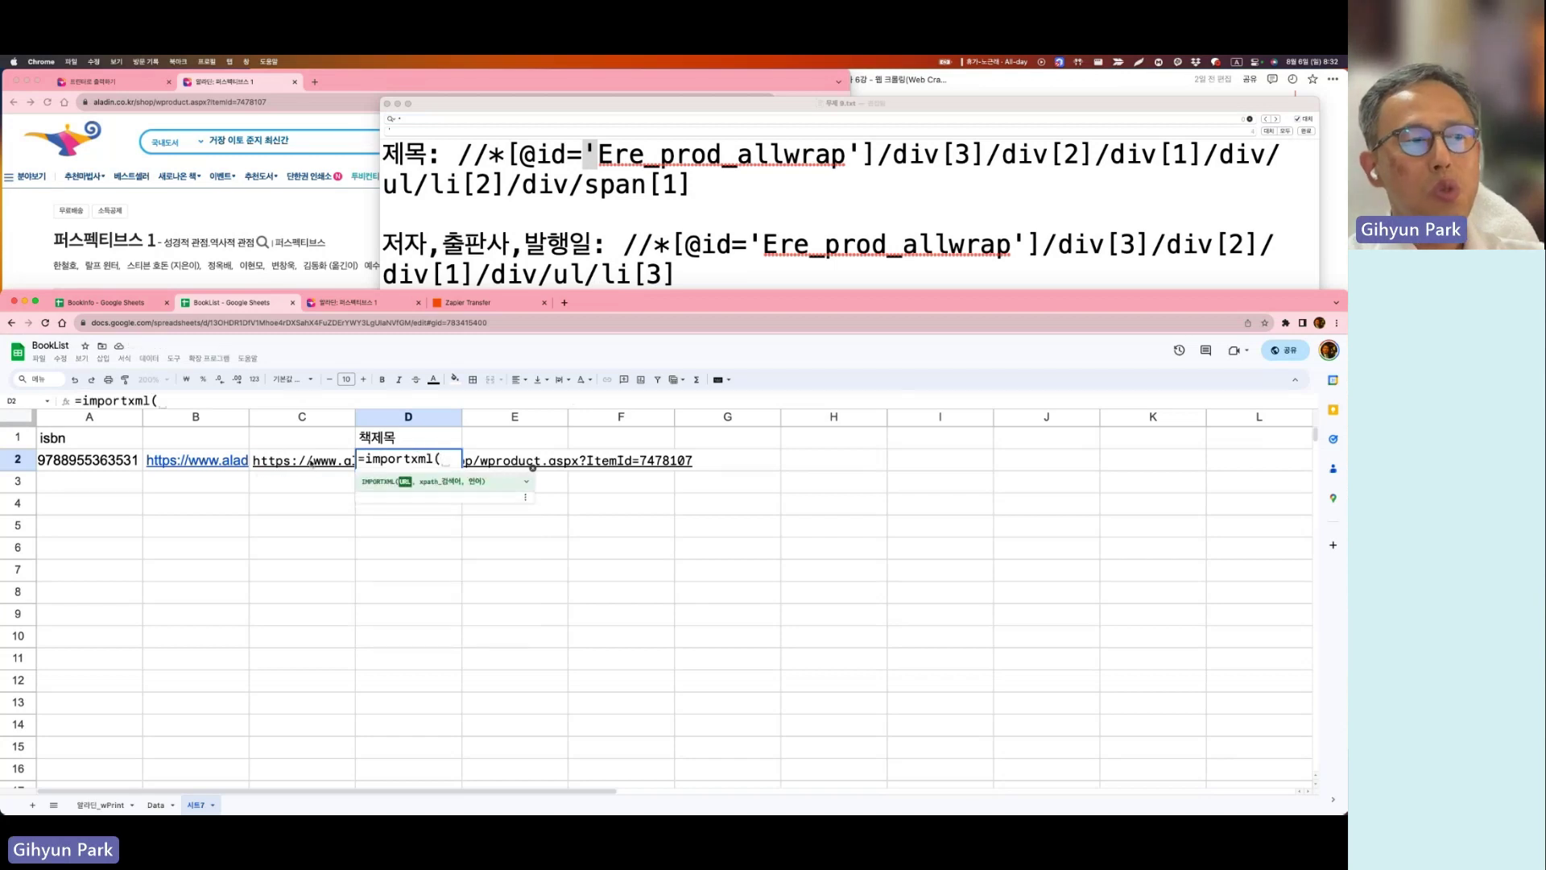
click(311, 462)
text(,")
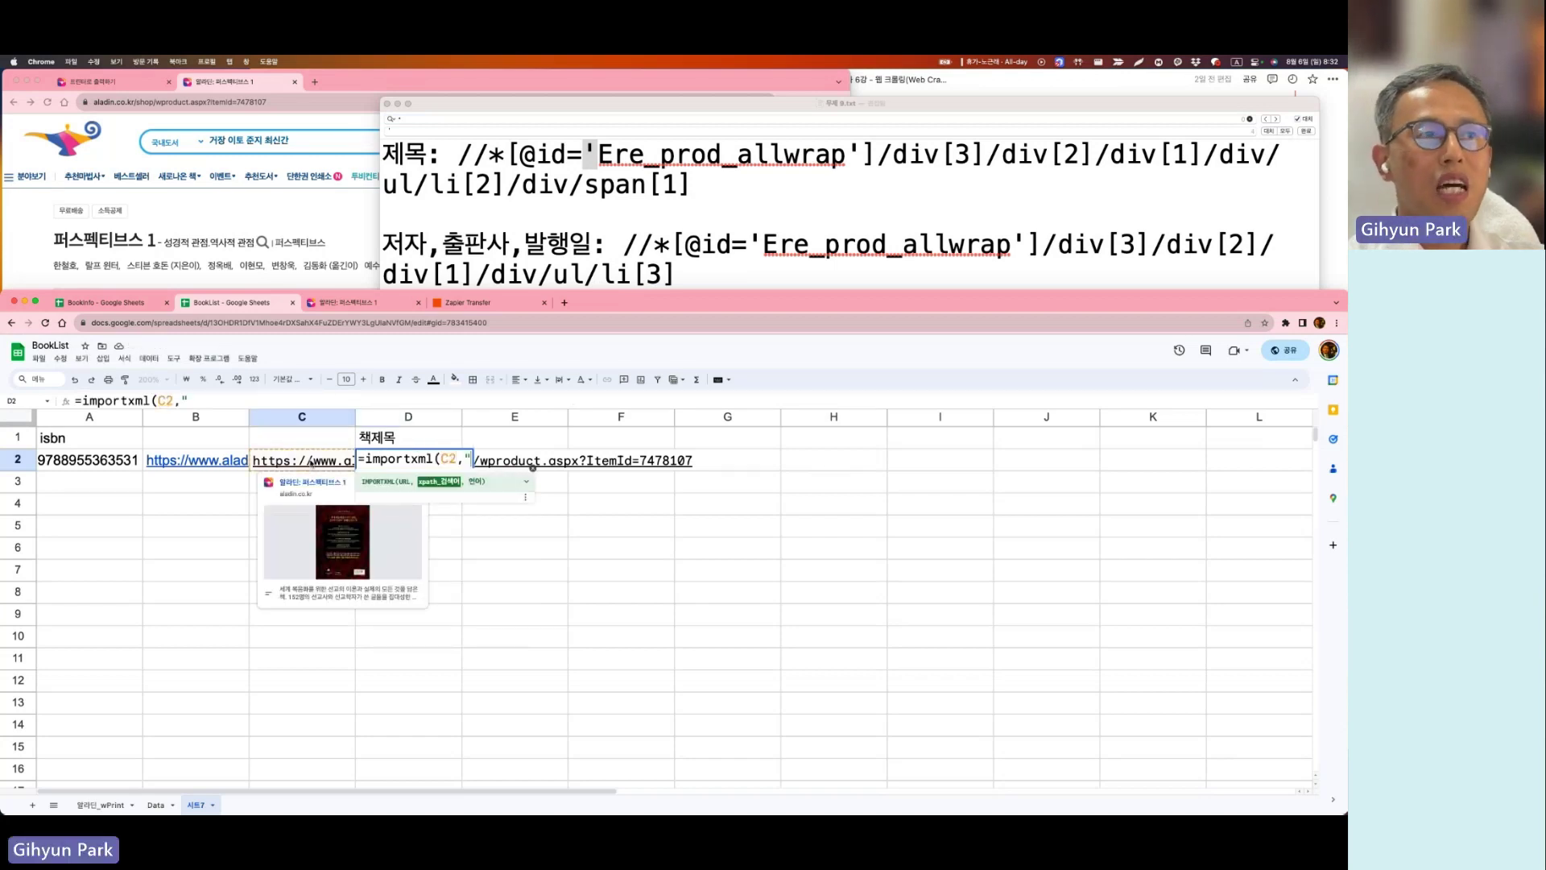
click(457, 154)
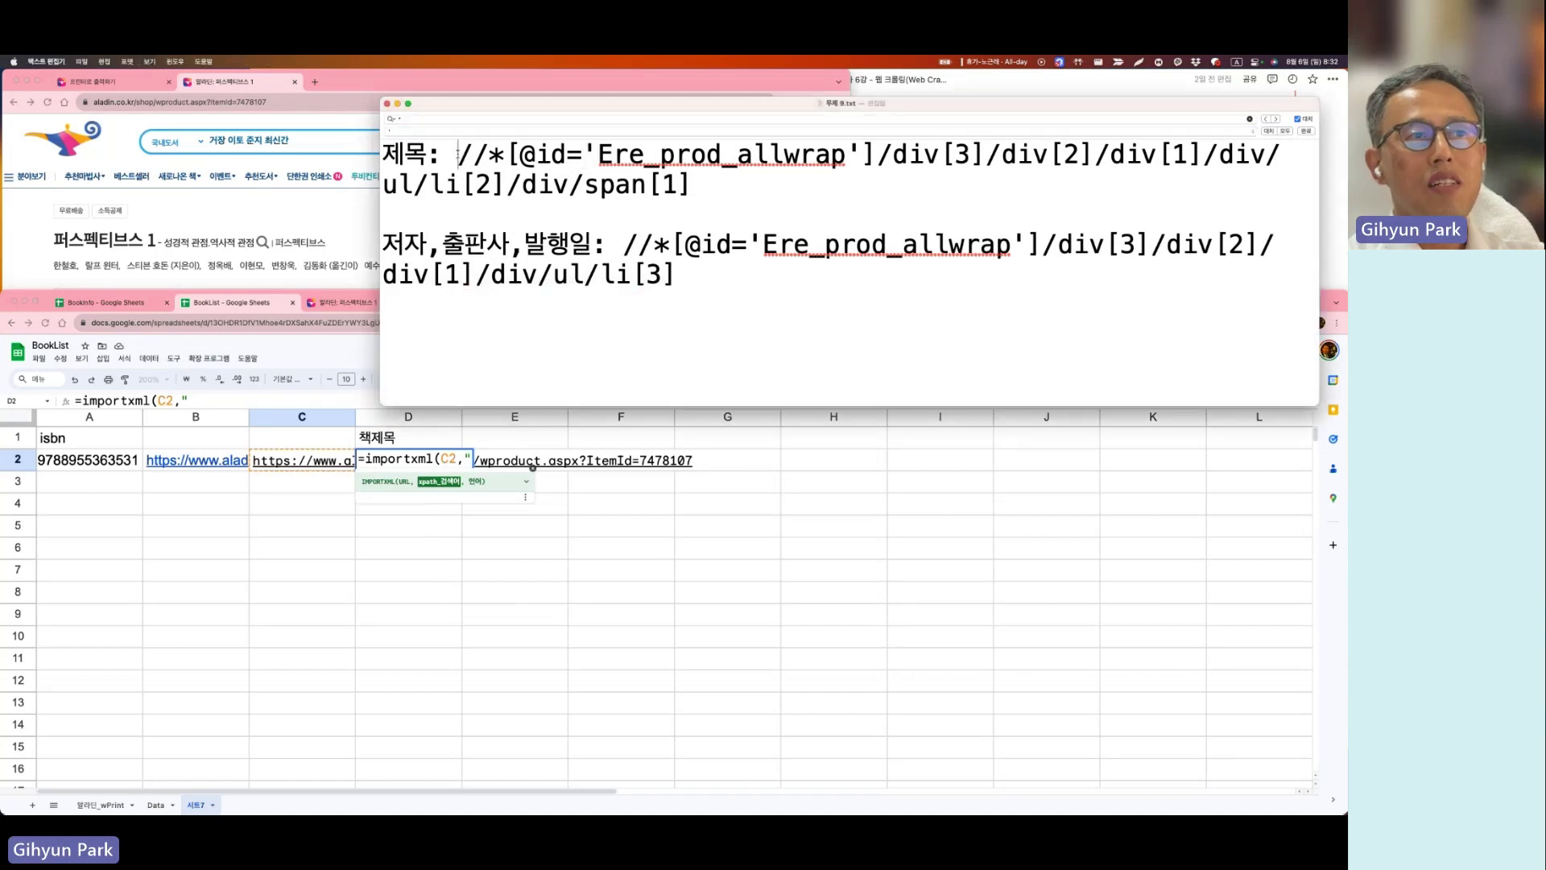
drag(457, 154, 690, 186)
key(super+c)
key(super+Tab)
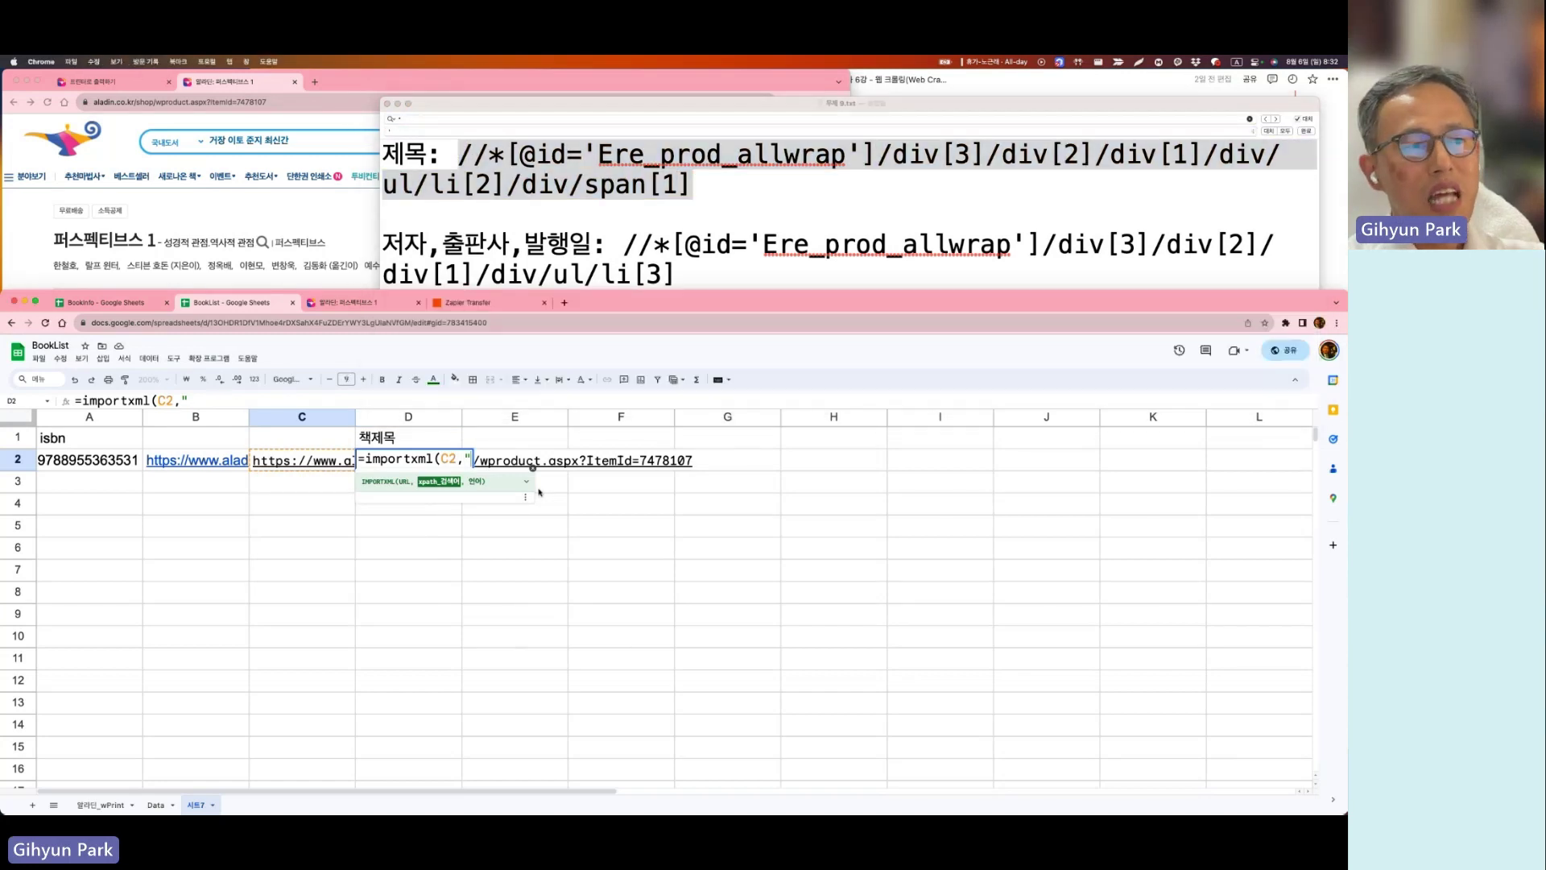
key(super+v)
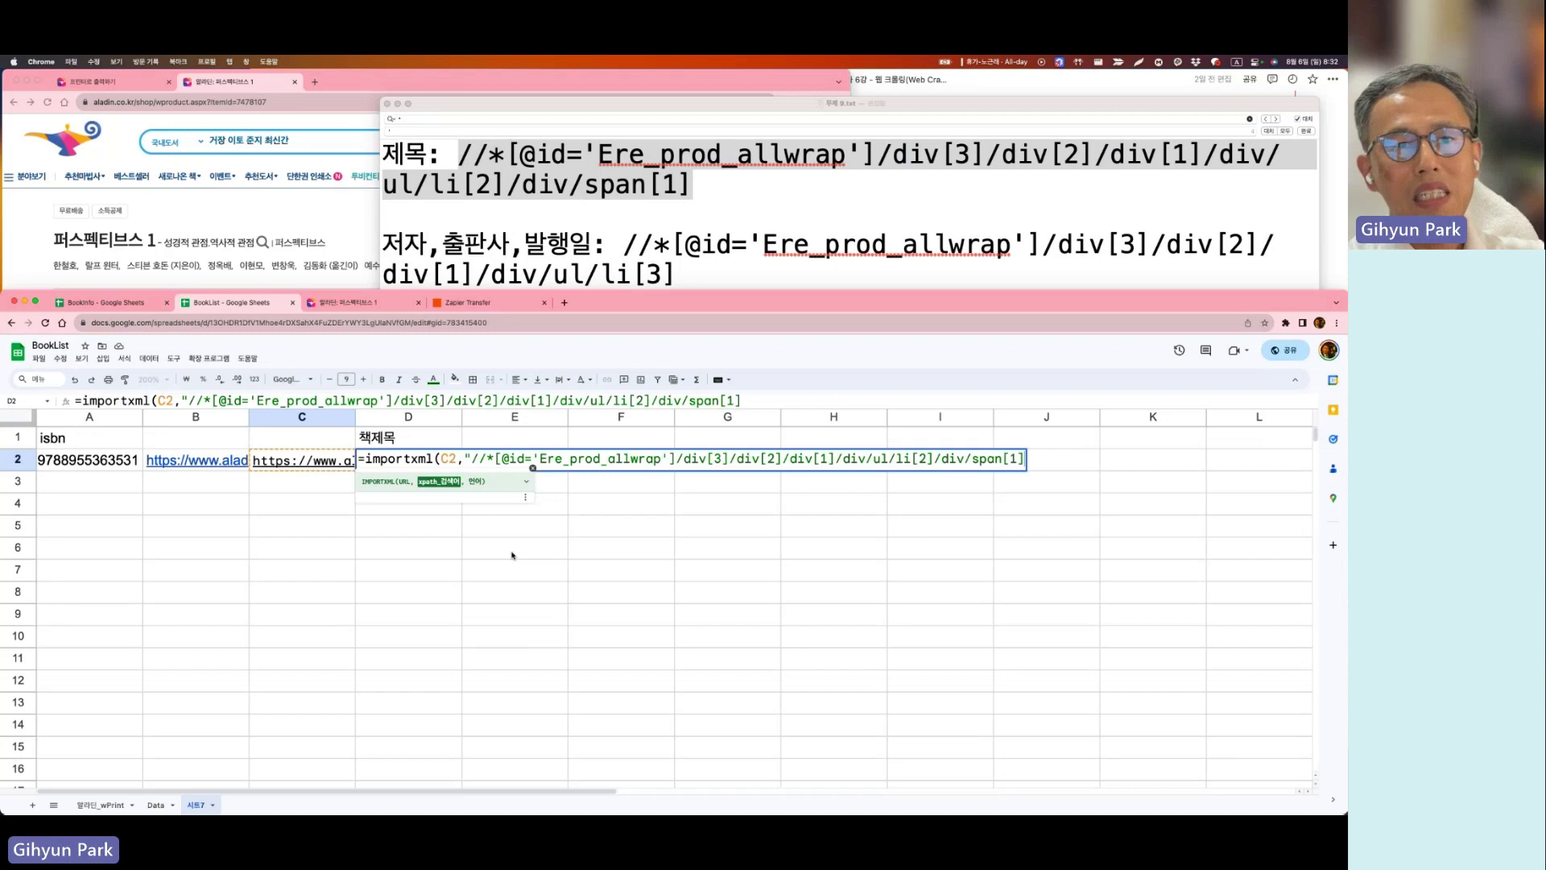
text("))
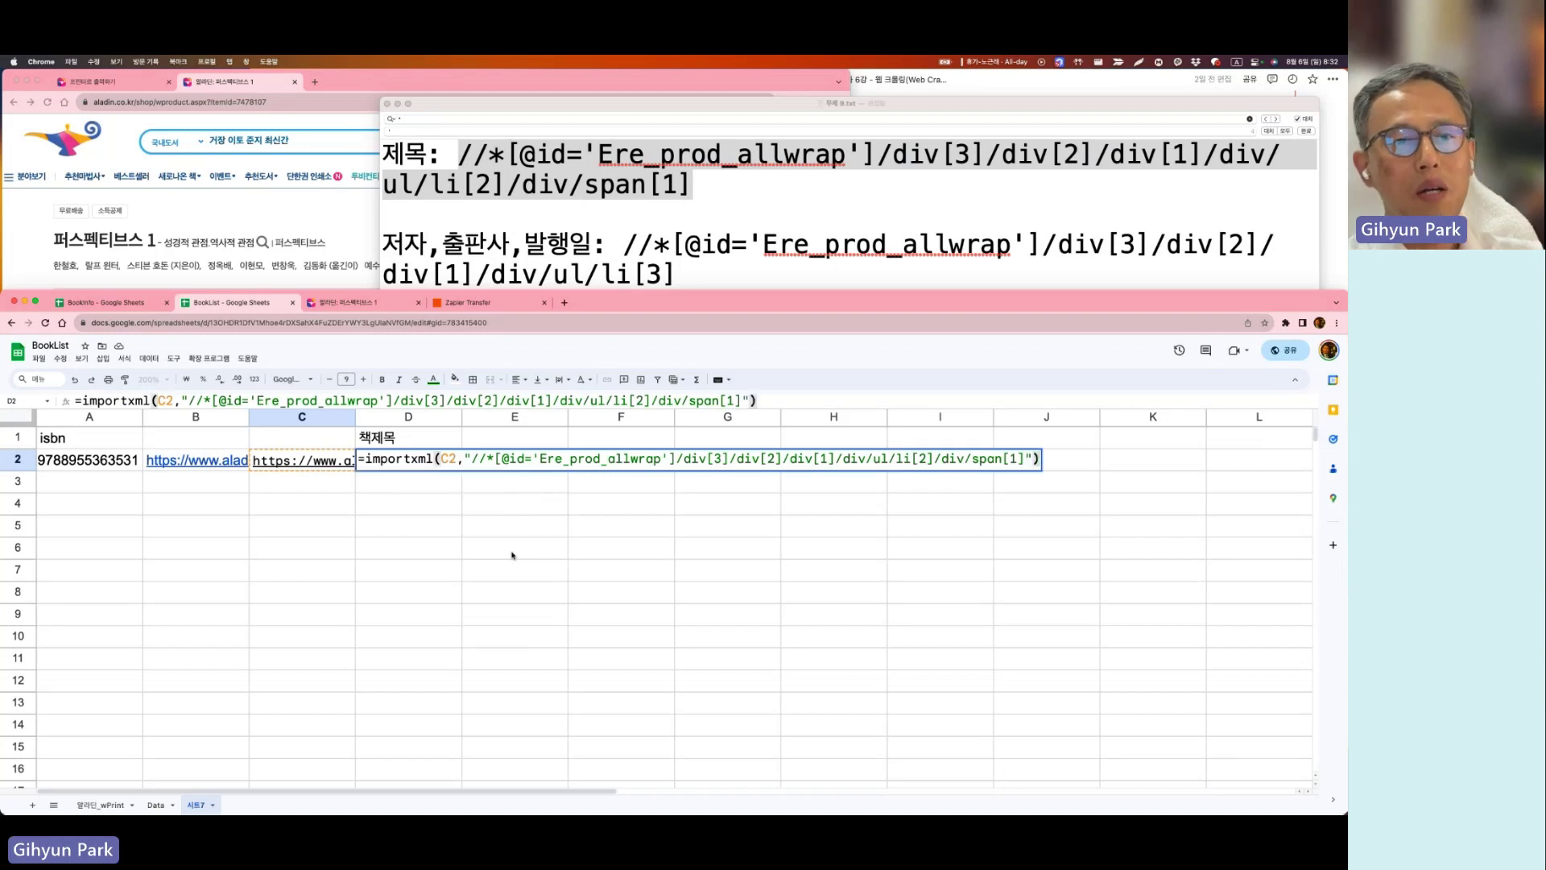
key(Return)
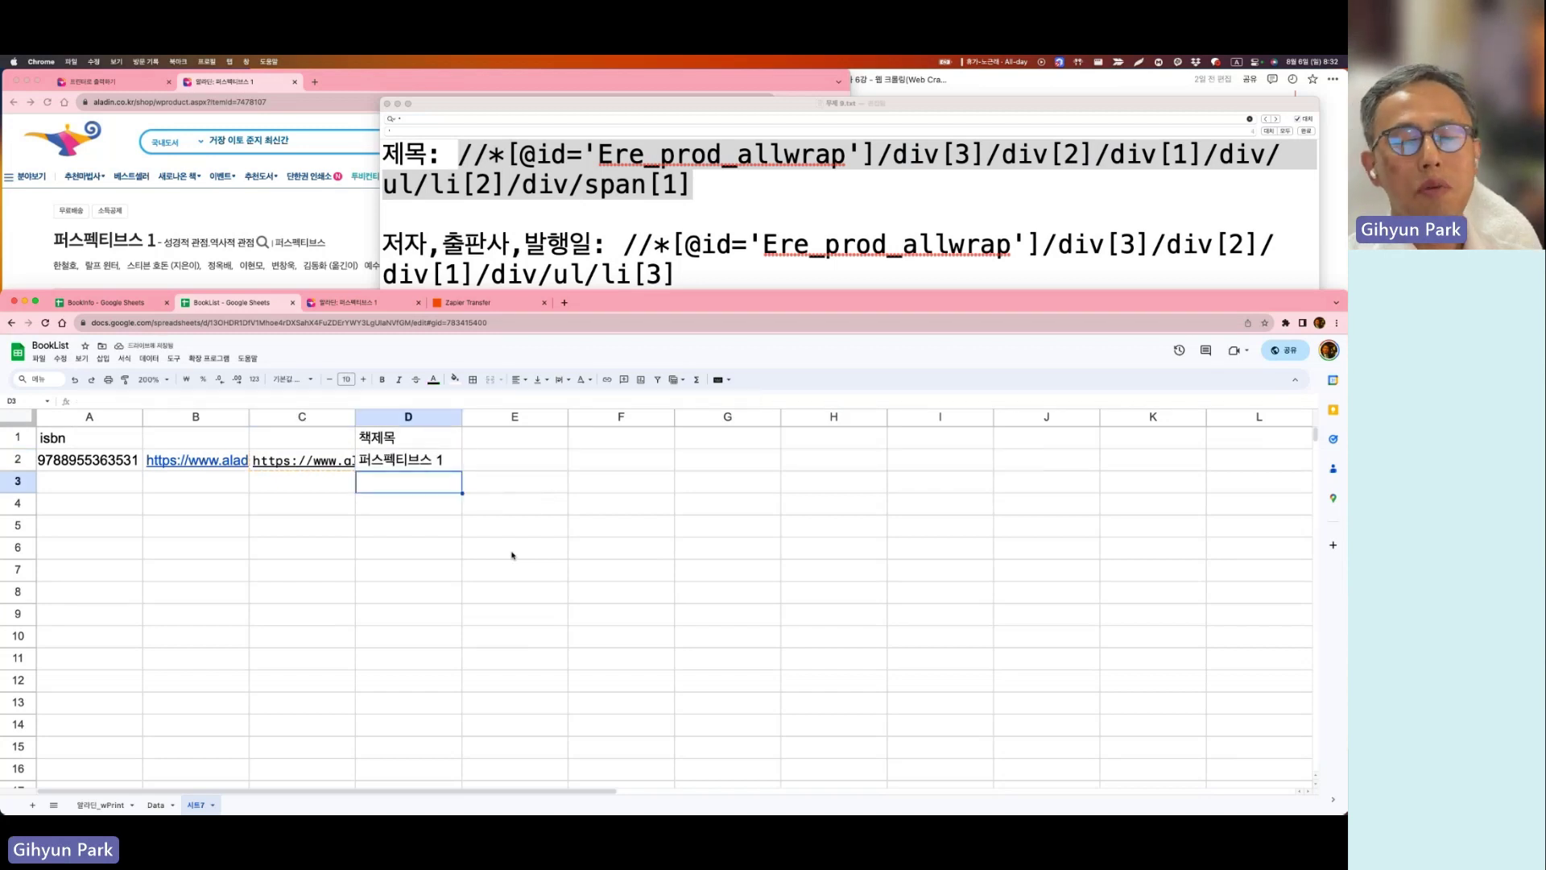
Step: Enter the header 저자,출판사,발행일 in cell E1, beside the book title header
click(687, 276)
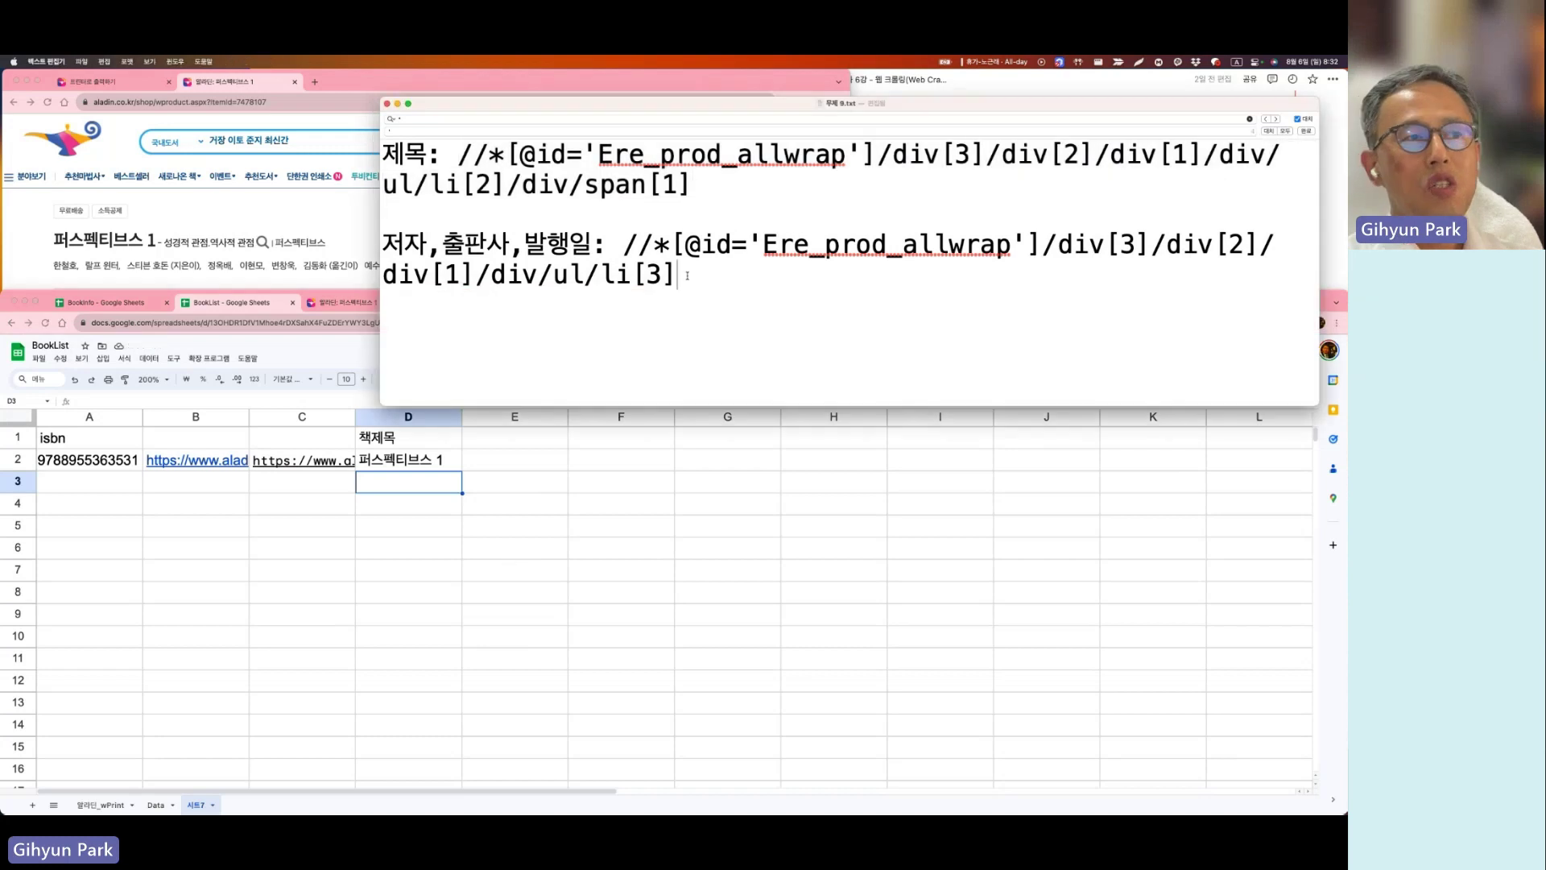
click(511, 445)
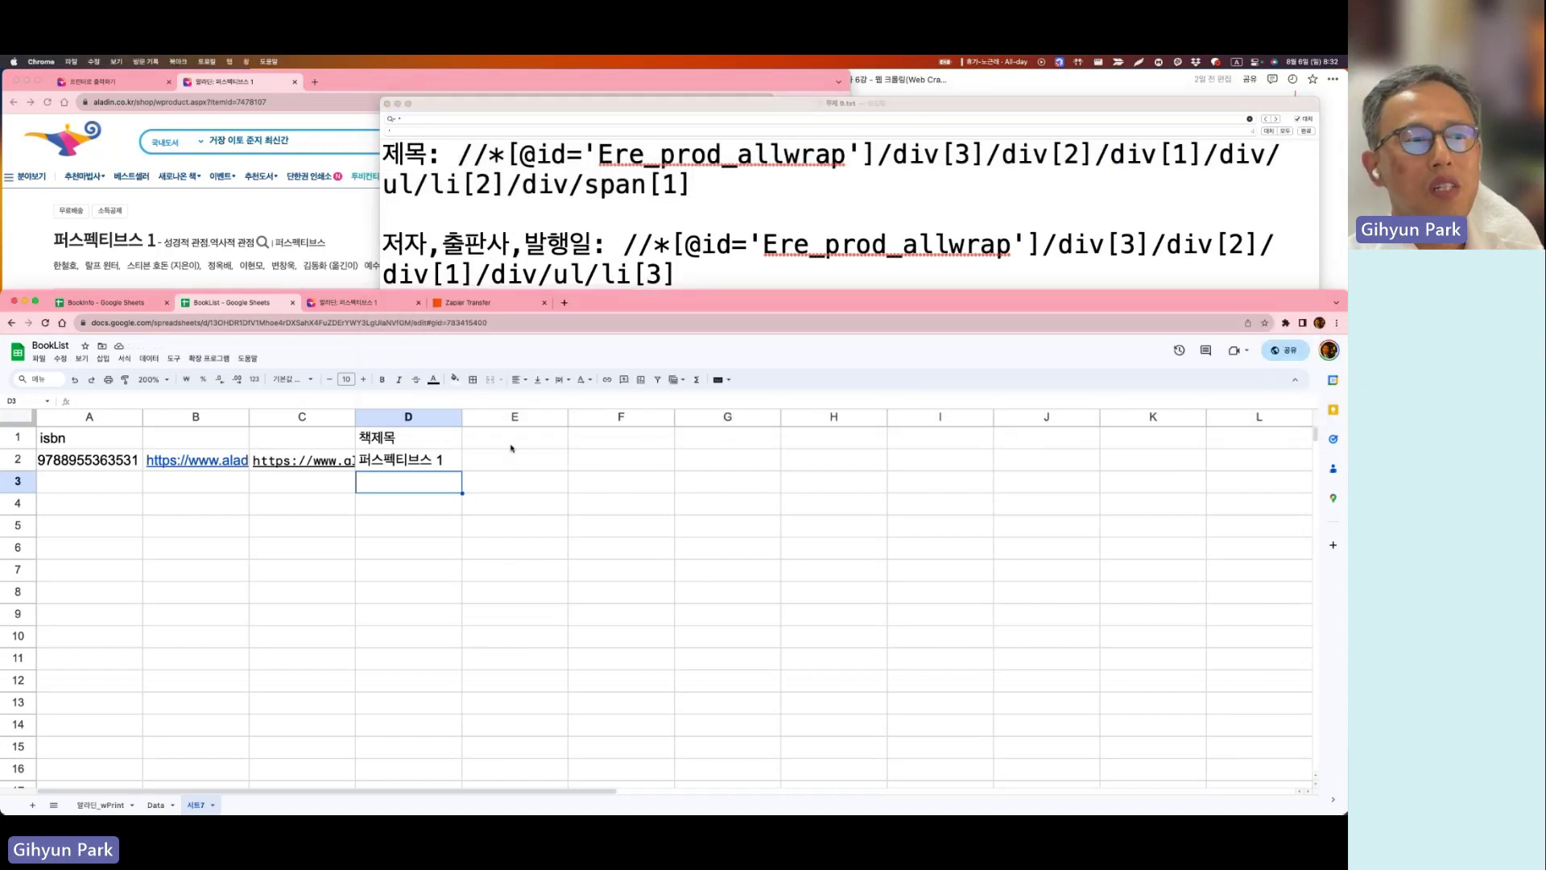
text(저자)
text(,출판사,발행일)
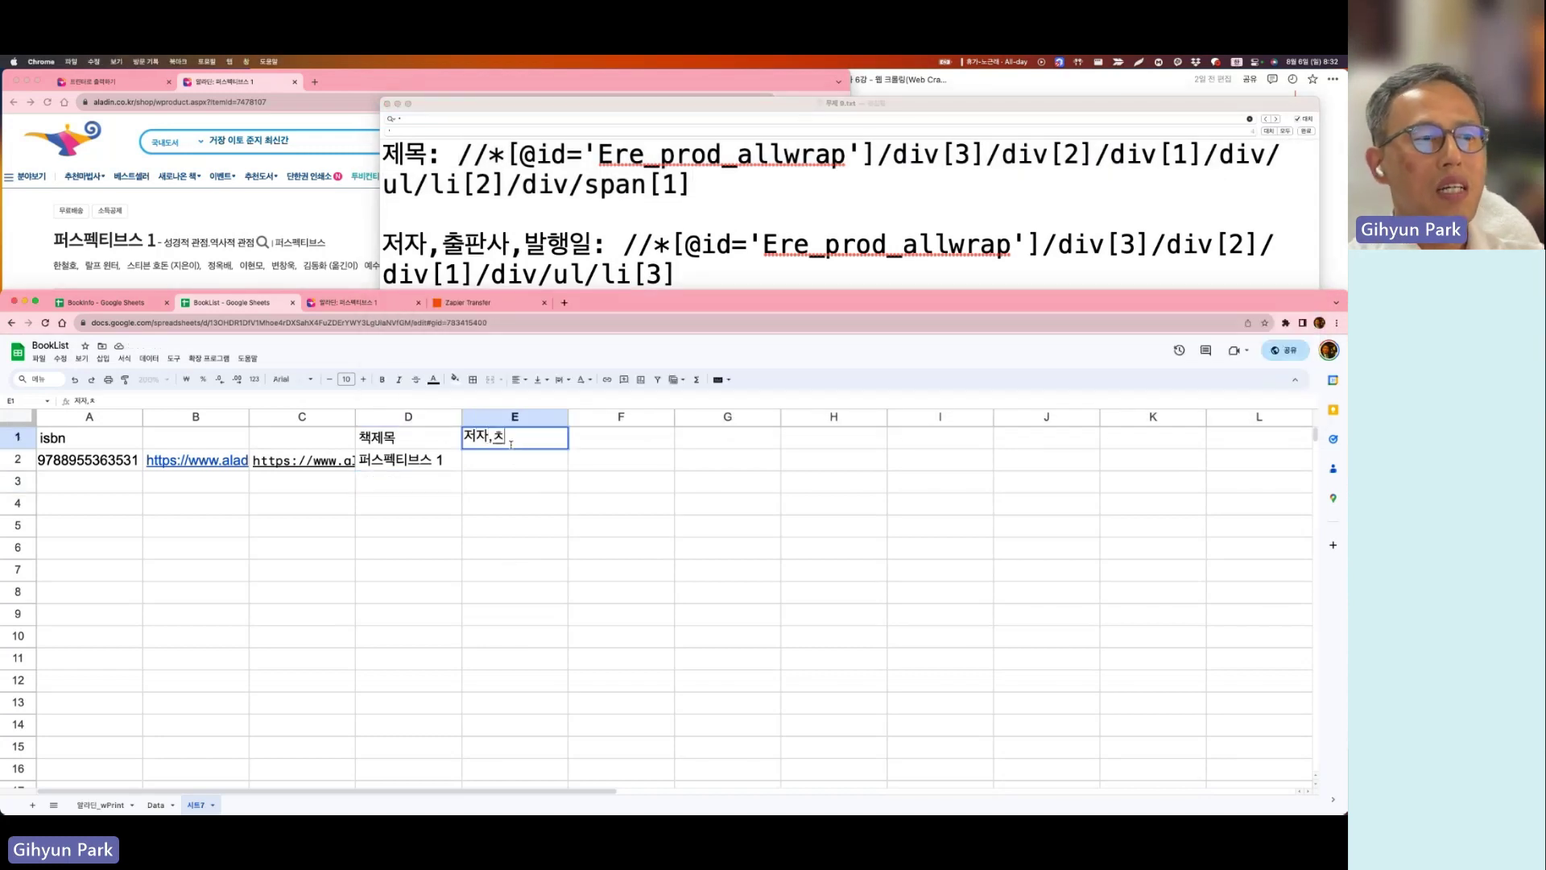
key(Return)
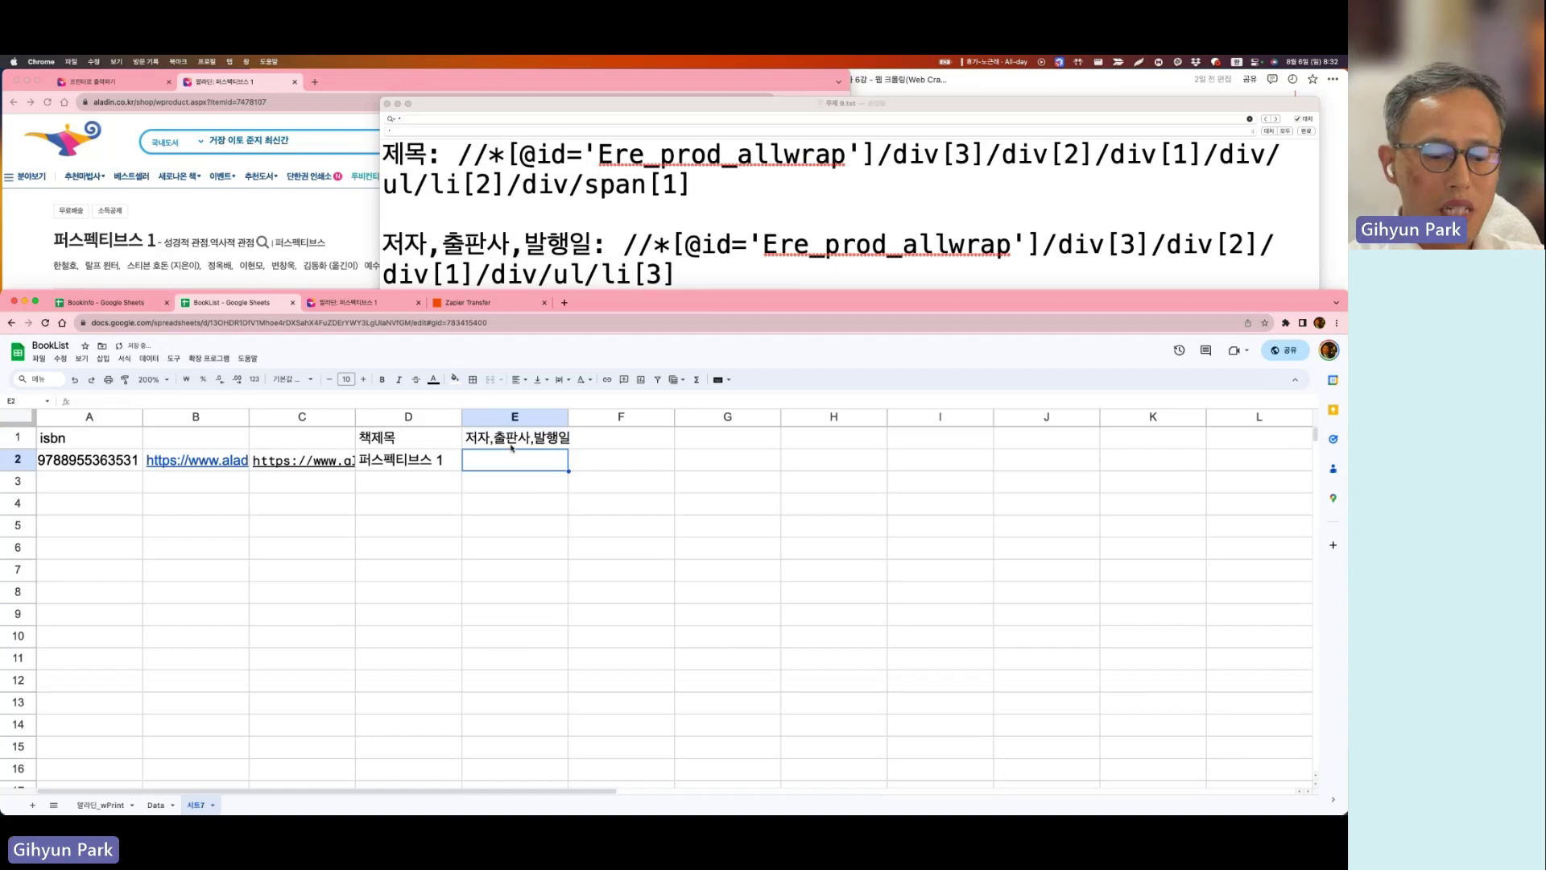
Step: In E2, enter an importxml formula using C2 as the URL and the note's 저자,출판사,발행일 XPath in double quotes
text(=import)
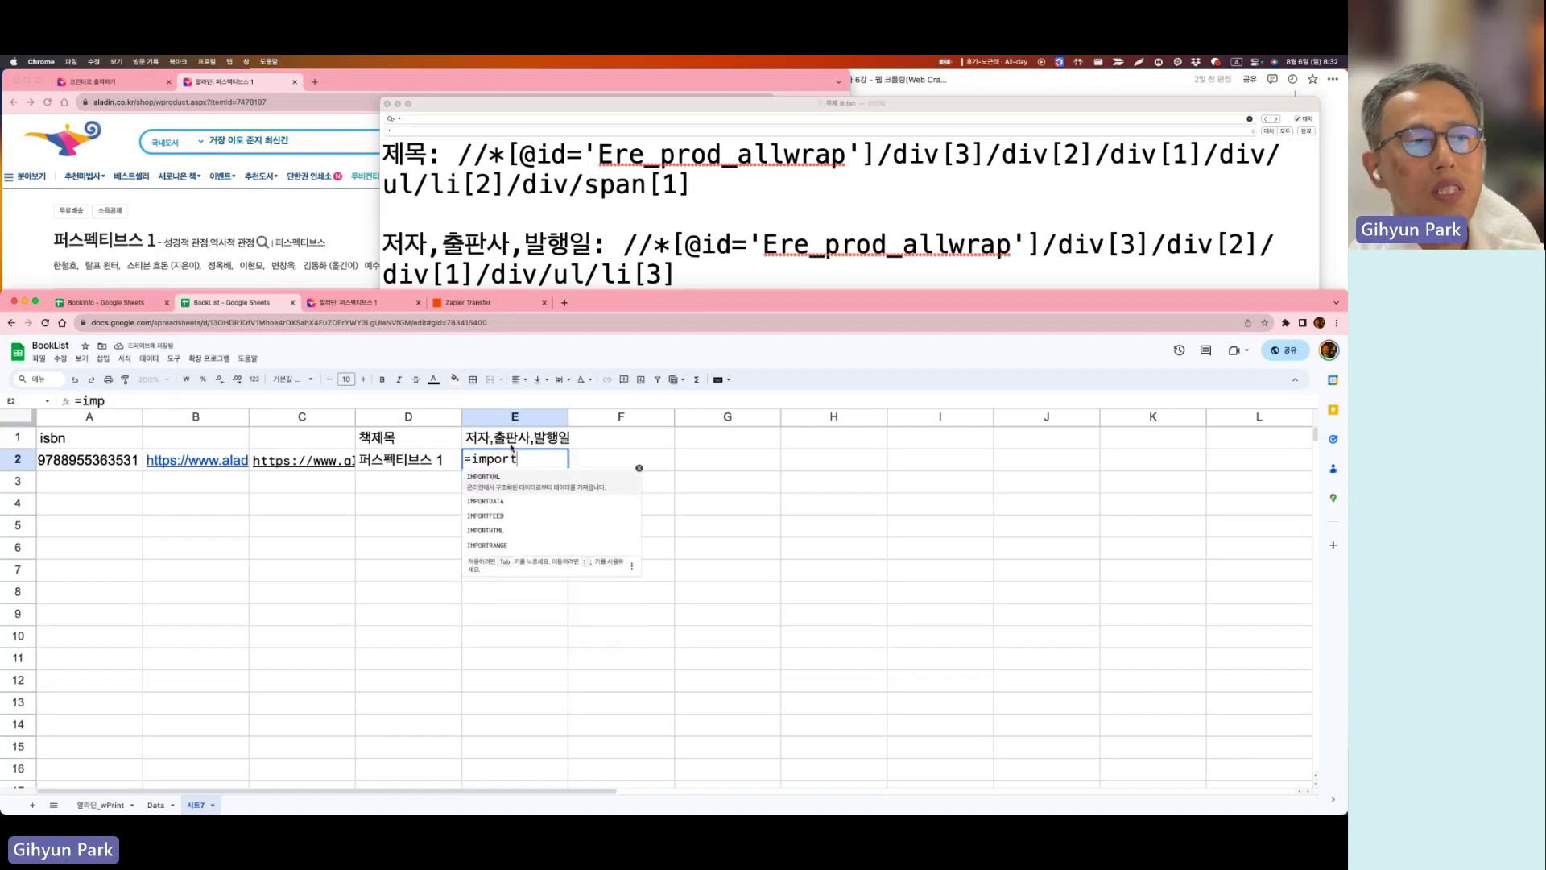
text(xml()
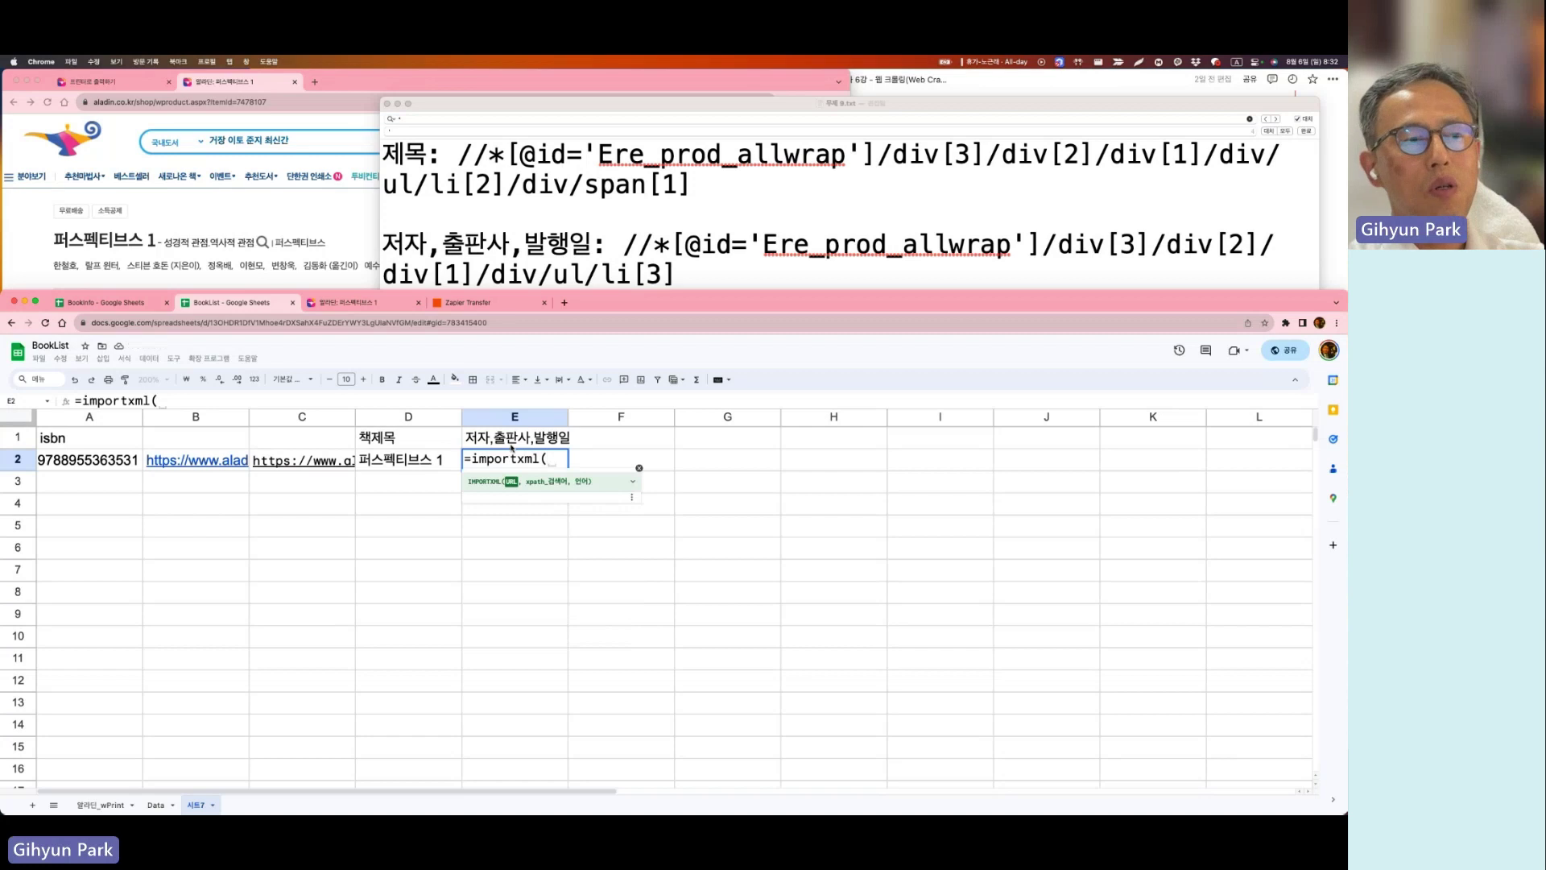
click(295, 461)
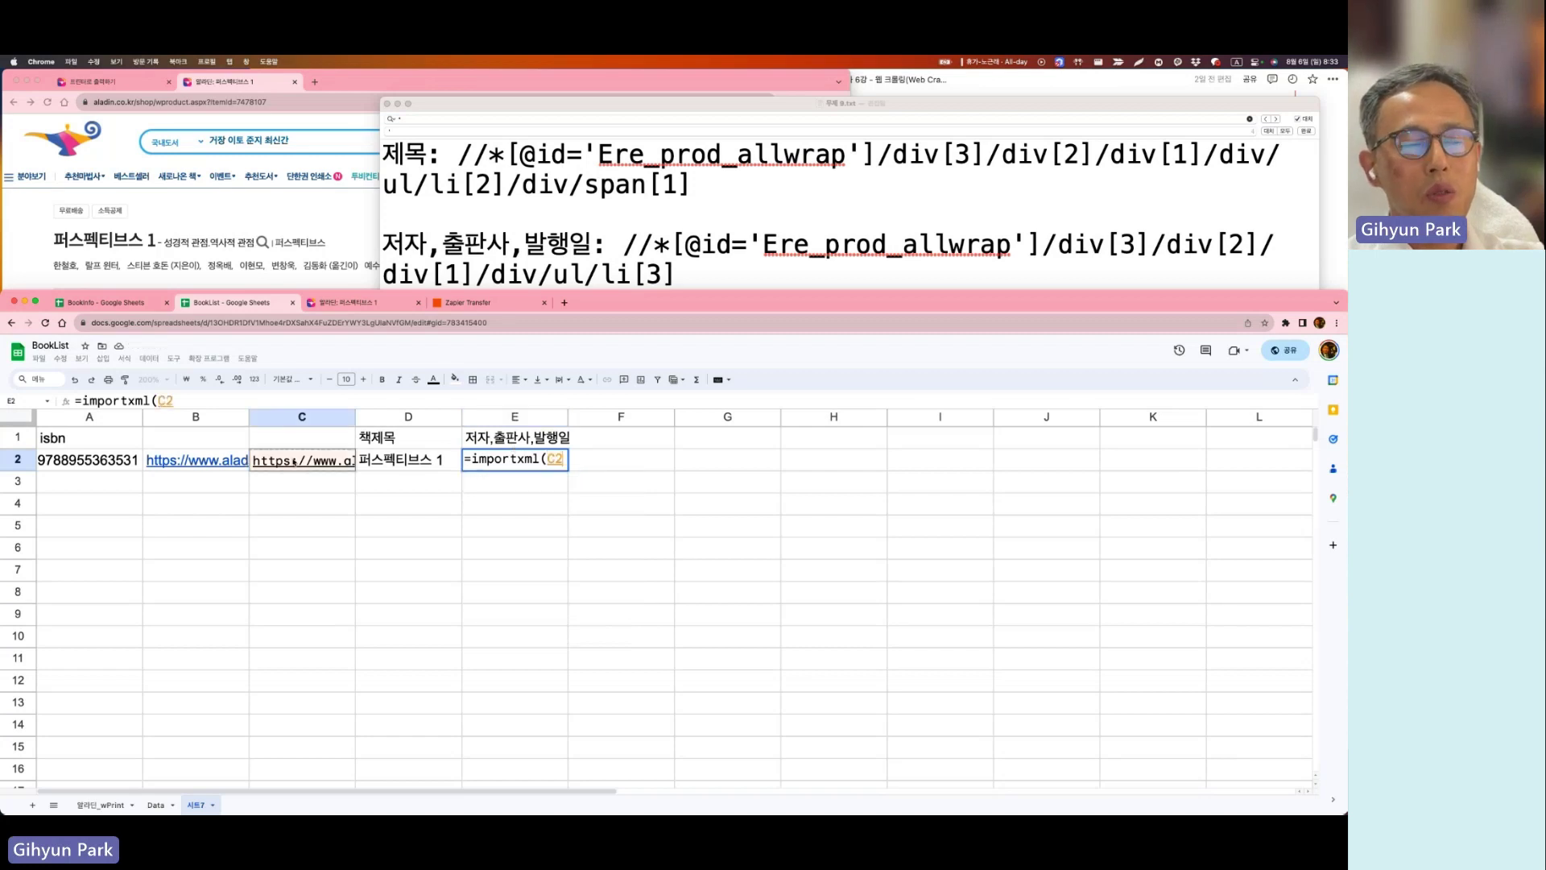
text(,)
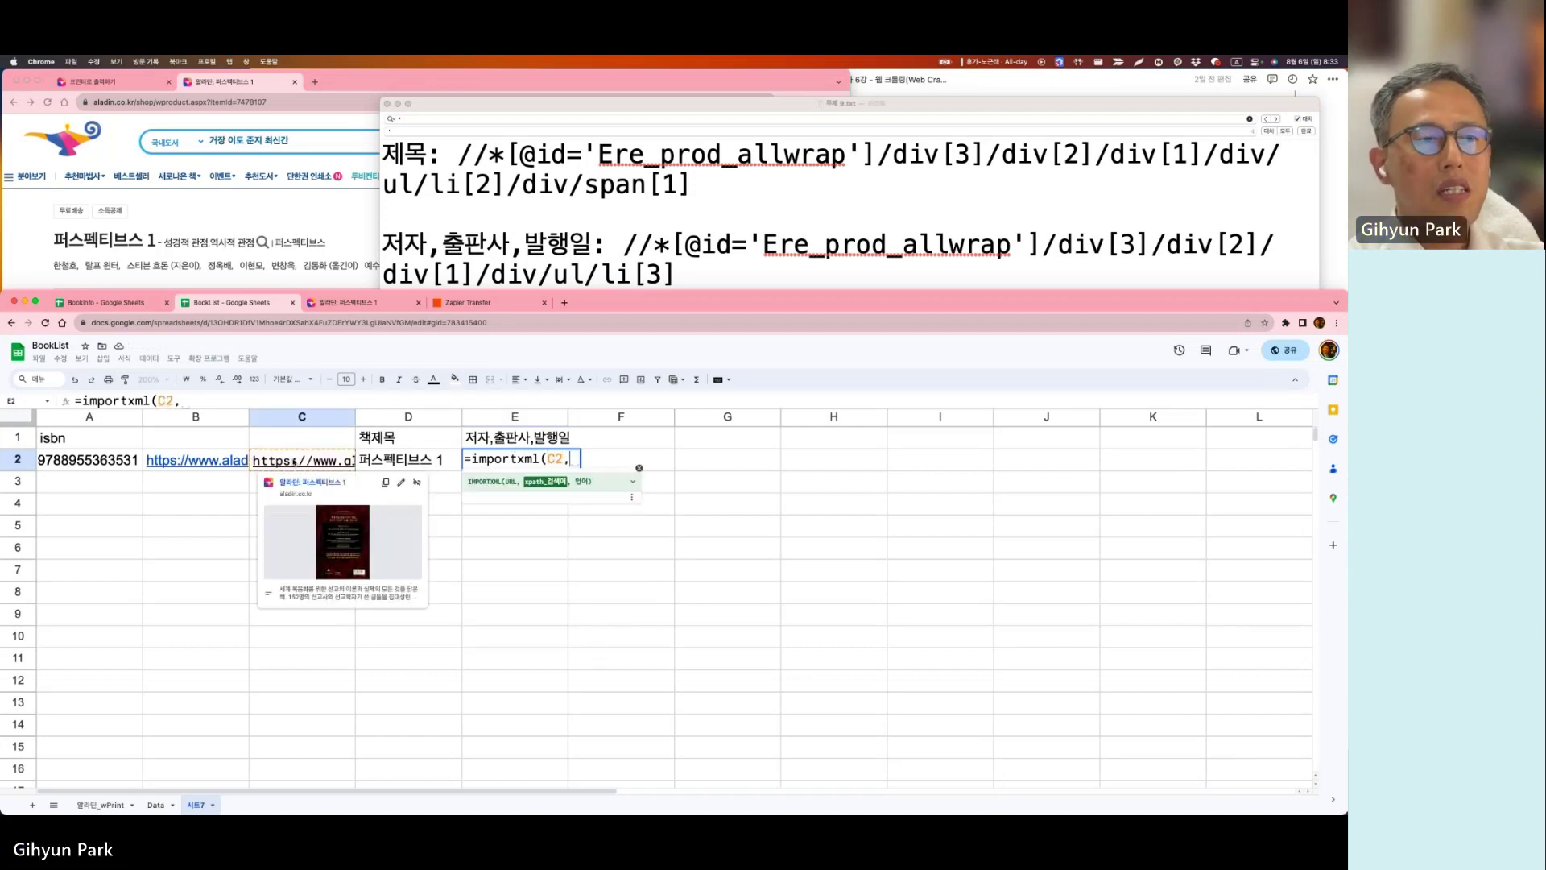
text(")
click(677, 274)
drag(677, 274, 619, 244)
key(super+c)
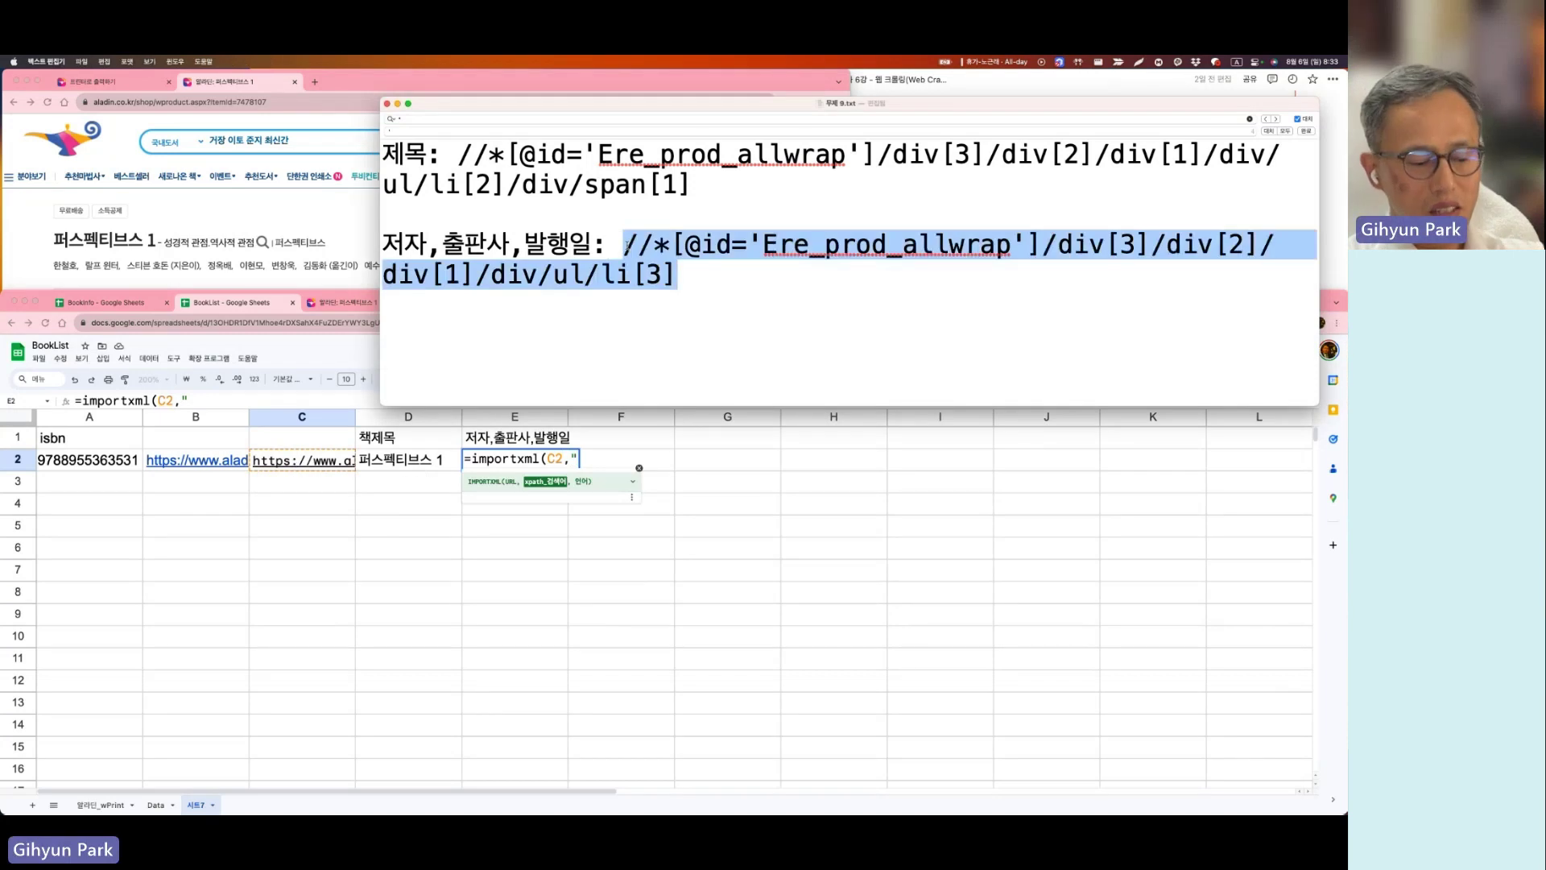
key(super+Tab)
key(super+v)
text("))
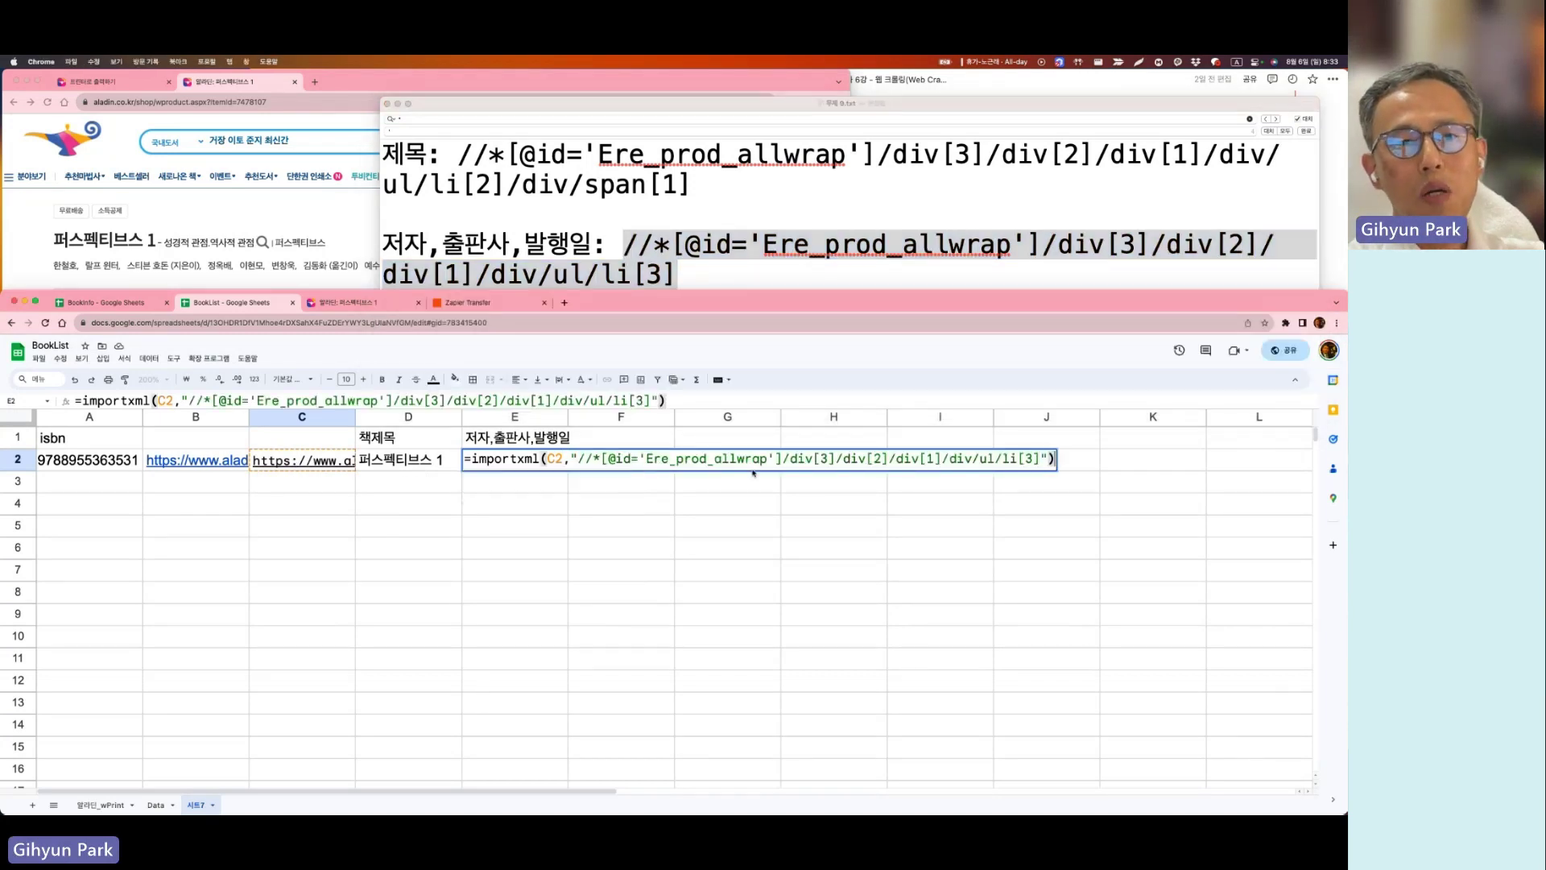
key(Return)
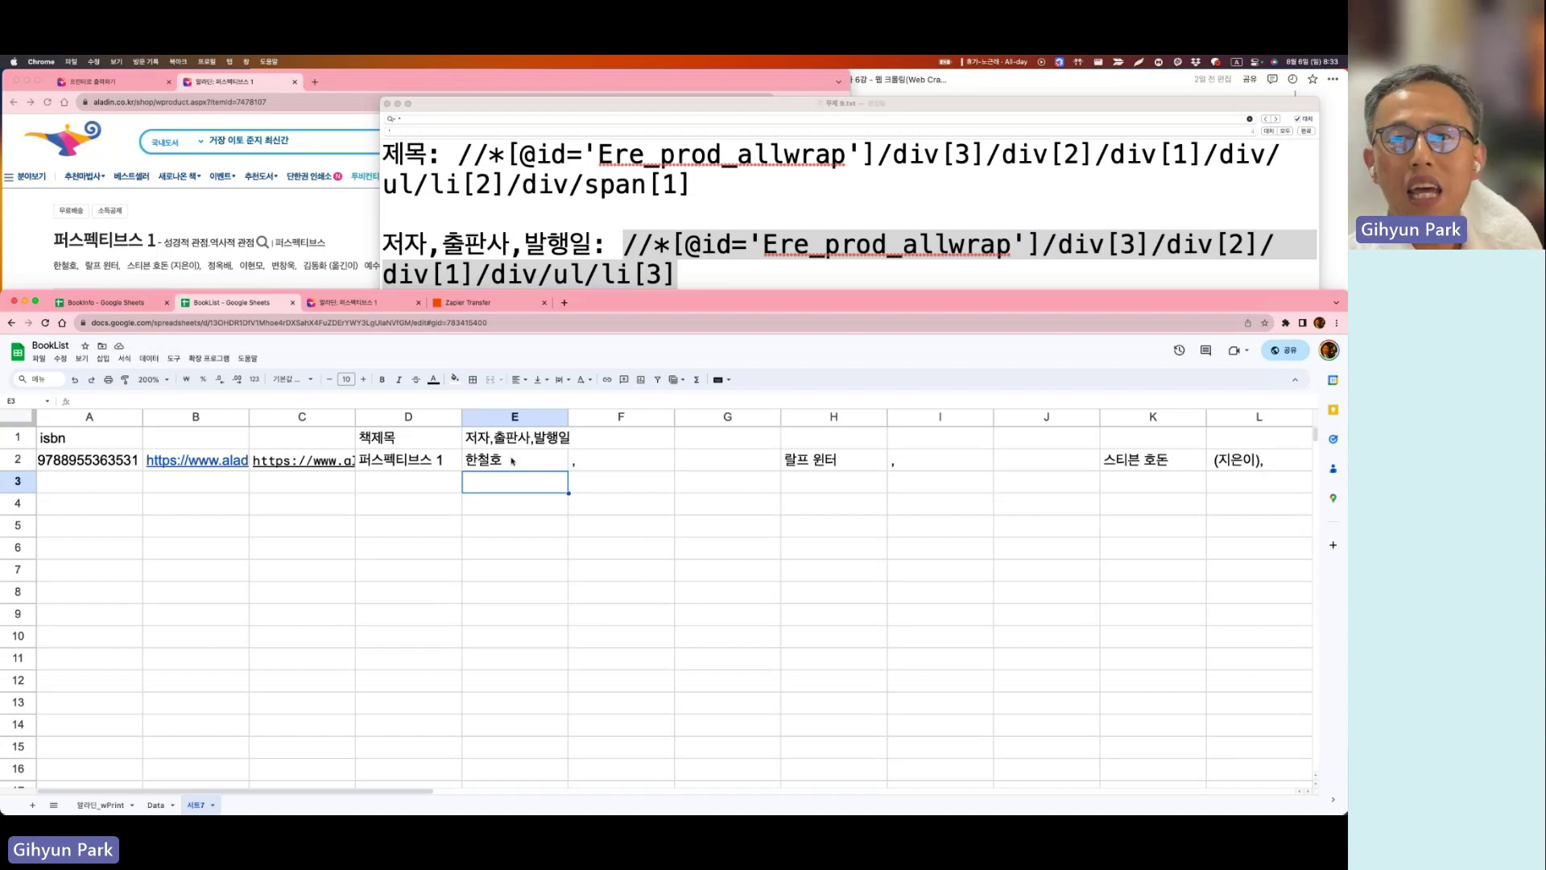
Step: Examine how the imported author line is split across E2 to J2 and compare it with the li's child elements on the product page
click(516, 460)
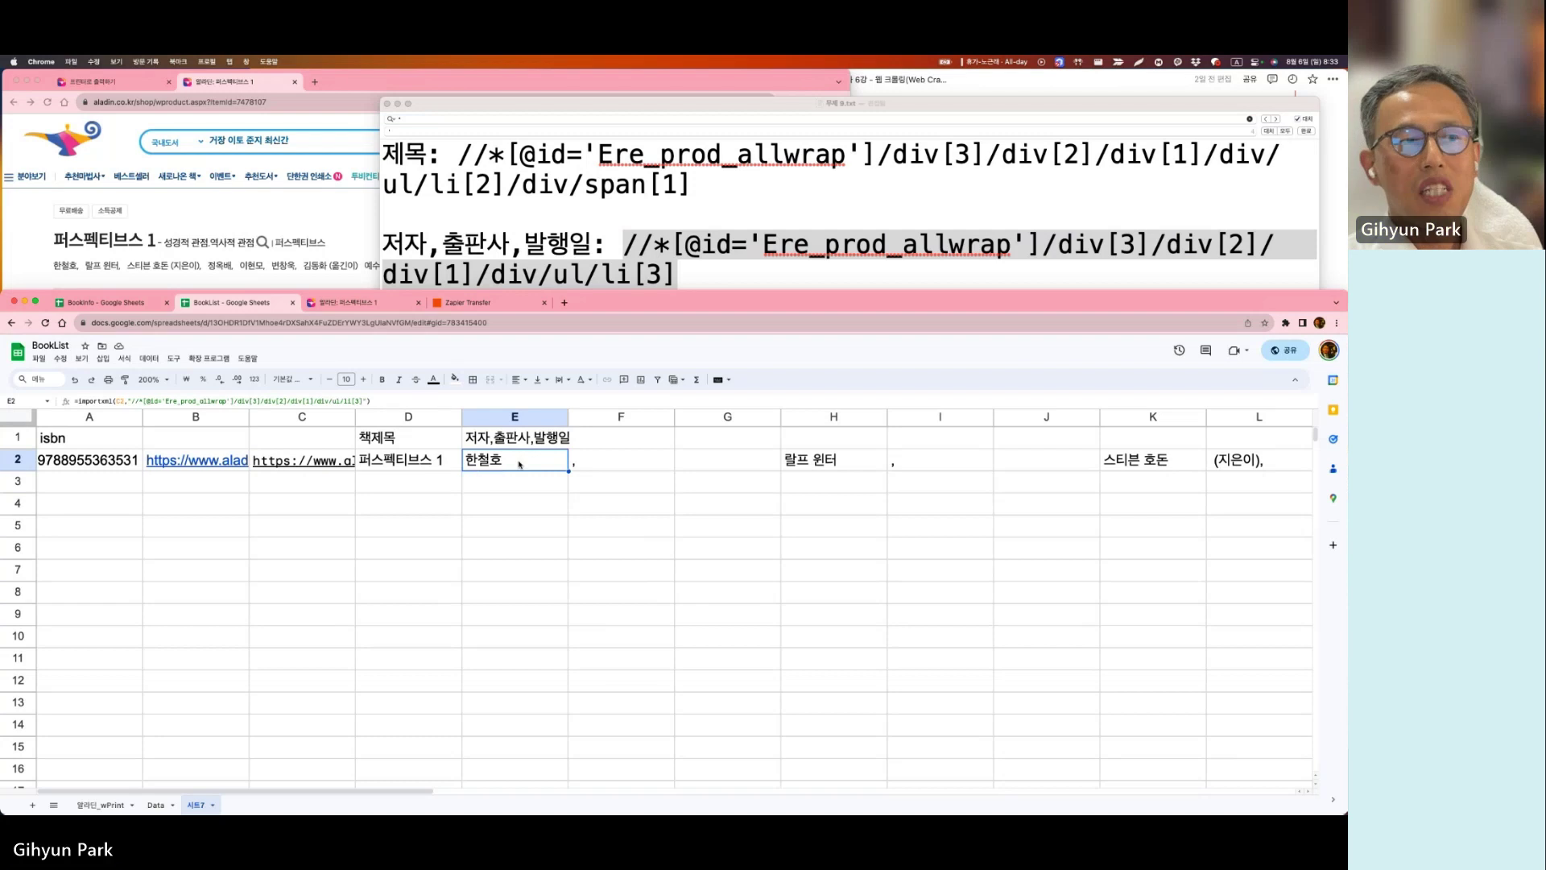
click(600, 466)
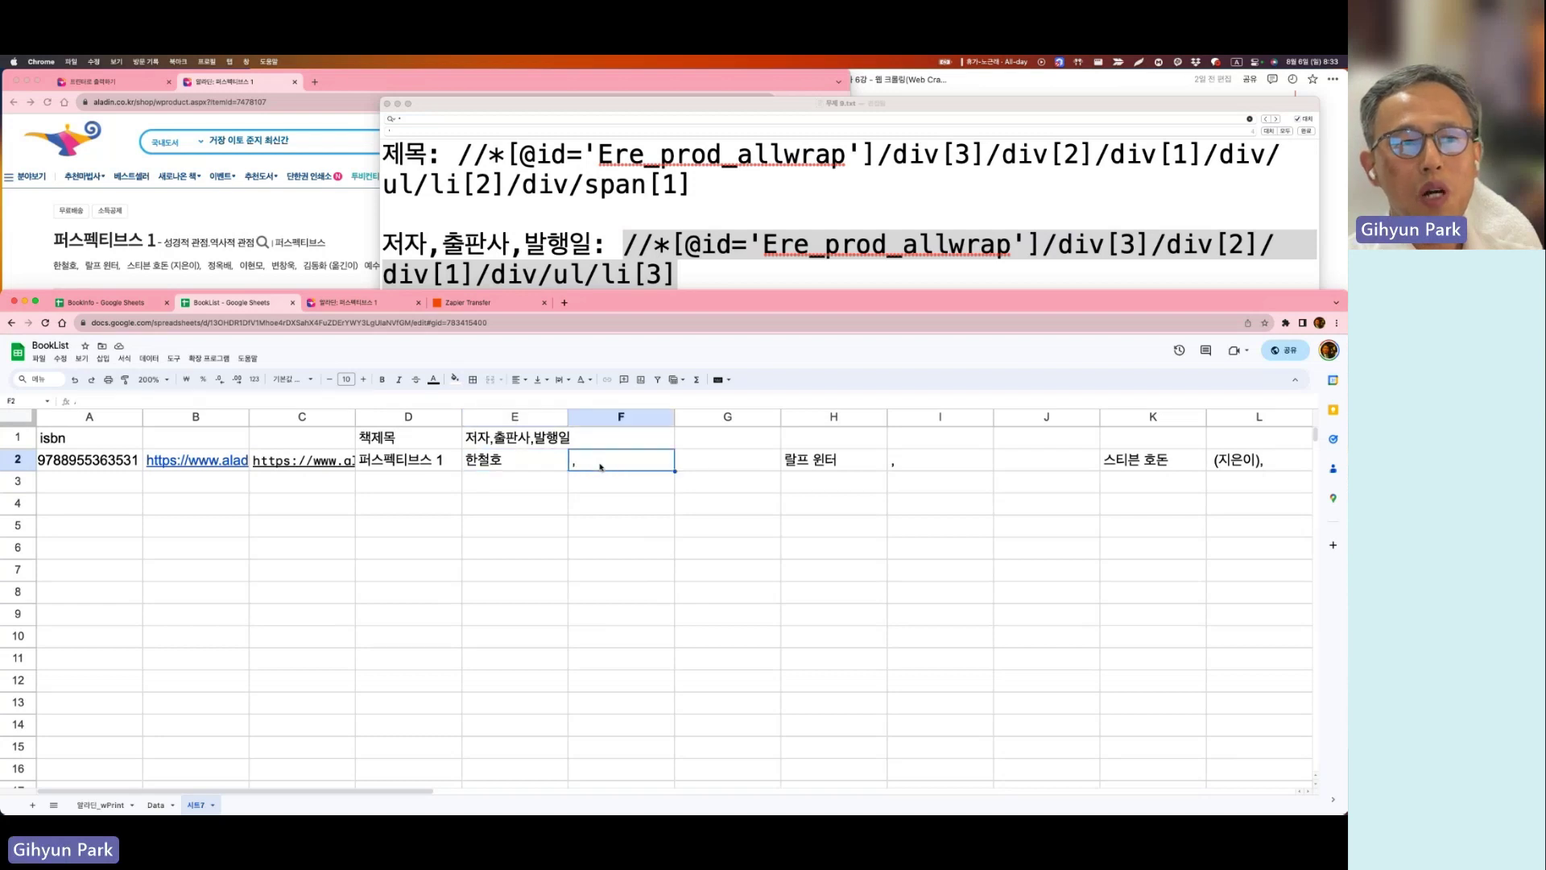
click(711, 464)
click(823, 462)
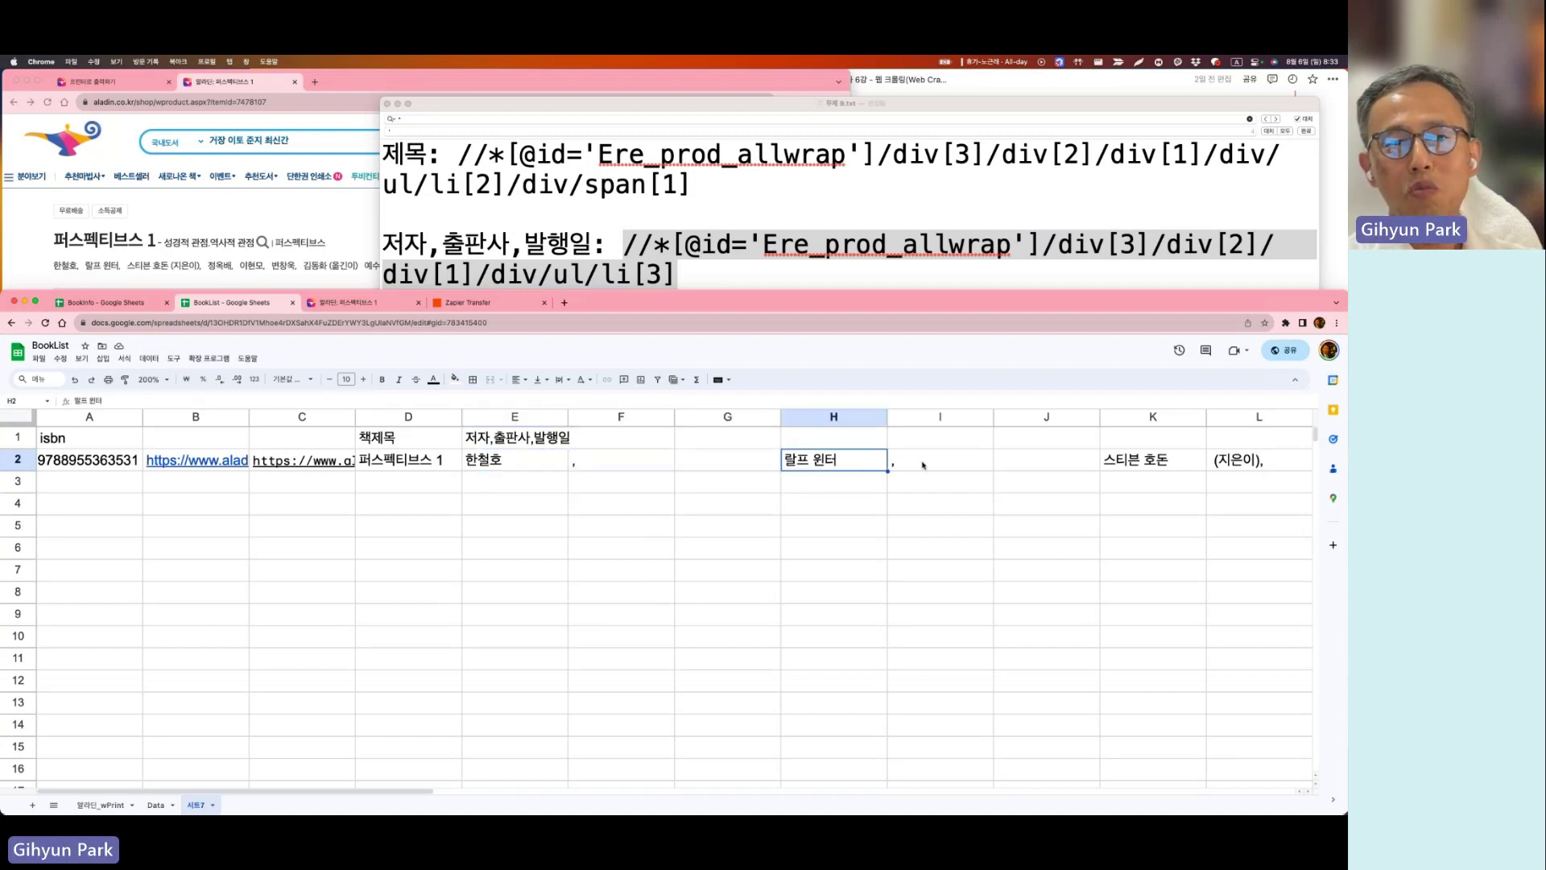
click(923, 465)
click(1020, 466)
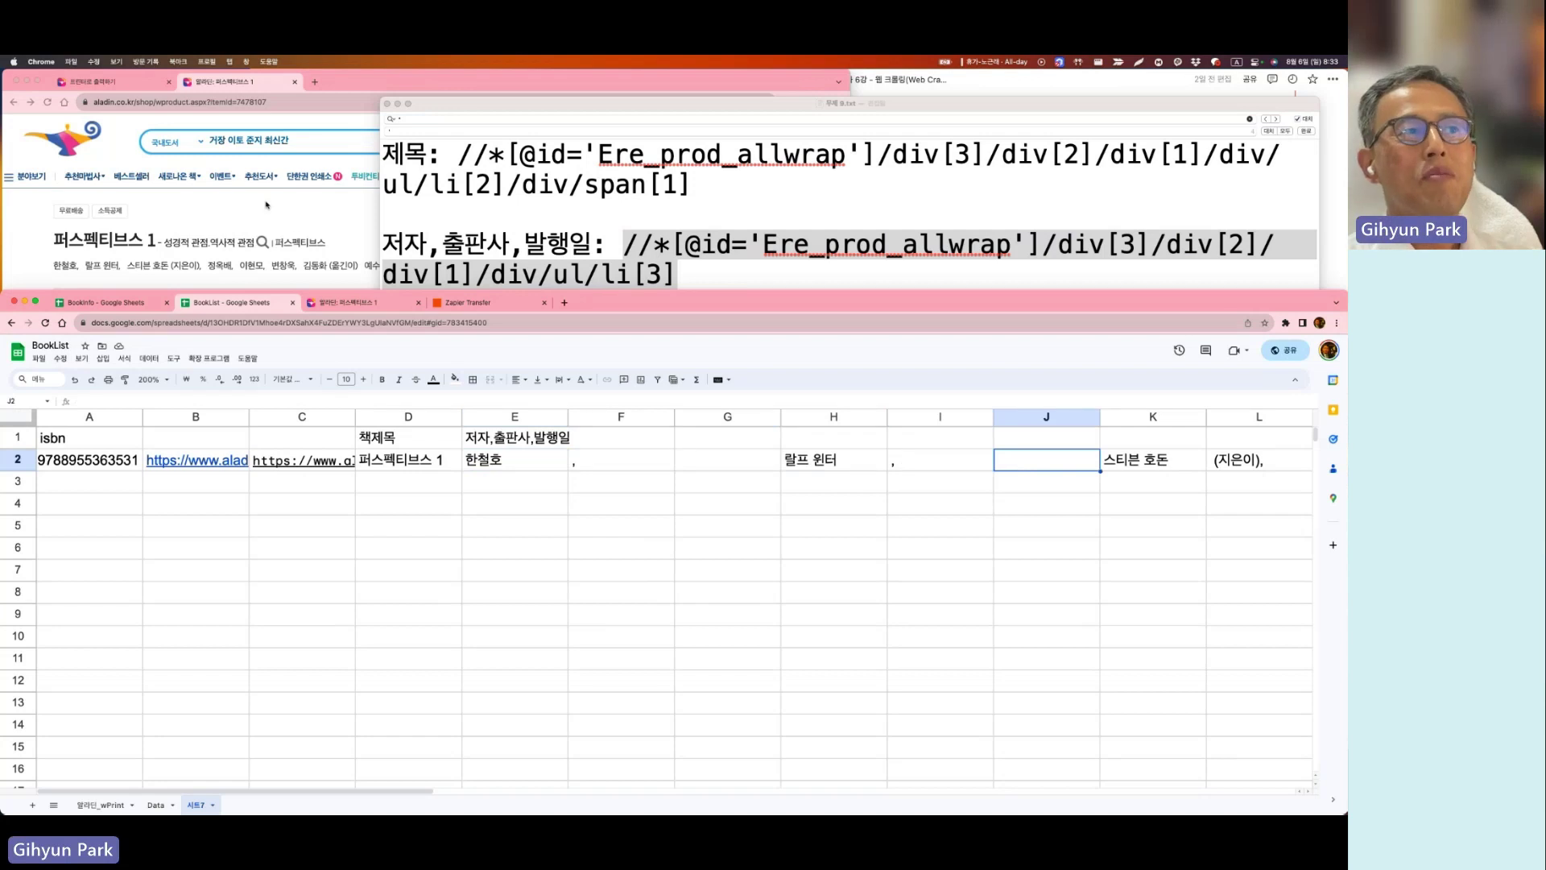
click(267, 204)
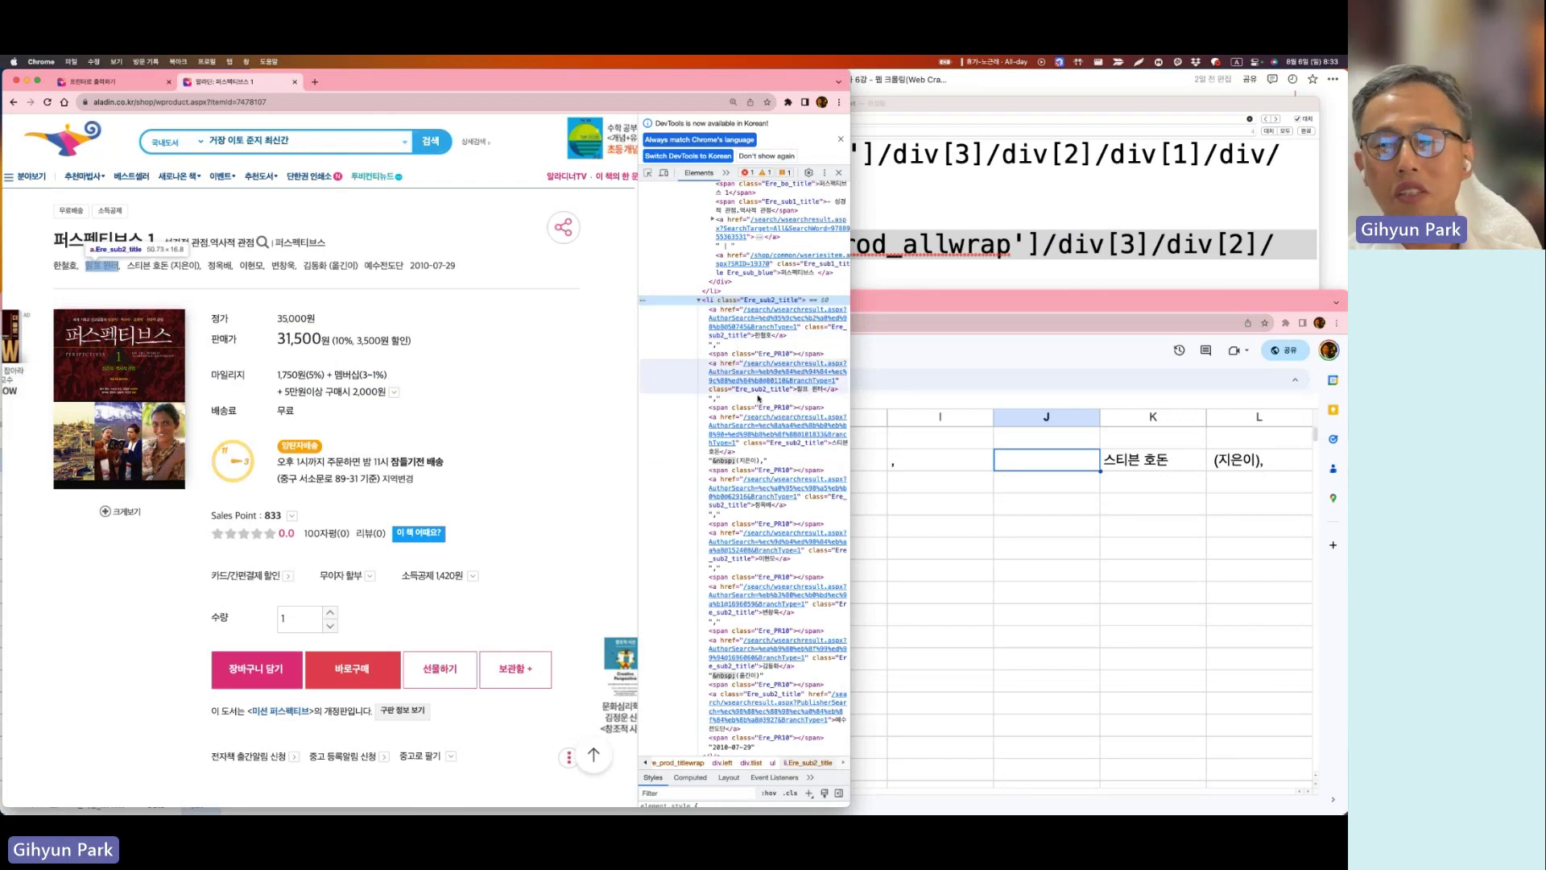
click(1029, 503)
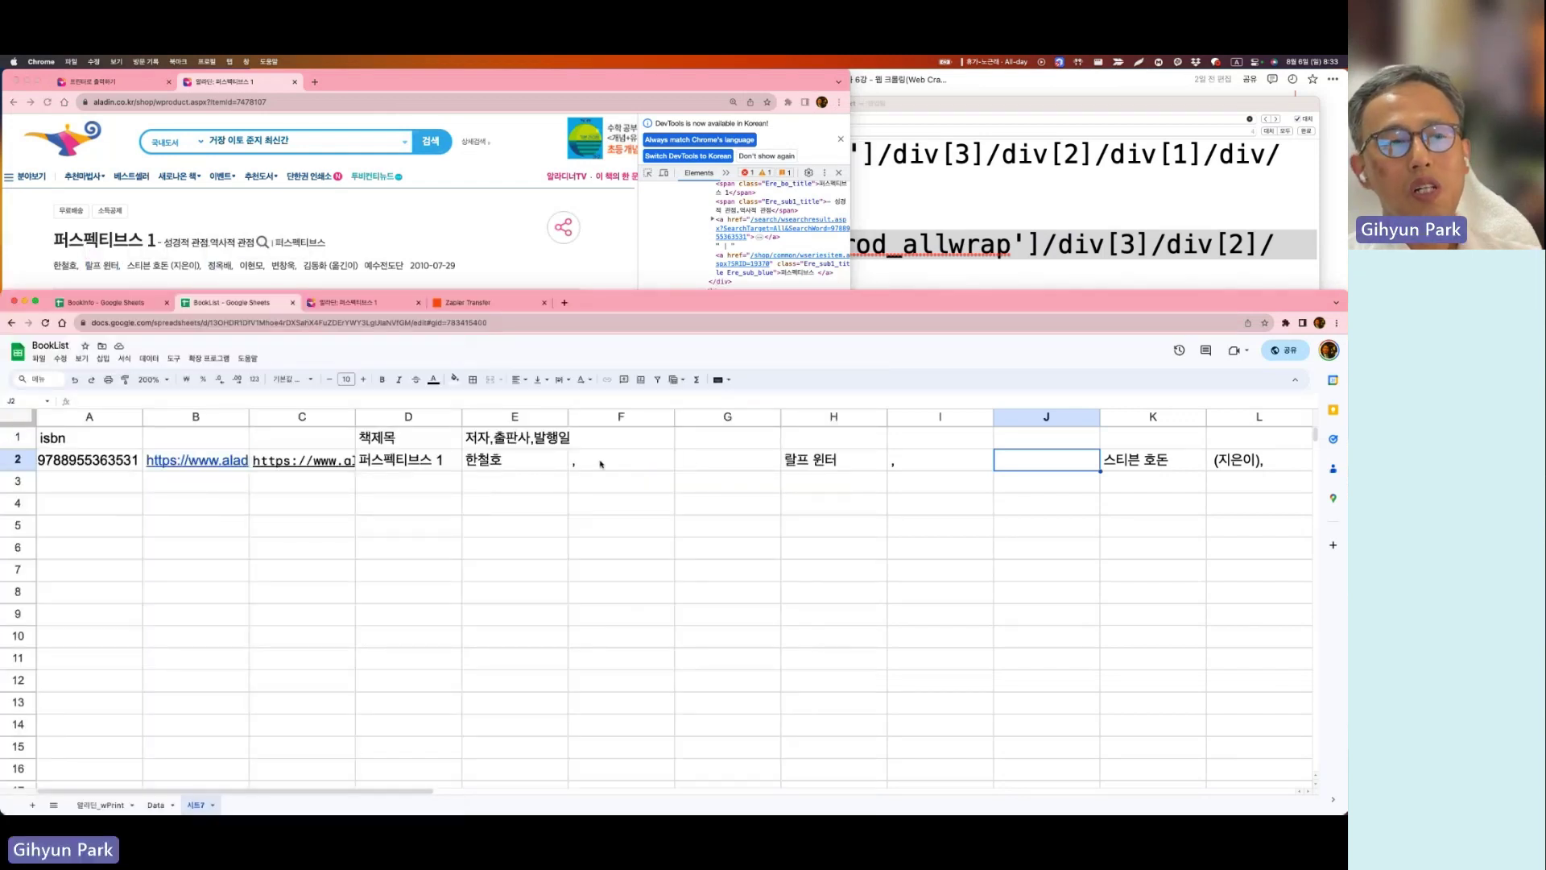
Step: Inspect the page count under 기본정보 on the product page and copy the XPath of its li element
click(642, 253)
scroll(322, 403, down, 10)
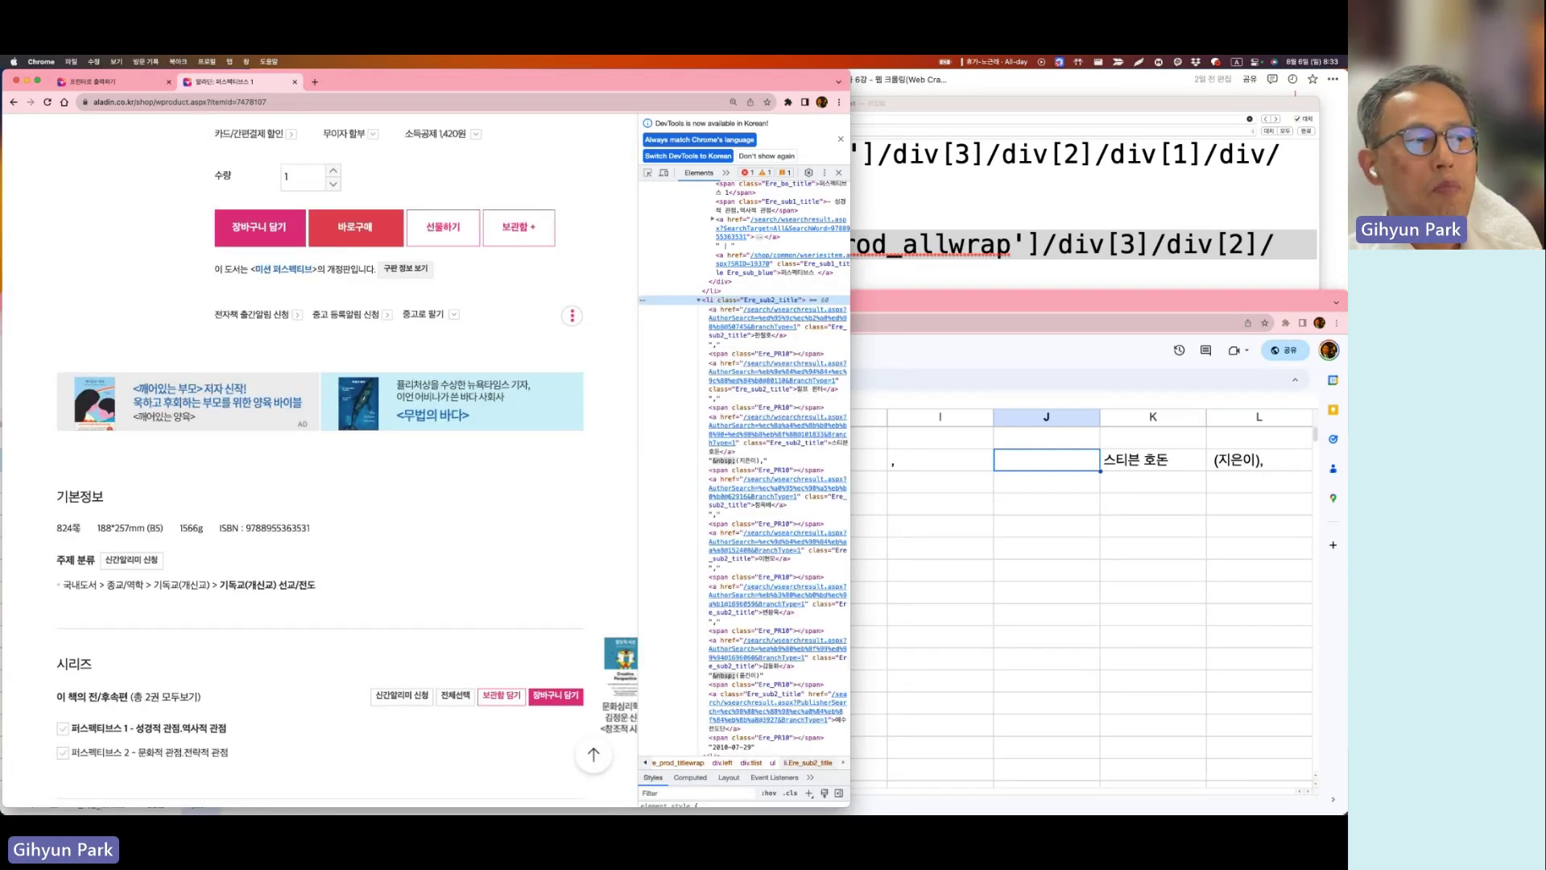
click(647, 174)
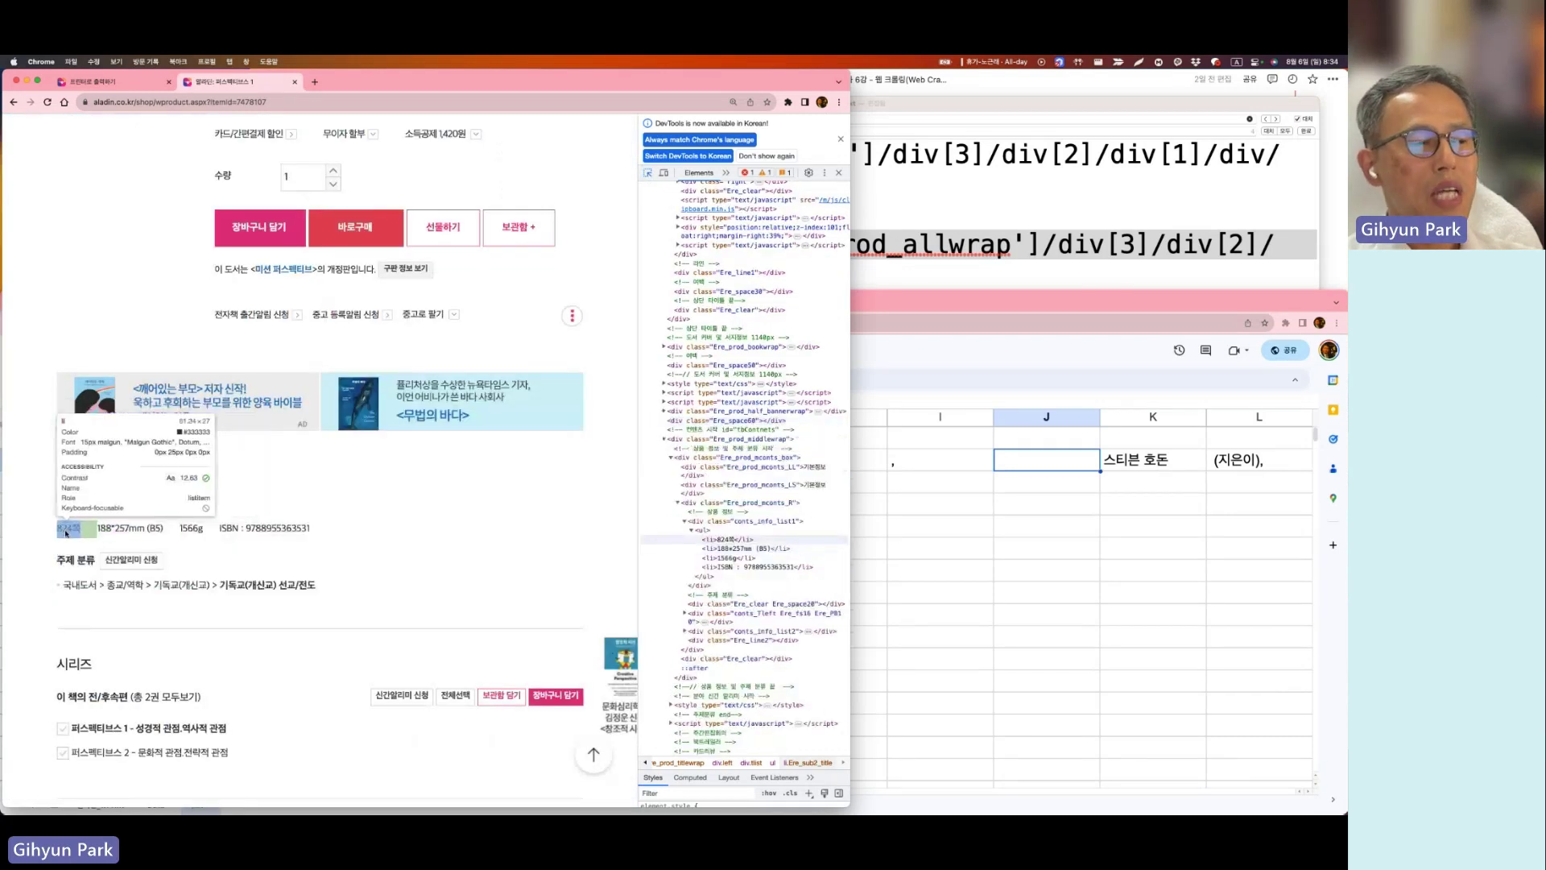
click(66, 532)
right_click(714, 468)
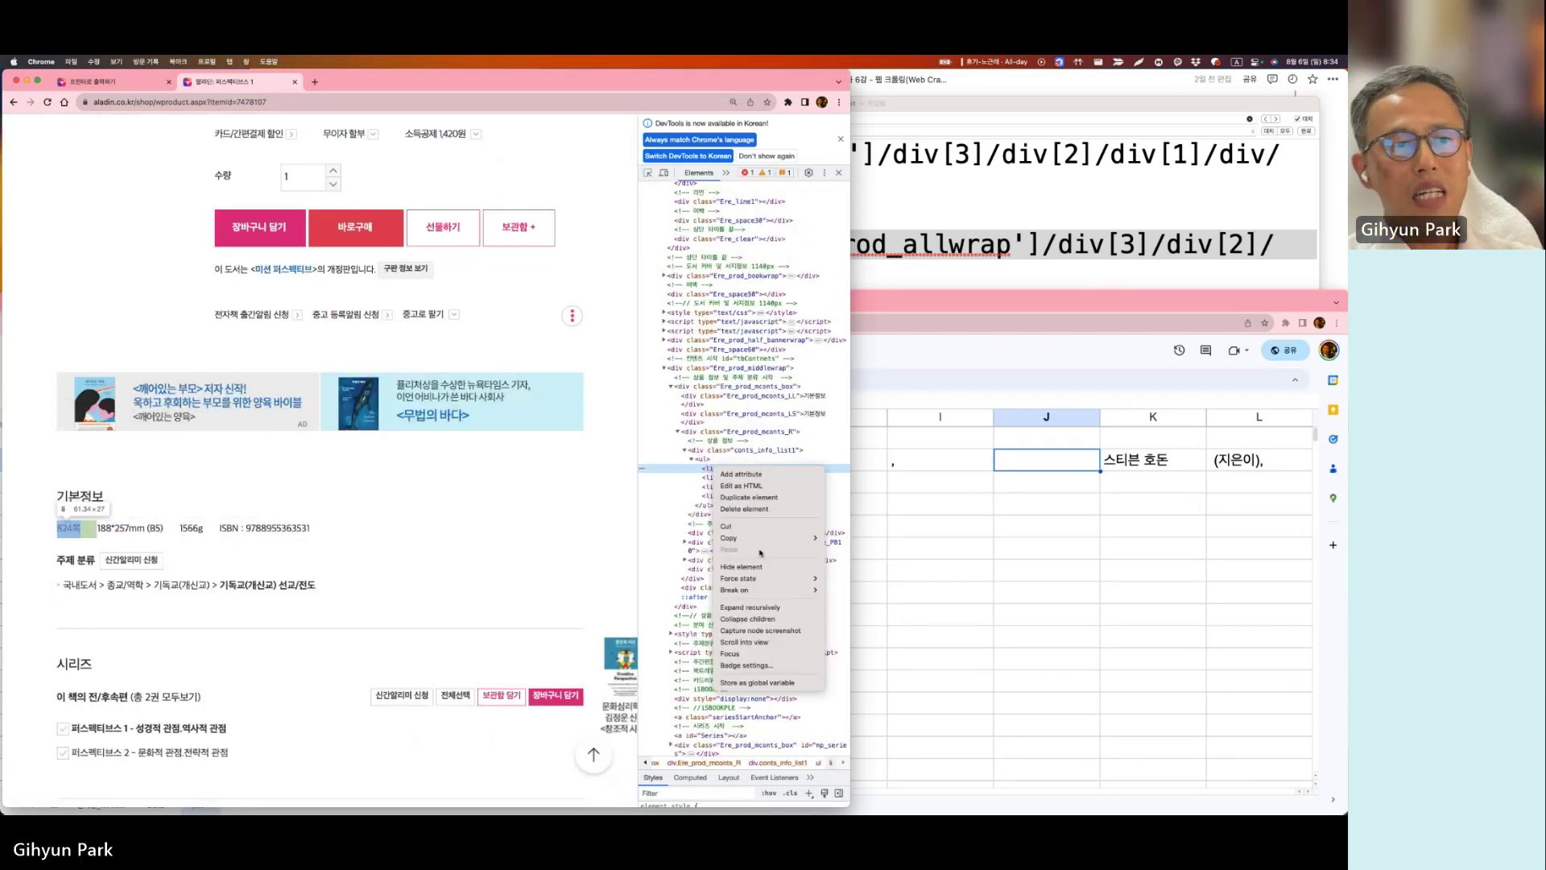
mouse_move(756, 537)
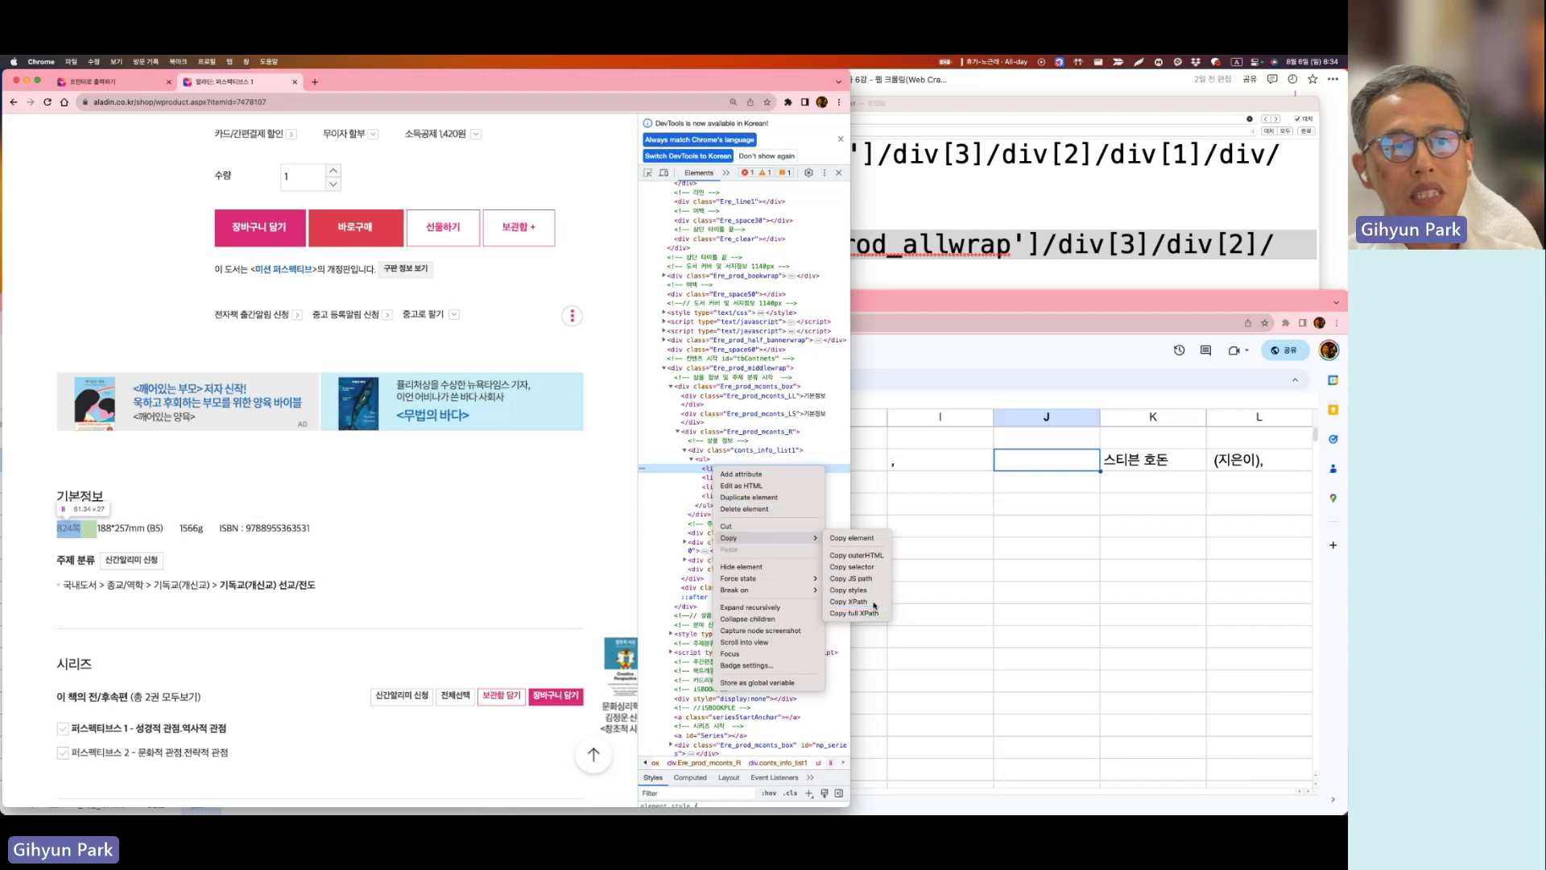
click(855, 602)
Step: Add a 총페이지수: entry below the author XPath in the note and paste the copied page-count XPath after it
click(1019, 290)
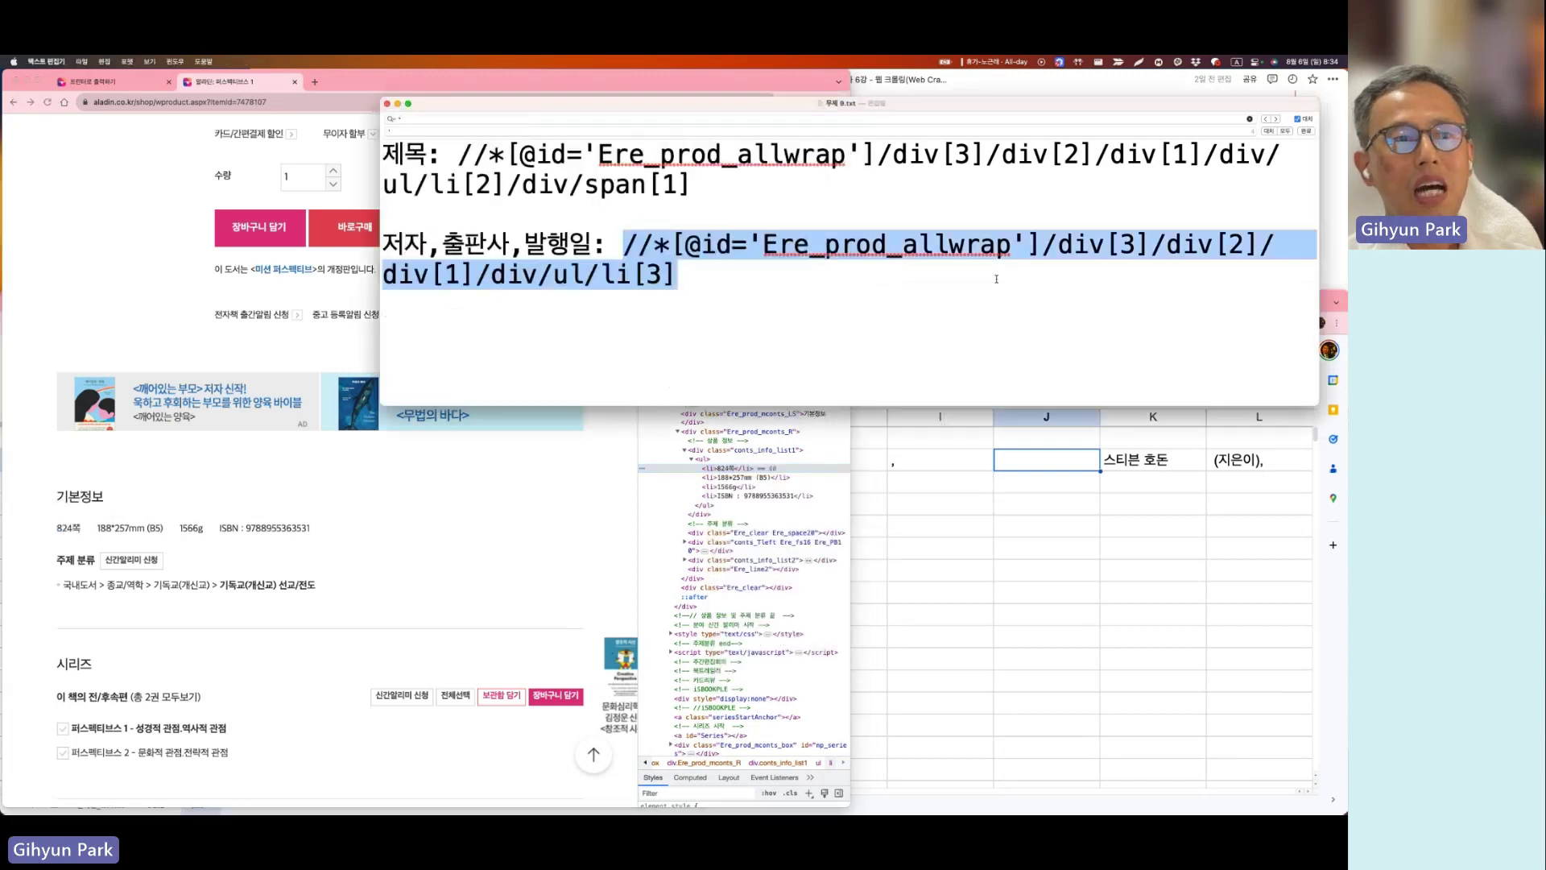
click(806, 348)
key(Return)
key(Return)
text(chd)
key(BackSpace)
key(BackSpace)
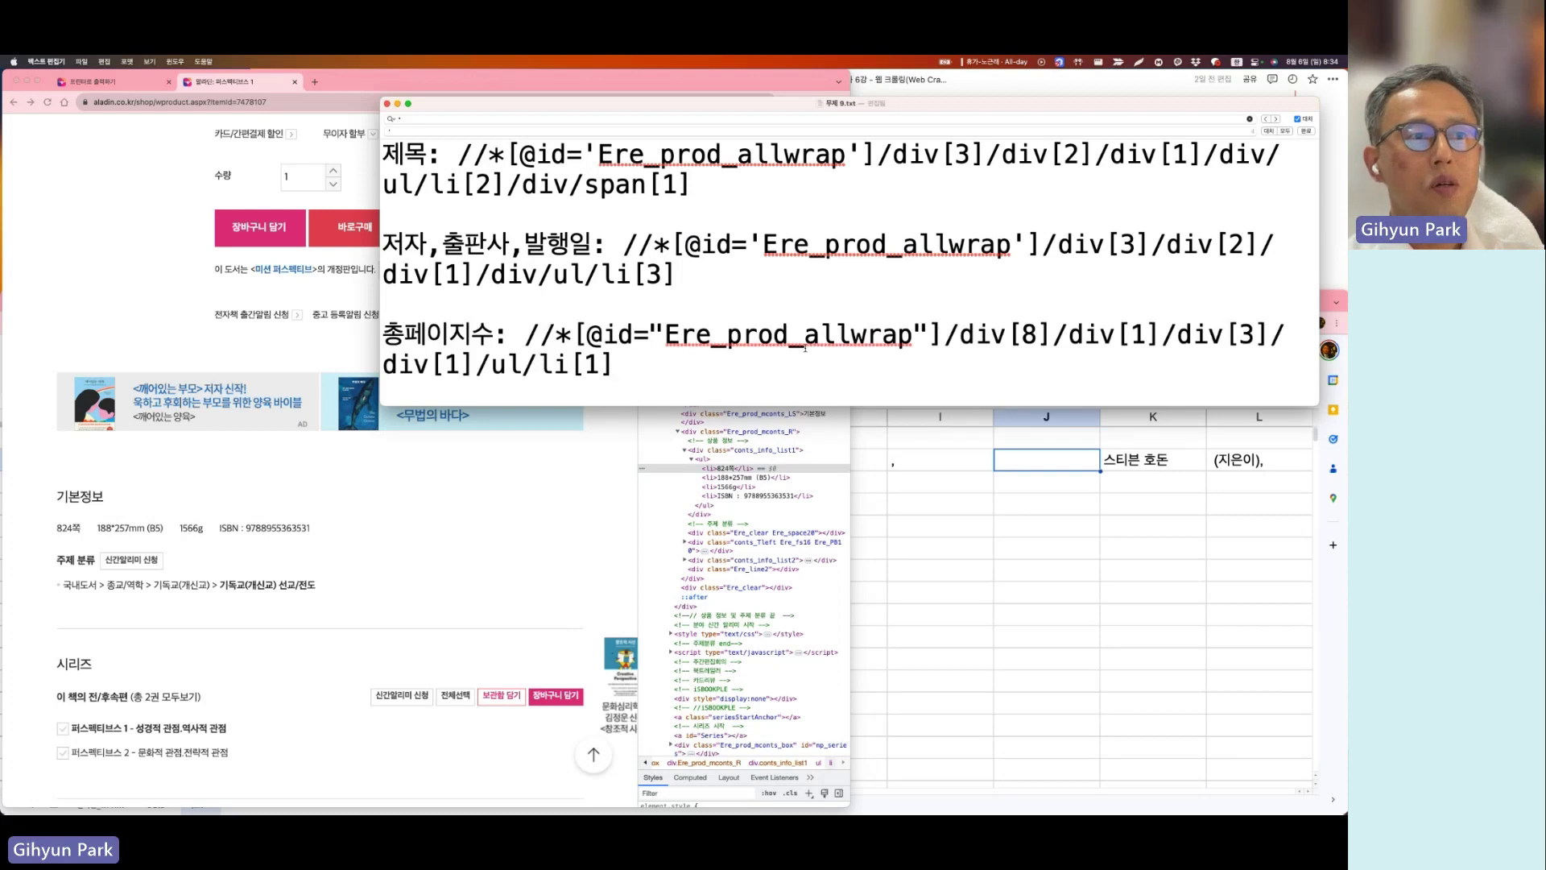
Step: Replace the double quotes around Ere_prod_allwrap in the note's 총페이지수 XPath with single quotes
drag(665, 335, 649, 335)
text(')
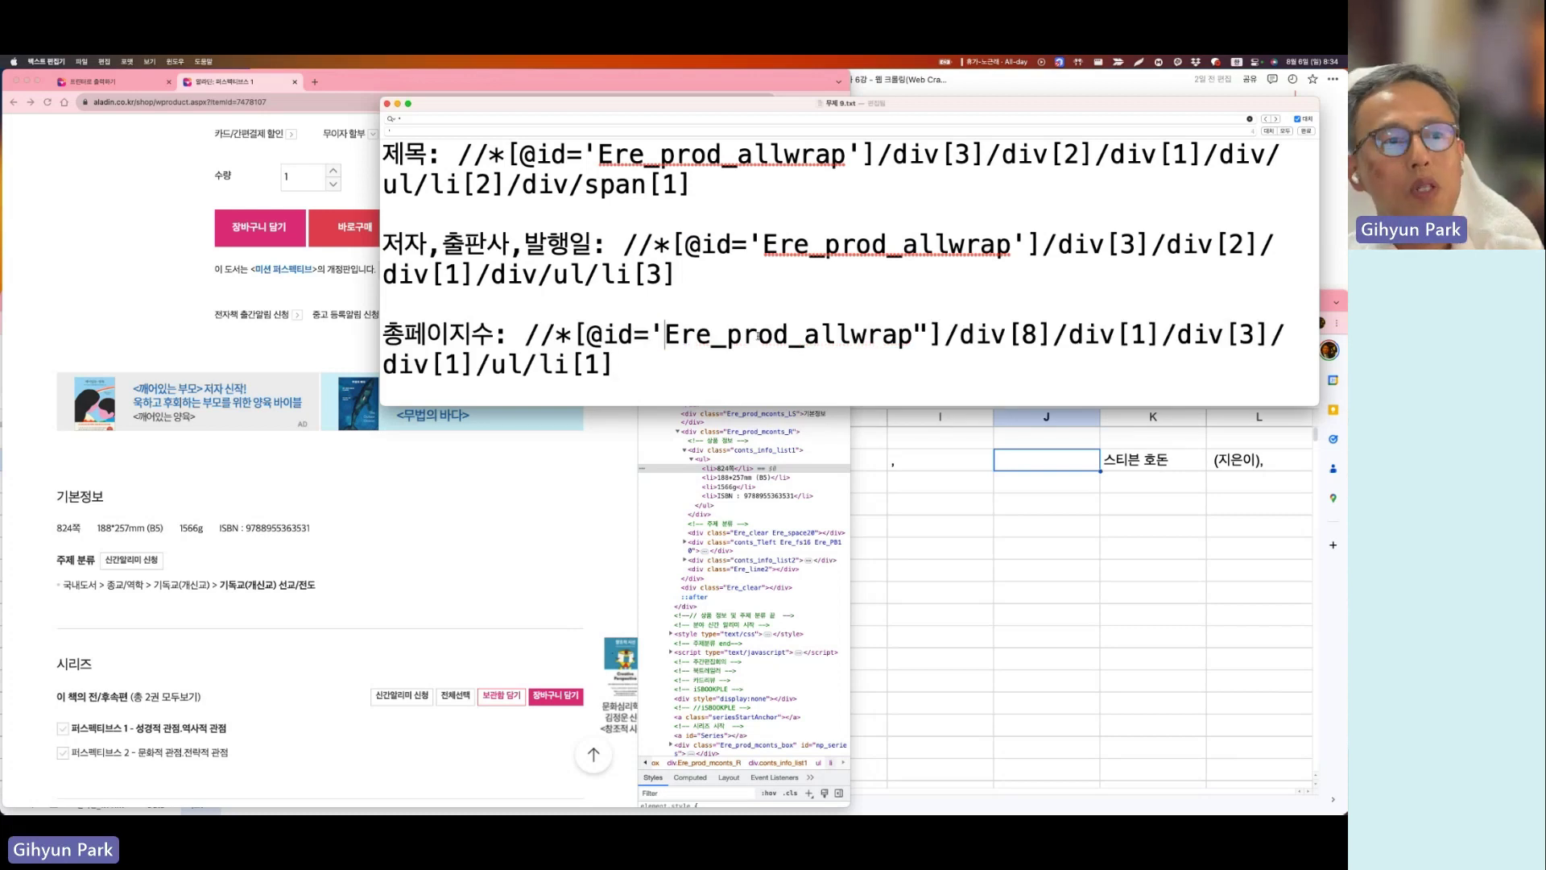
drag(931, 335, 913, 335)
text(')
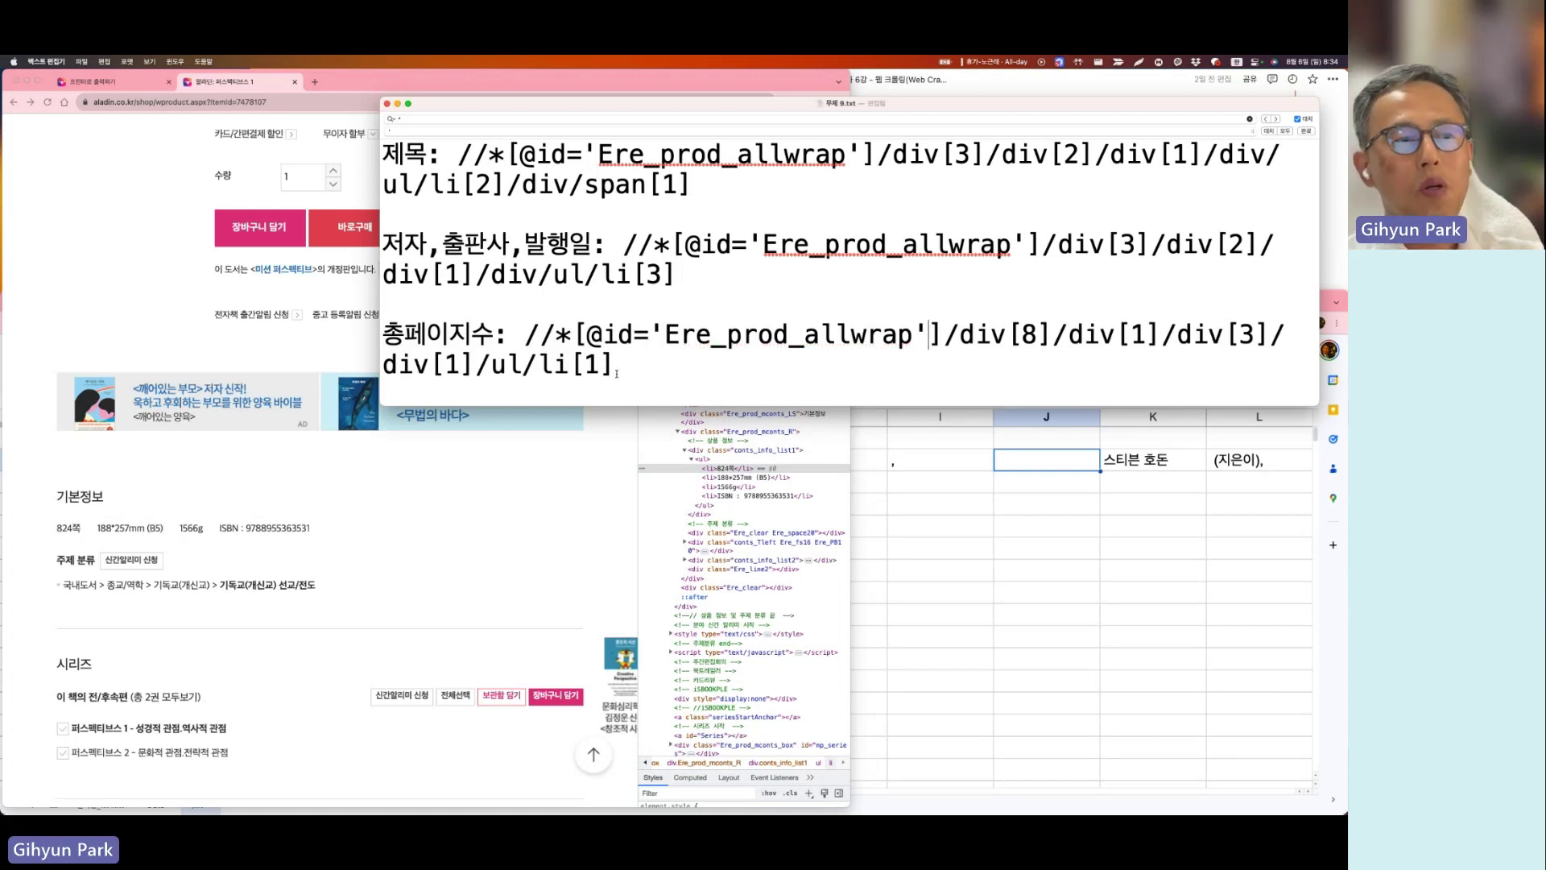
Step: Switch to the BookList sheet in Chrome and enter 총페이지수 as the header in F1
key(super+Tab)
click(619, 445)
text(총페이지수)
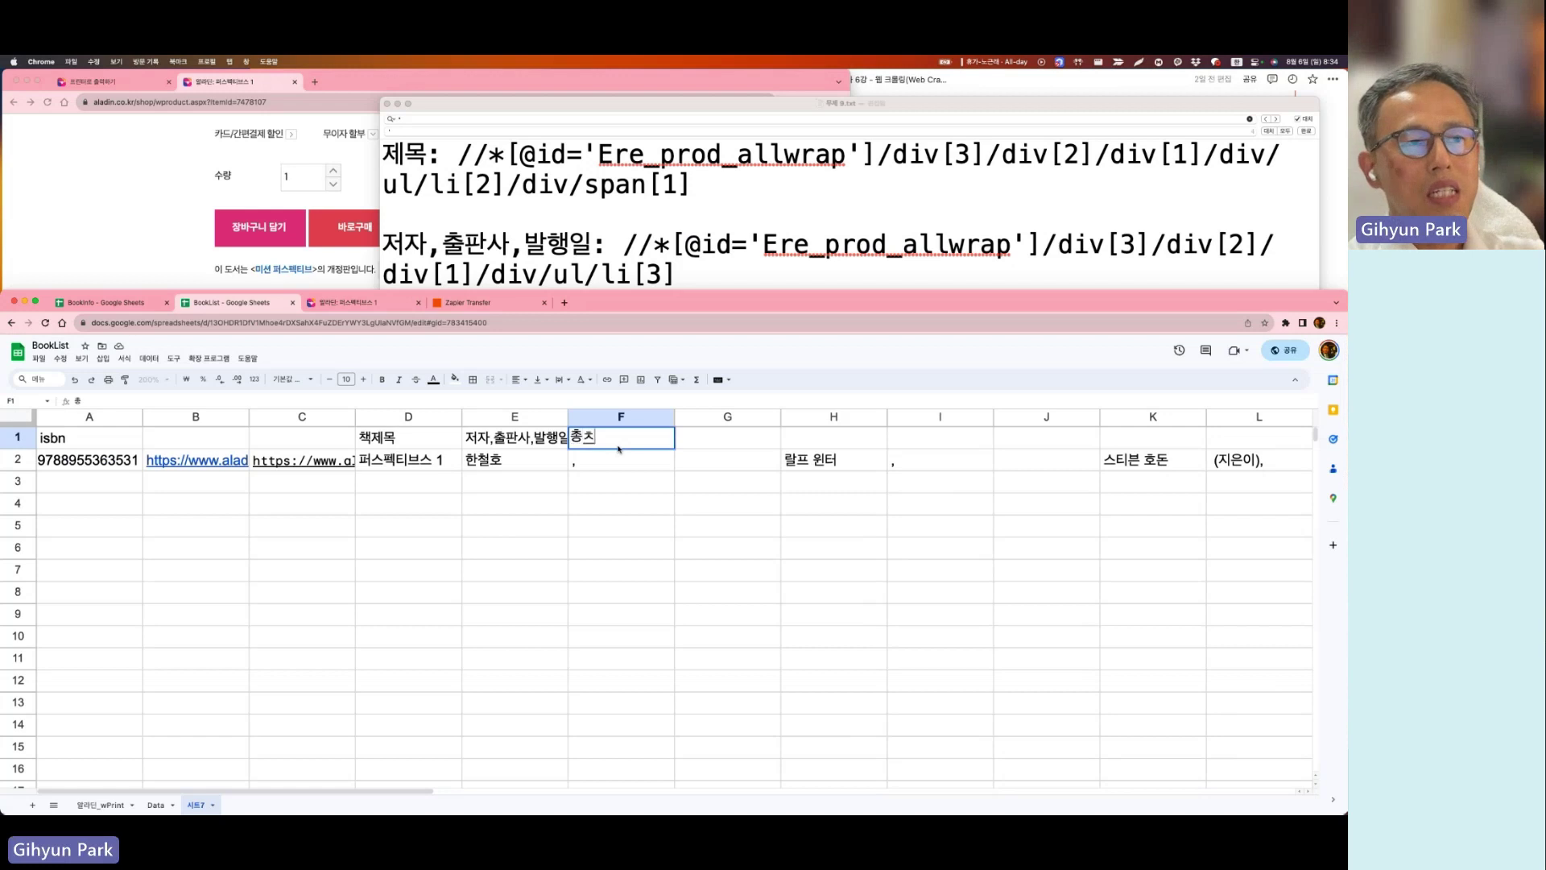
key(Return)
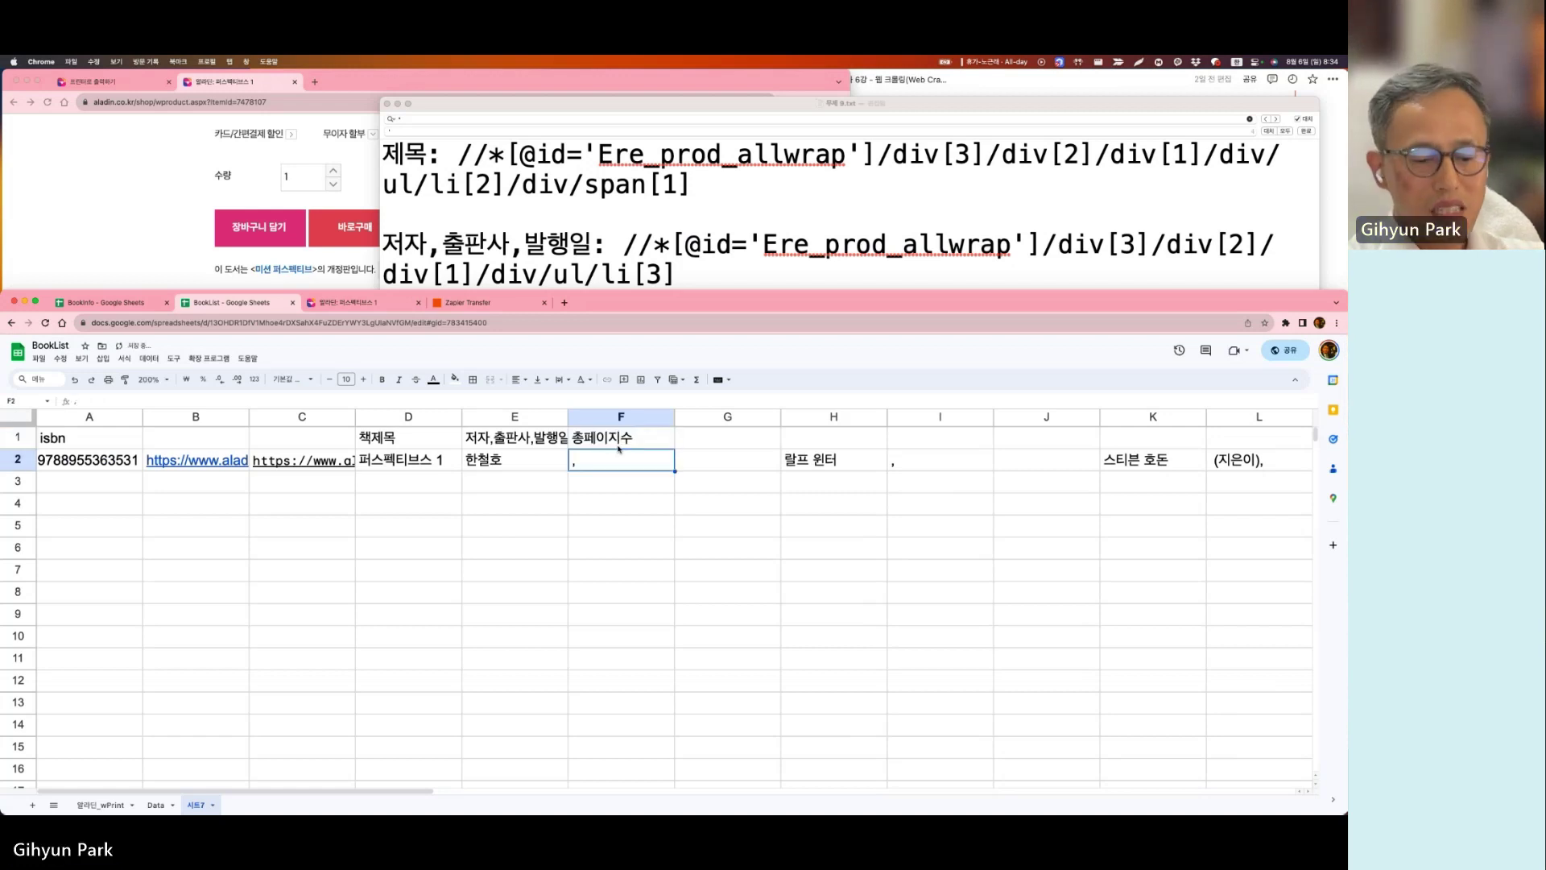
Step: In F2, enter an importxml formula using C2 as the URL and the note's 총페이지수 XPath in double quotes
text(=importxml()
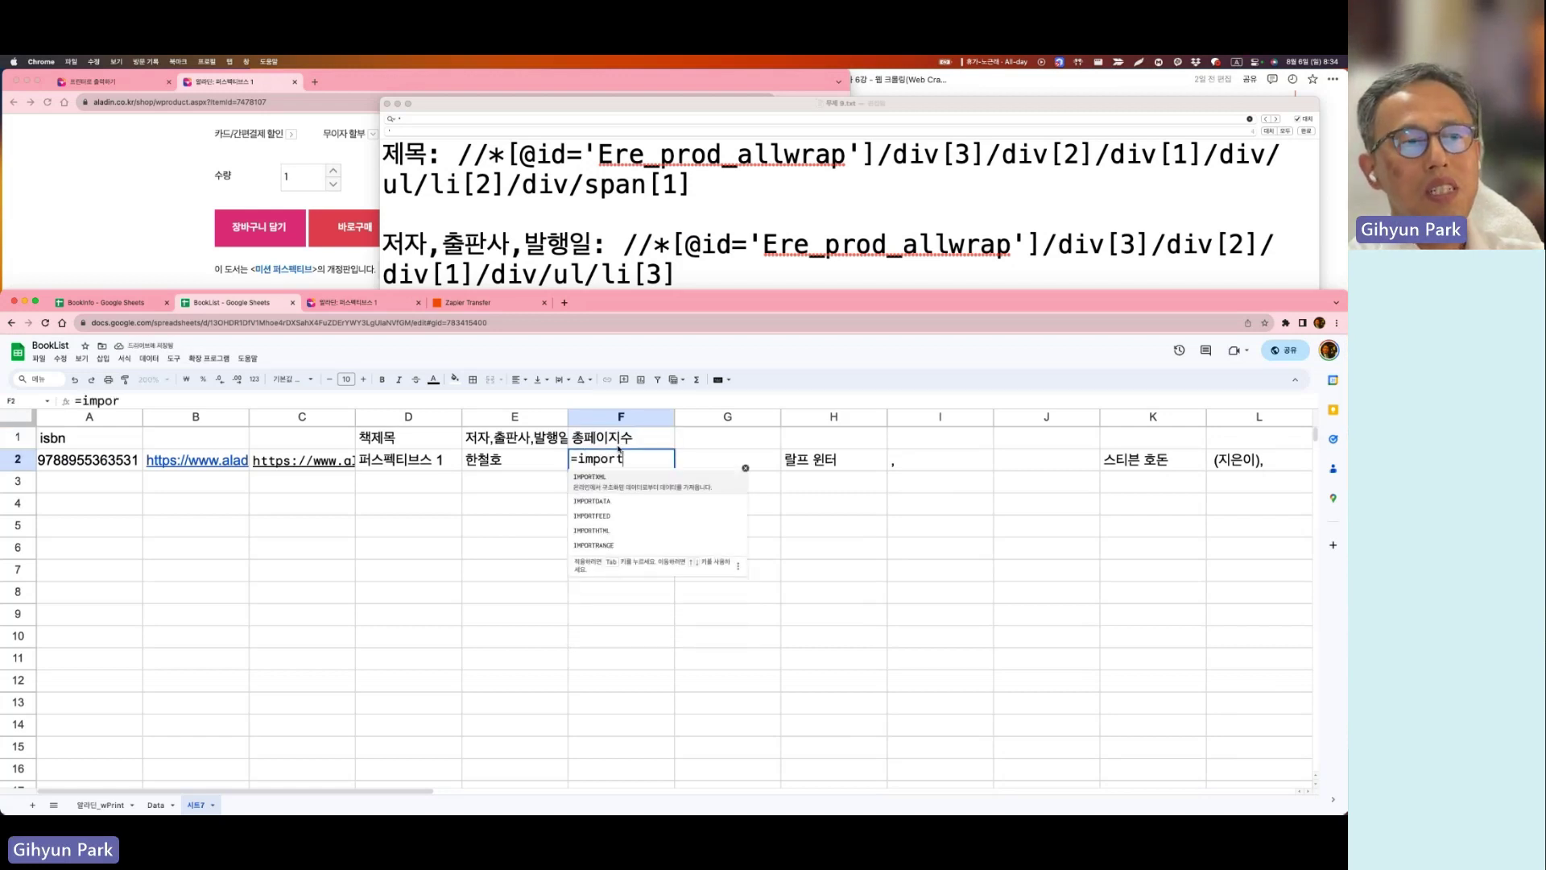
key(Left)
key(Left)
key(Left)
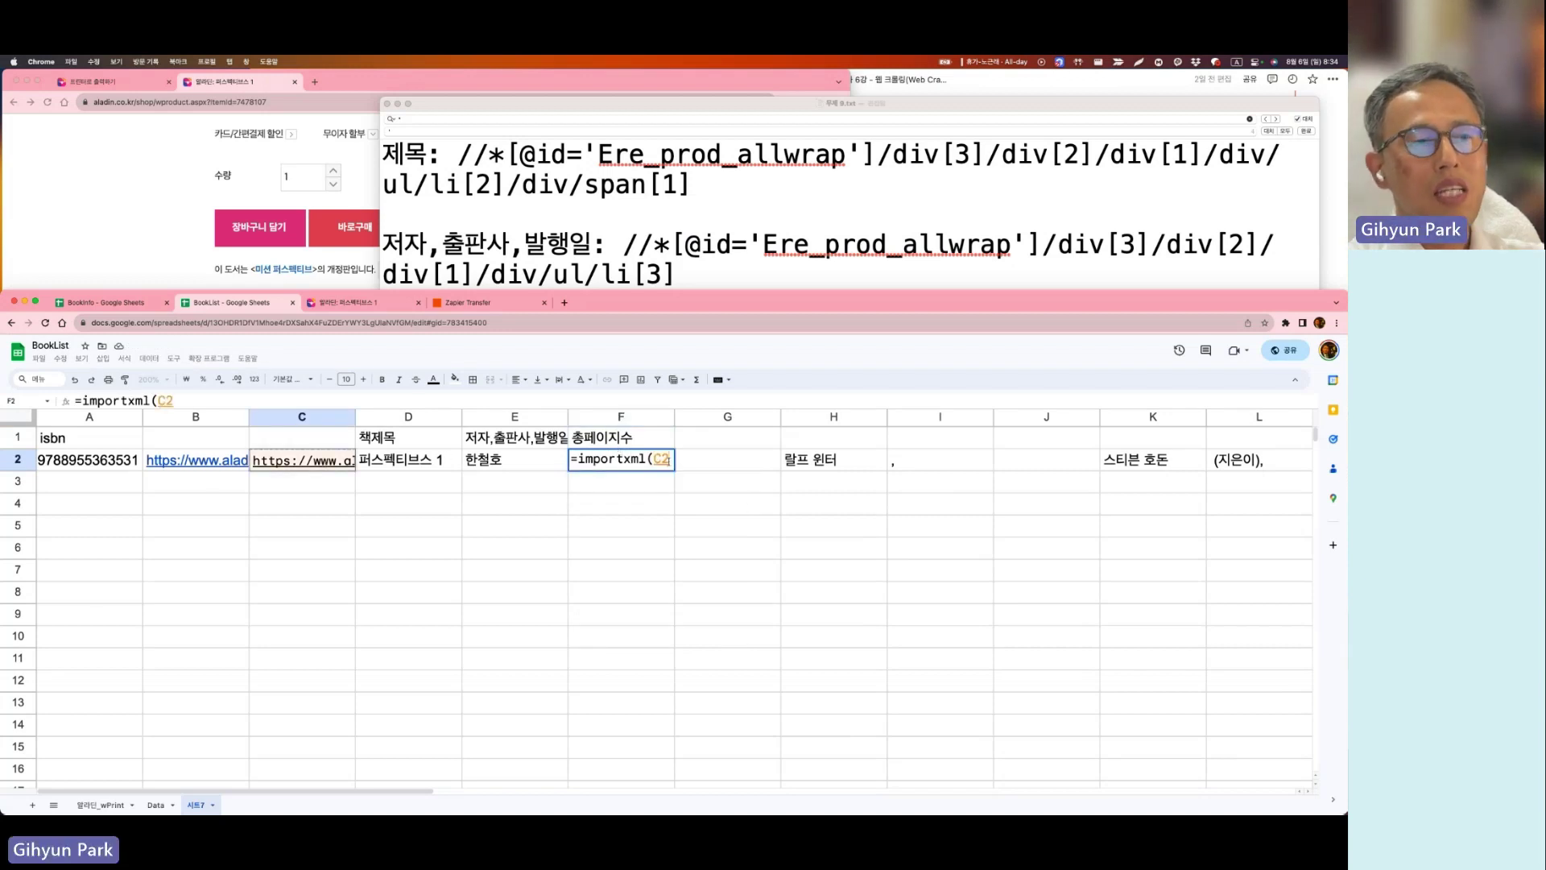
text(,")
click(649, 221)
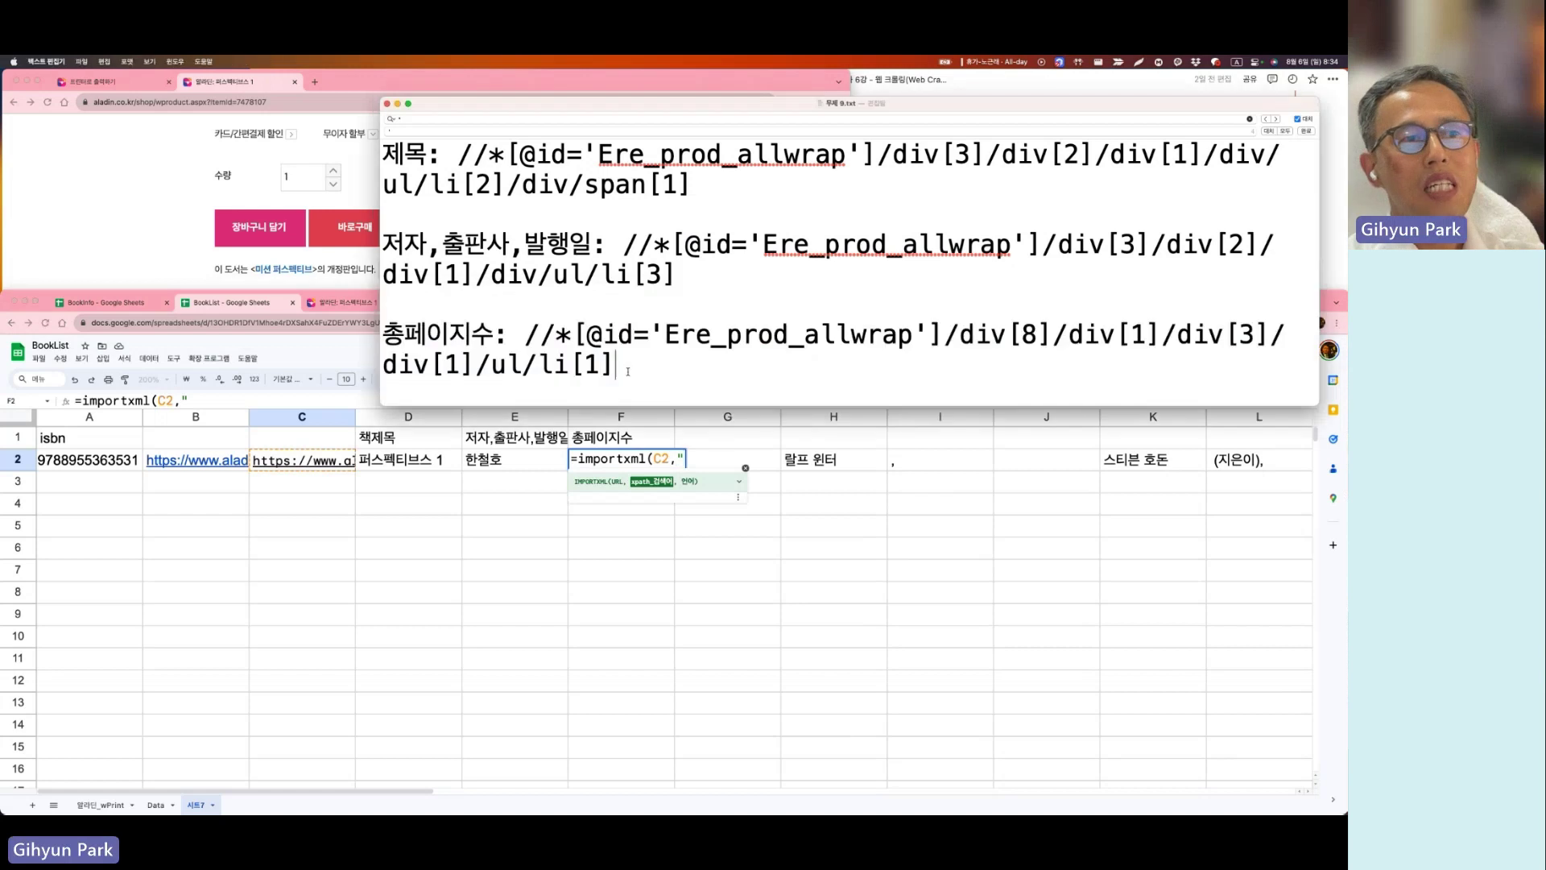
drag(615, 364, 527, 337)
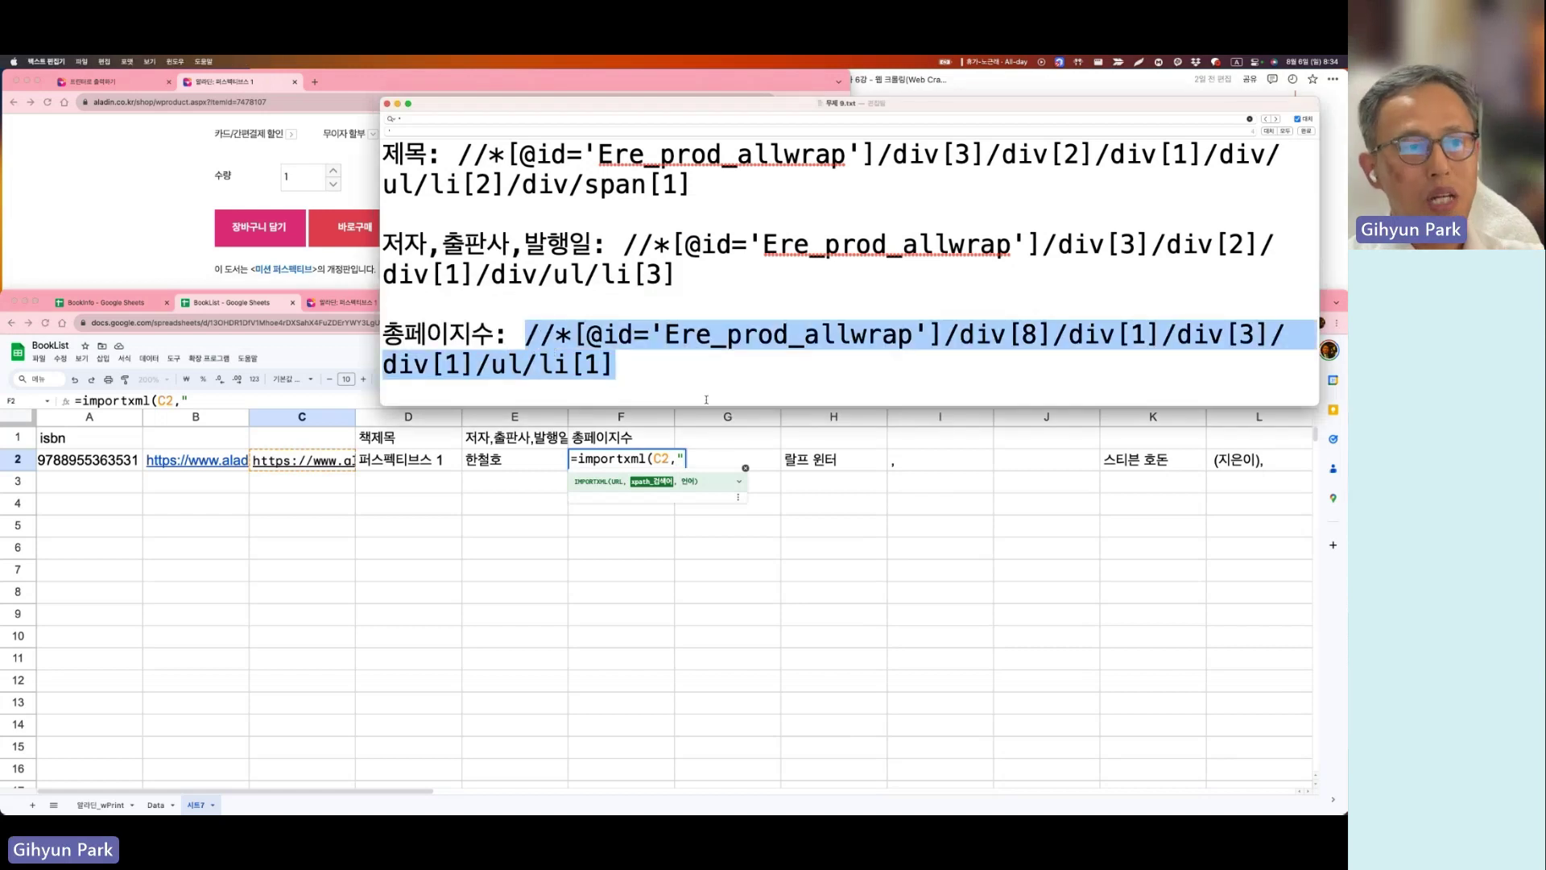
key(super+c)
click(684, 472)
key(super+v)
text("))
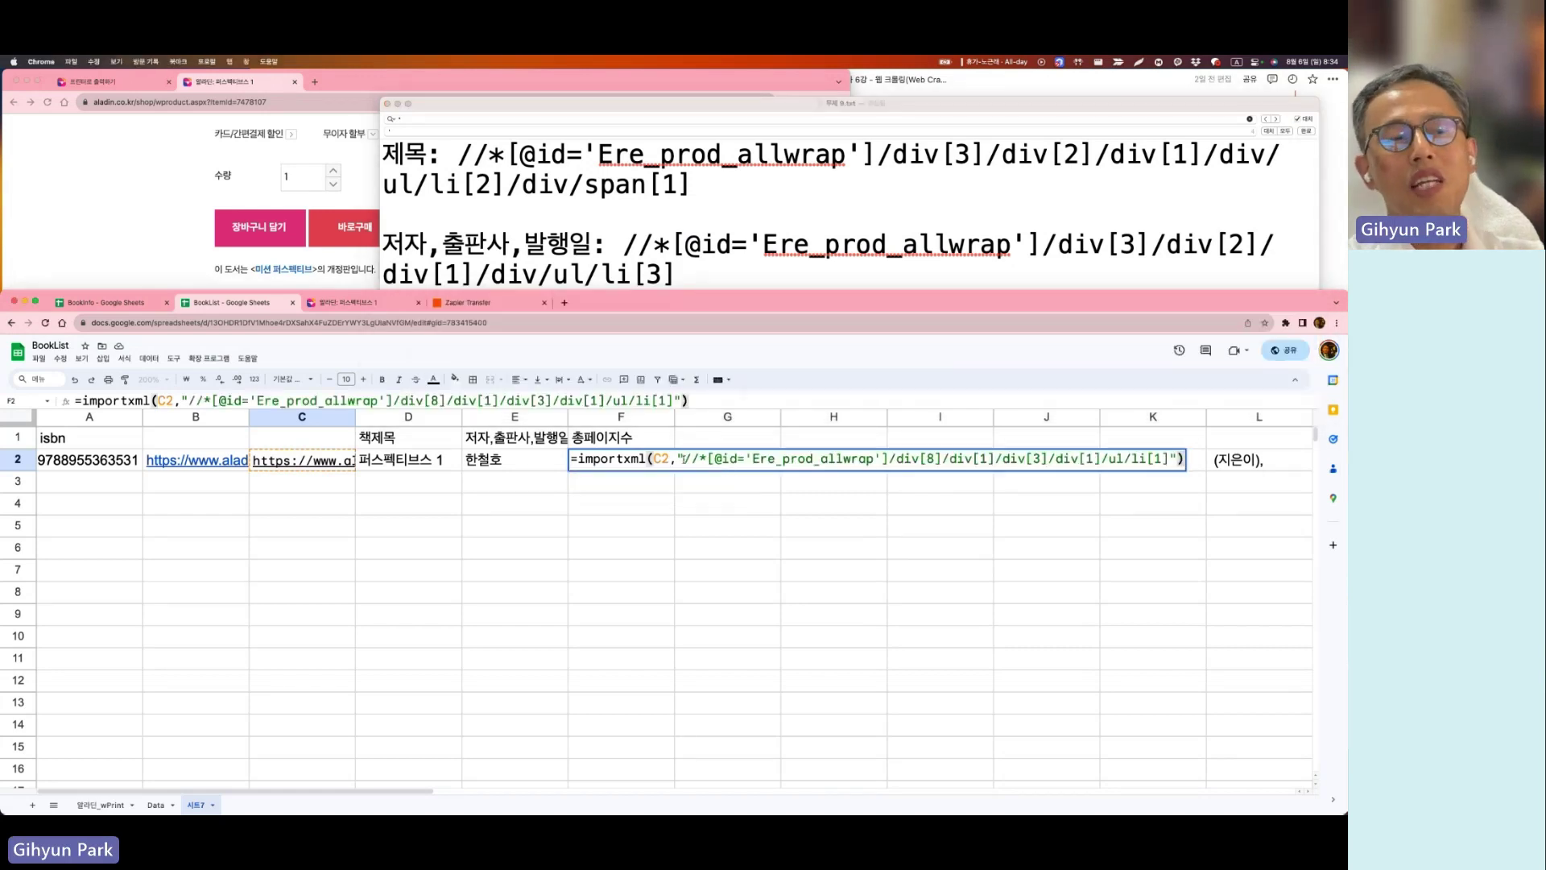
key(Return)
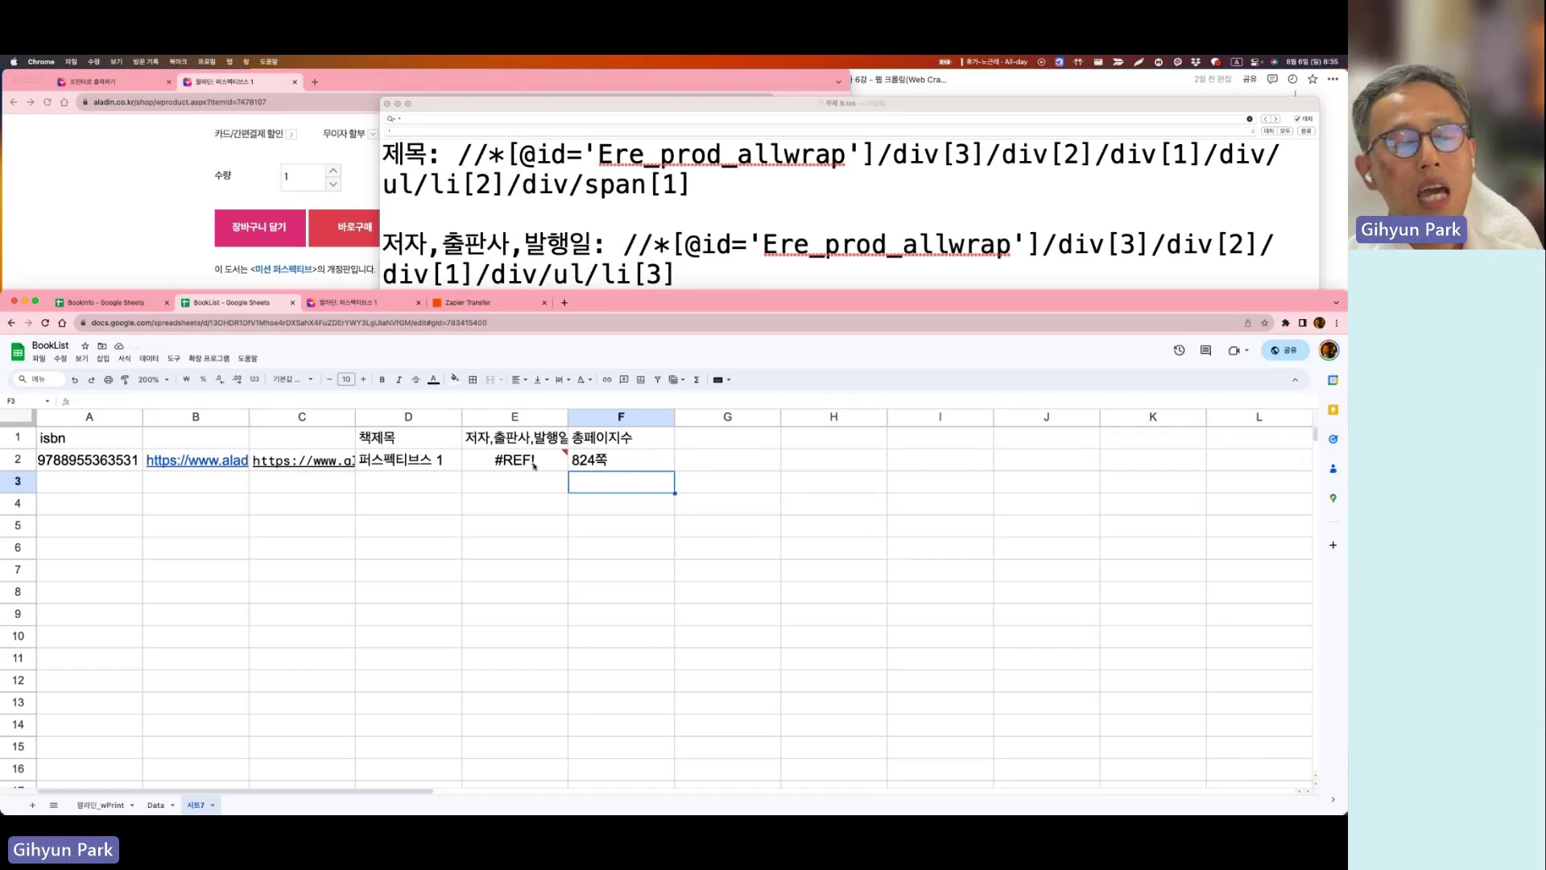
Step: Check the error on E2 and write the function name Concatenate below the 총페이지수 XPath in the note
mouse_move(519, 465)
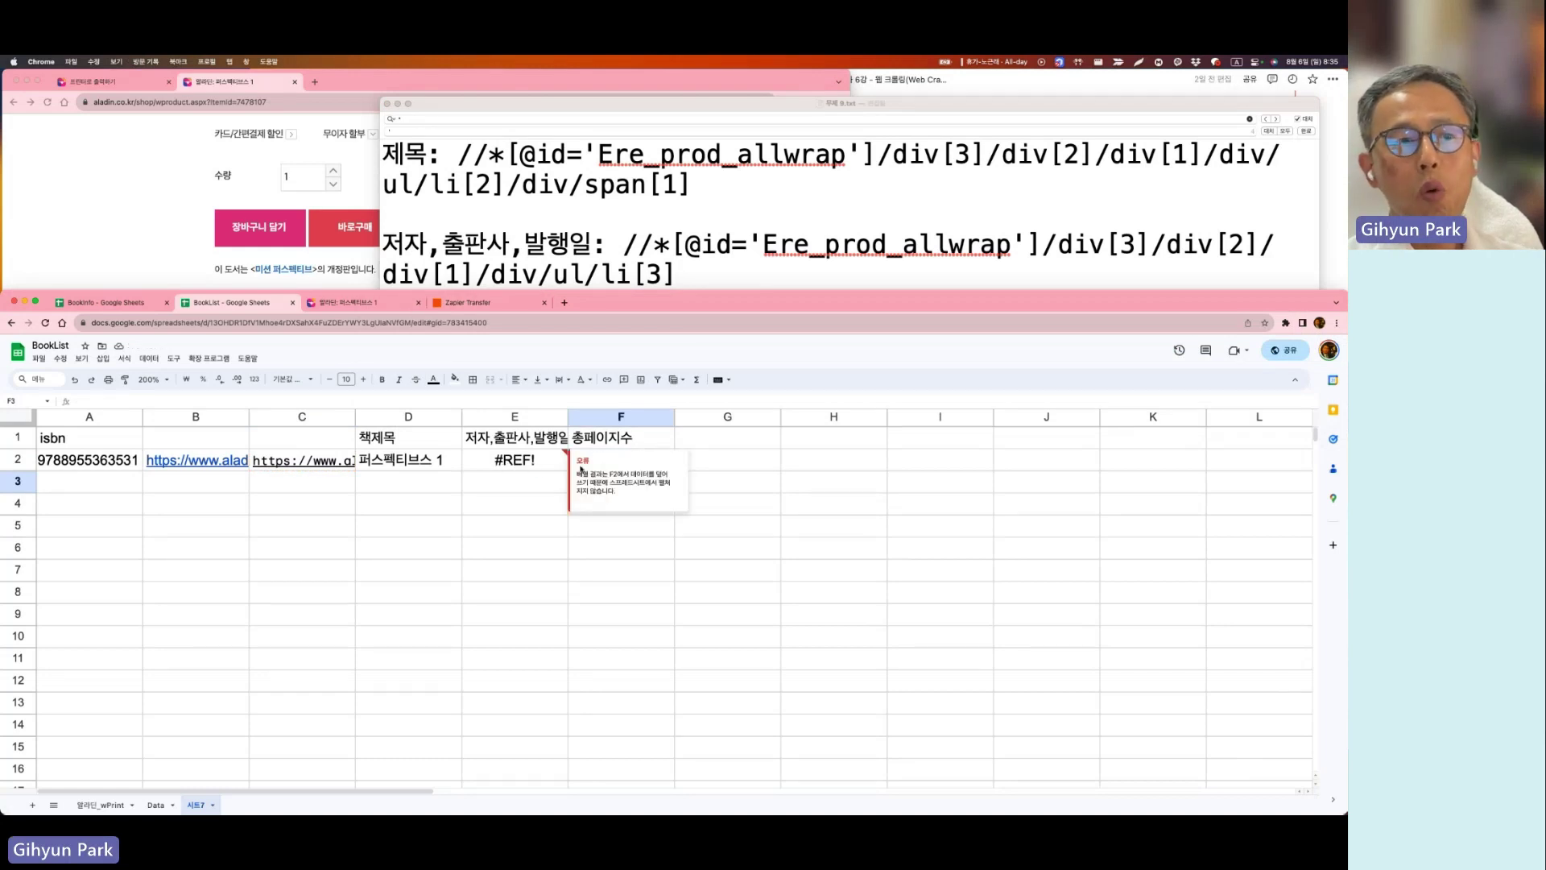
click(533, 466)
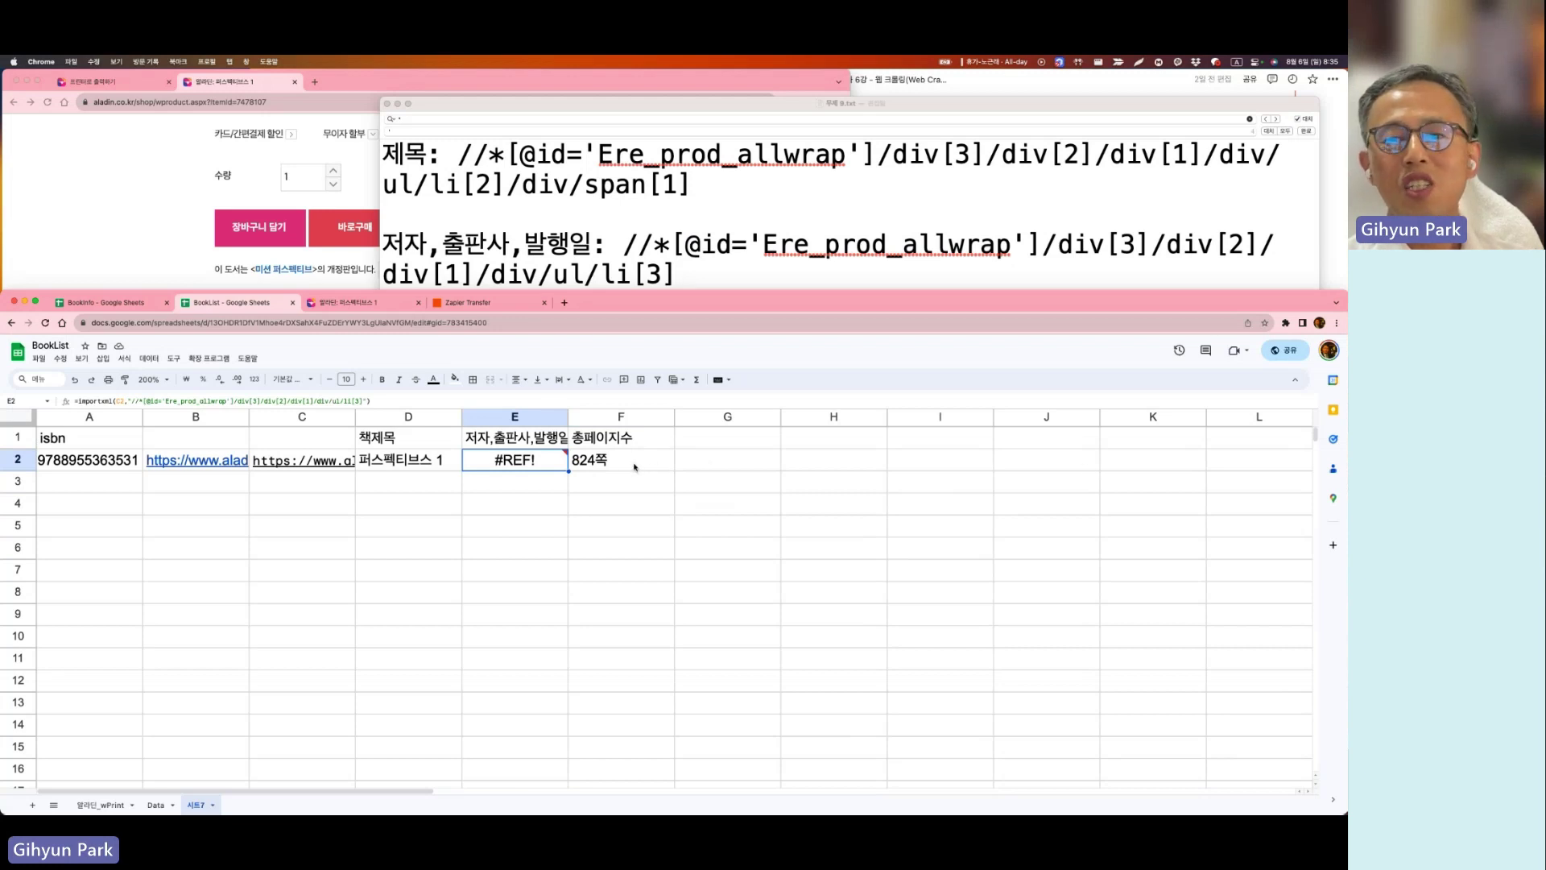
mouse_move(537, 465)
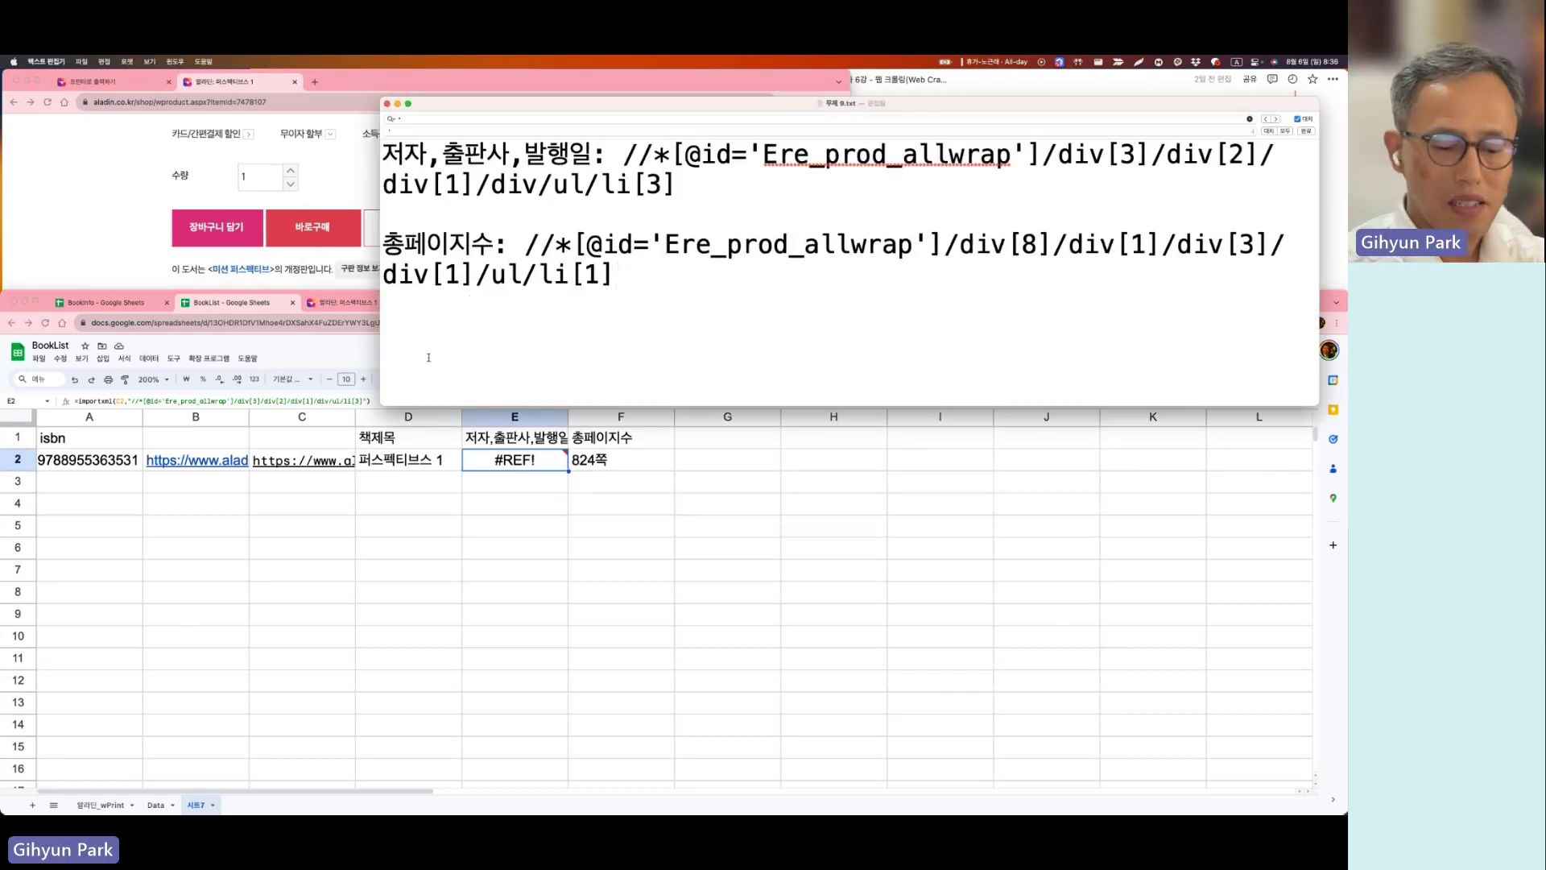
key(Return)
key(Return)
text(concate)
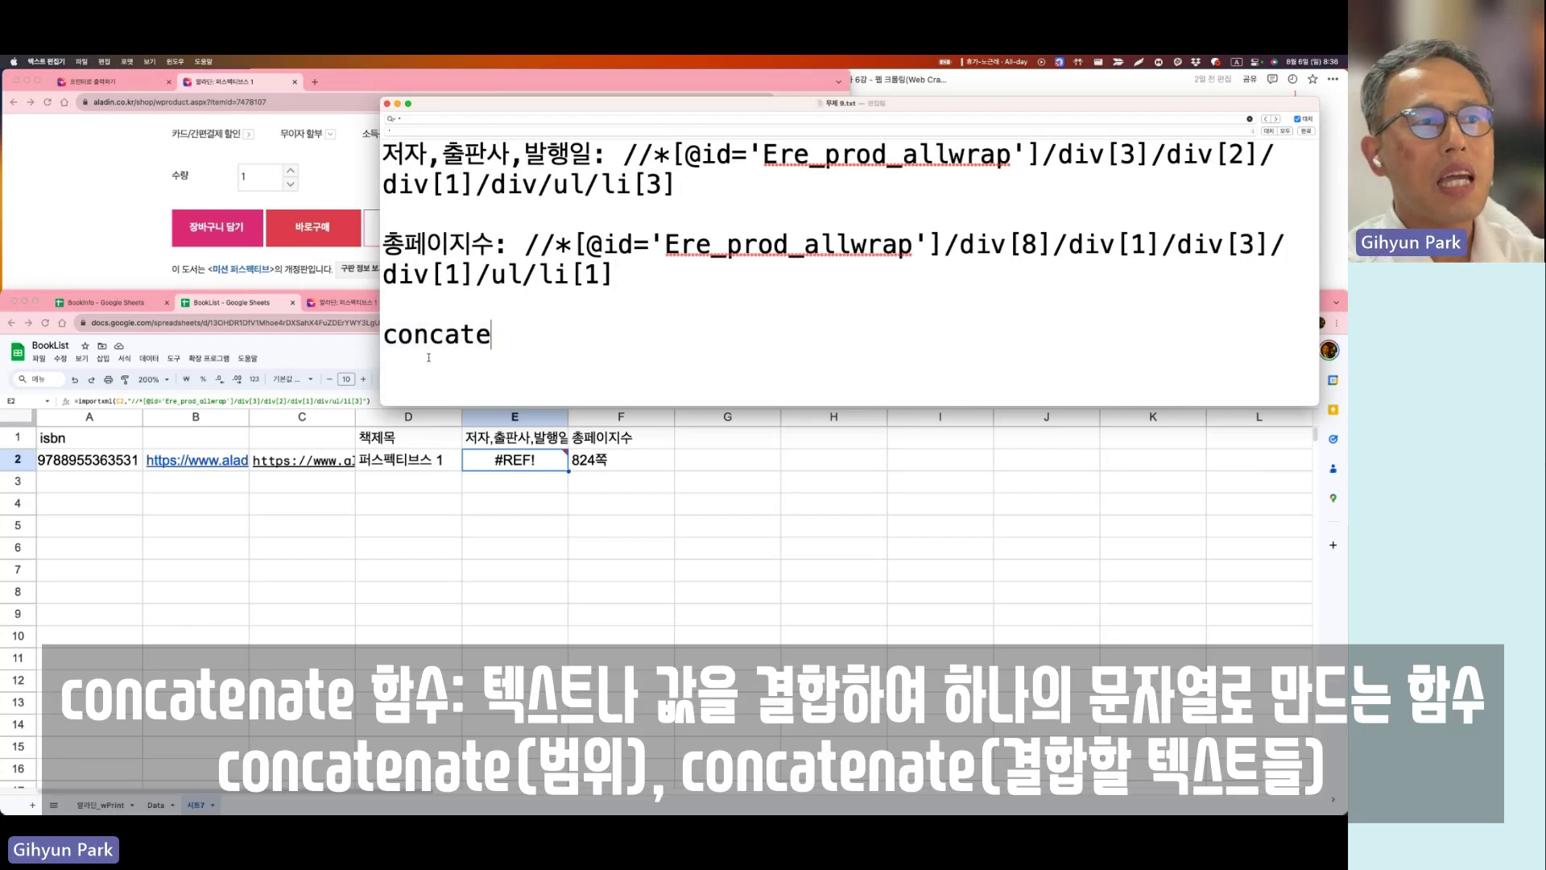
text(nate)
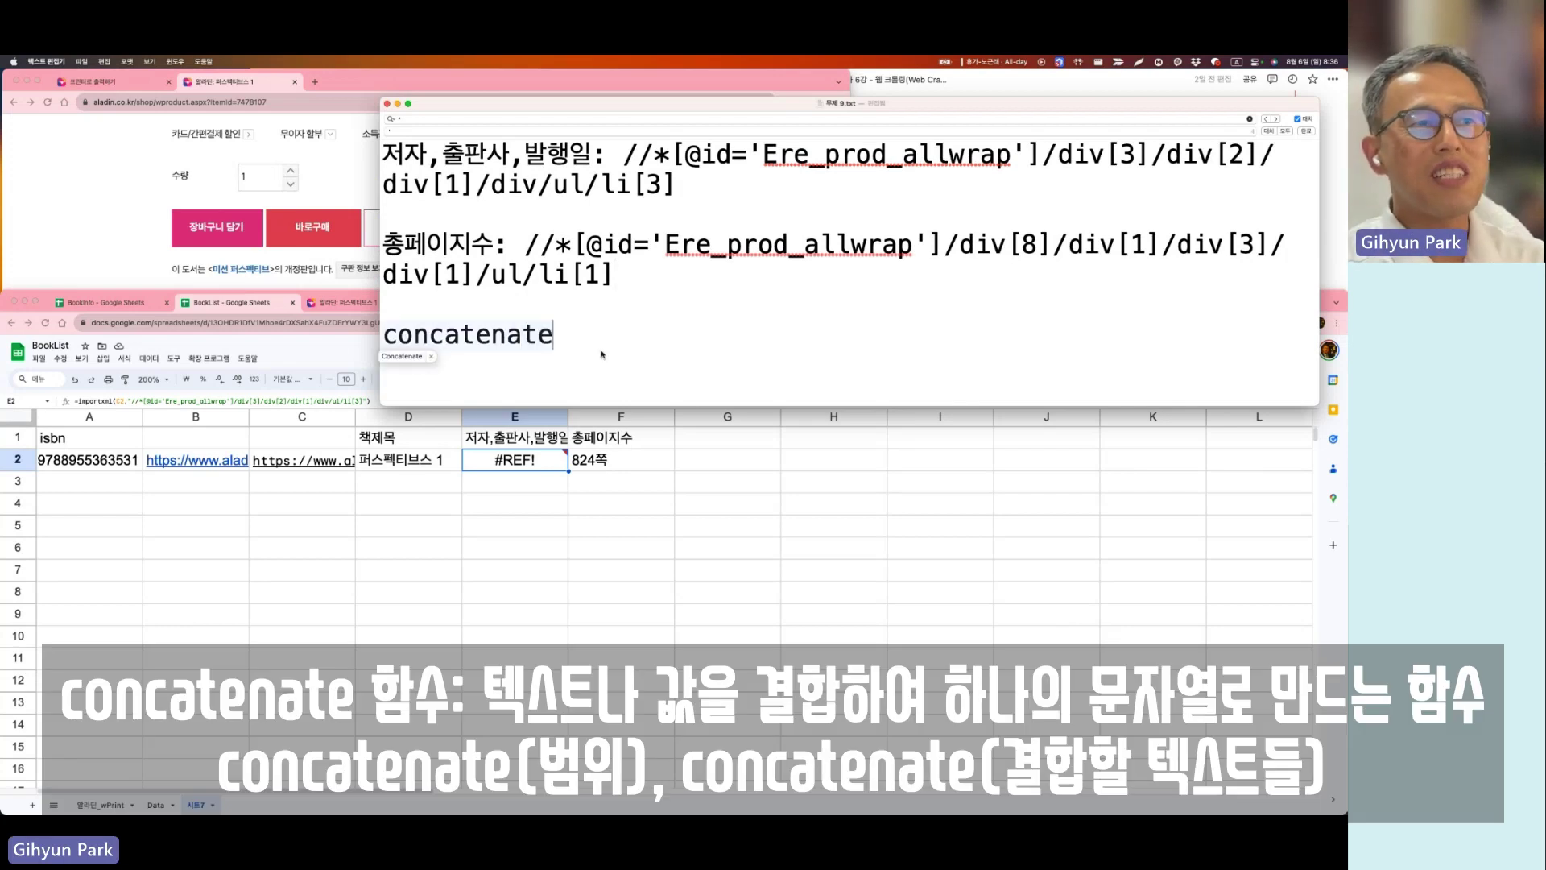
drag(554, 334, 385, 334)
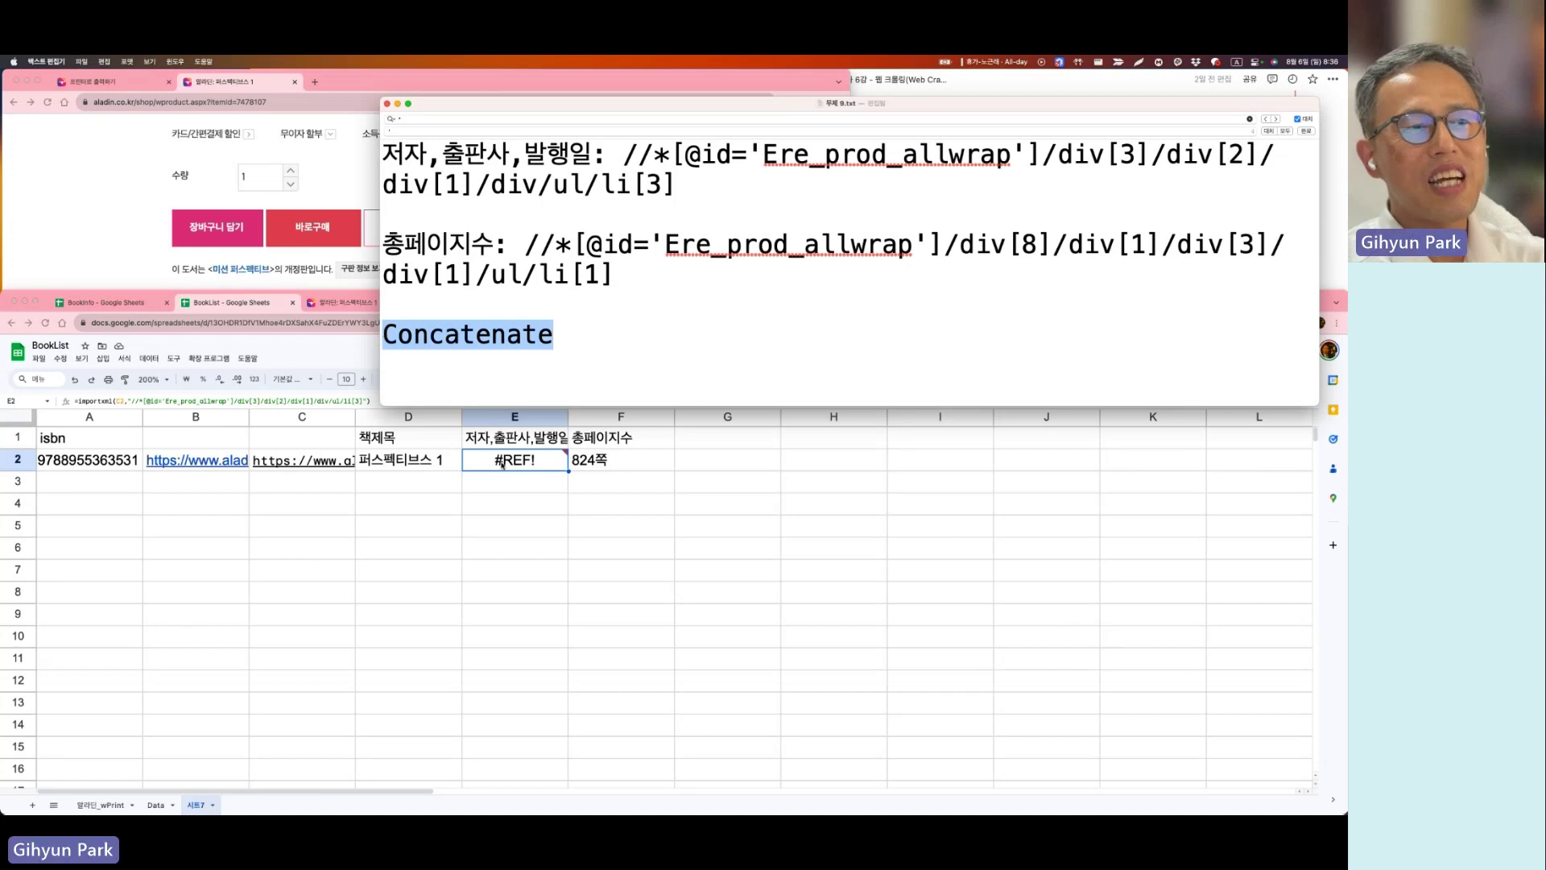
Step: Copy E2's importxml formula into the note below the function name and wrap it as =Concatenate(importxml(…))
click(502, 464)
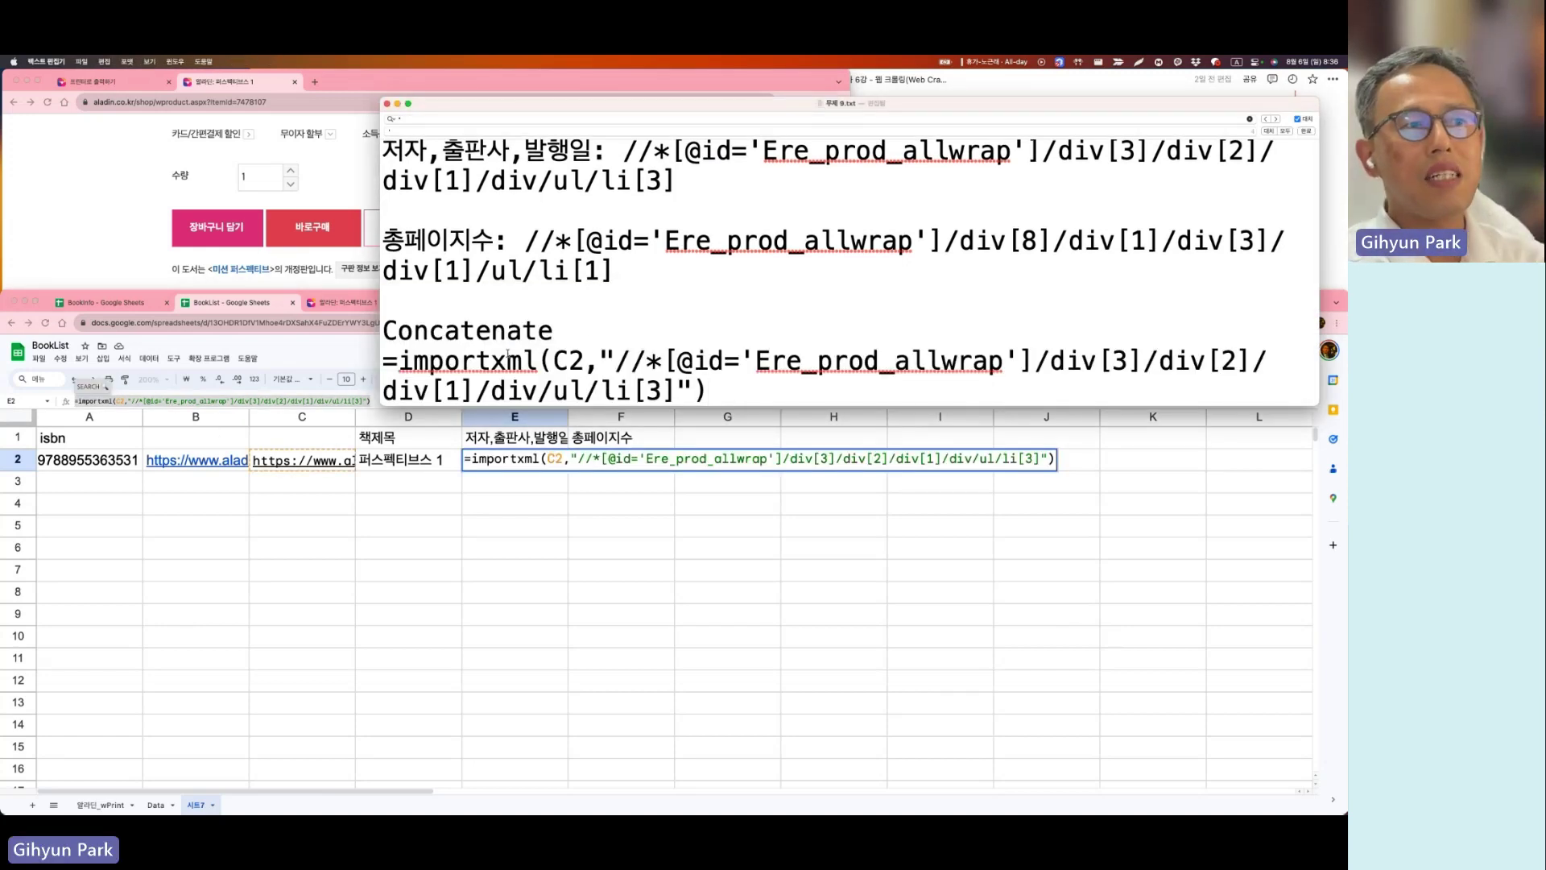
drag(554, 333, 371, 333)
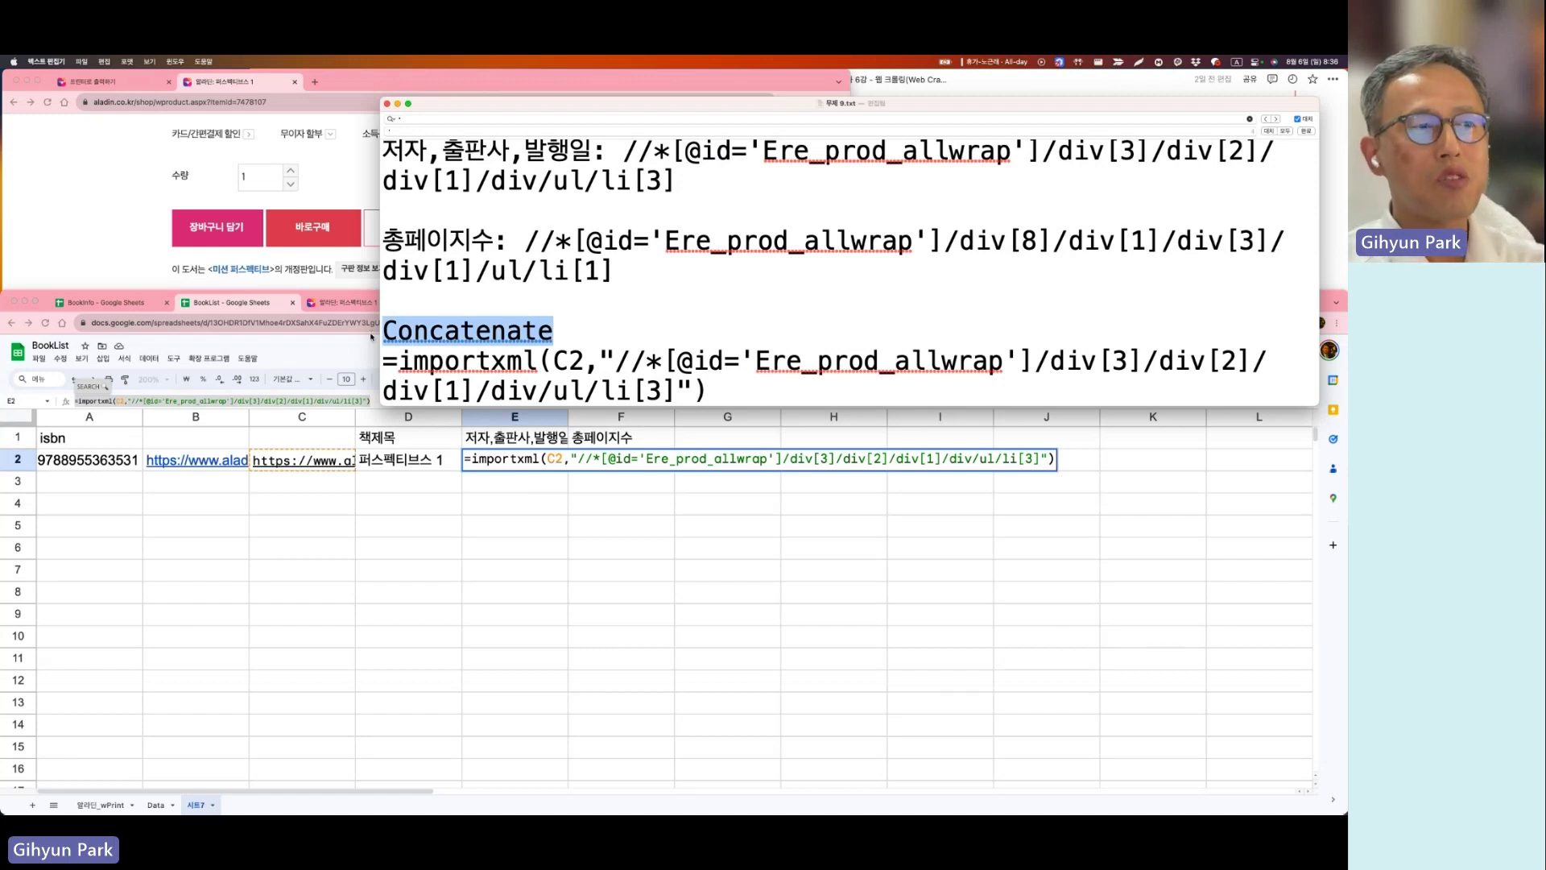
click(400, 360)
key(super+v)
text(()
click(928, 389)
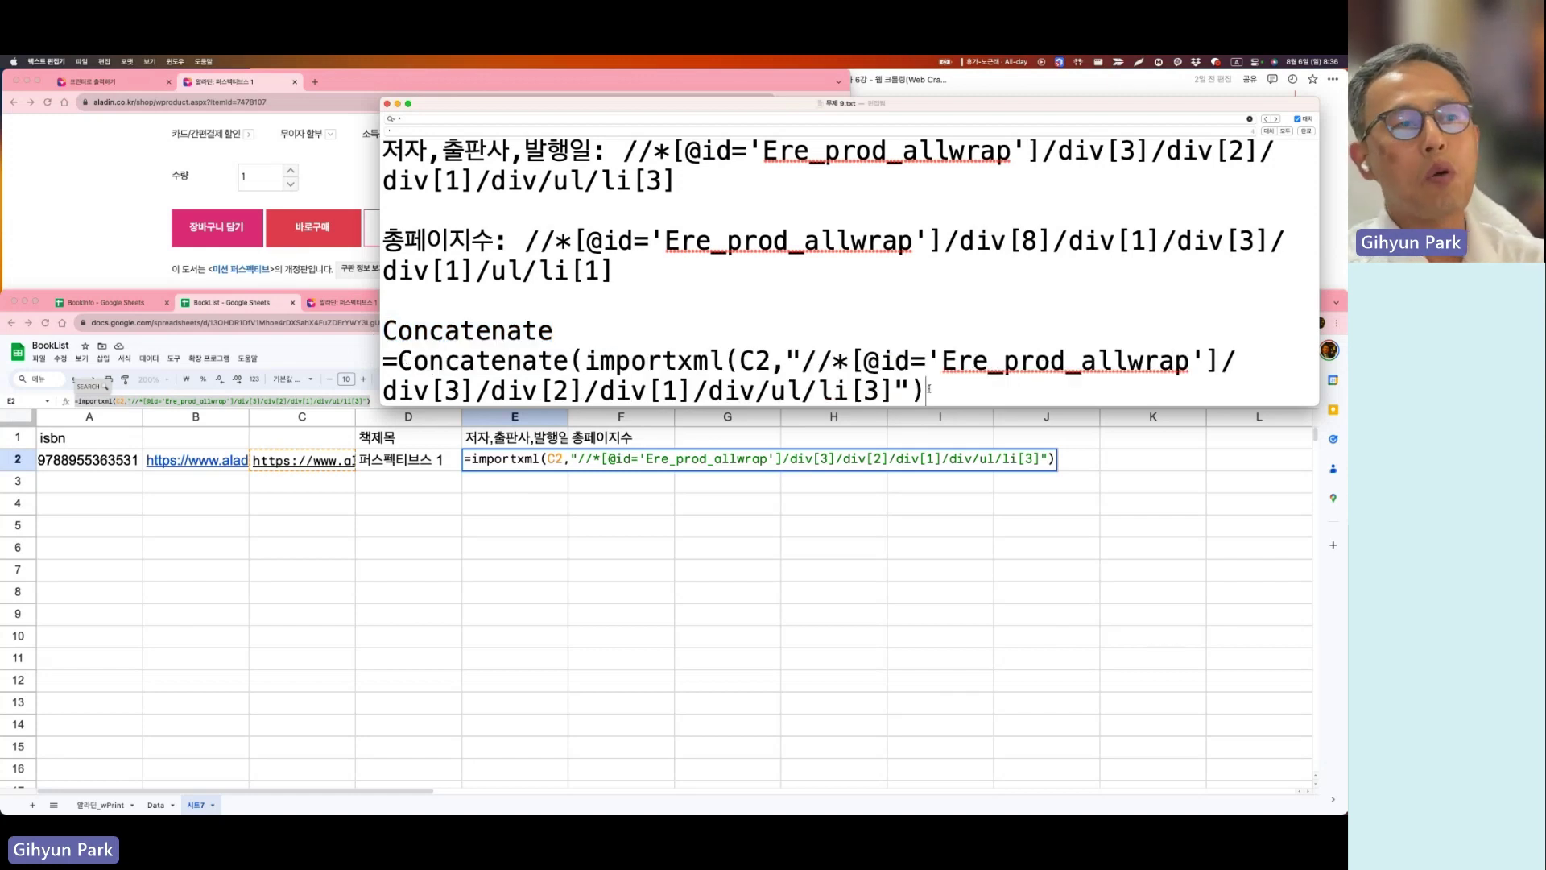
text())
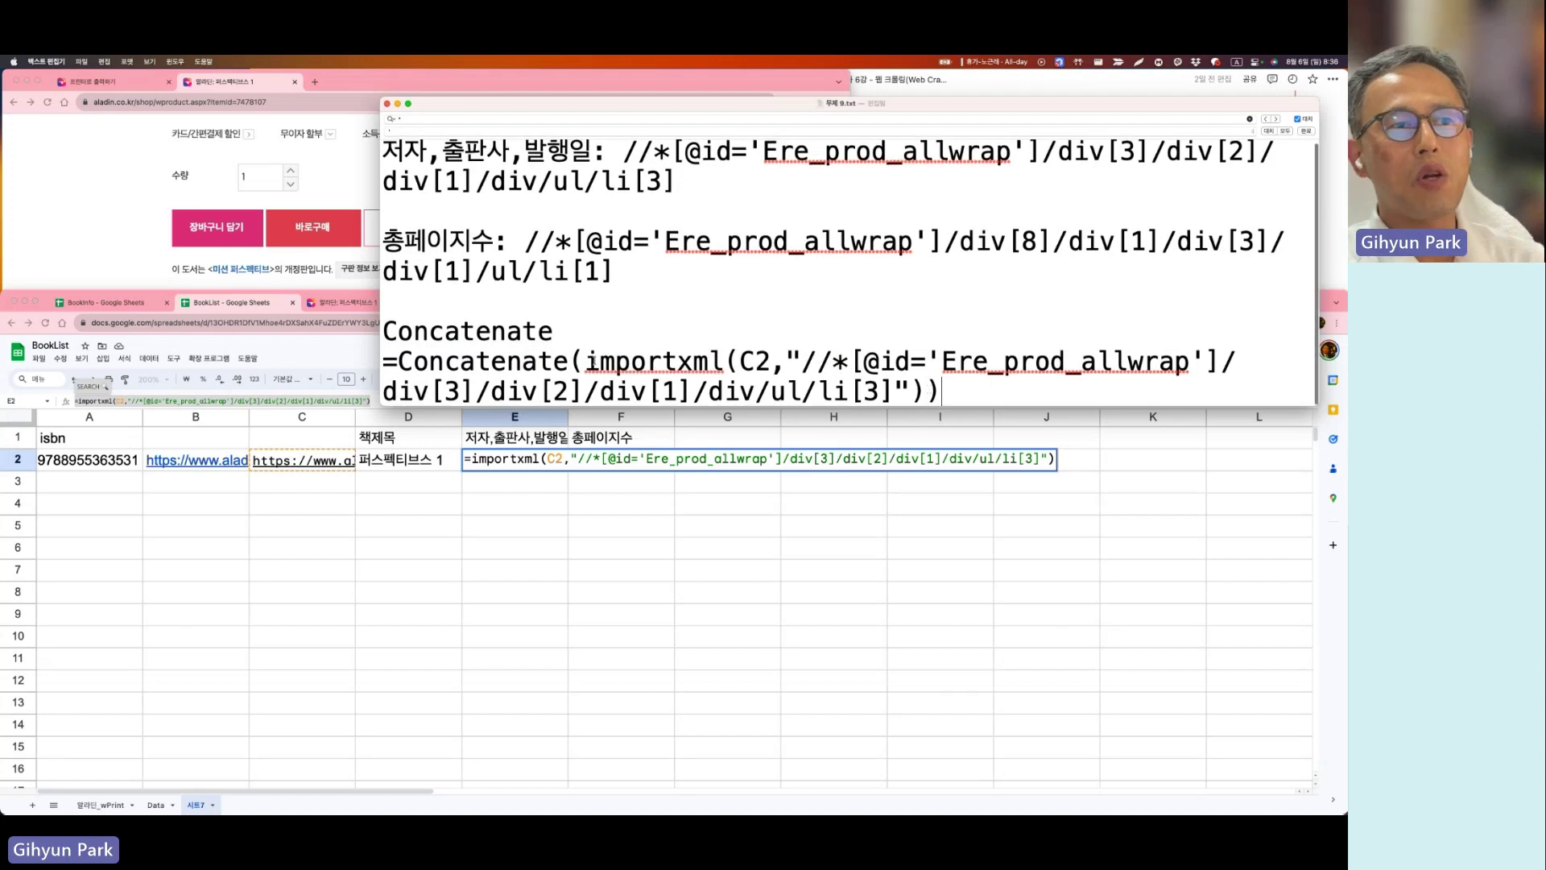
Step: Replace E2's formula with the Concatenate(importxml(…)) formula from the note
drag(959, 394, 373, 366)
key(super+c)
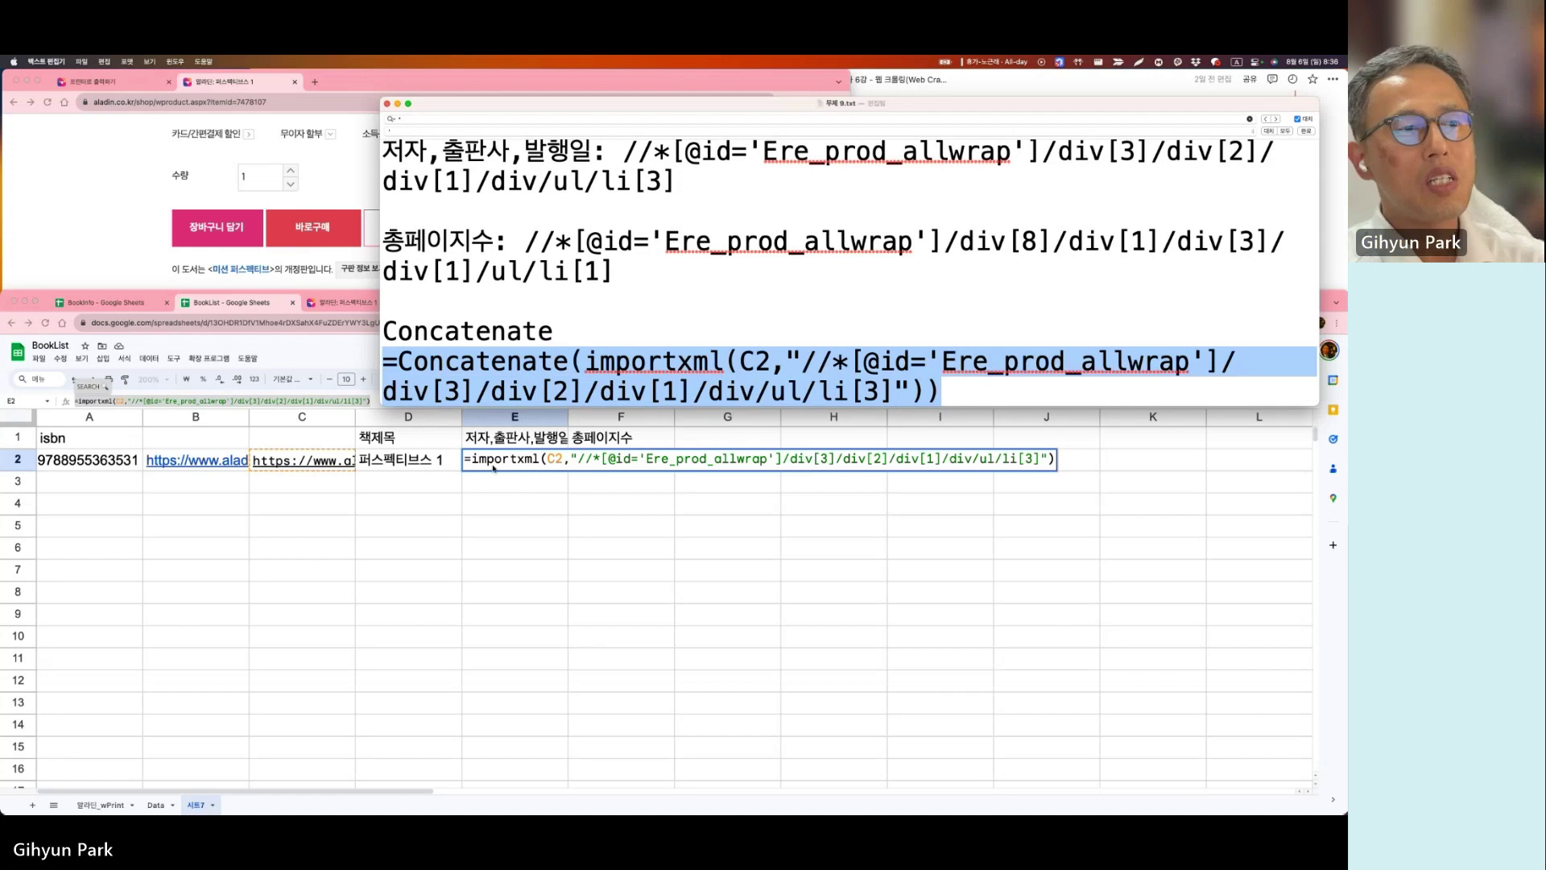
click(374, 369)
key(super+v)
key(Return)
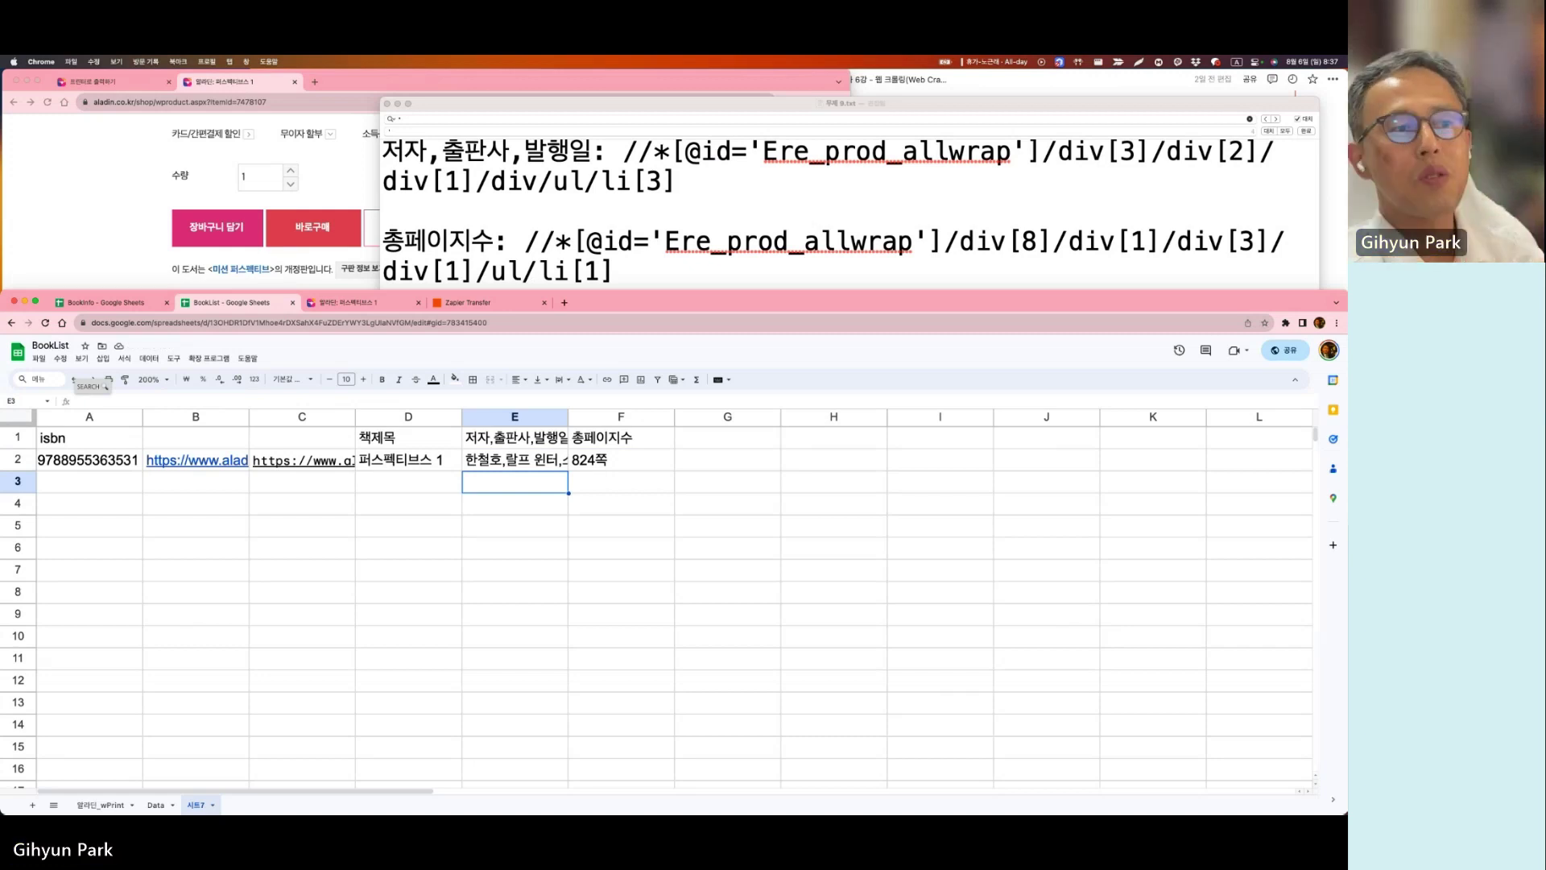
click(533, 465)
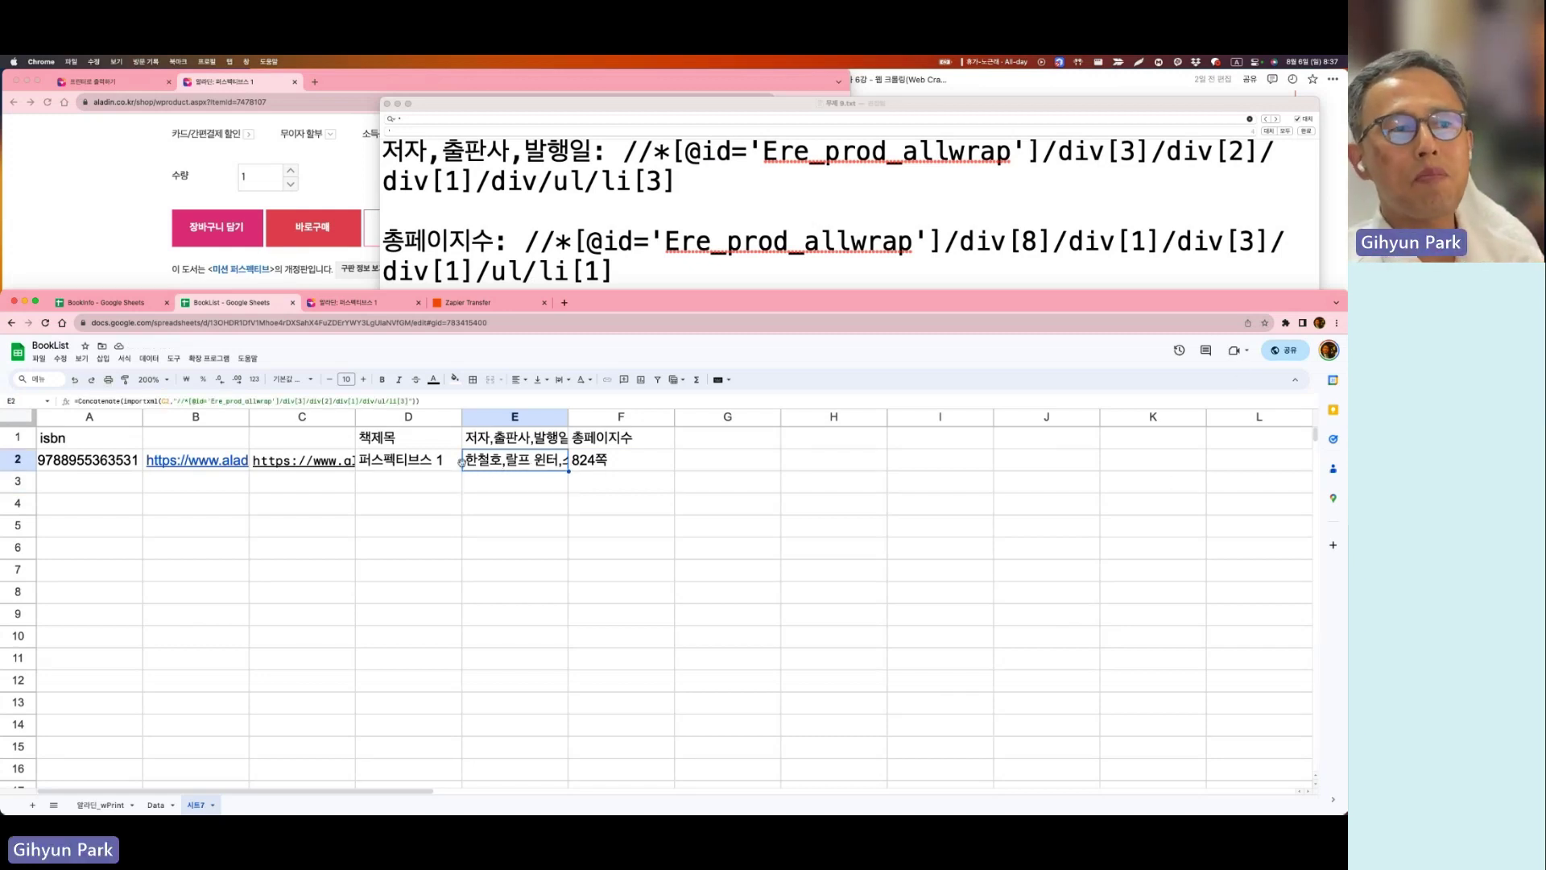
Step: Enlarge the note window and add the line =index(어떤 값,1,1) below the Concatenate formula
click(655, 278)
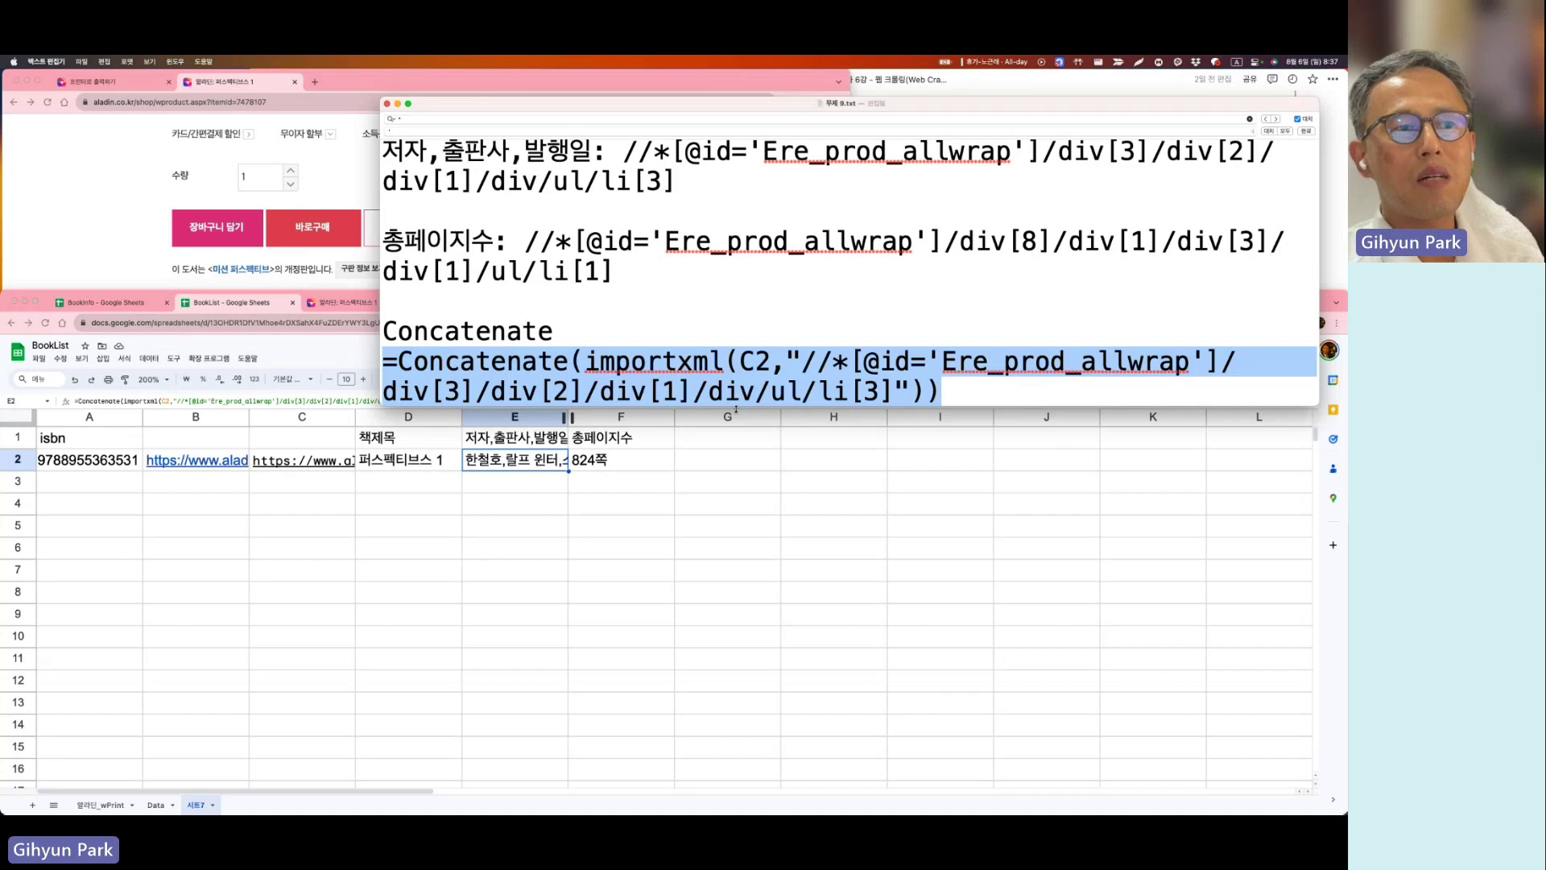
drag(736, 410, 733, 448)
click(944, 401)
key(Return)
text(=index()
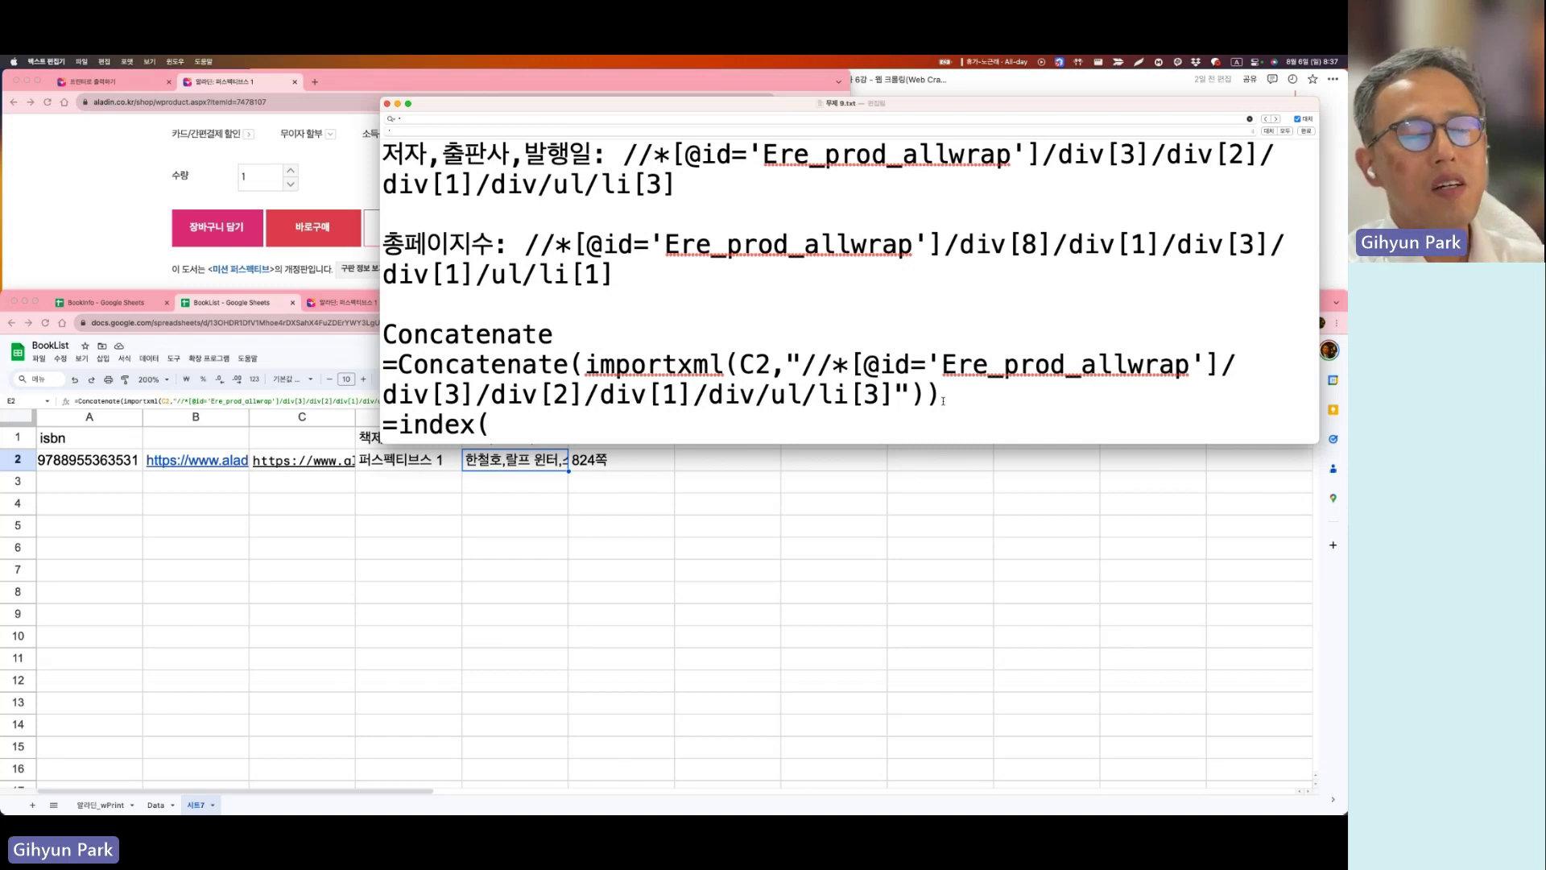
text(어떤 값)
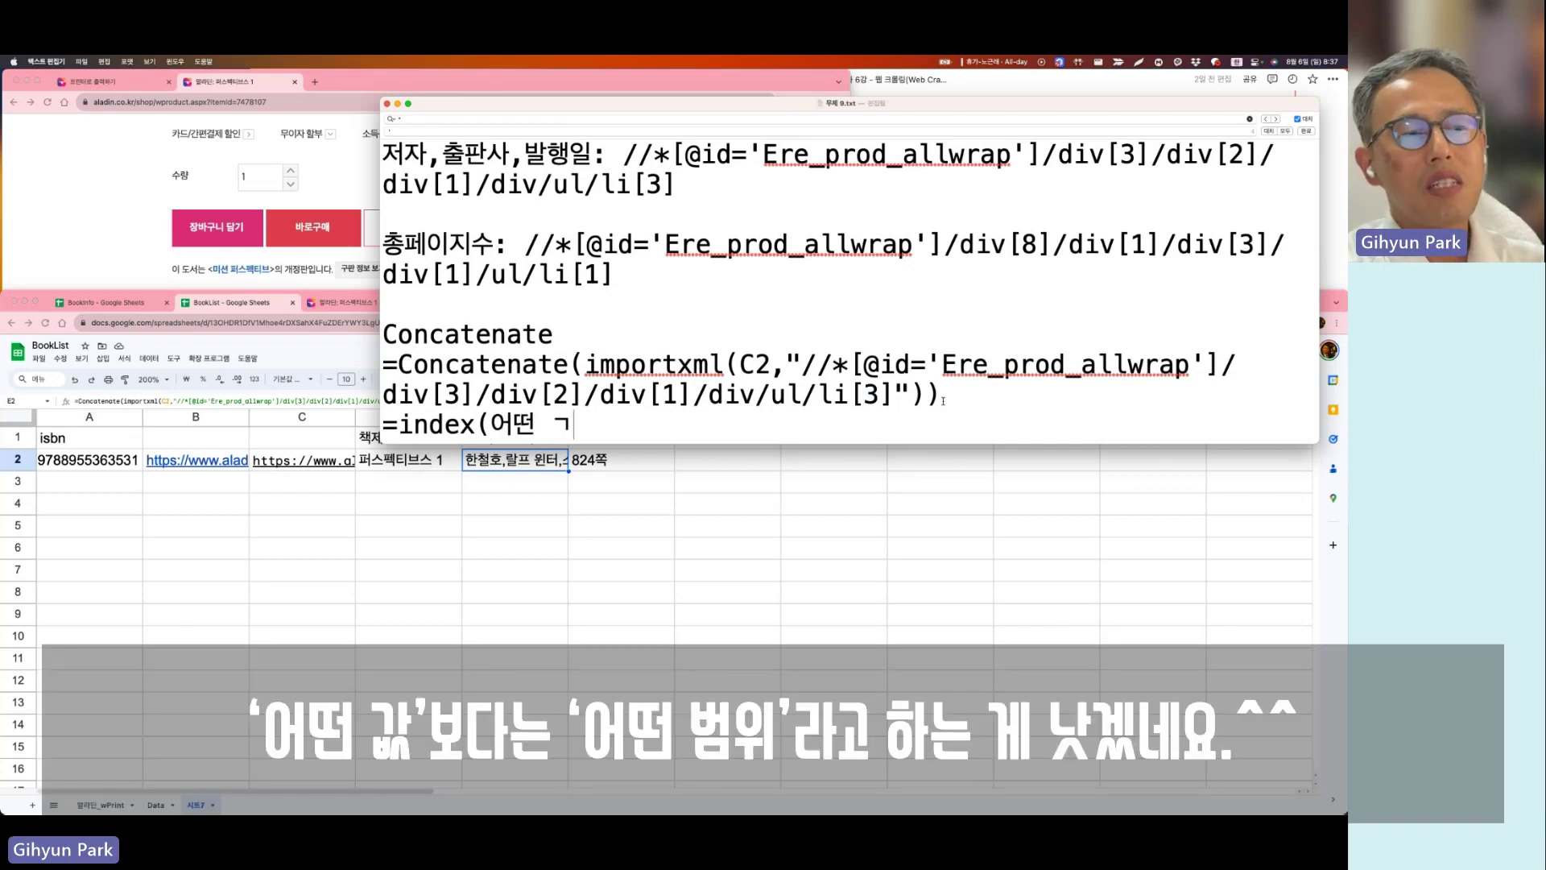
text(,)
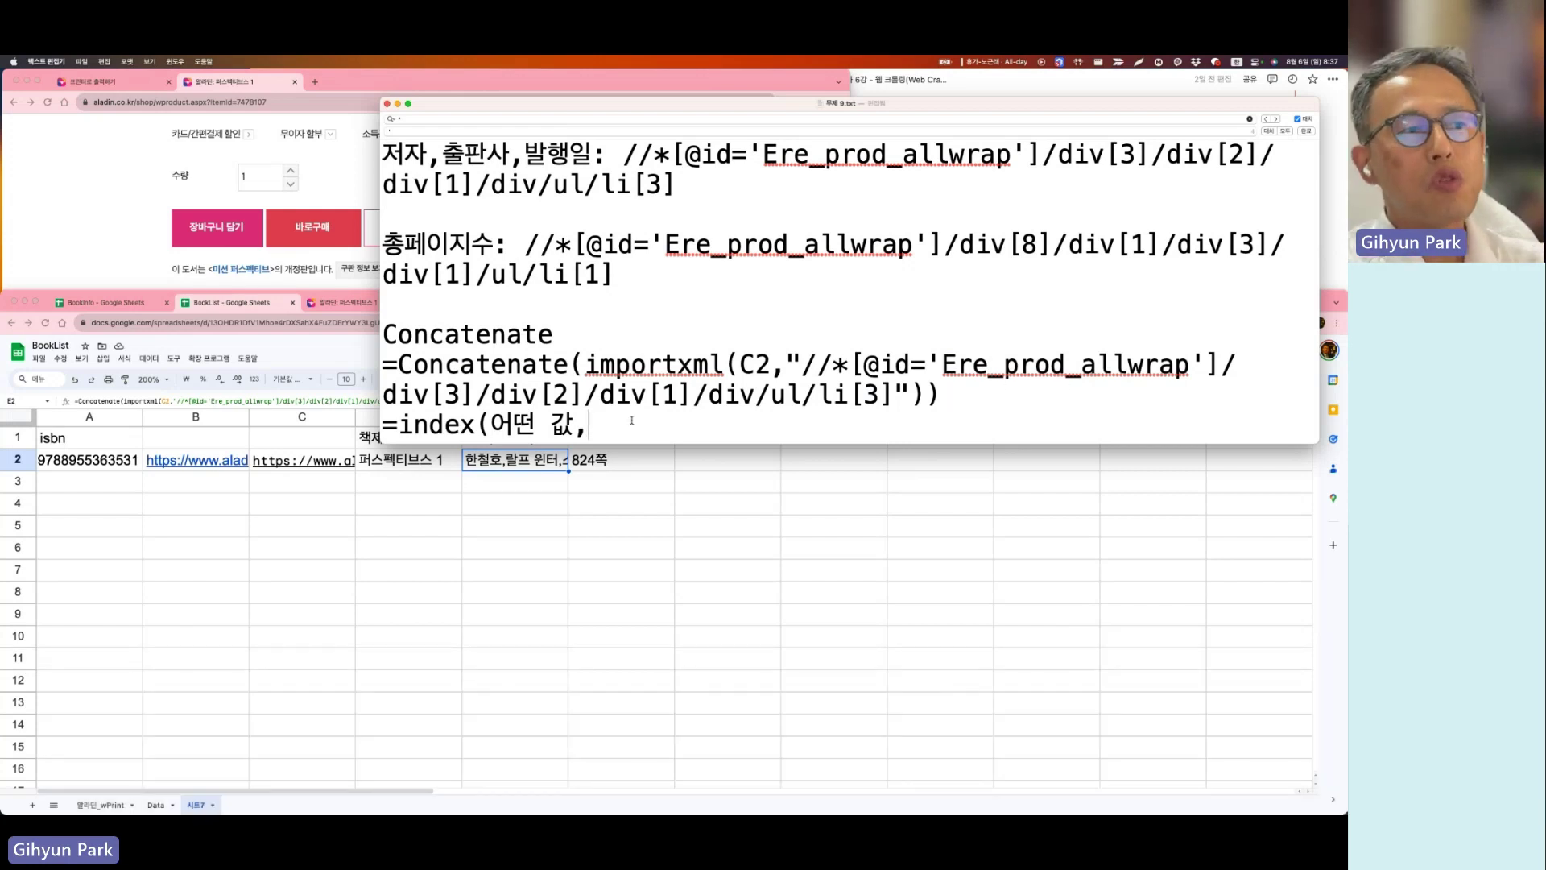
text(,))
click(589, 424)
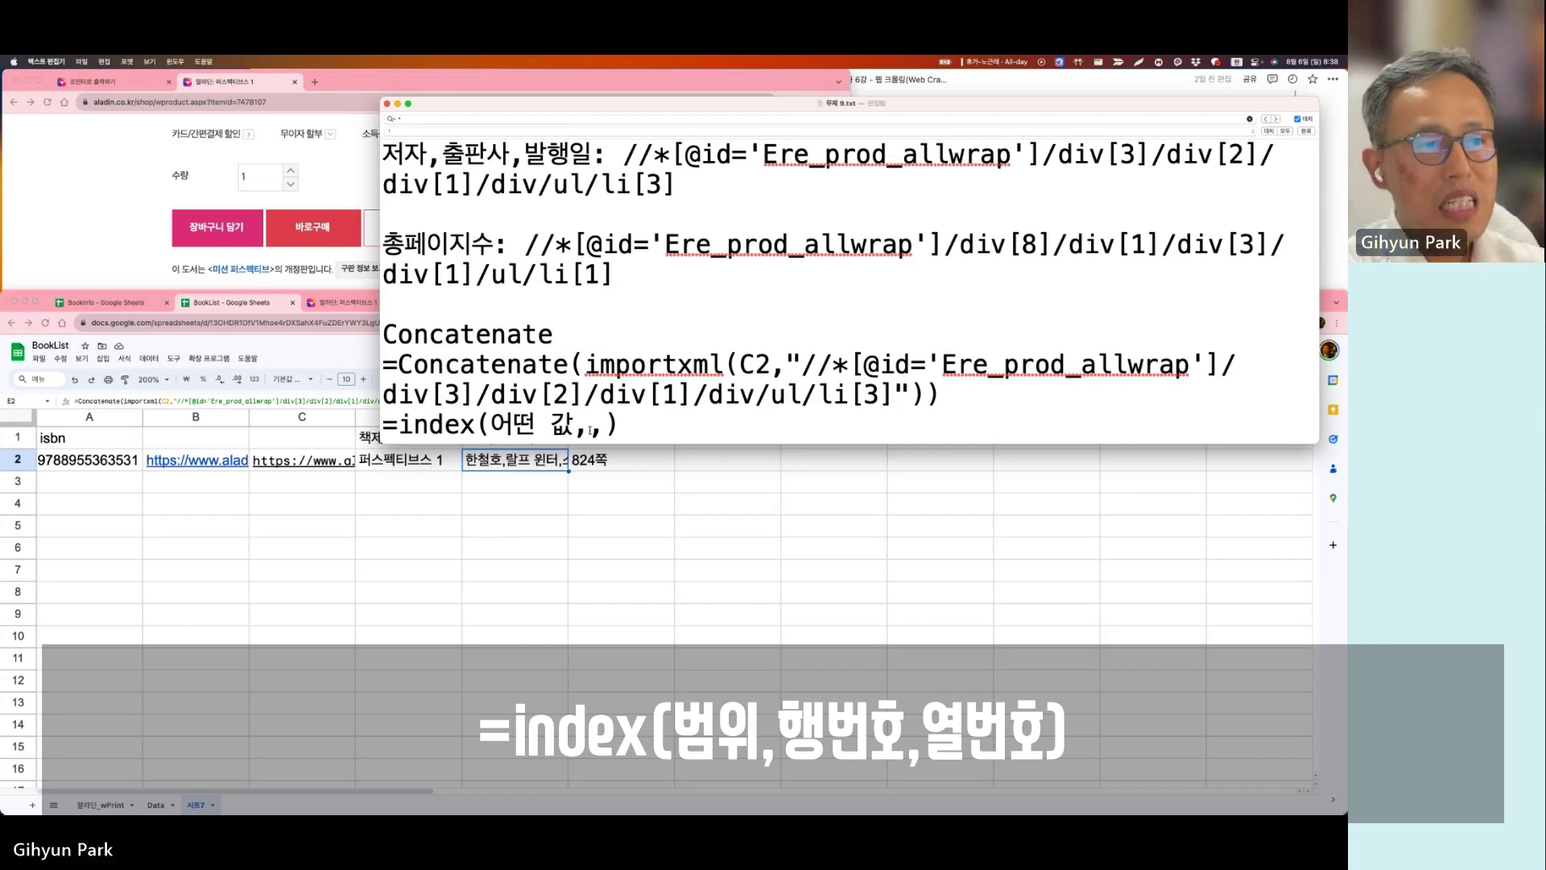
text(1)
key(Right)
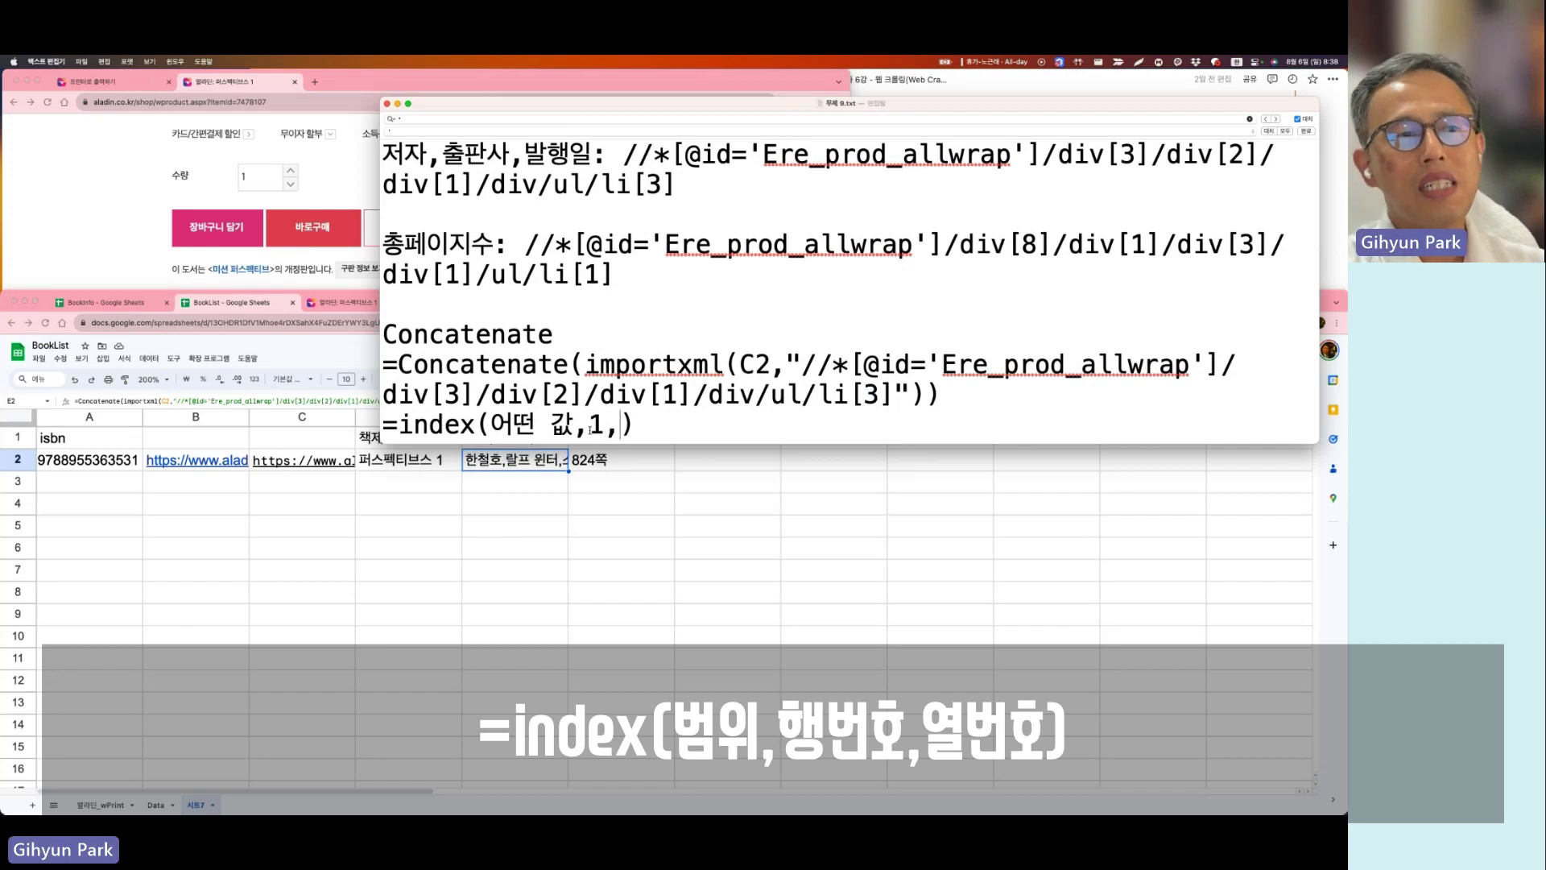
text(1)
Step: Replace the 어떤 값 placeholder in the note's index formula with the importxml expression from the Concatenate line
drag(586, 364, 929, 389)
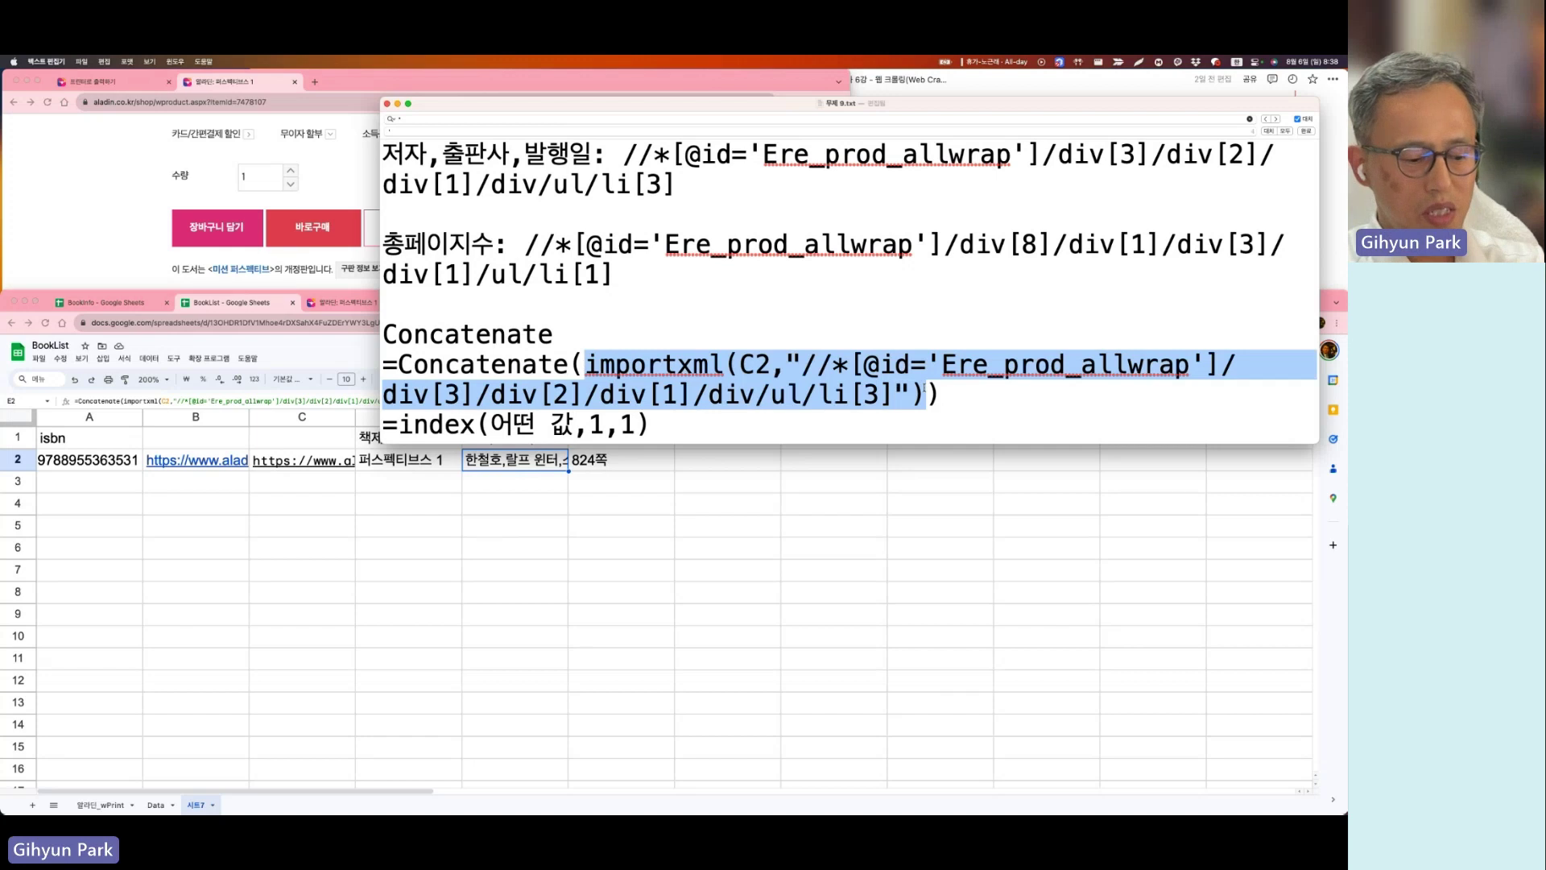
drag(574, 424, 486, 427)
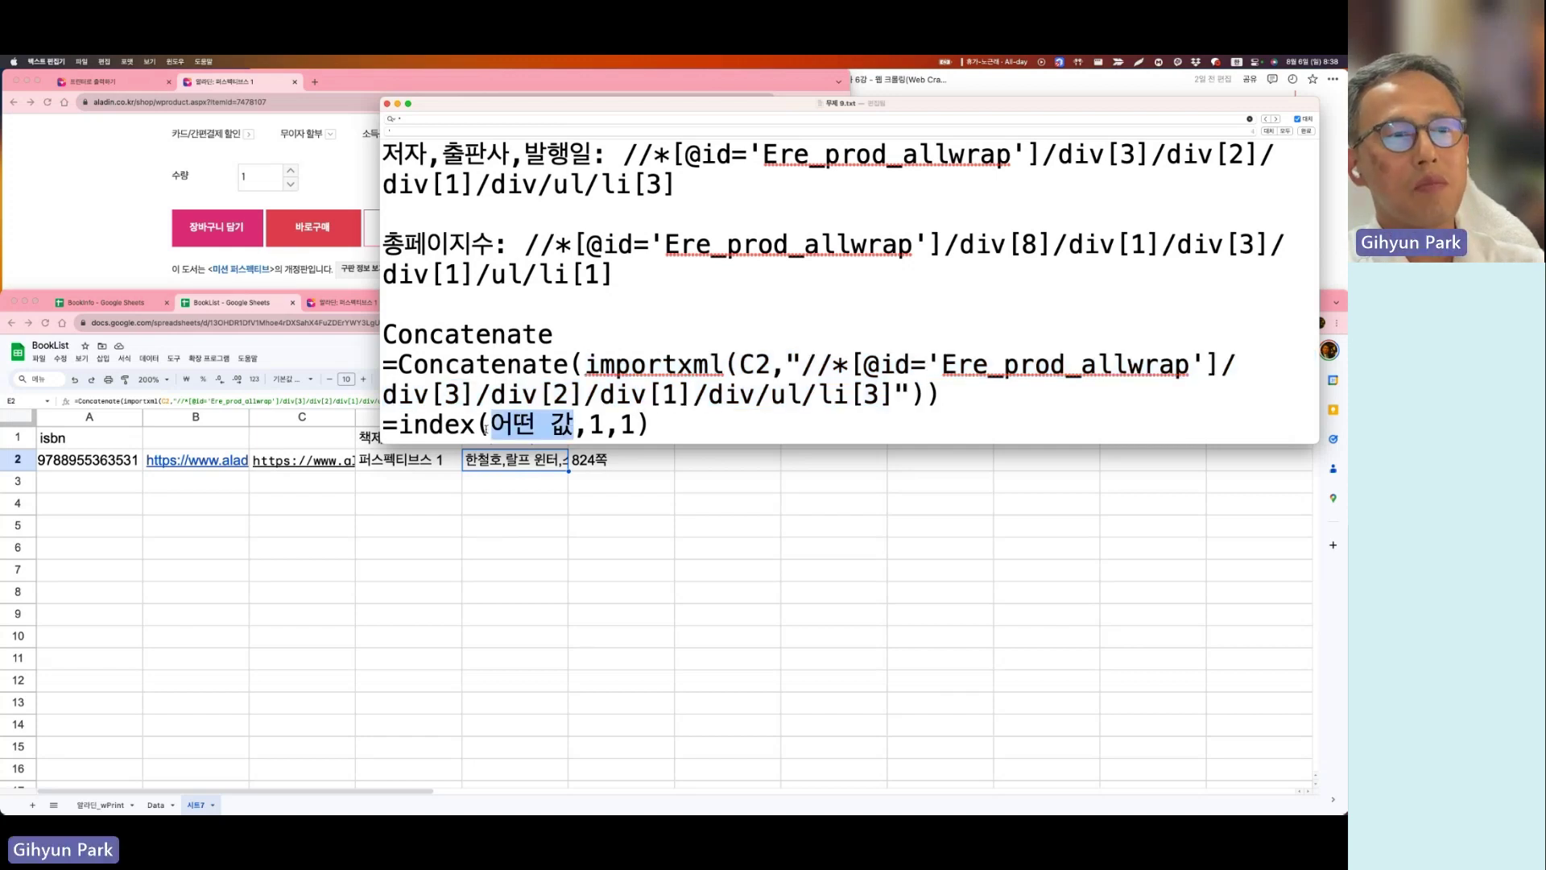
key(super+v)
Step: Copy the complete index(importxml(…),1,1) formula from the note into G2
drag(384, 399, 676, 590)
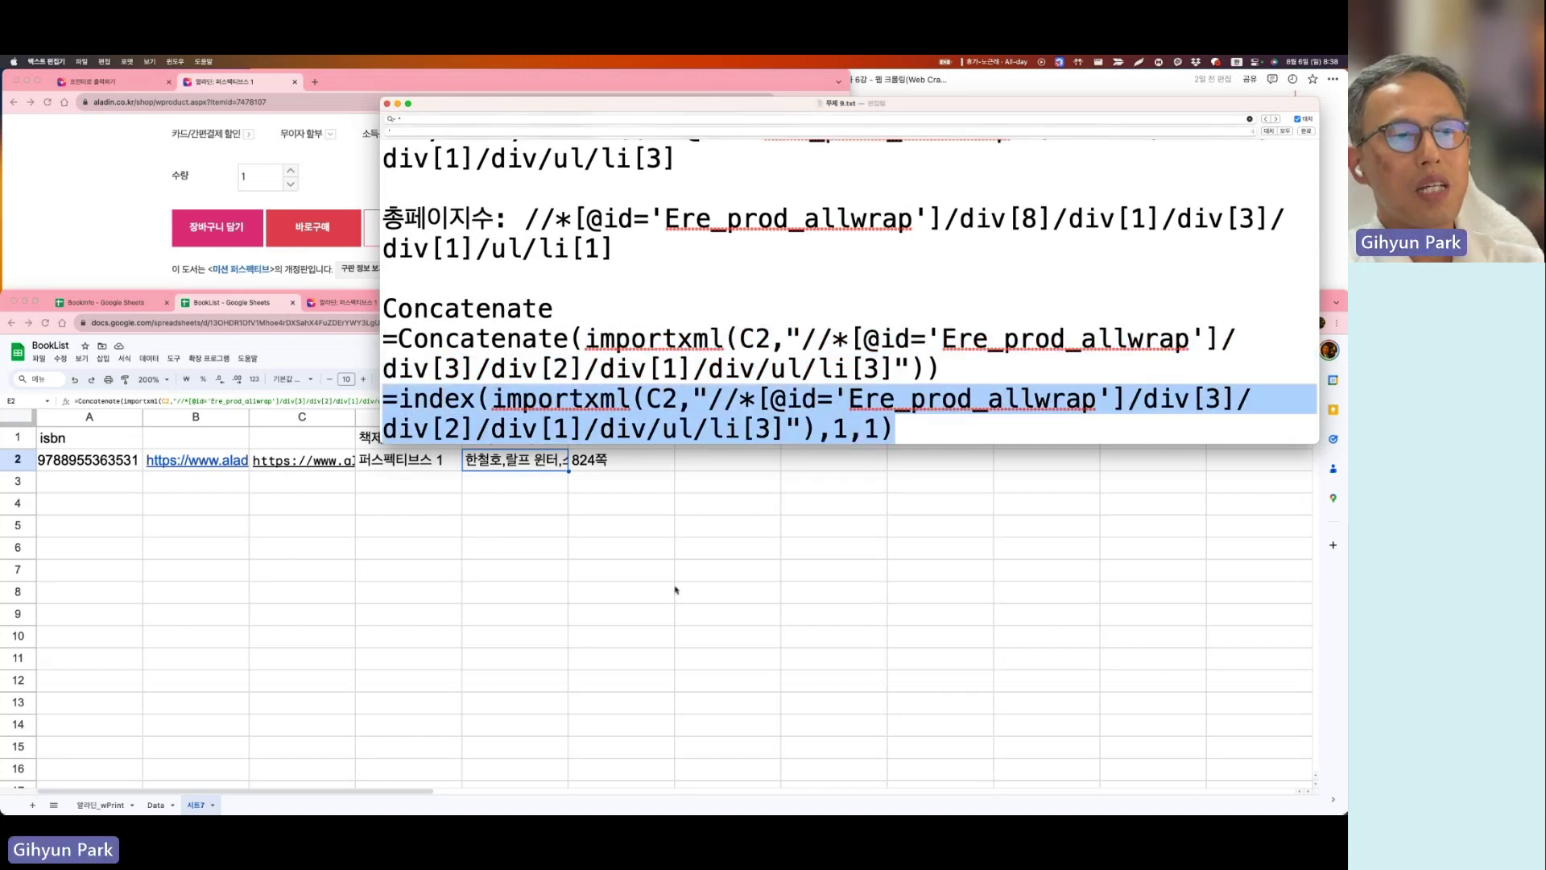
click(702, 463)
key(super+v)
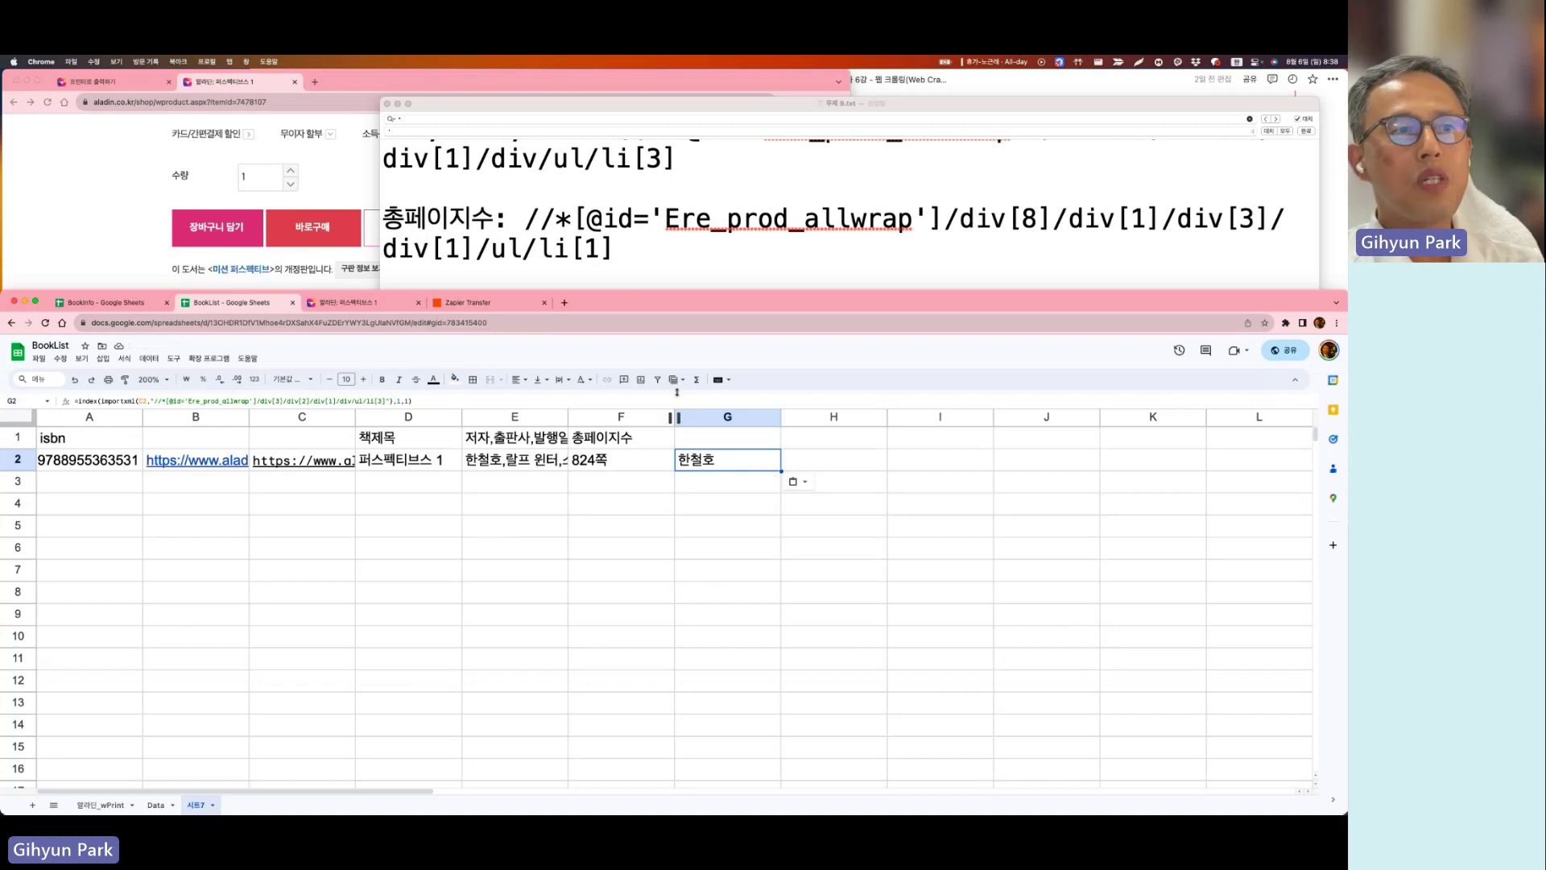
Step: Change the column argument of G2's index formula to 2, so that it ends in 1,2)
drag(642, 285, 644, 443)
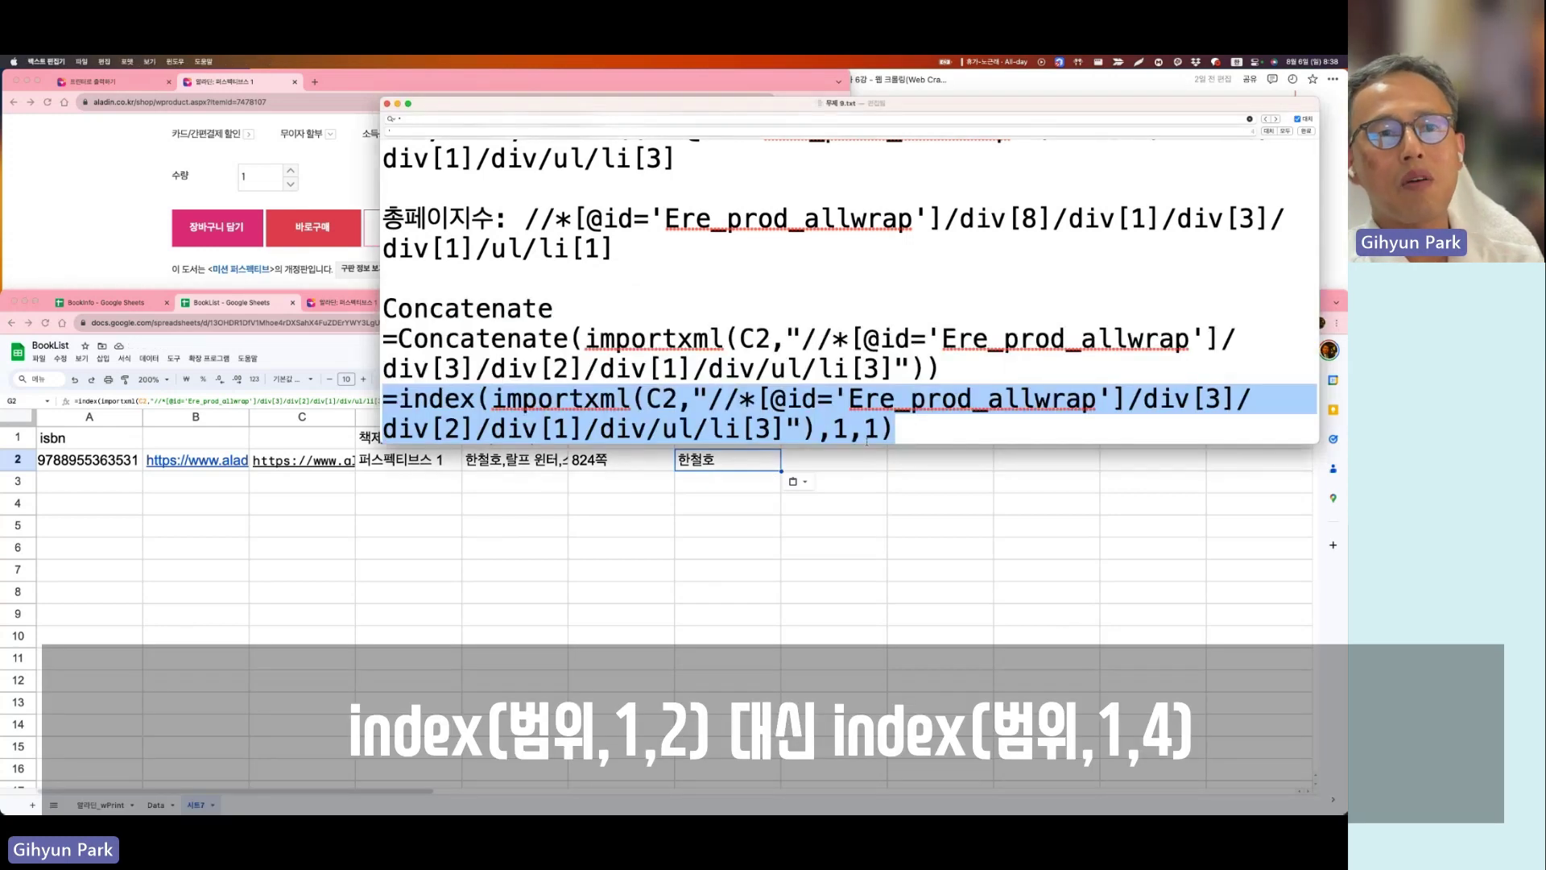
click(697, 467)
double_click(696, 466)
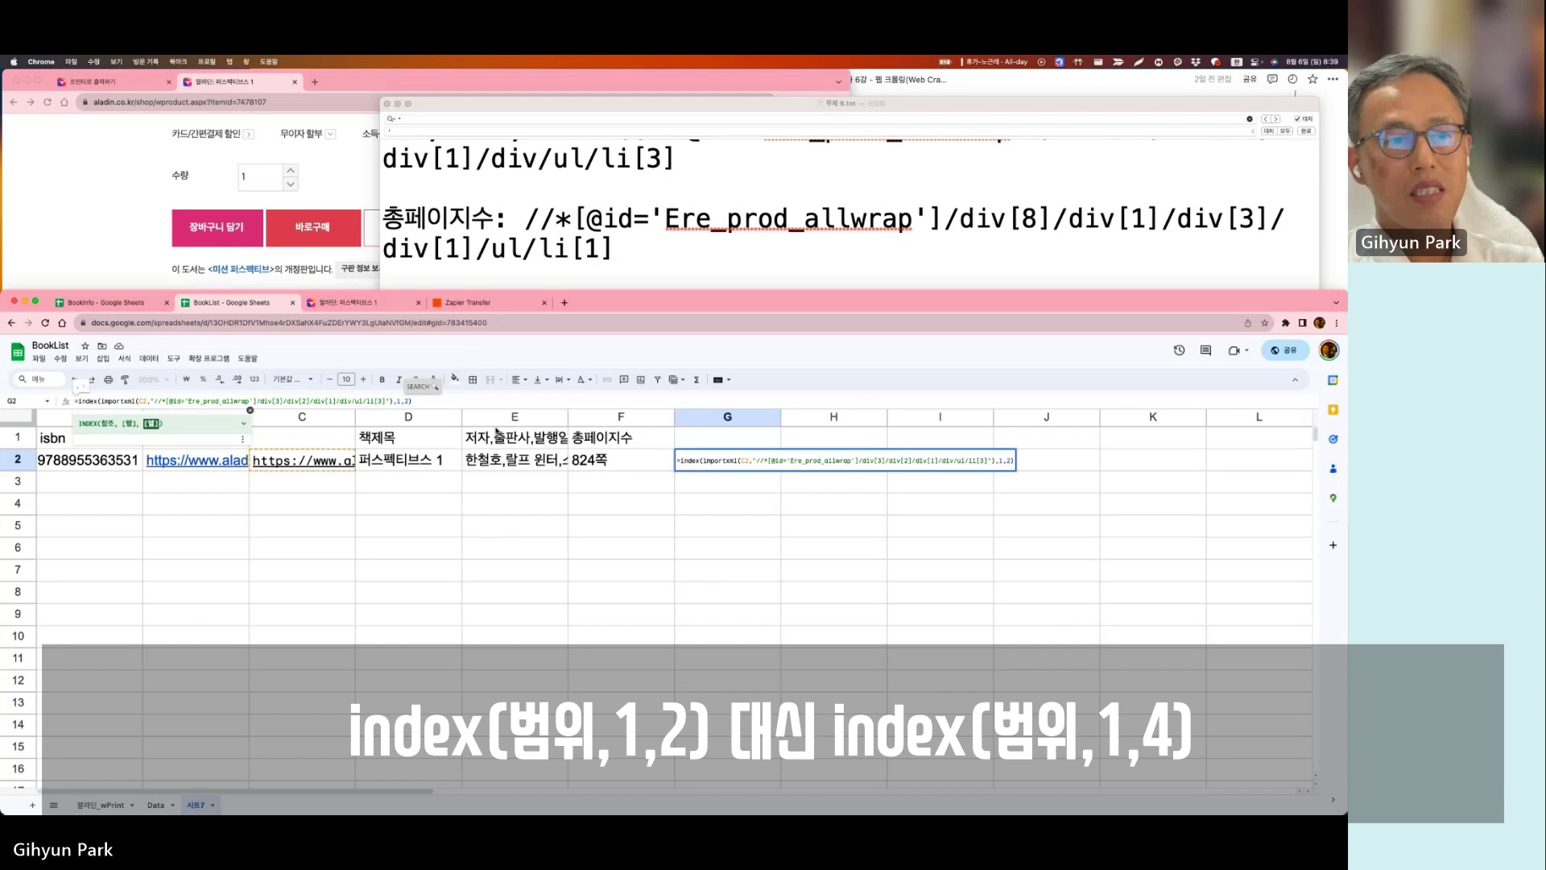
key(Return)
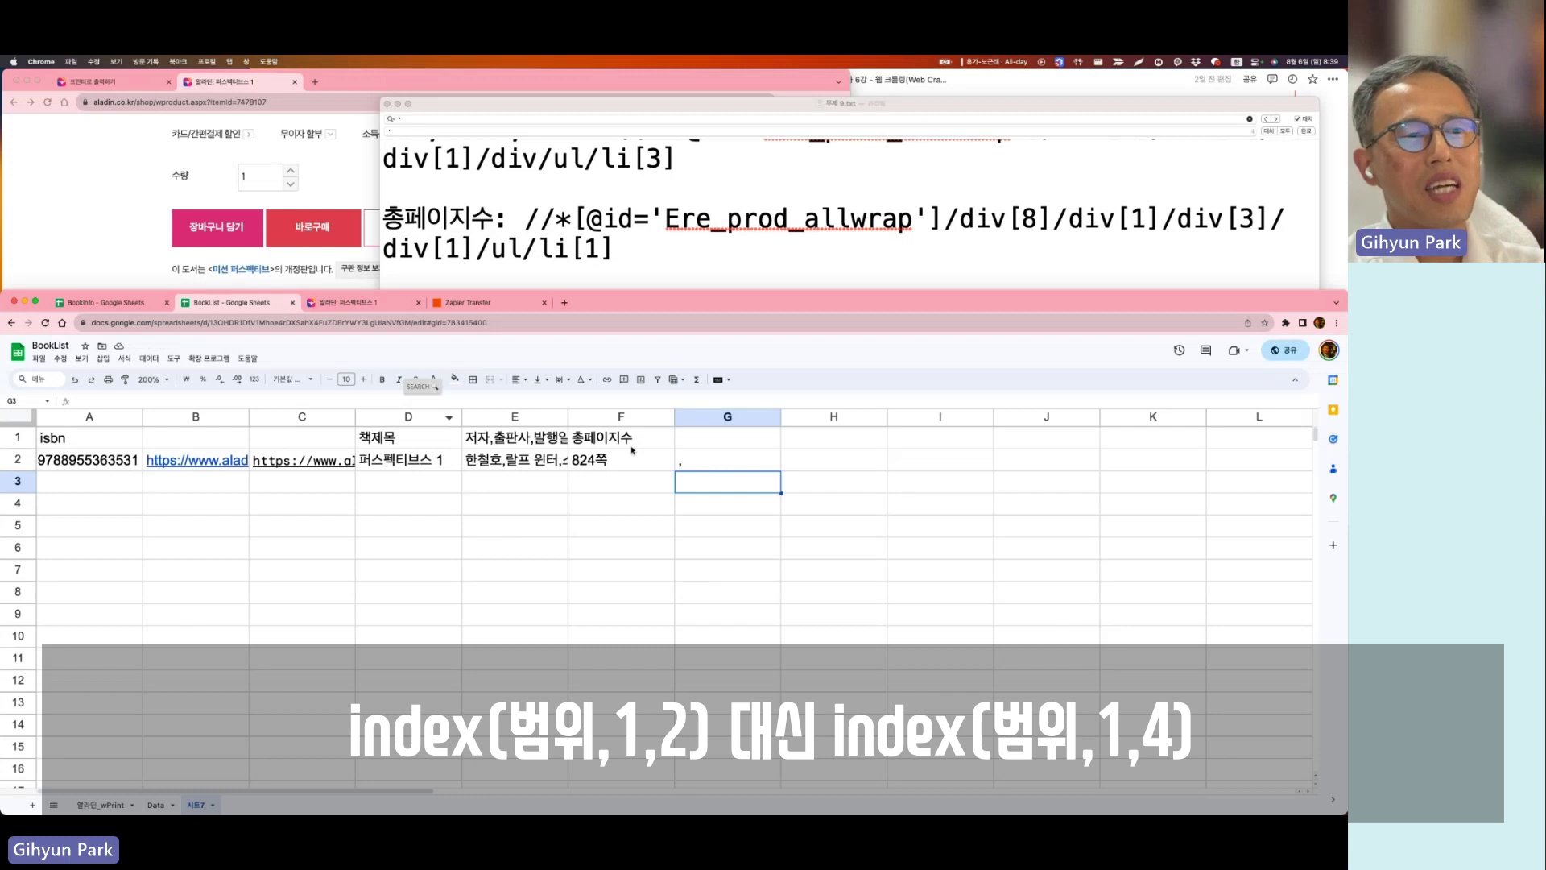
Step: Set the column argument of G2's index formula to 4, so that it ends in 1,4)
key(Up)
key(Return)
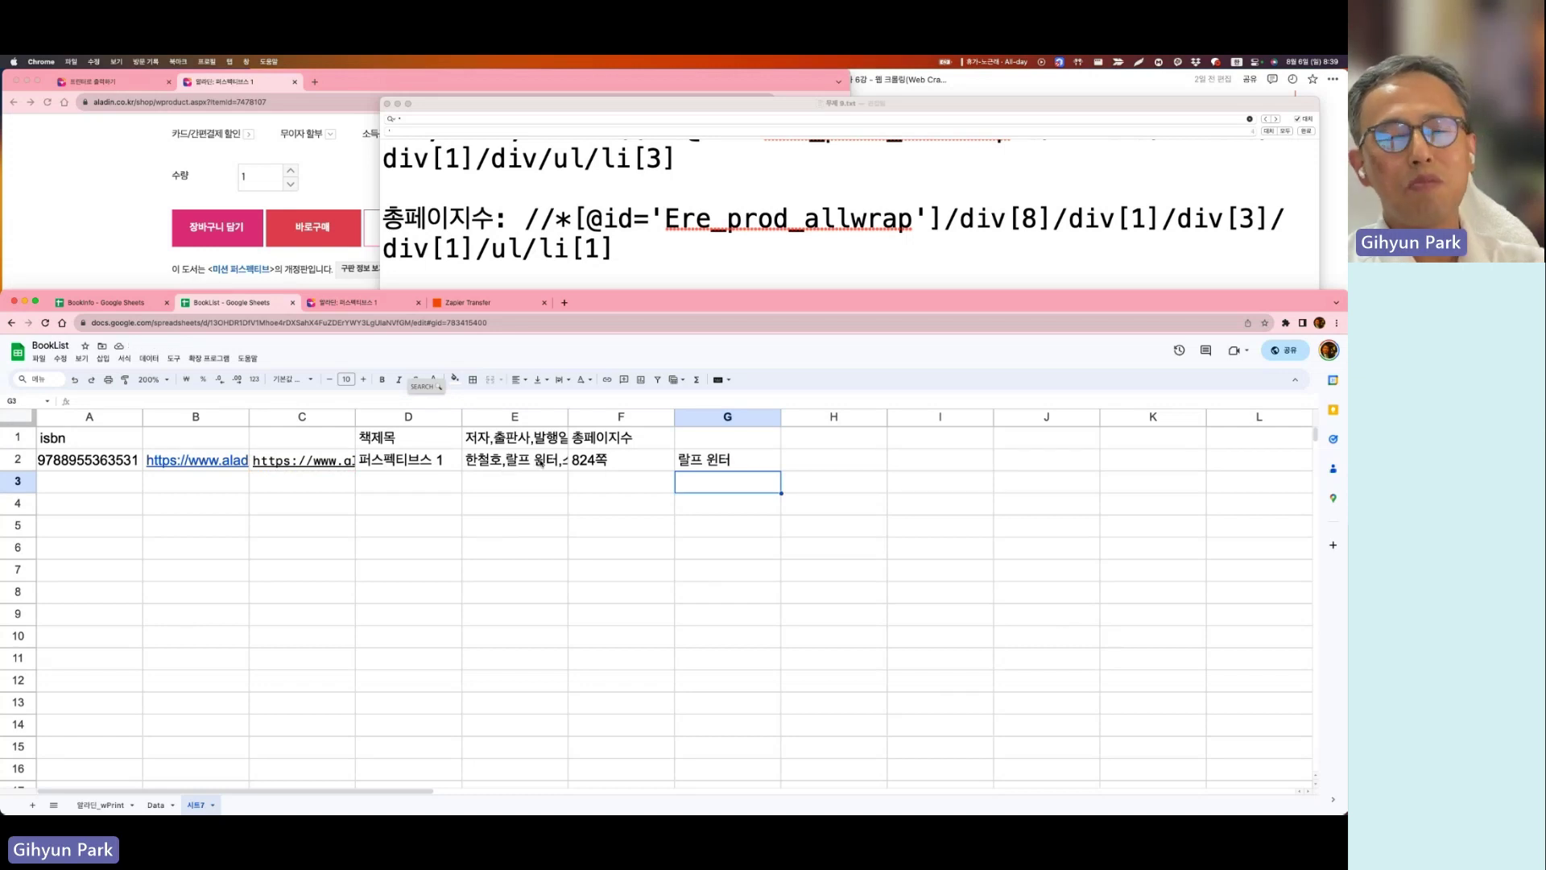
key(Up)
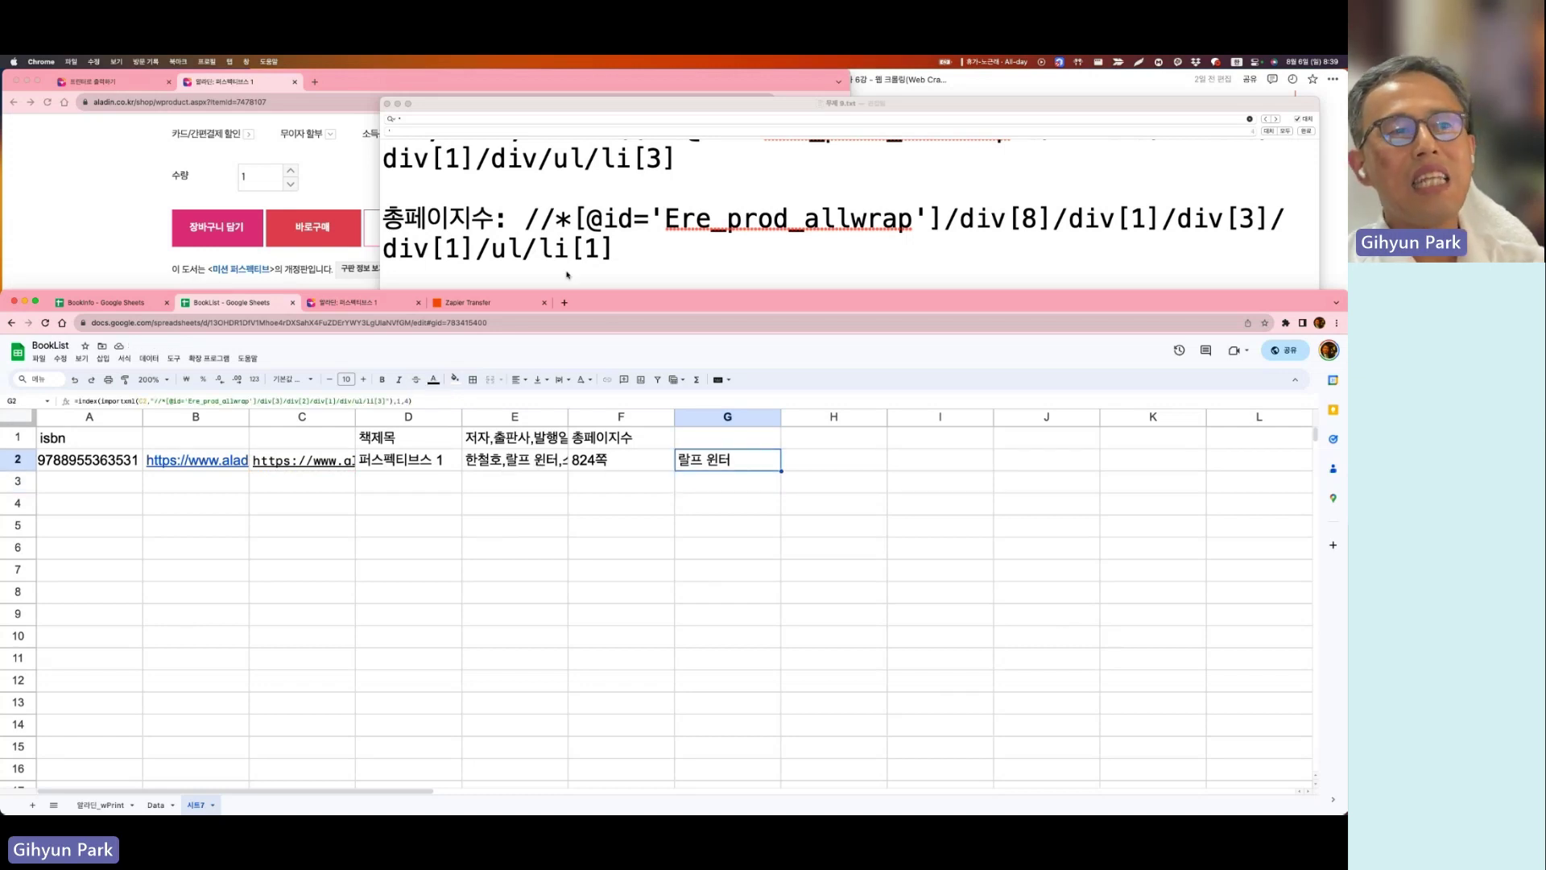
Step: Highlight the function names index and Concatenate in the note's two formulas
click(605, 288)
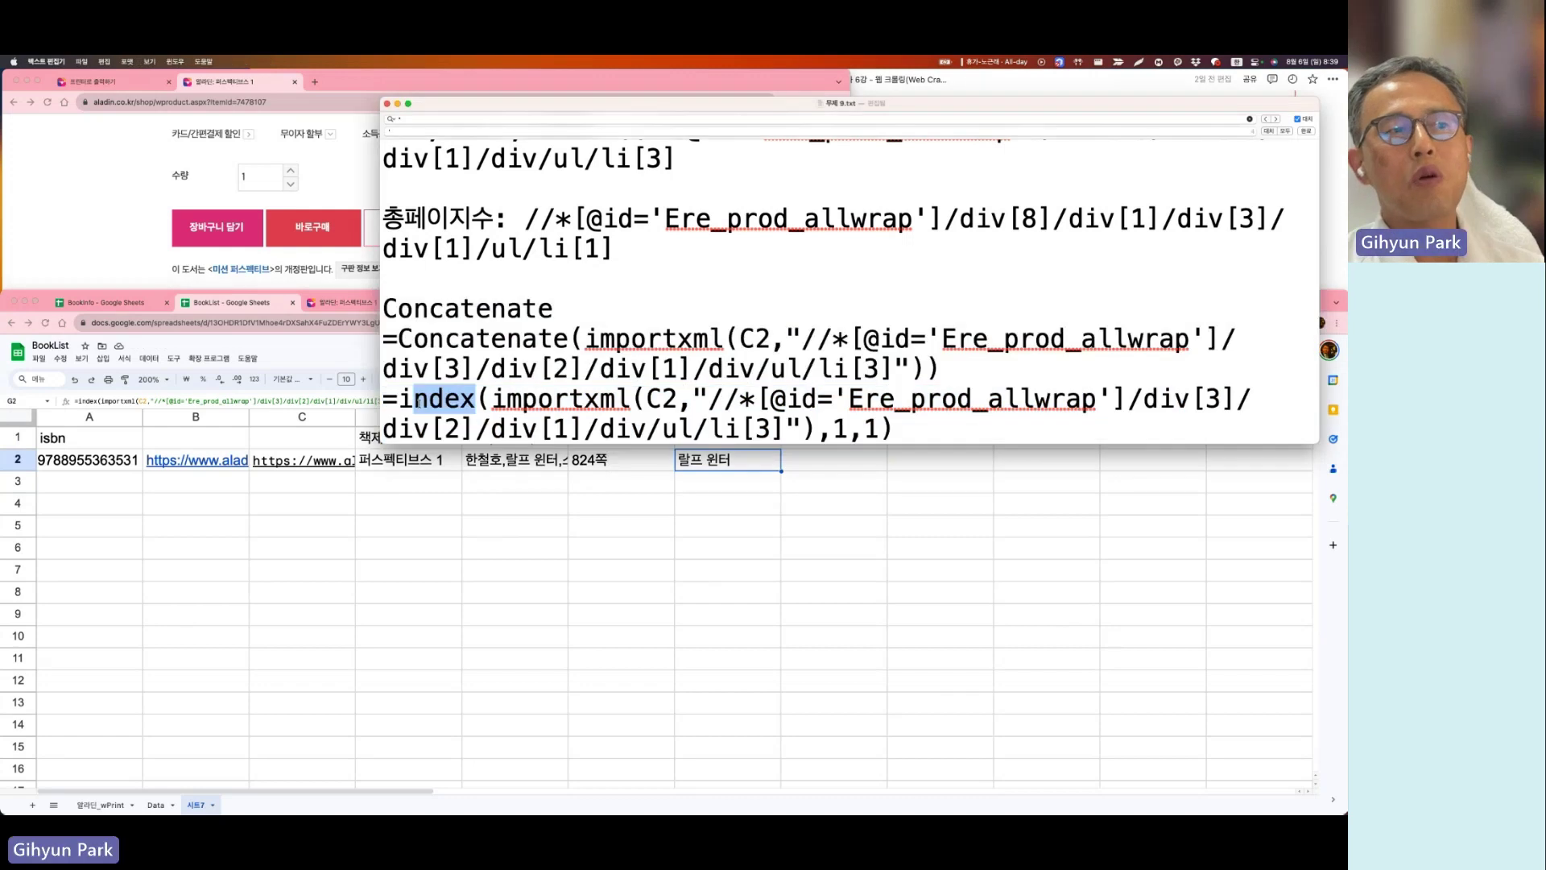
key(shift+Left)
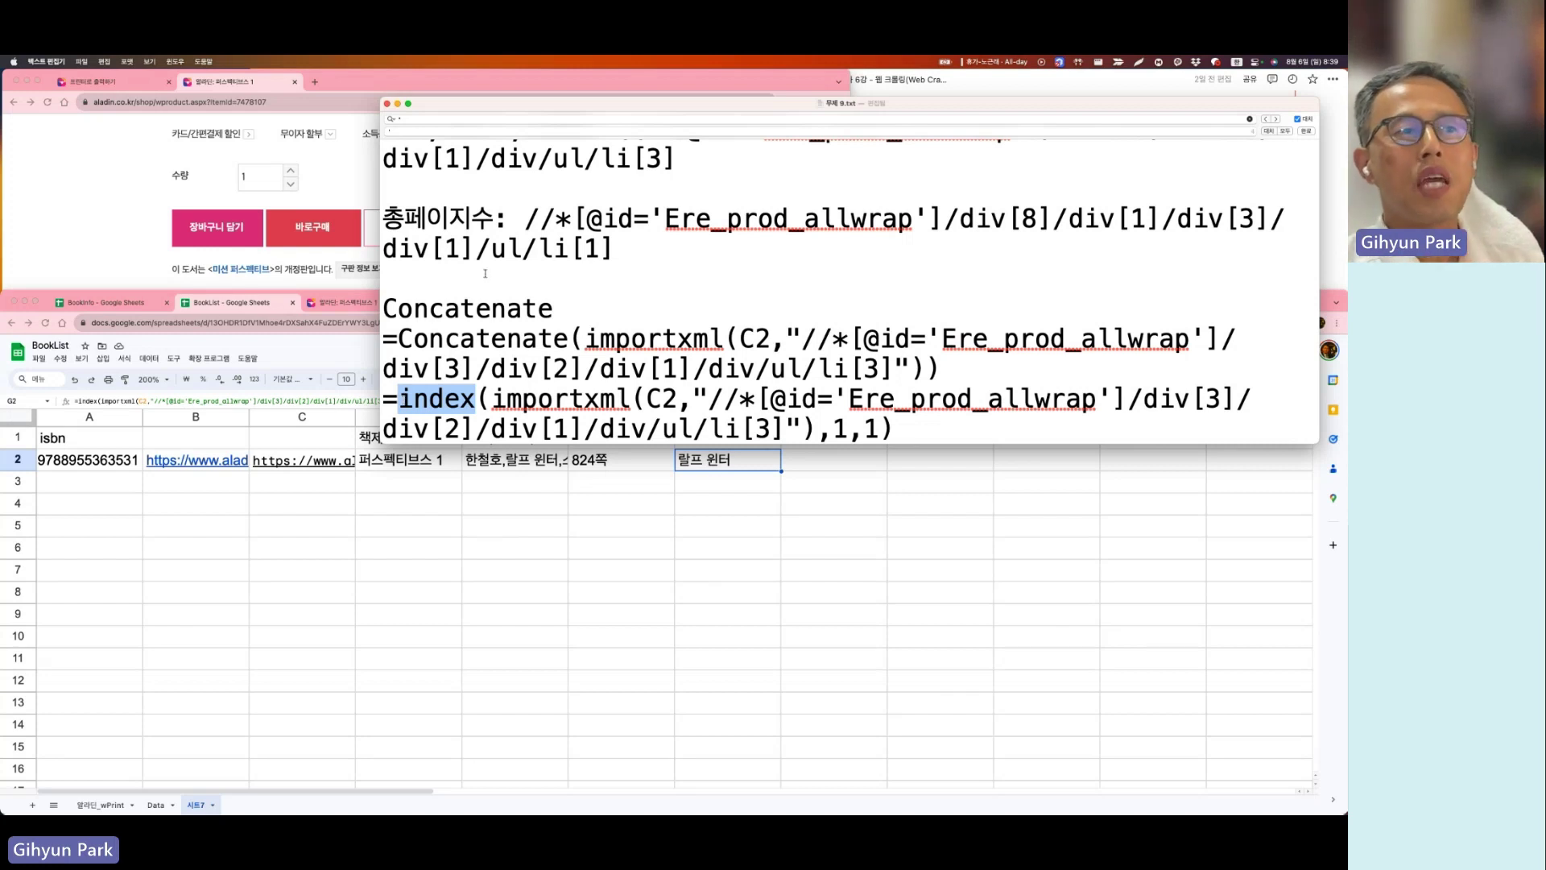
drag(577, 343, 394, 341)
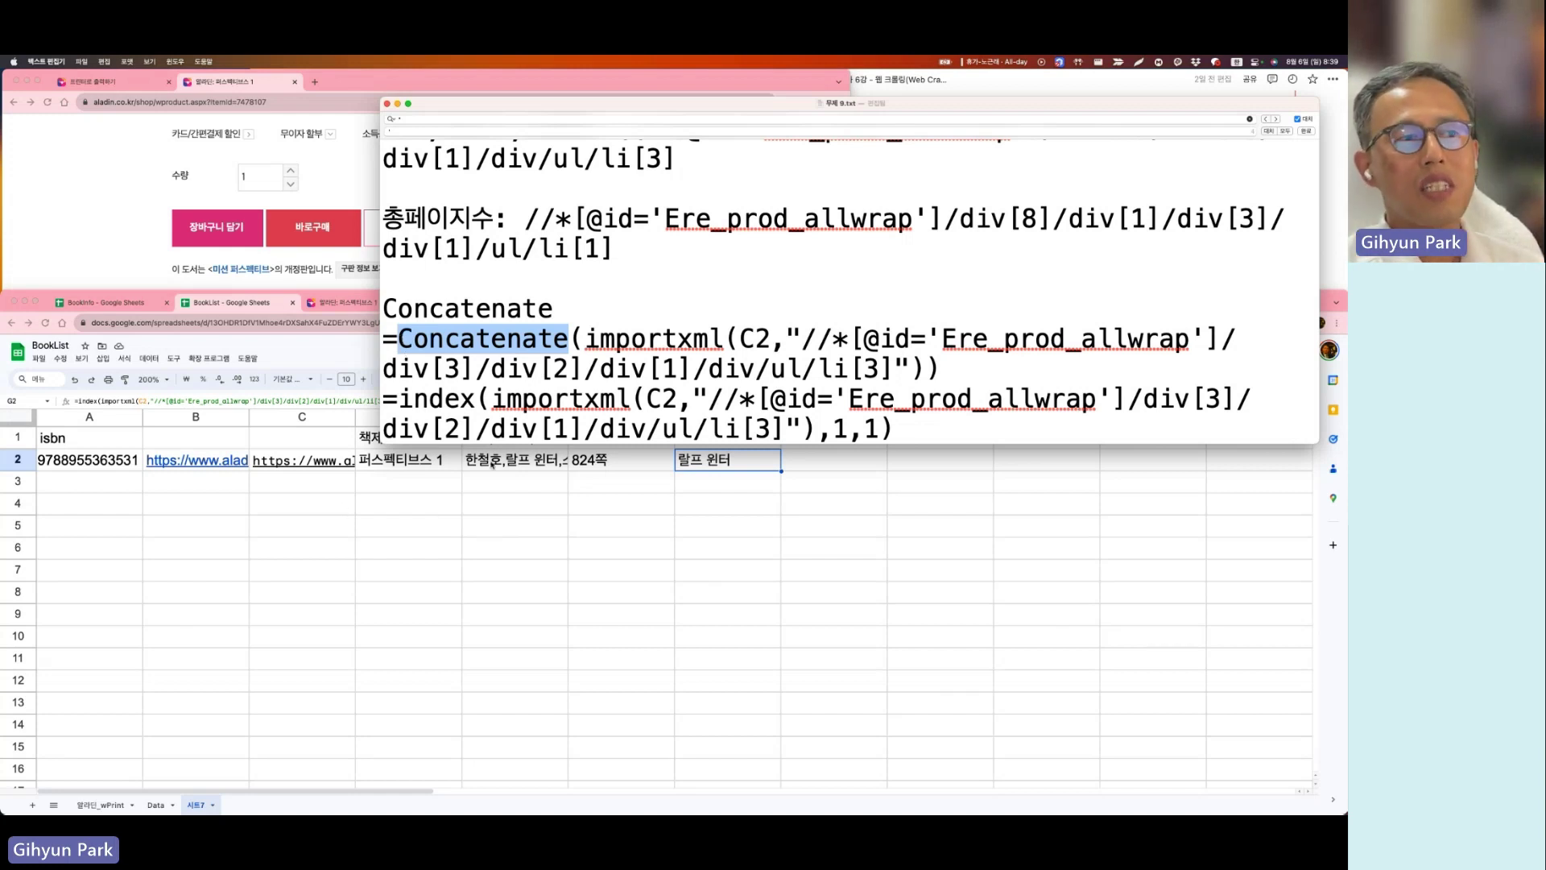
Step: Check E2's Concatenate formula and clear the index formula from G2
click(532, 465)
click(547, 465)
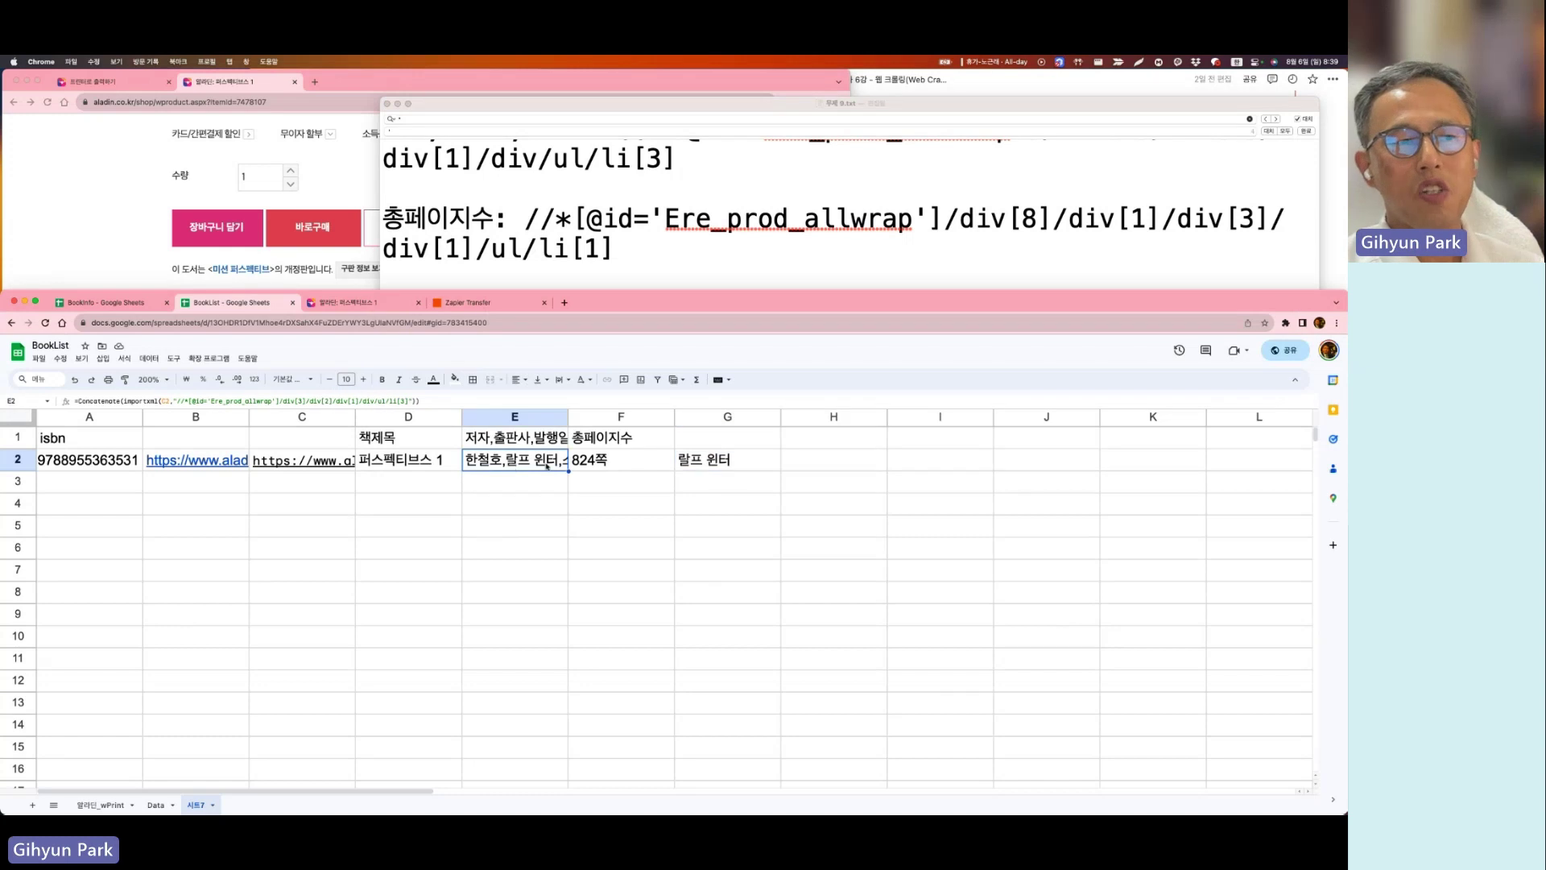
click(716, 462)
key(Delete)
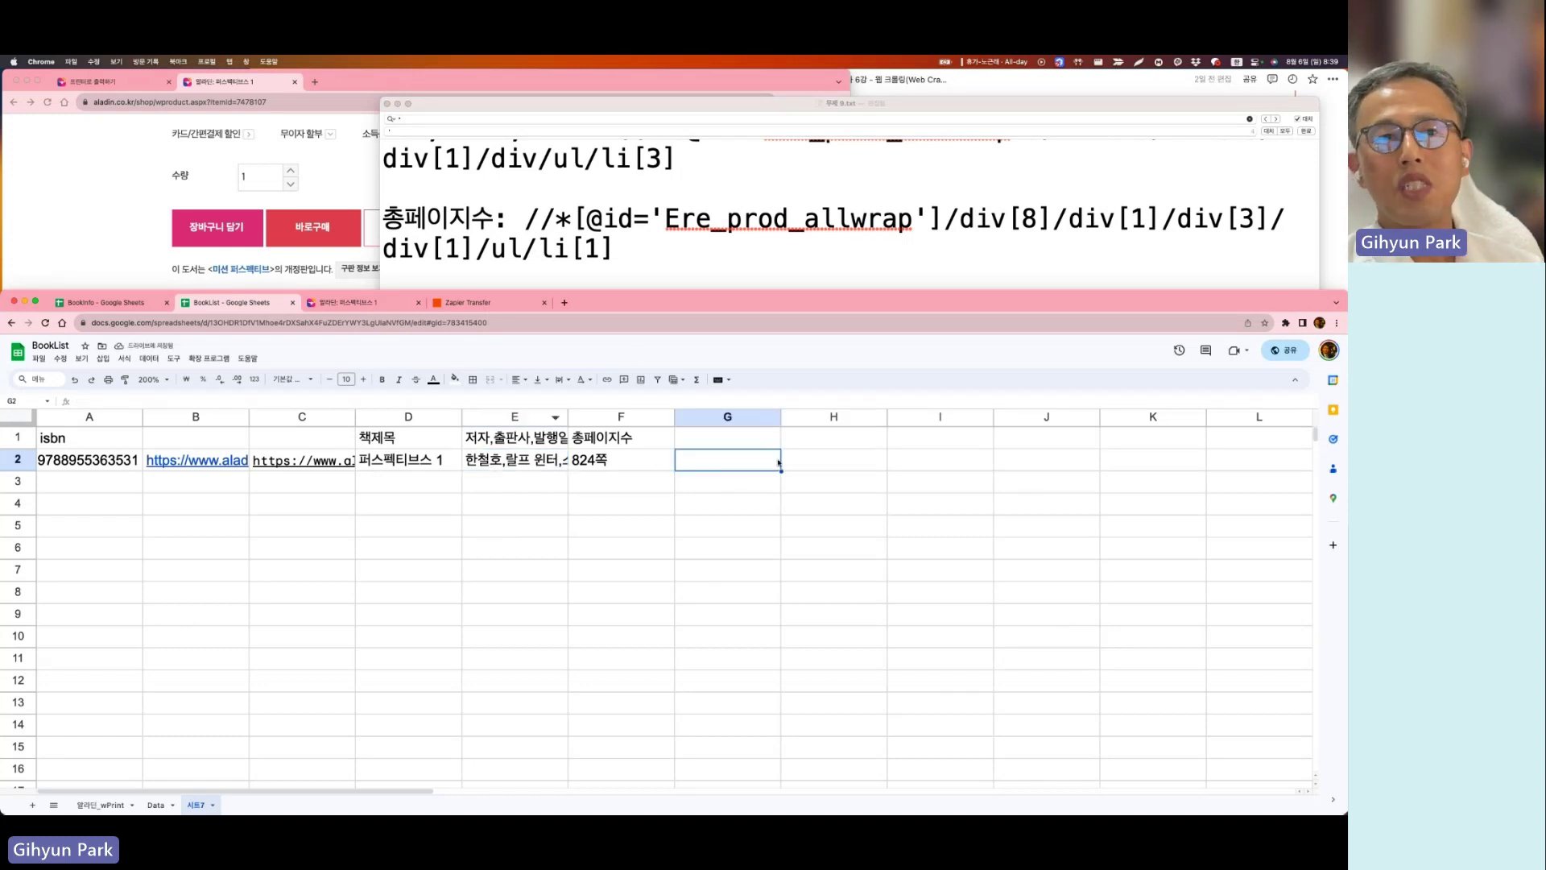
Step: Switch to the Notion lecture page and highlight the Aladin remark about the '== $0' mark on elements found by XPath
click(986, 87)
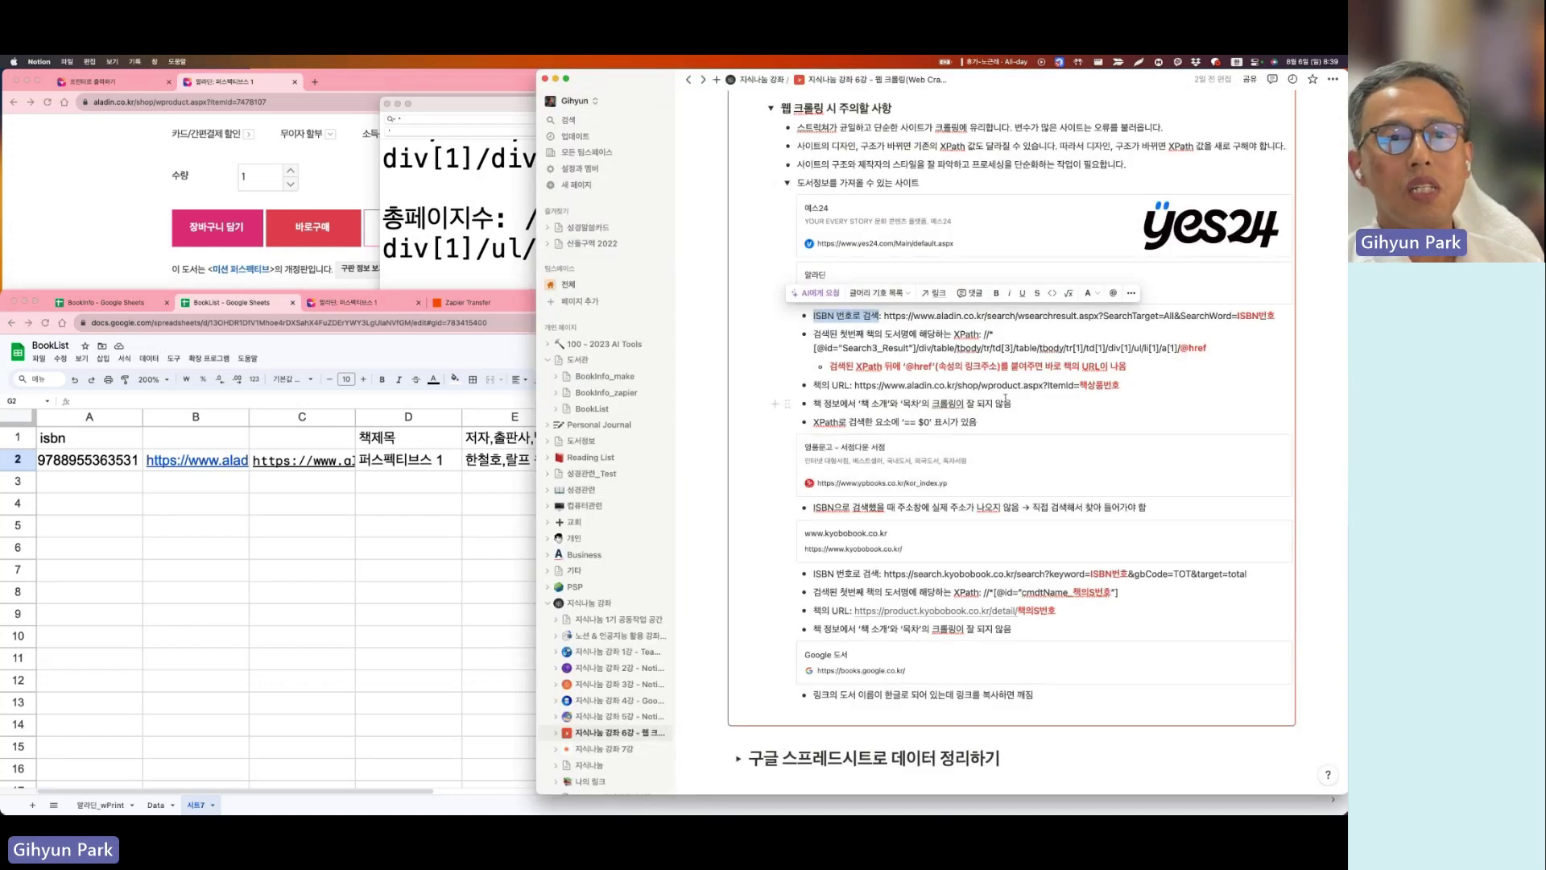
click(984, 421)
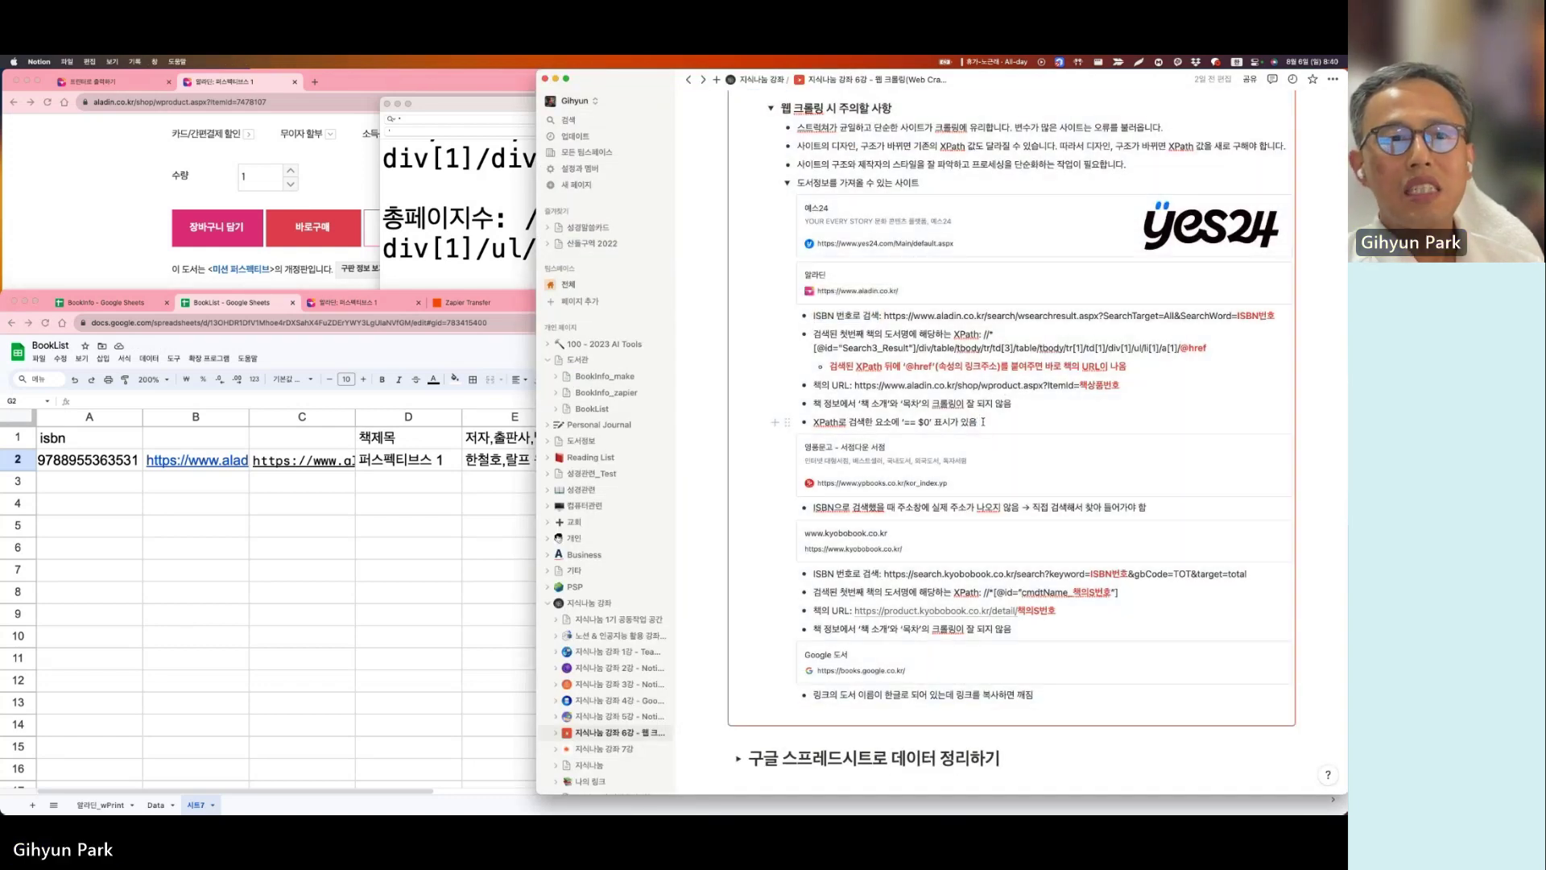
drag(983, 422, 811, 425)
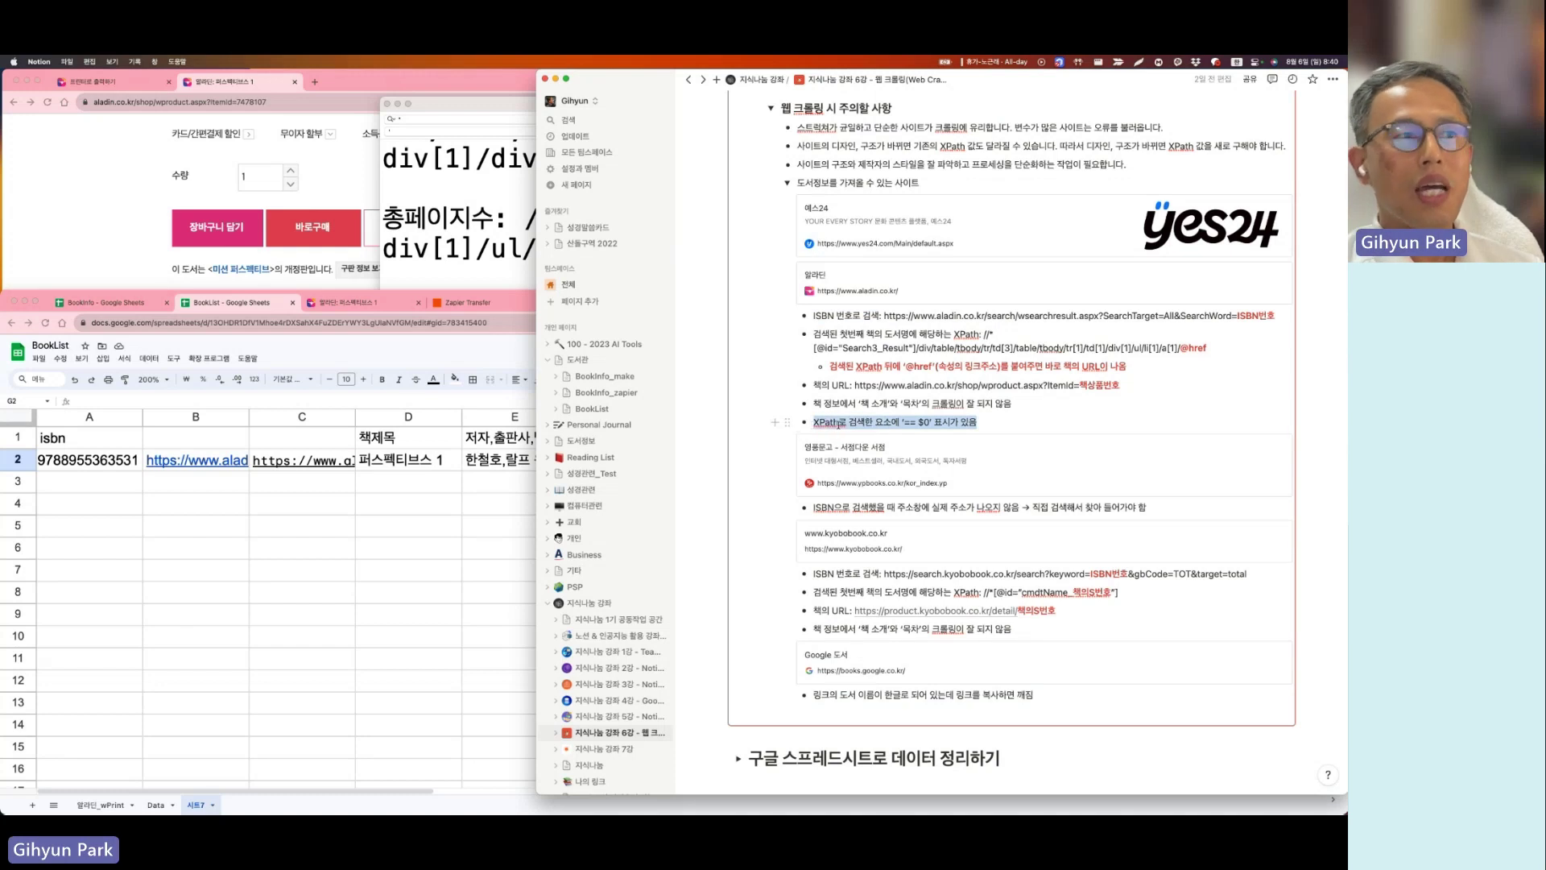
Step: Inspect the 목차 text on the Aladin book page and copy the XPath of its paragraph element
click(96, 235)
scroll(267, 377, down, 5)
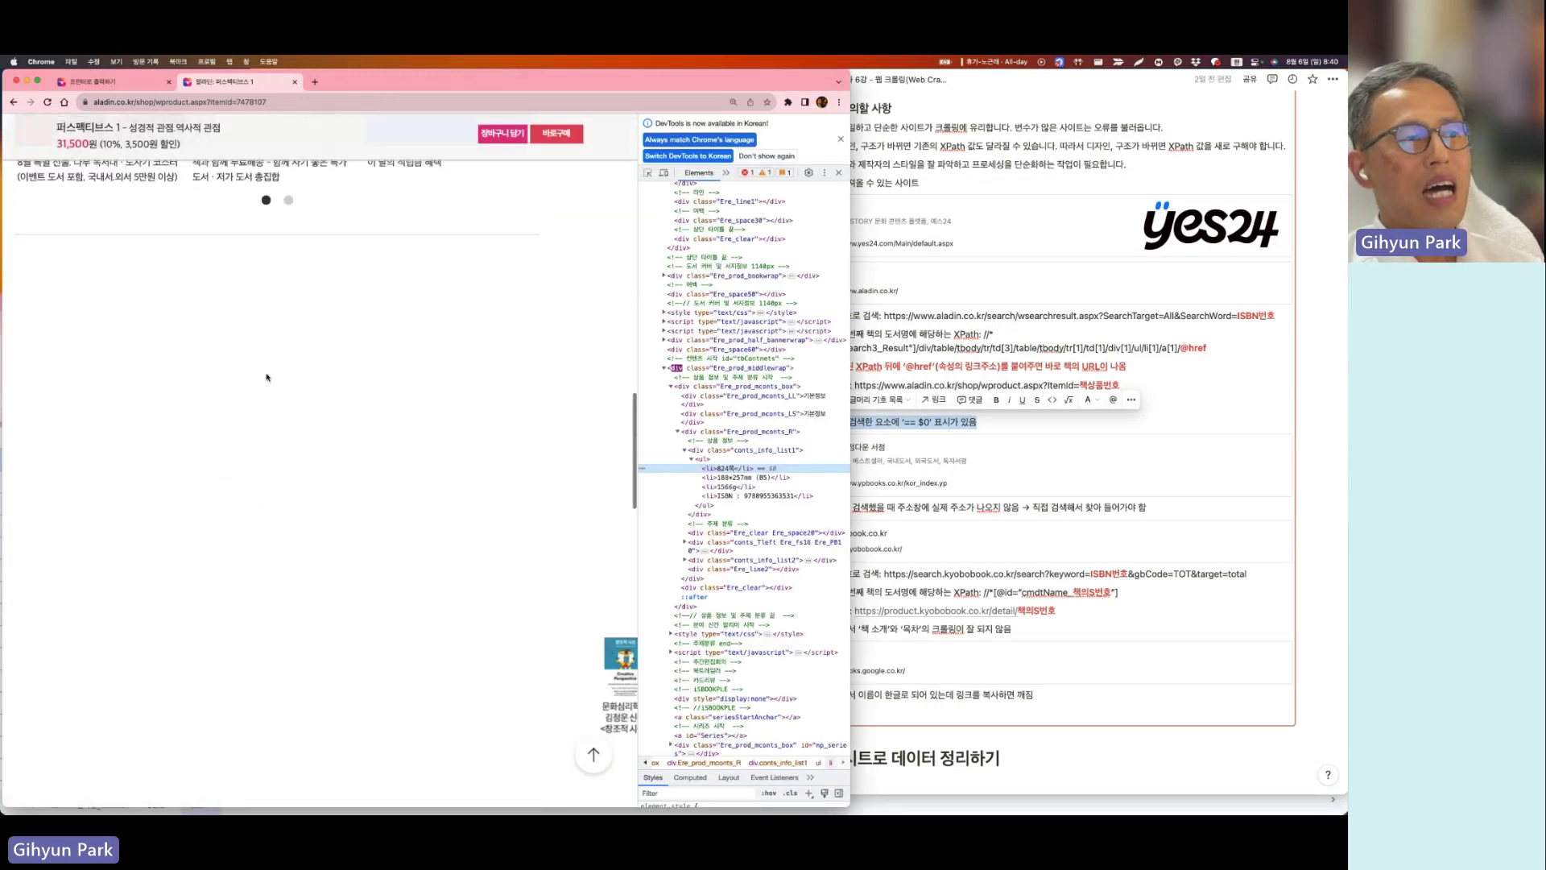
scroll(267, 377, down, 3)
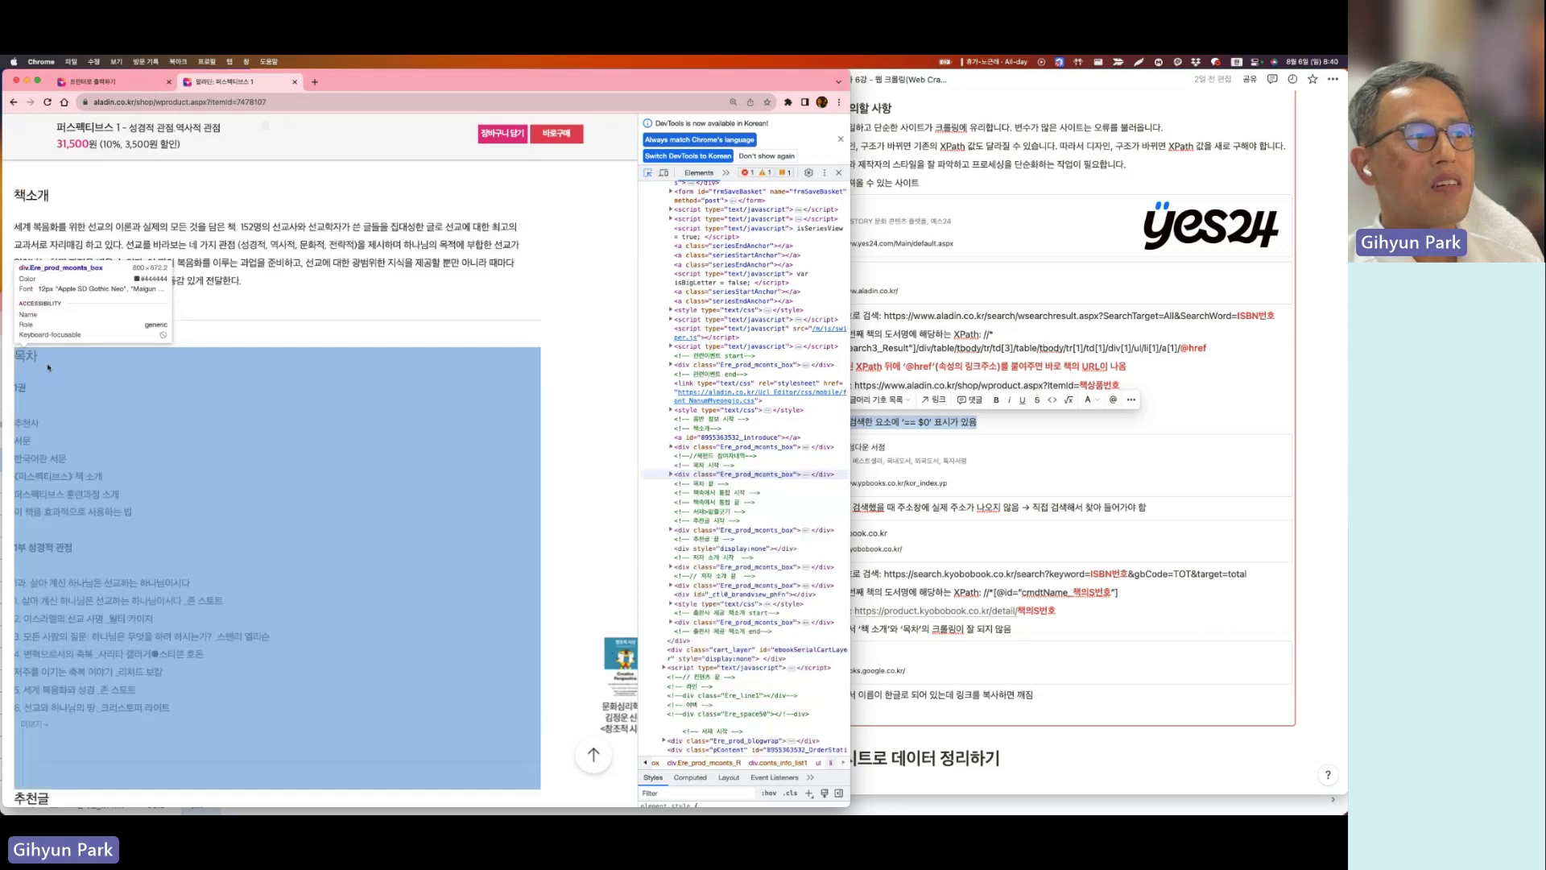
click(48, 399)
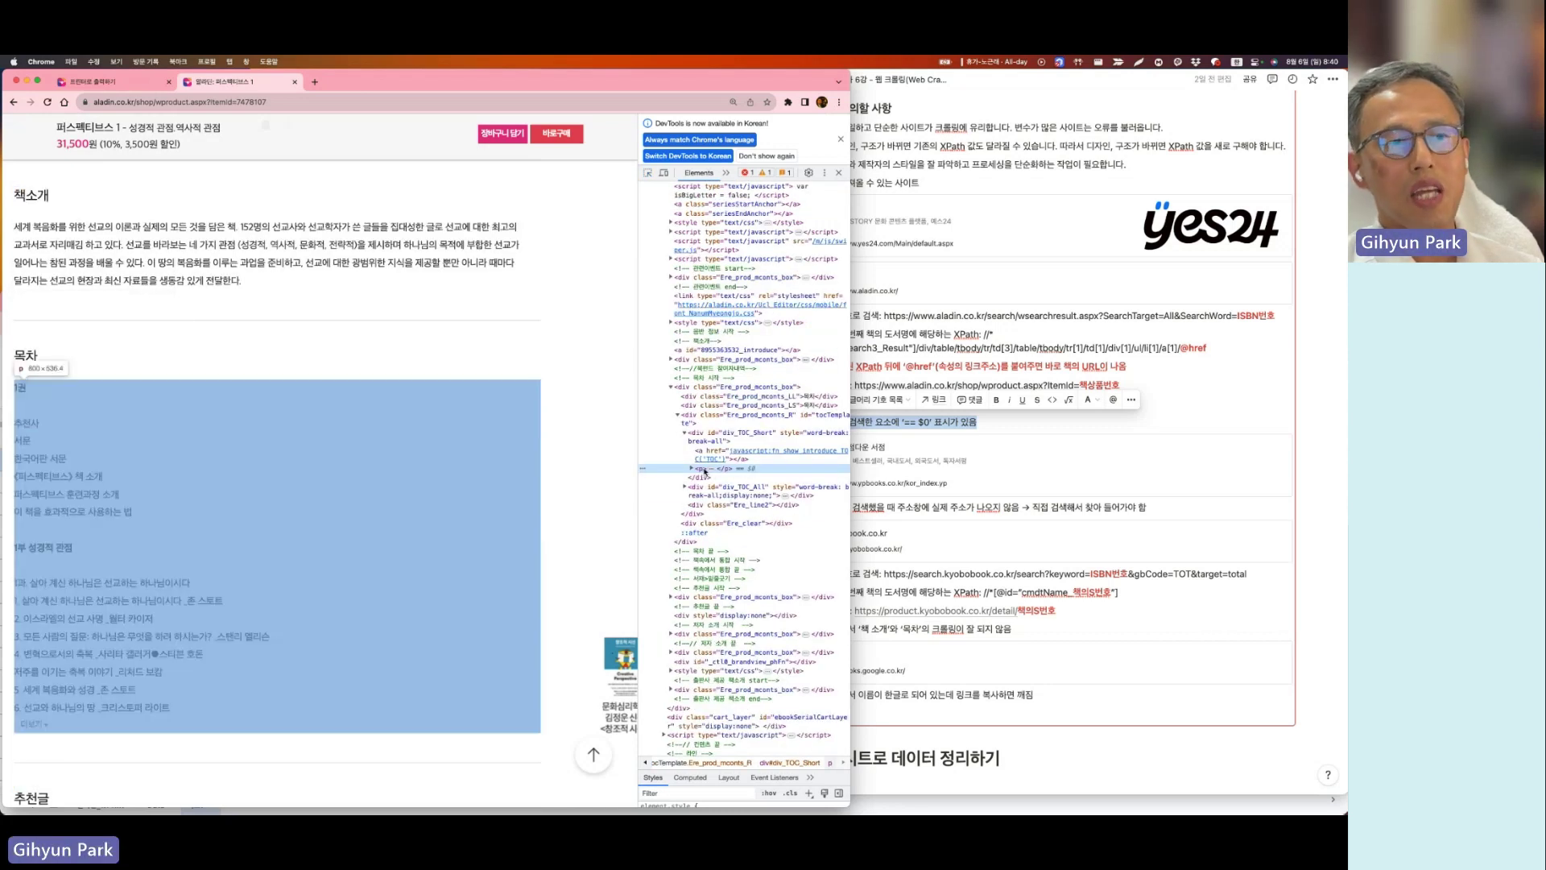
right_click(708, 469)
mouse_move(753, 538)
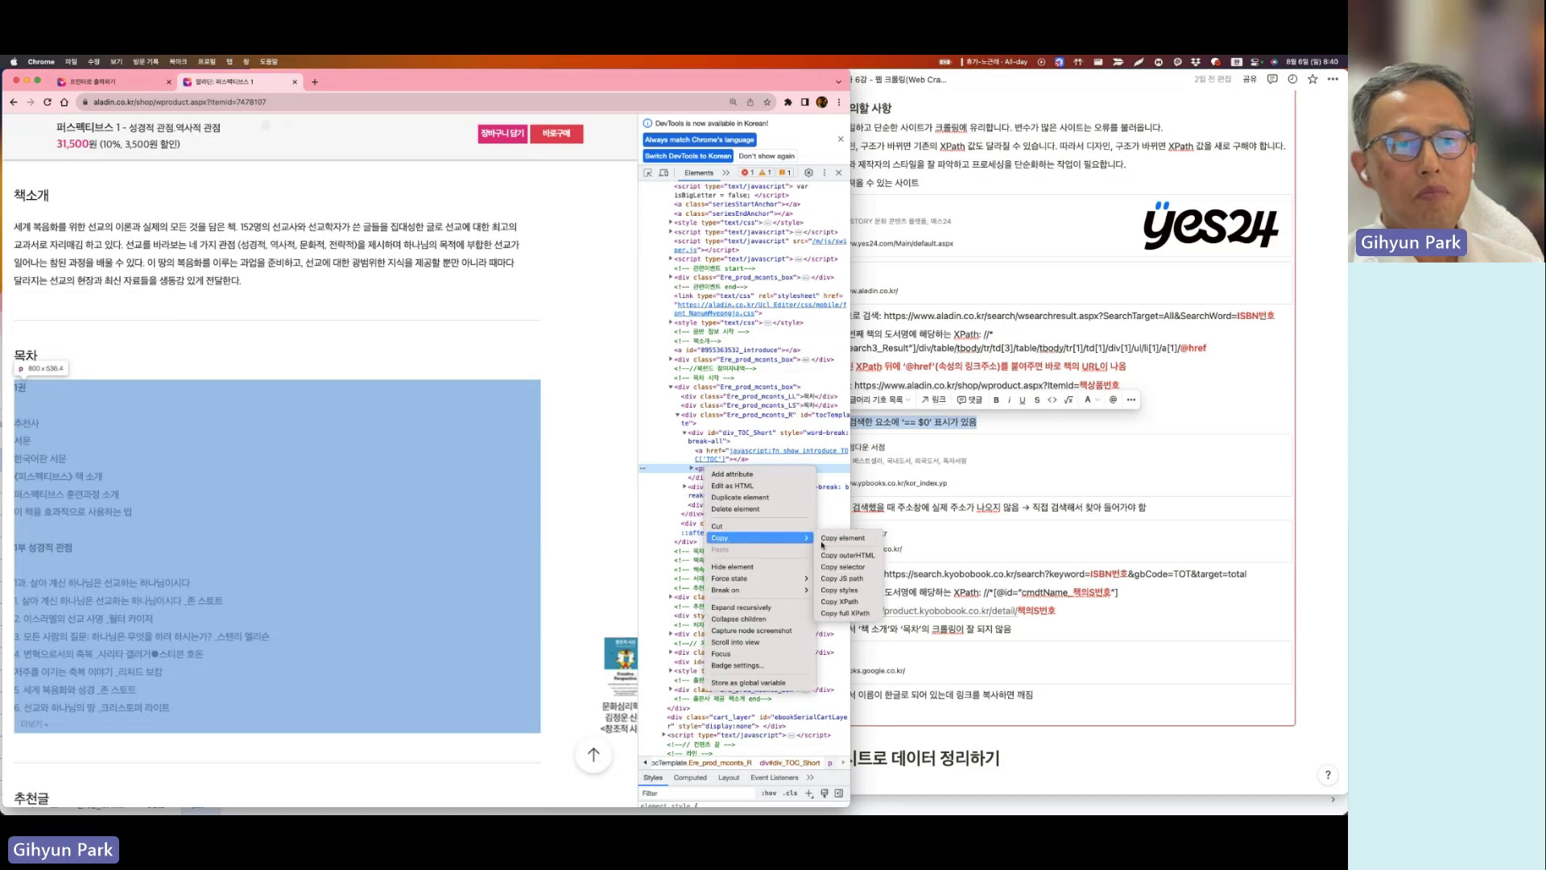
click(859, 601)
Step: Paste the 목차 XPath into the text note, put div_TOC_Short in single quotes, and copy the corrected line
key(super+grave)
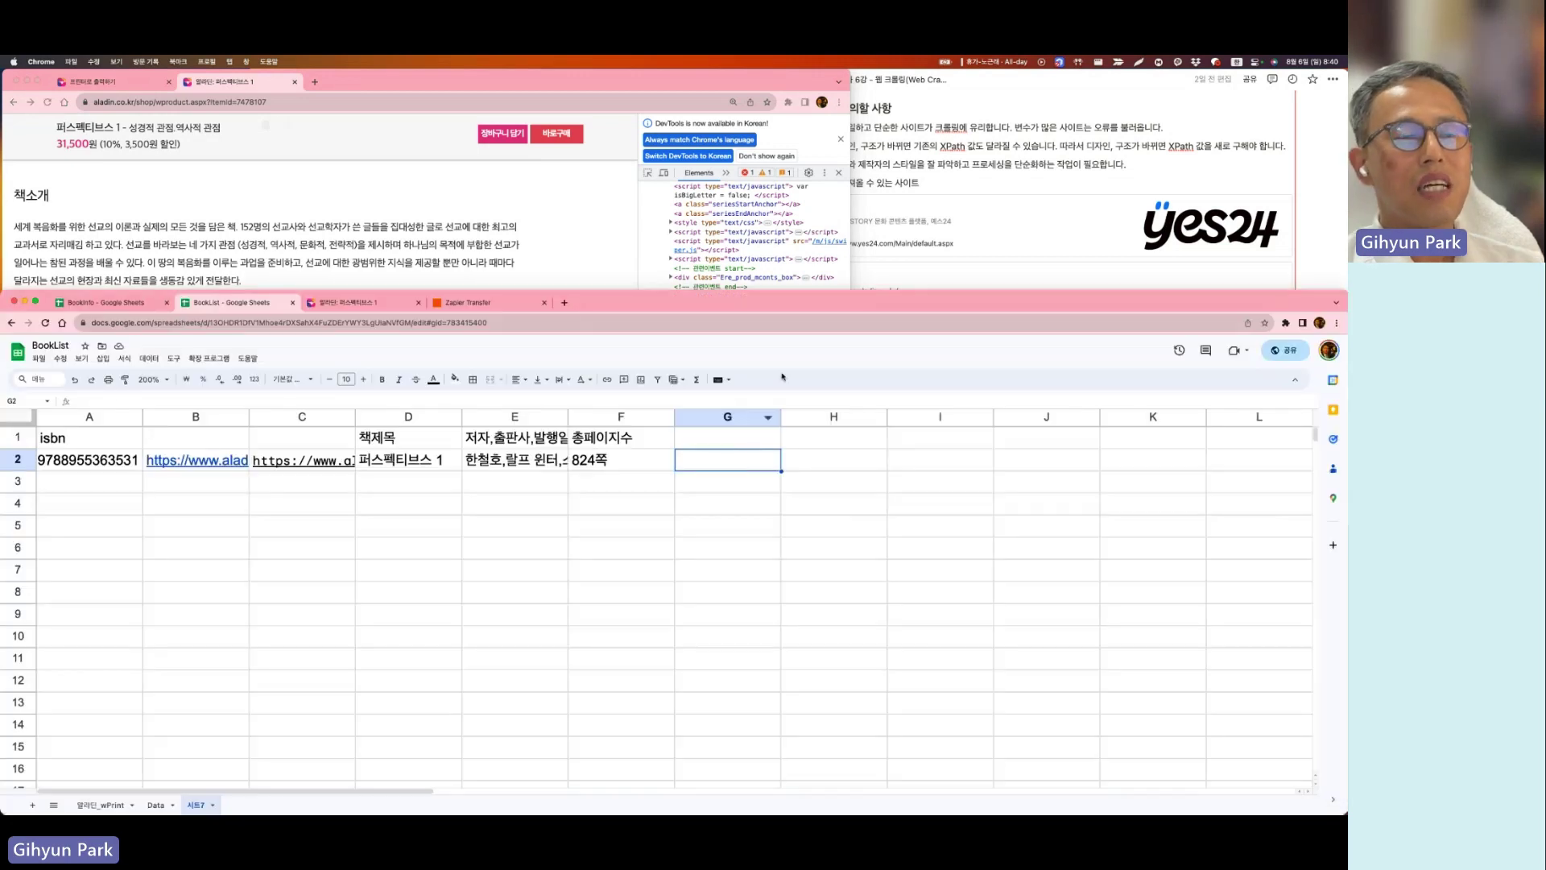
key(super+Tab)
key(super+Tab)
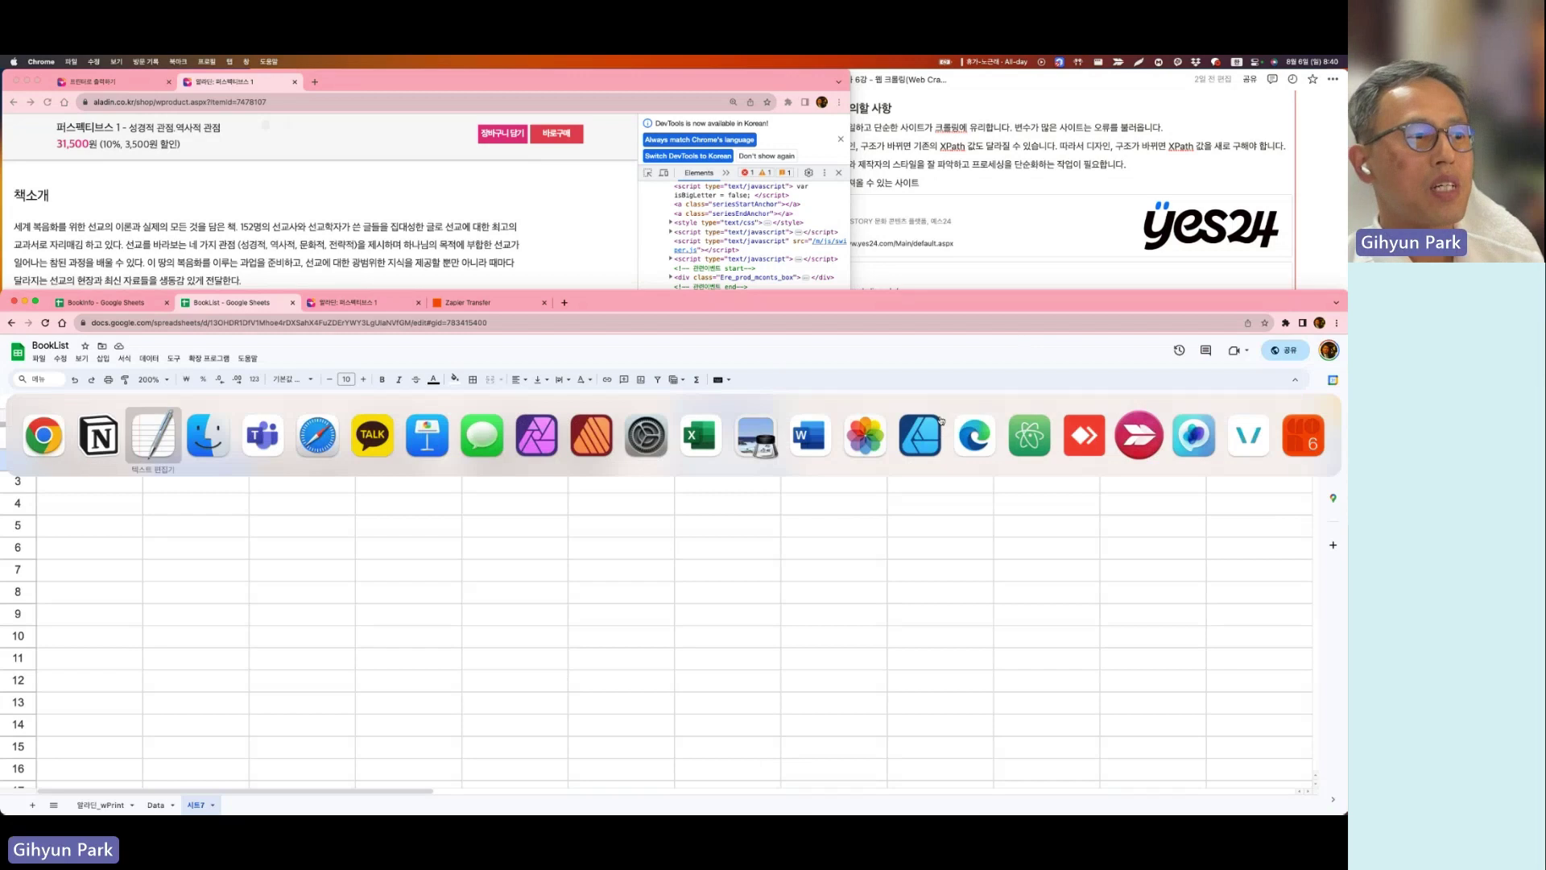
key(super+grave)
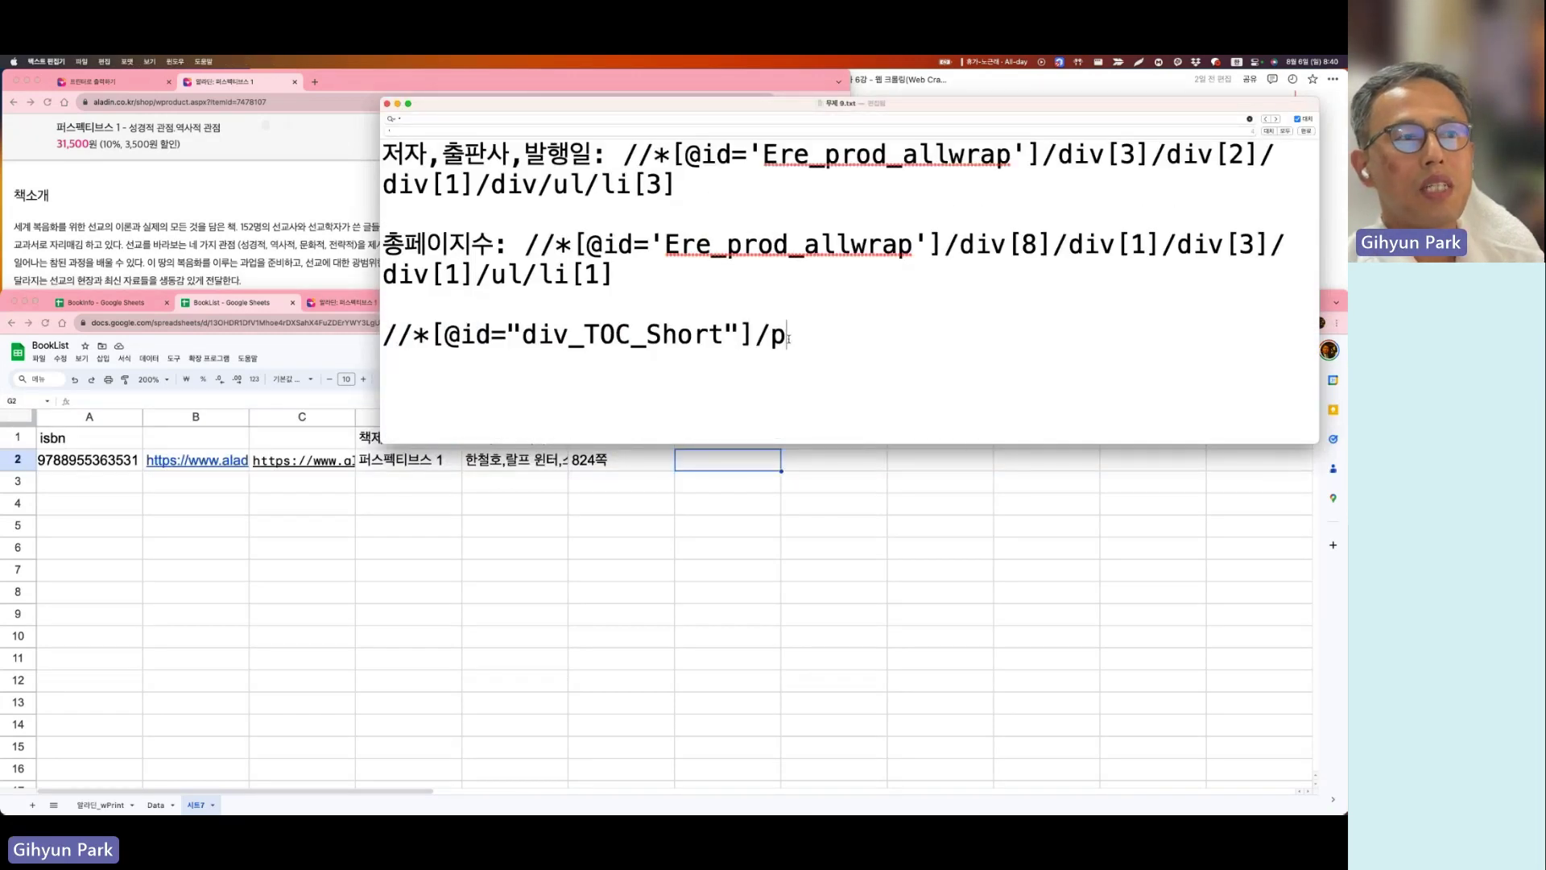
drag(790, 335, 339, 330)
click(513, 332)
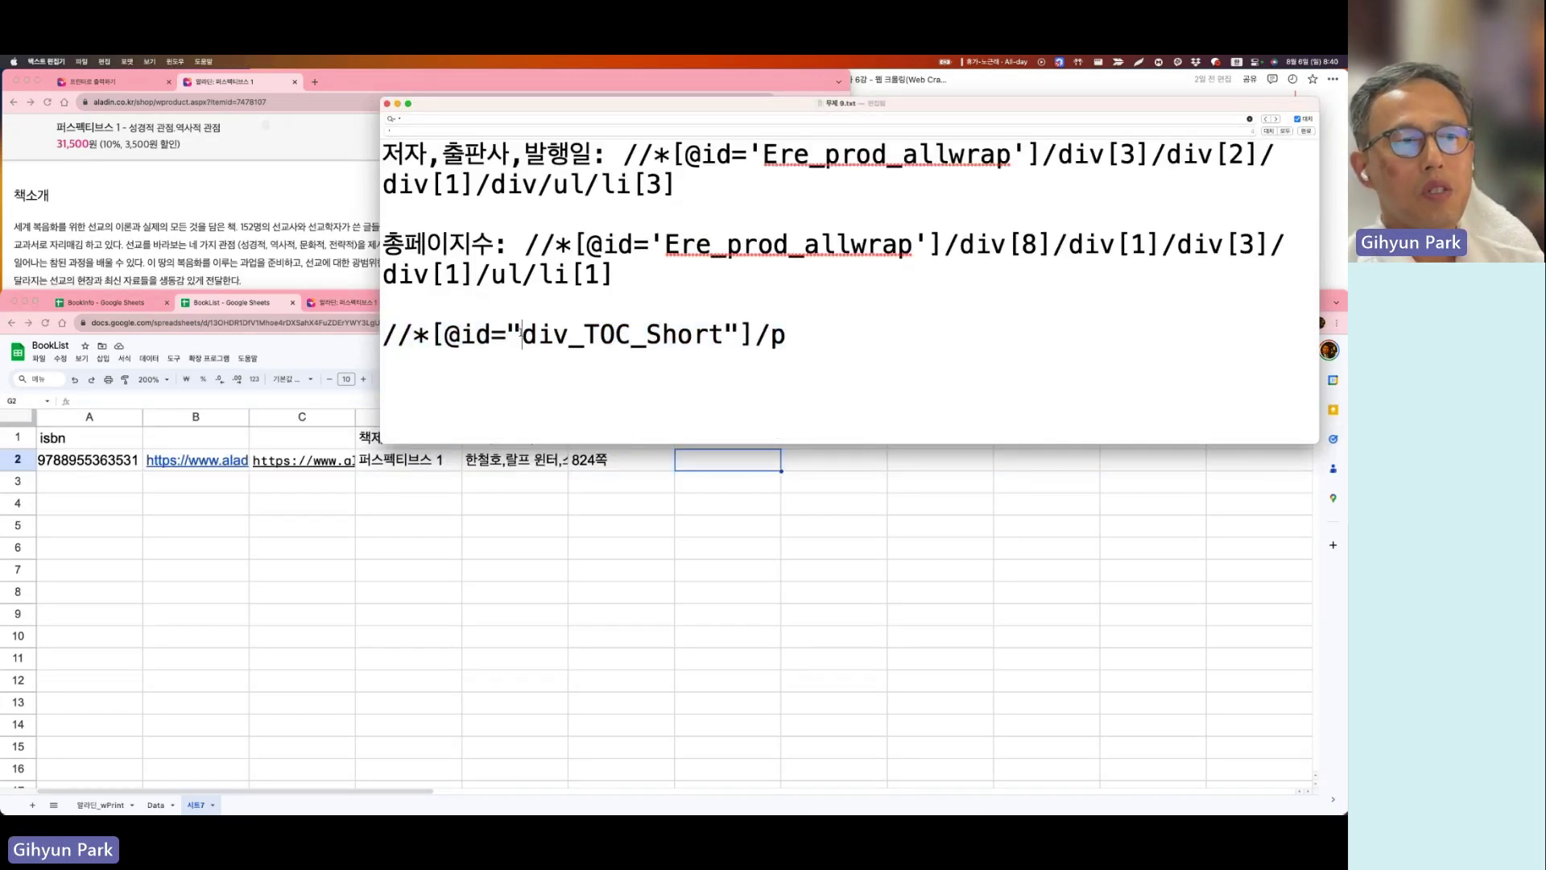
drag(522, 333, 503, 333)
text(')
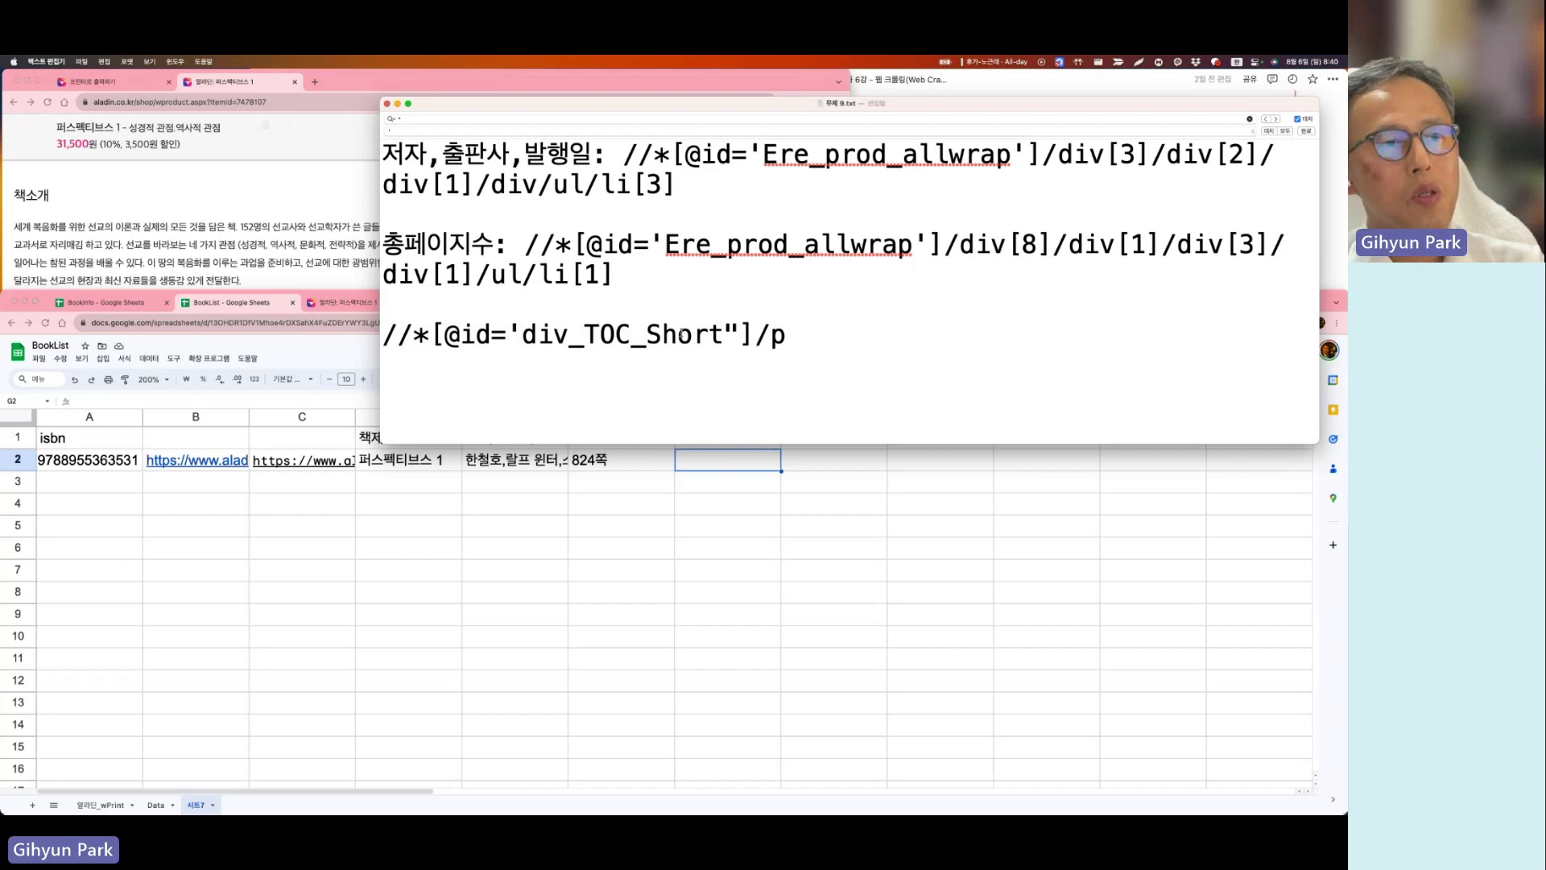
drag(789, 335, 326, 337)
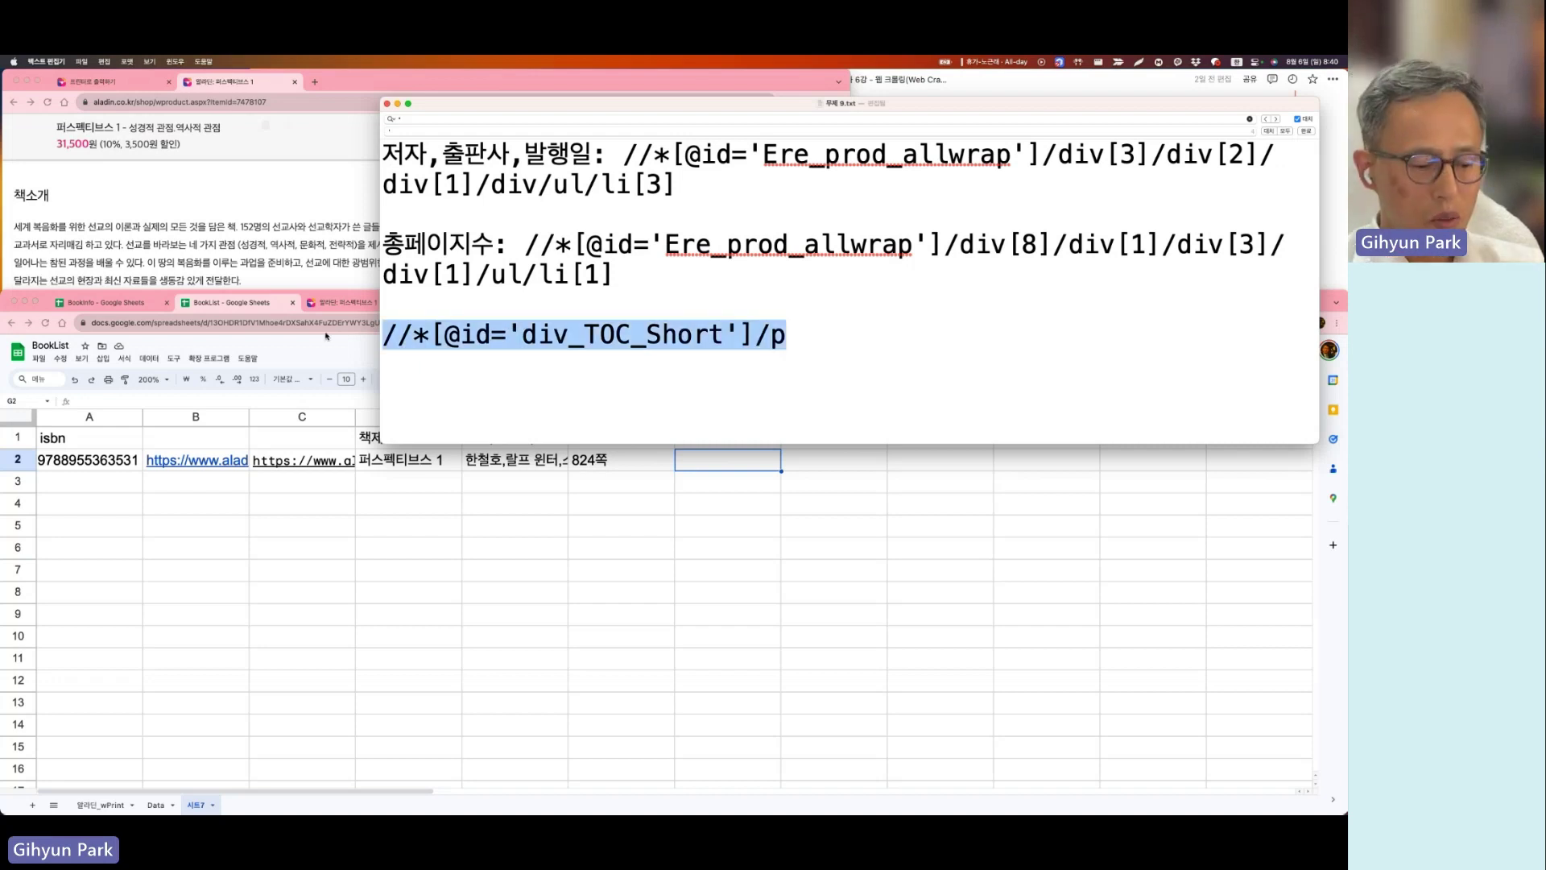
click(326, 336)
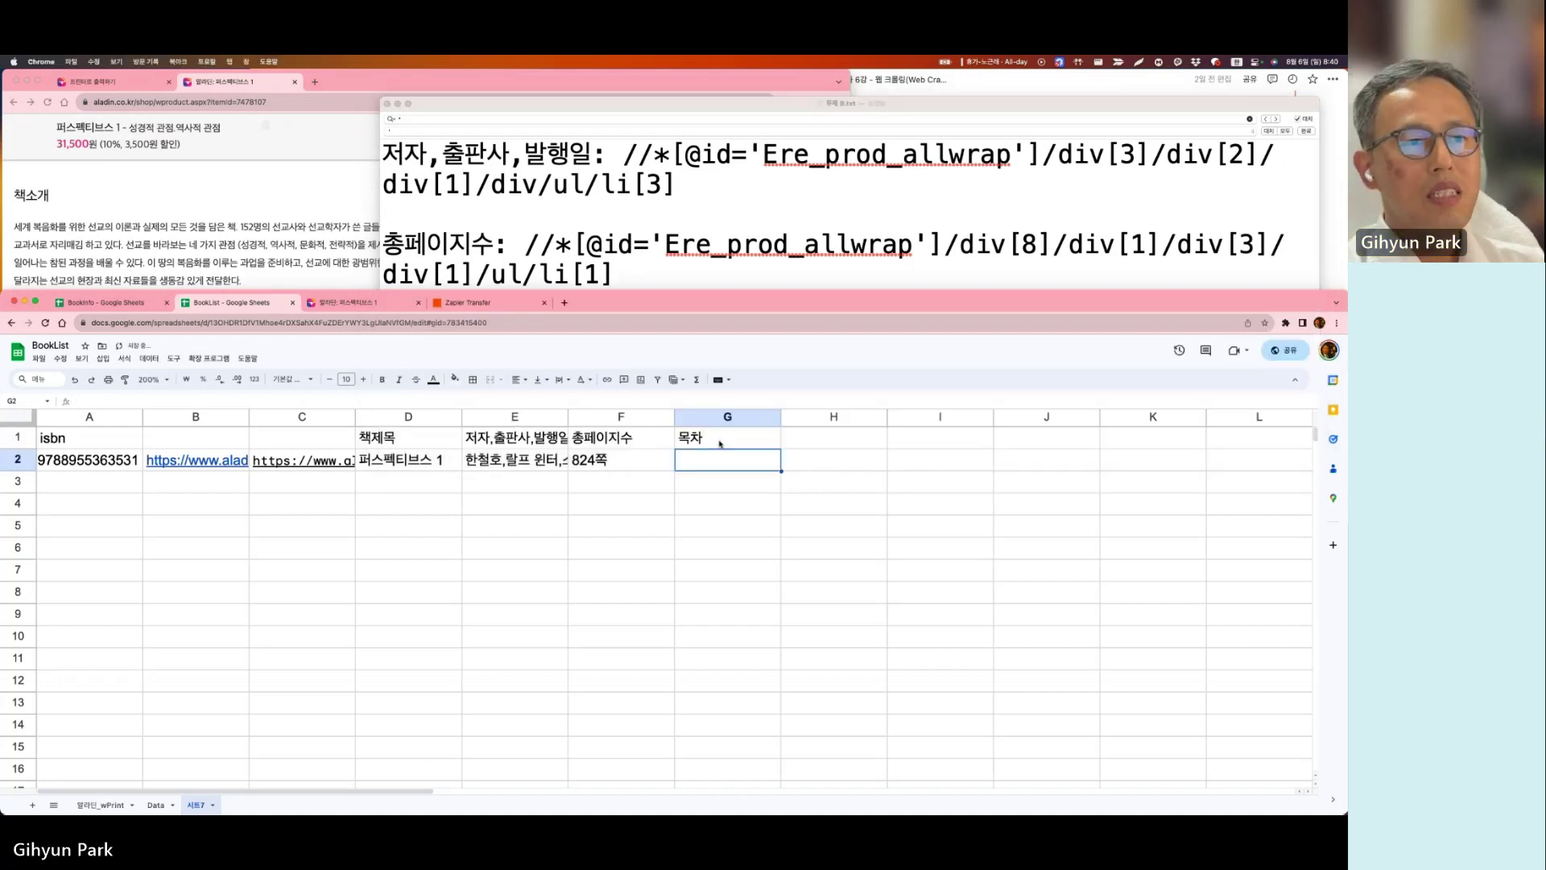
text(=importxml()
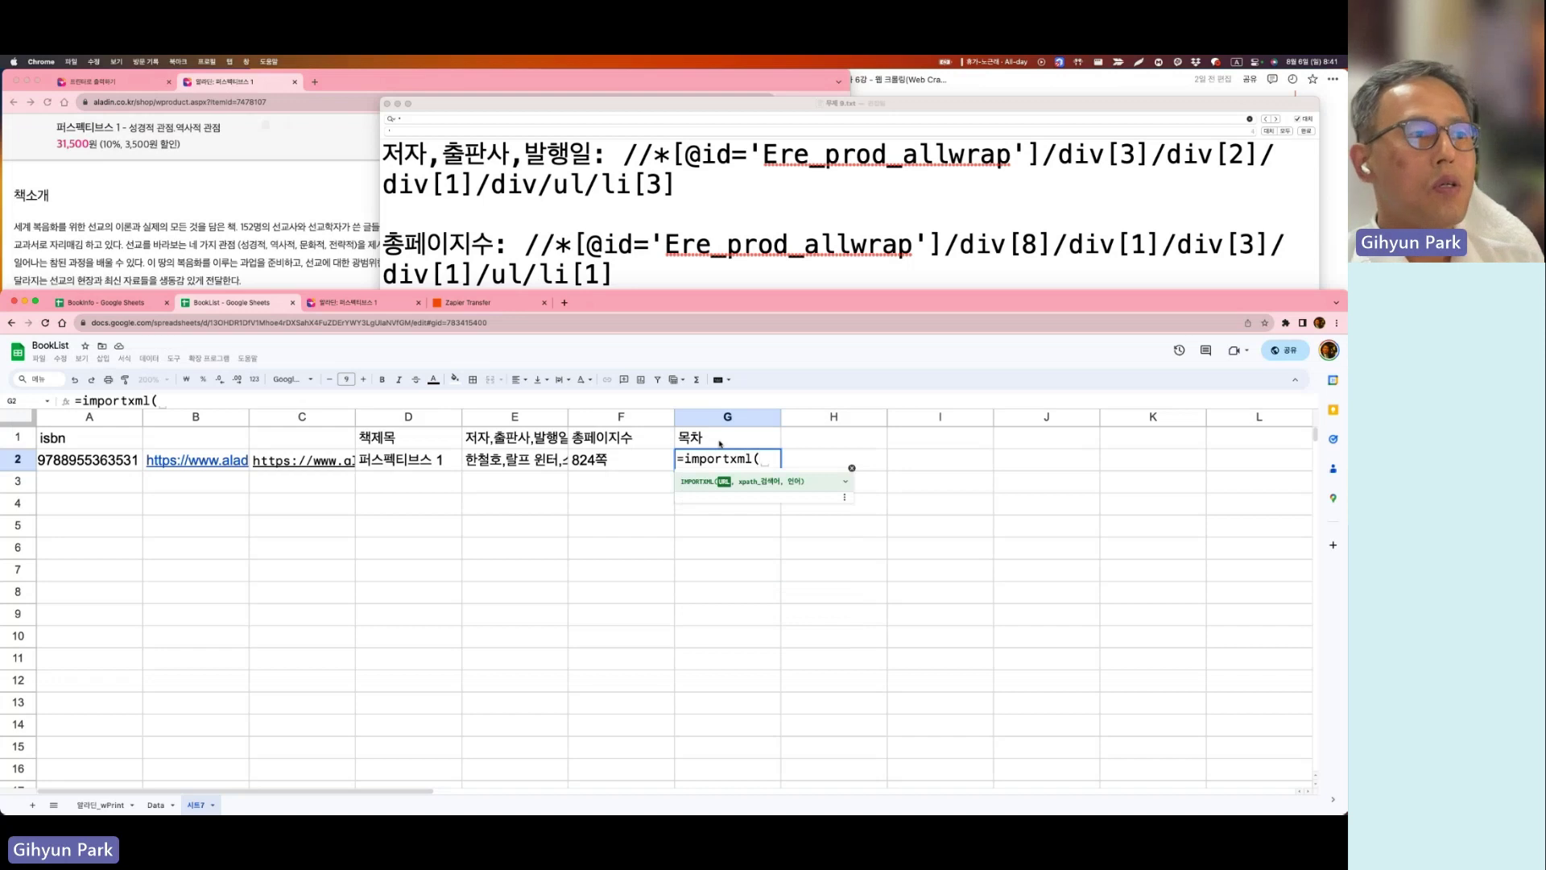
click(304, 460)
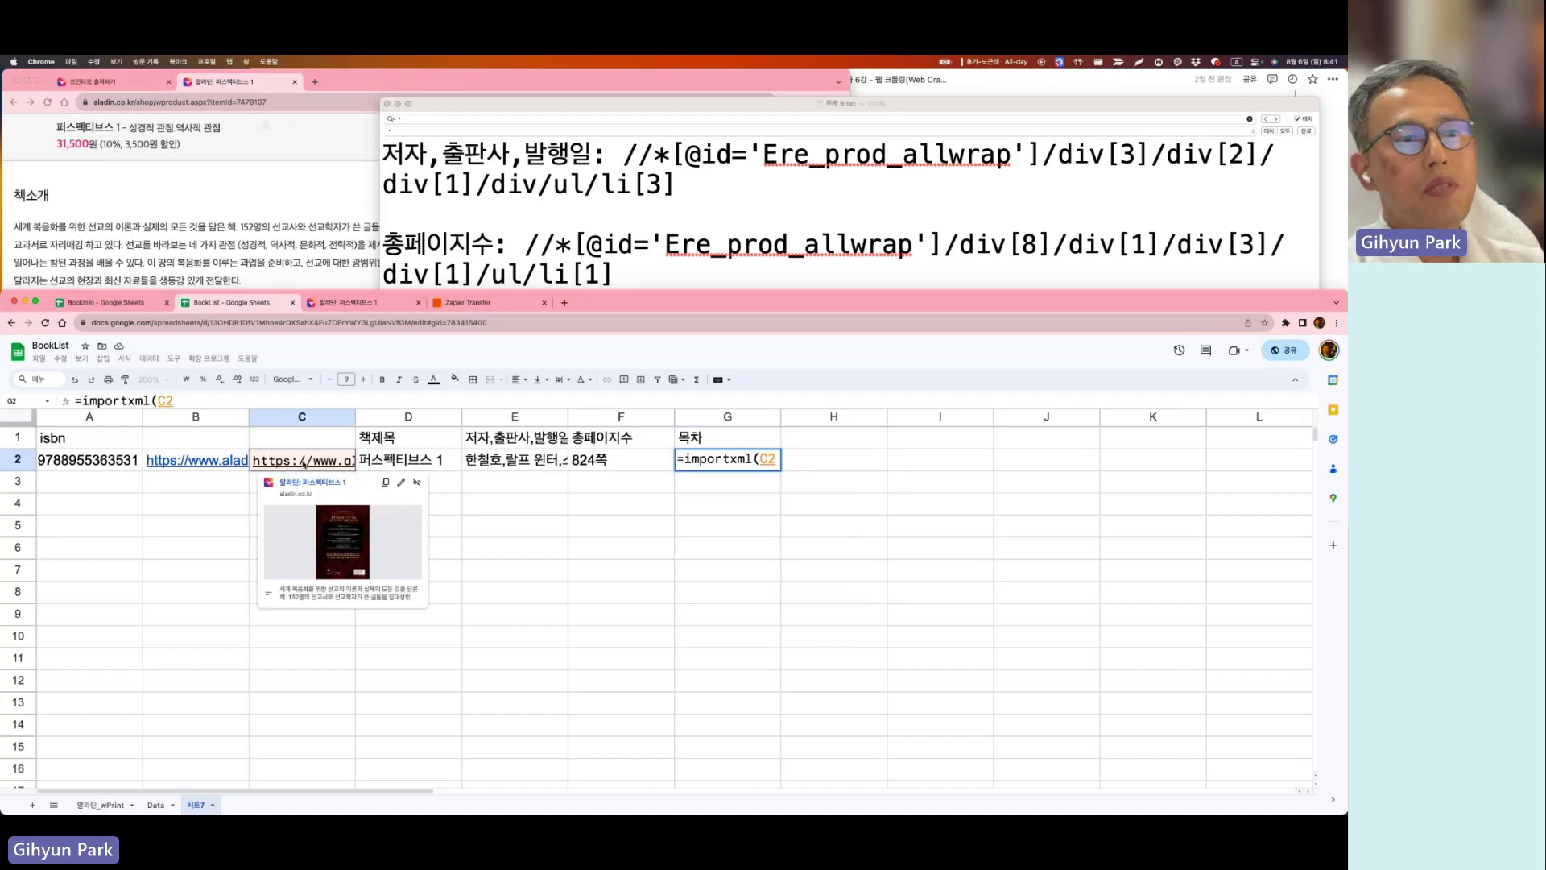
text(,")
key(cmd+v)
text(")
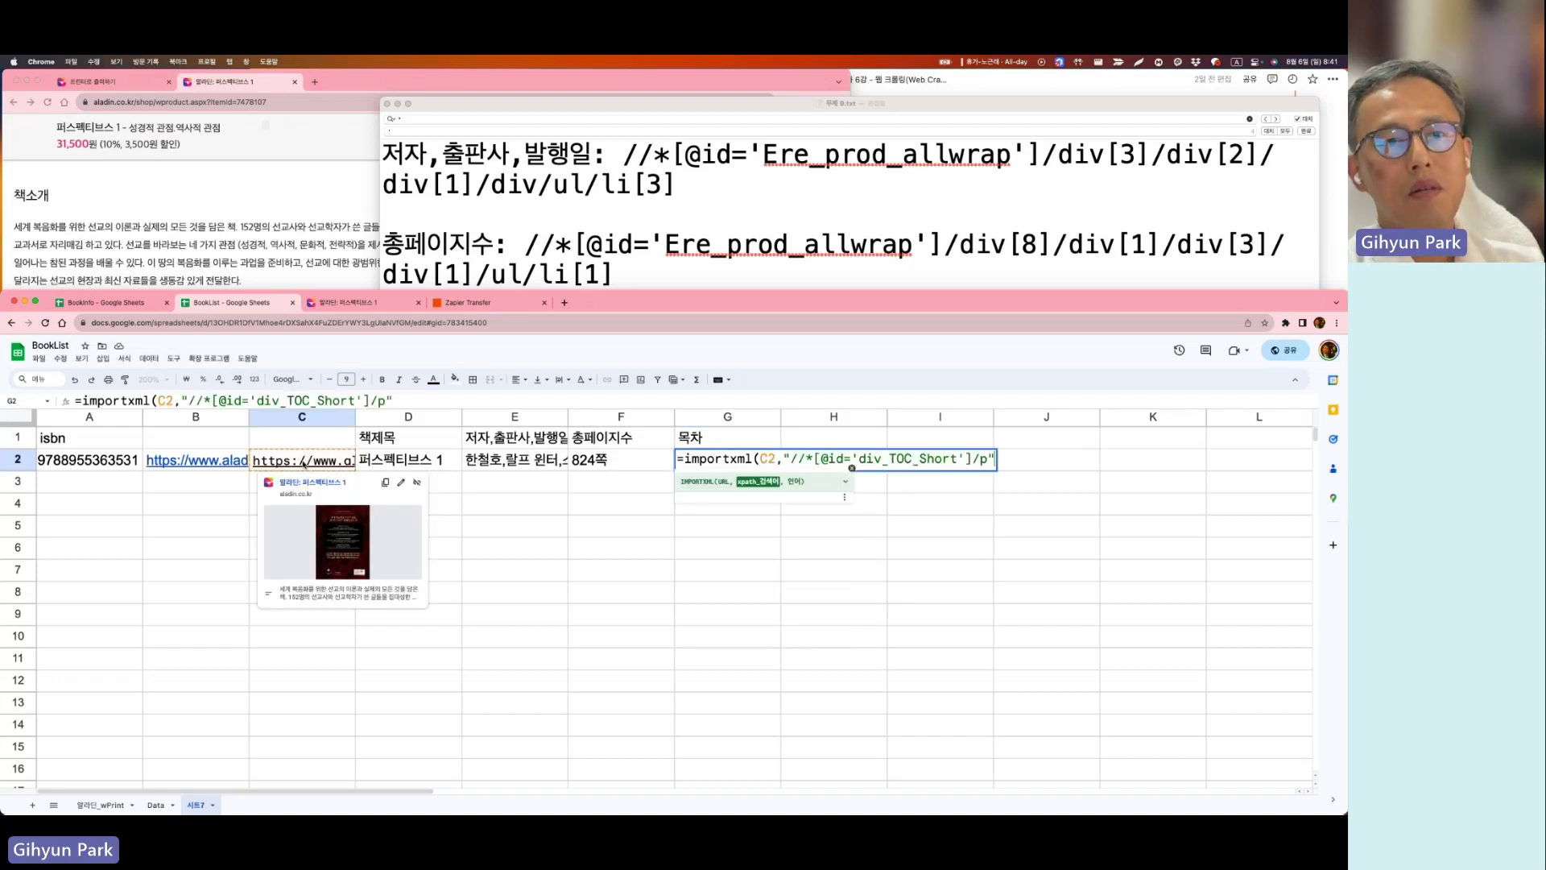
key(Return)
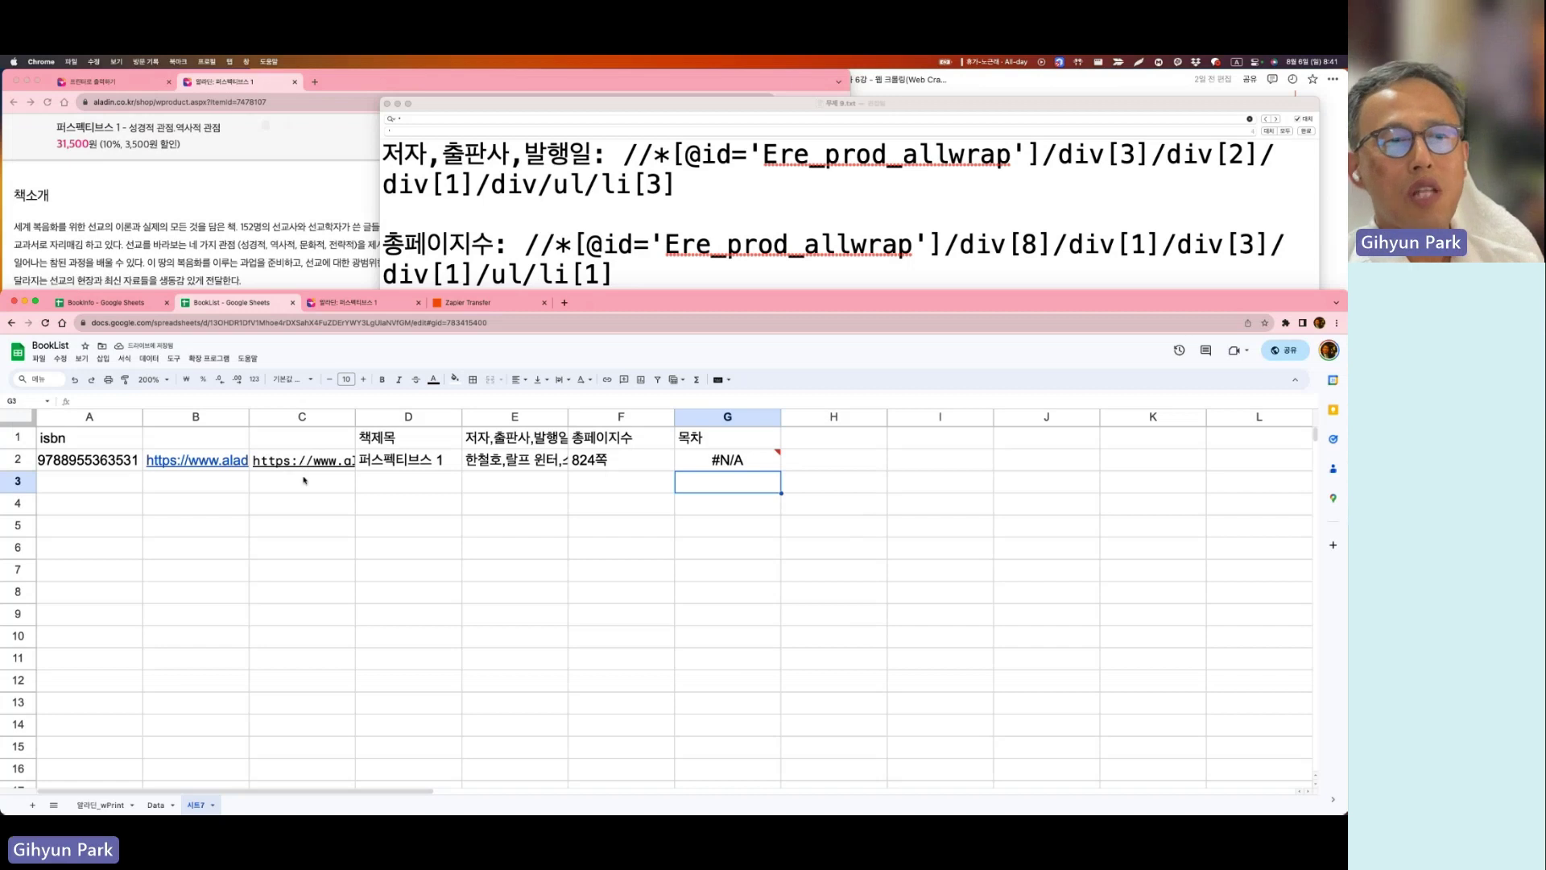
Step: Examine G2's result alongside the 목차 paragraph element in the Aladin page's inspector
mouse_move(738, 461)
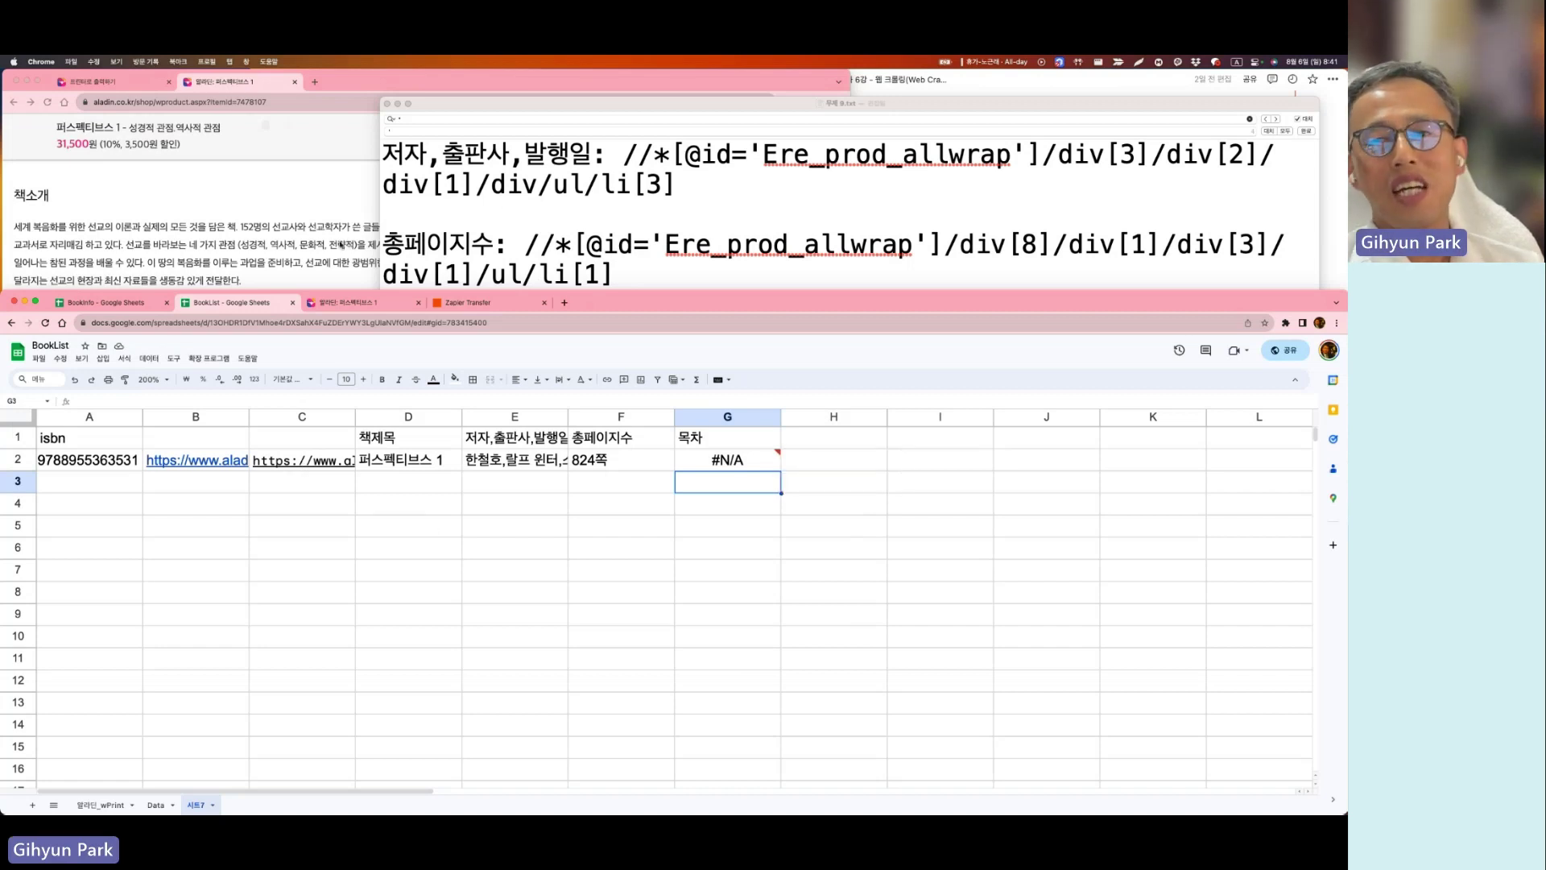
click(342, 245)
click(691, 468)
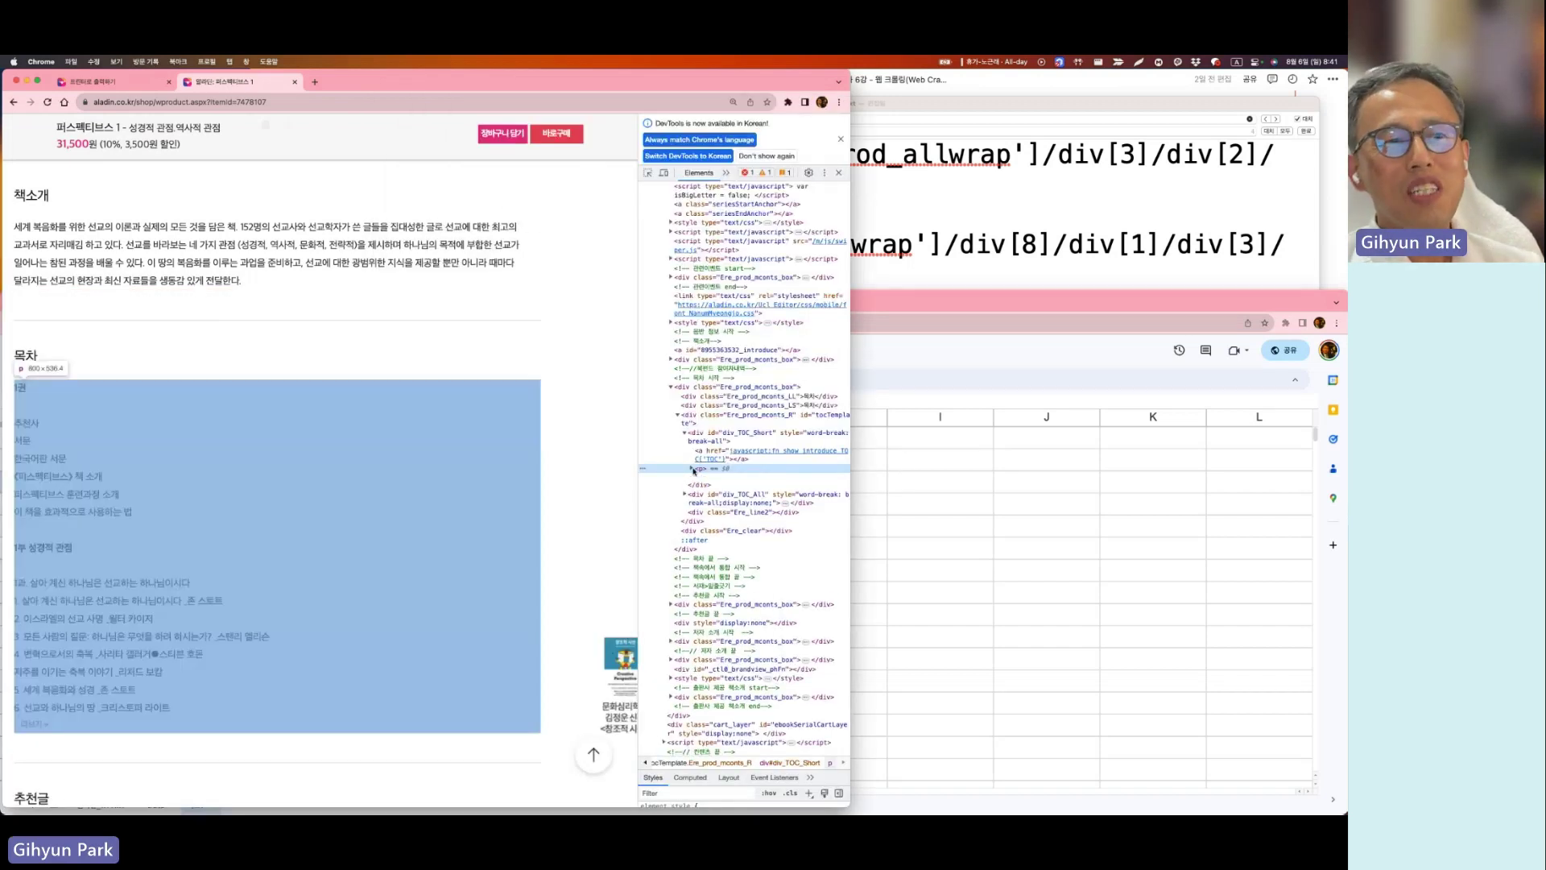
key(super+grave)
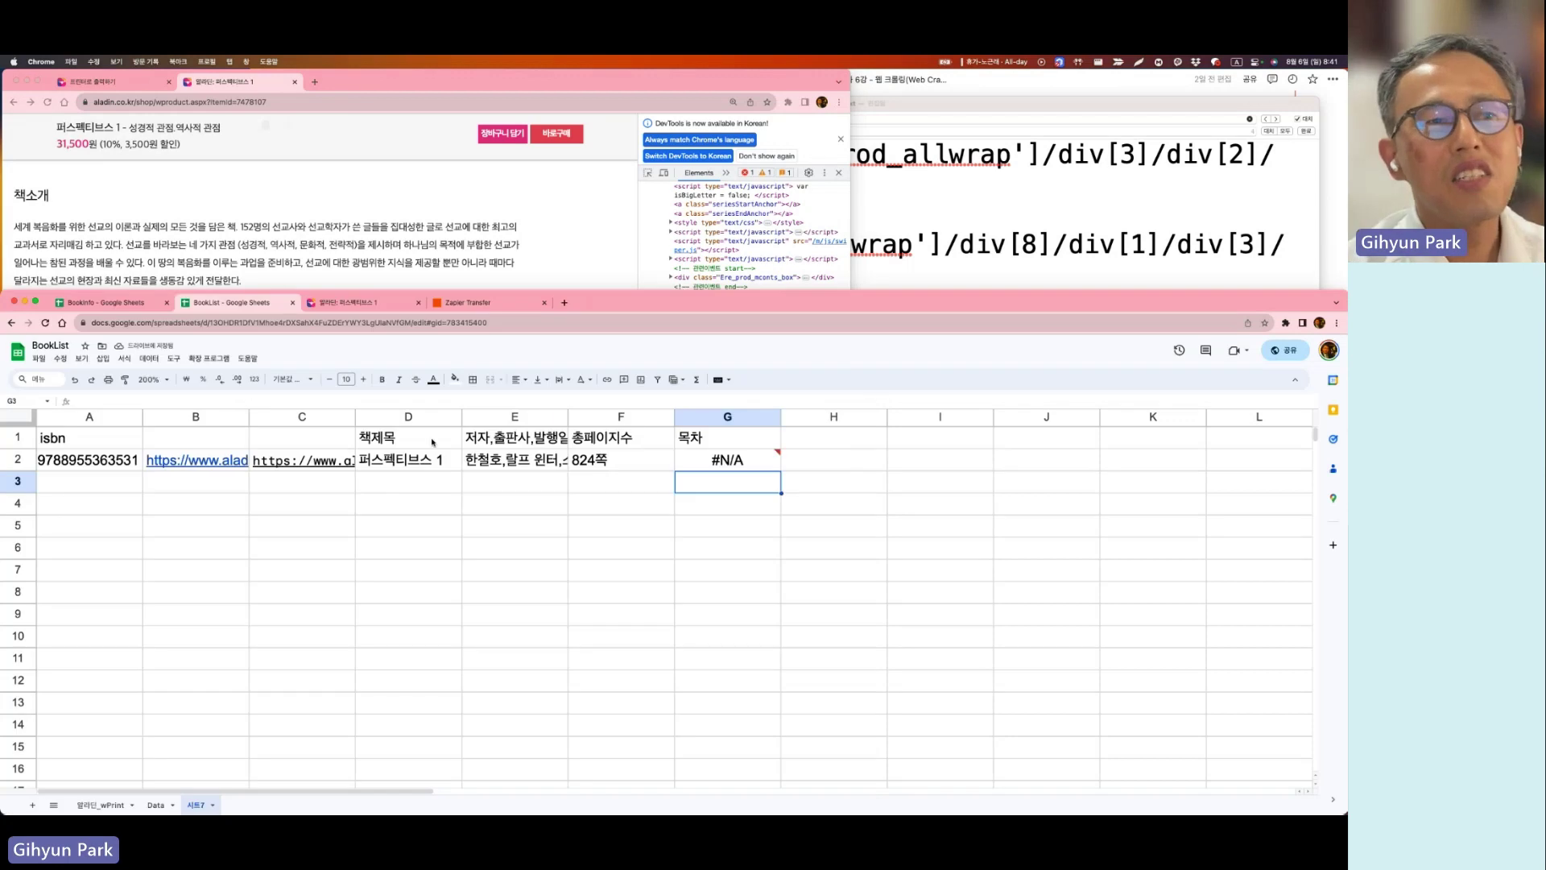
click(750, 467)
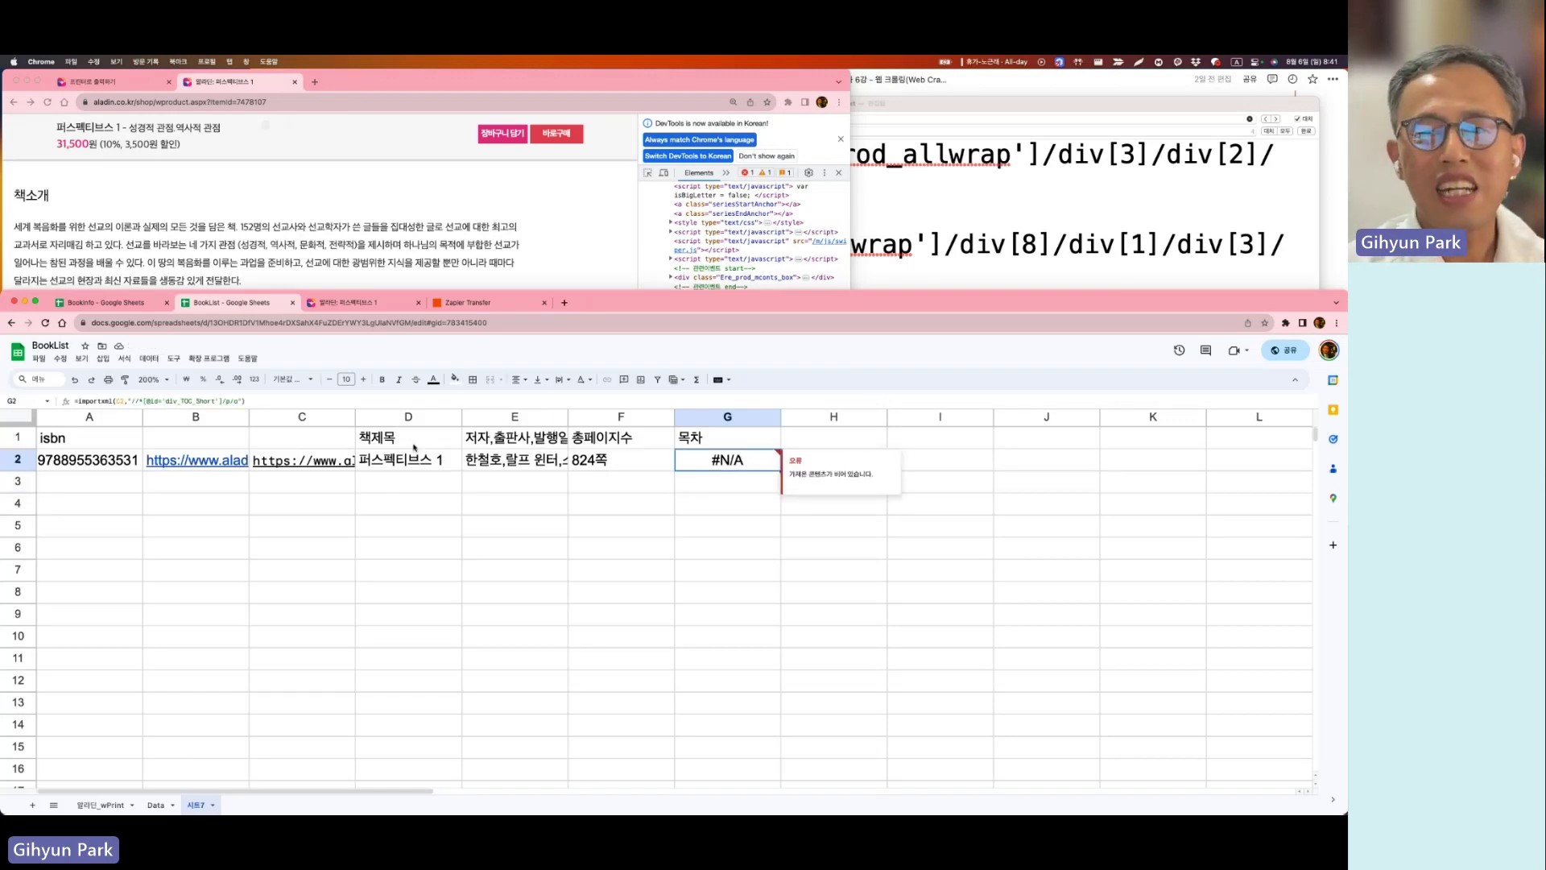
Step: Review the YES24 XPath list and the web crawling cautions on the lecture 6 Notion page
key(super+Tab)
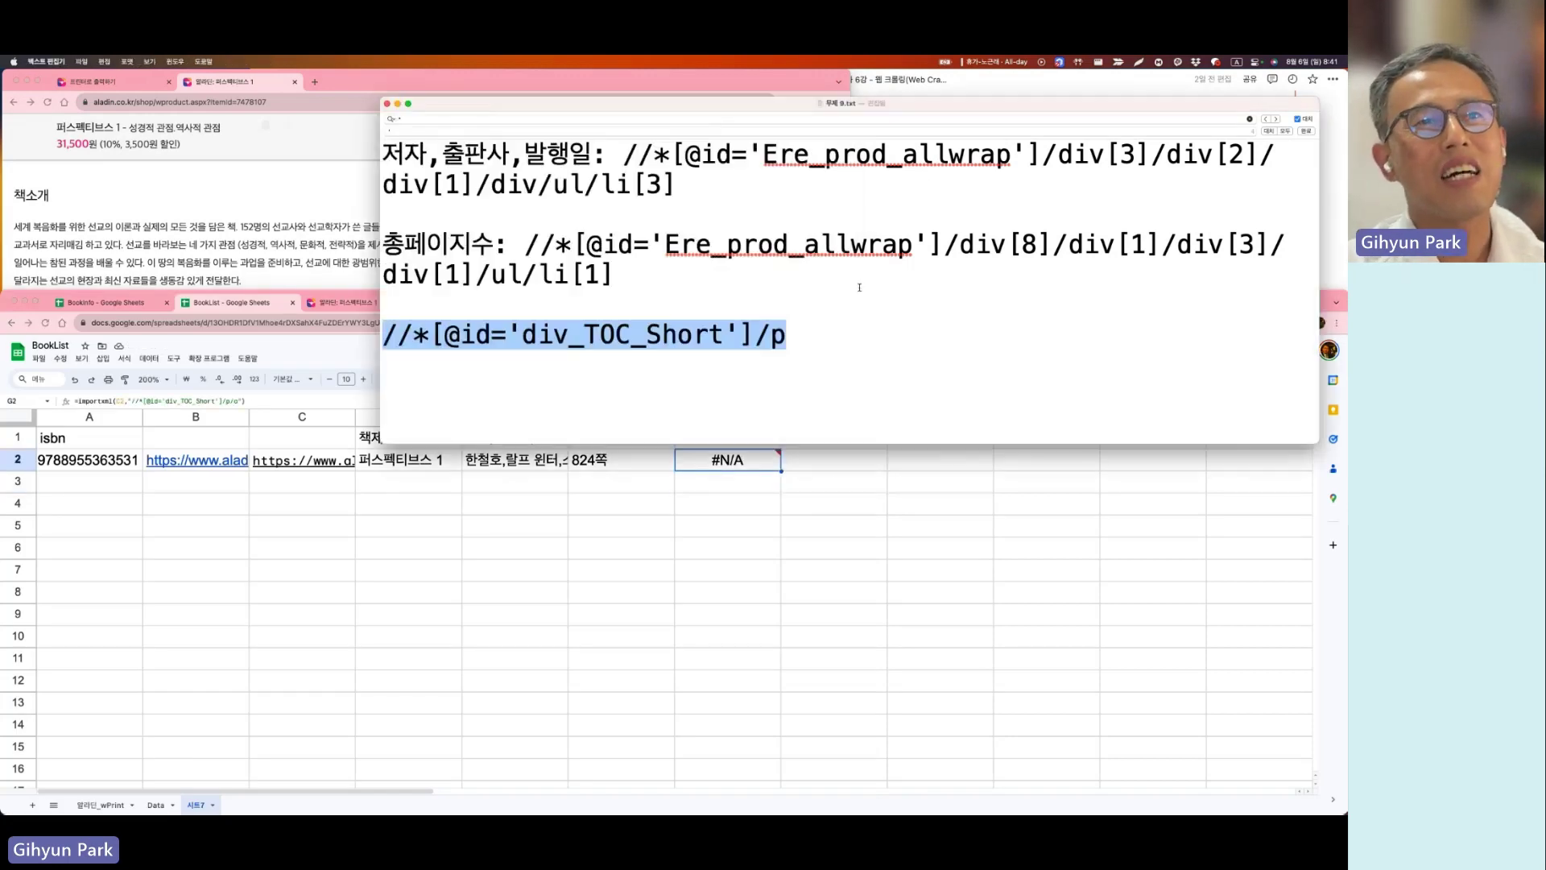
key(super+Tab)
key(super+z)
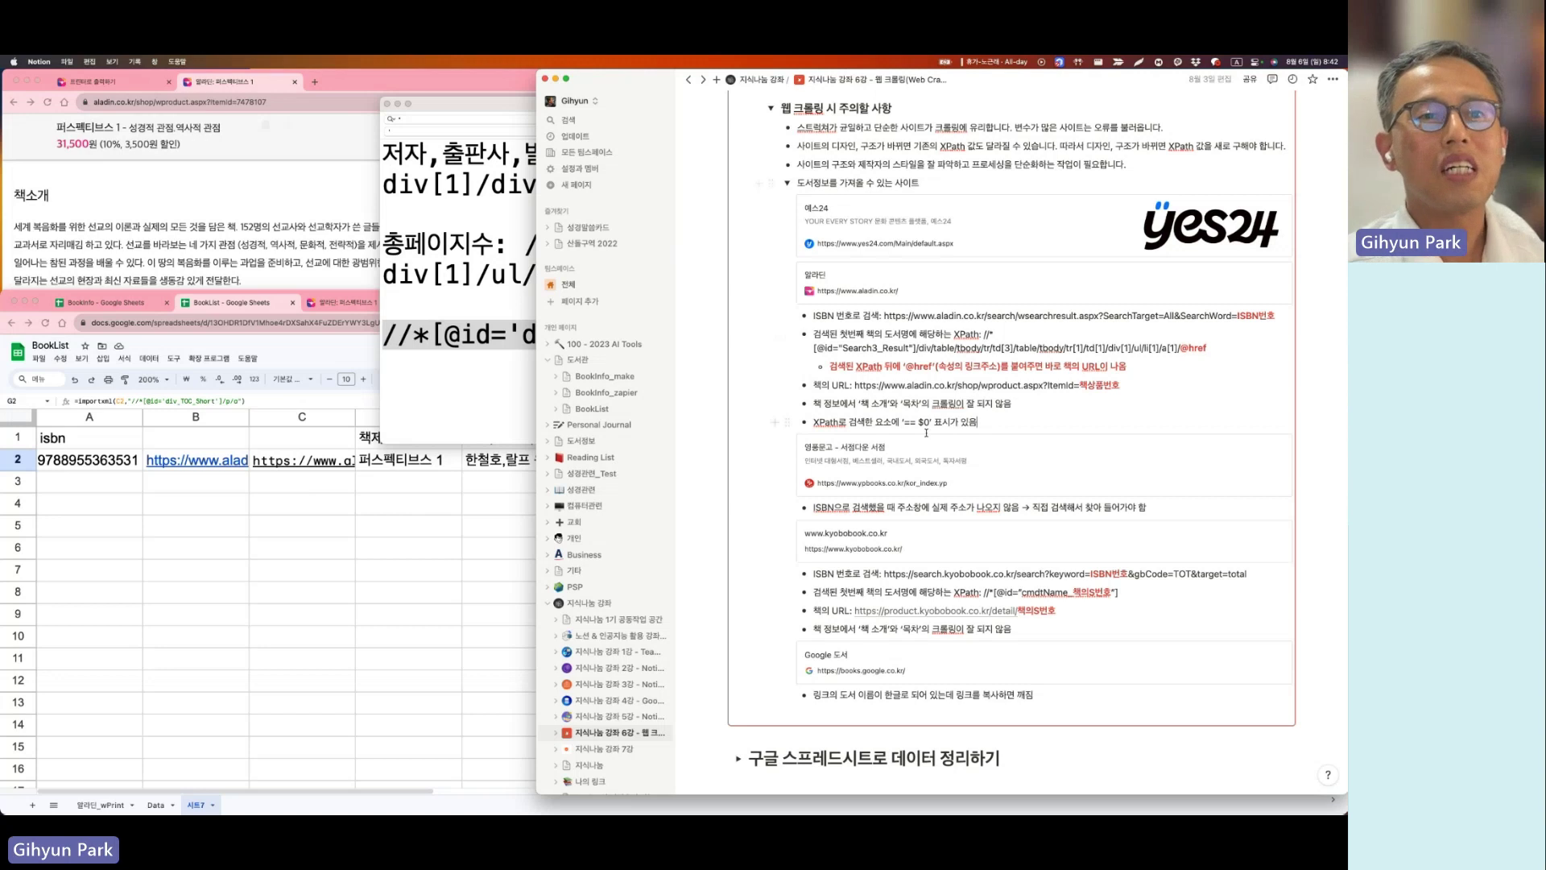
scroll(961, 407, up, 6)
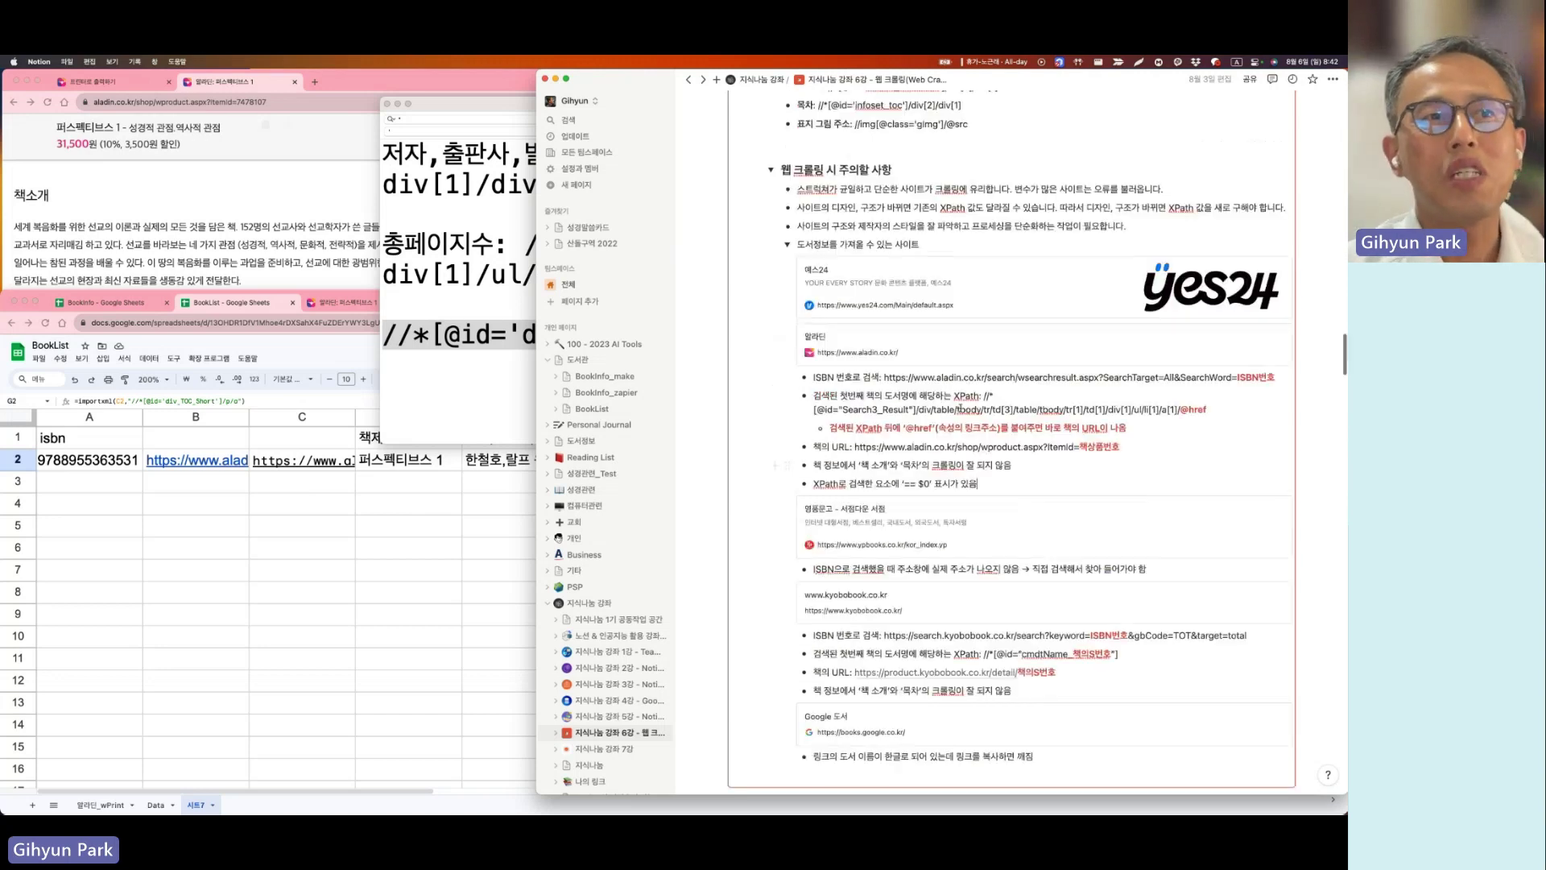
scroll(961, 410, up, 4)
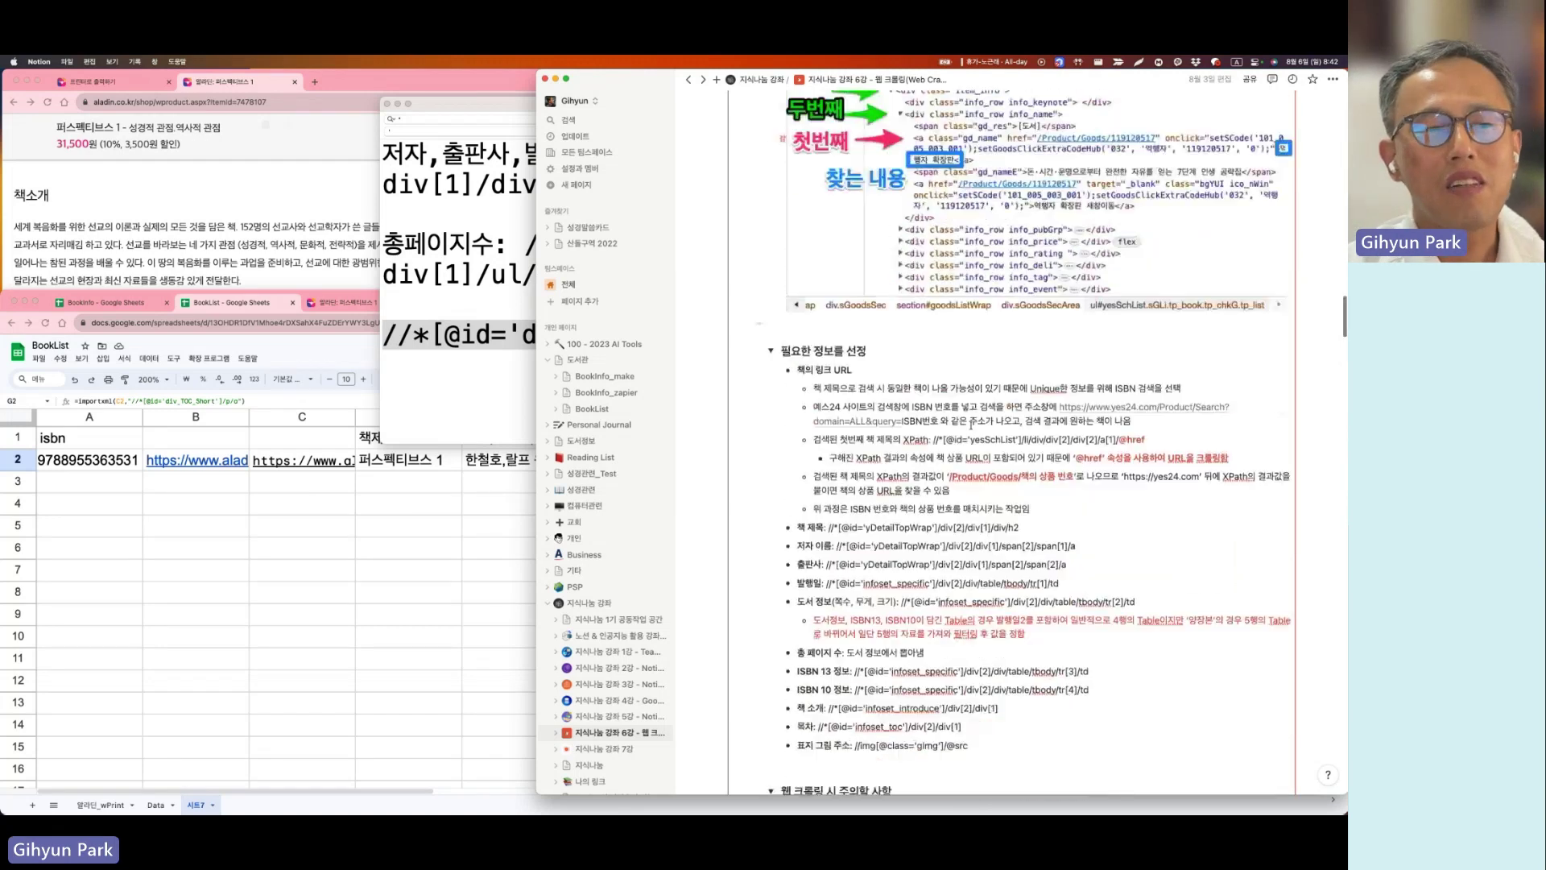
scroll(886, 242, down, 9)
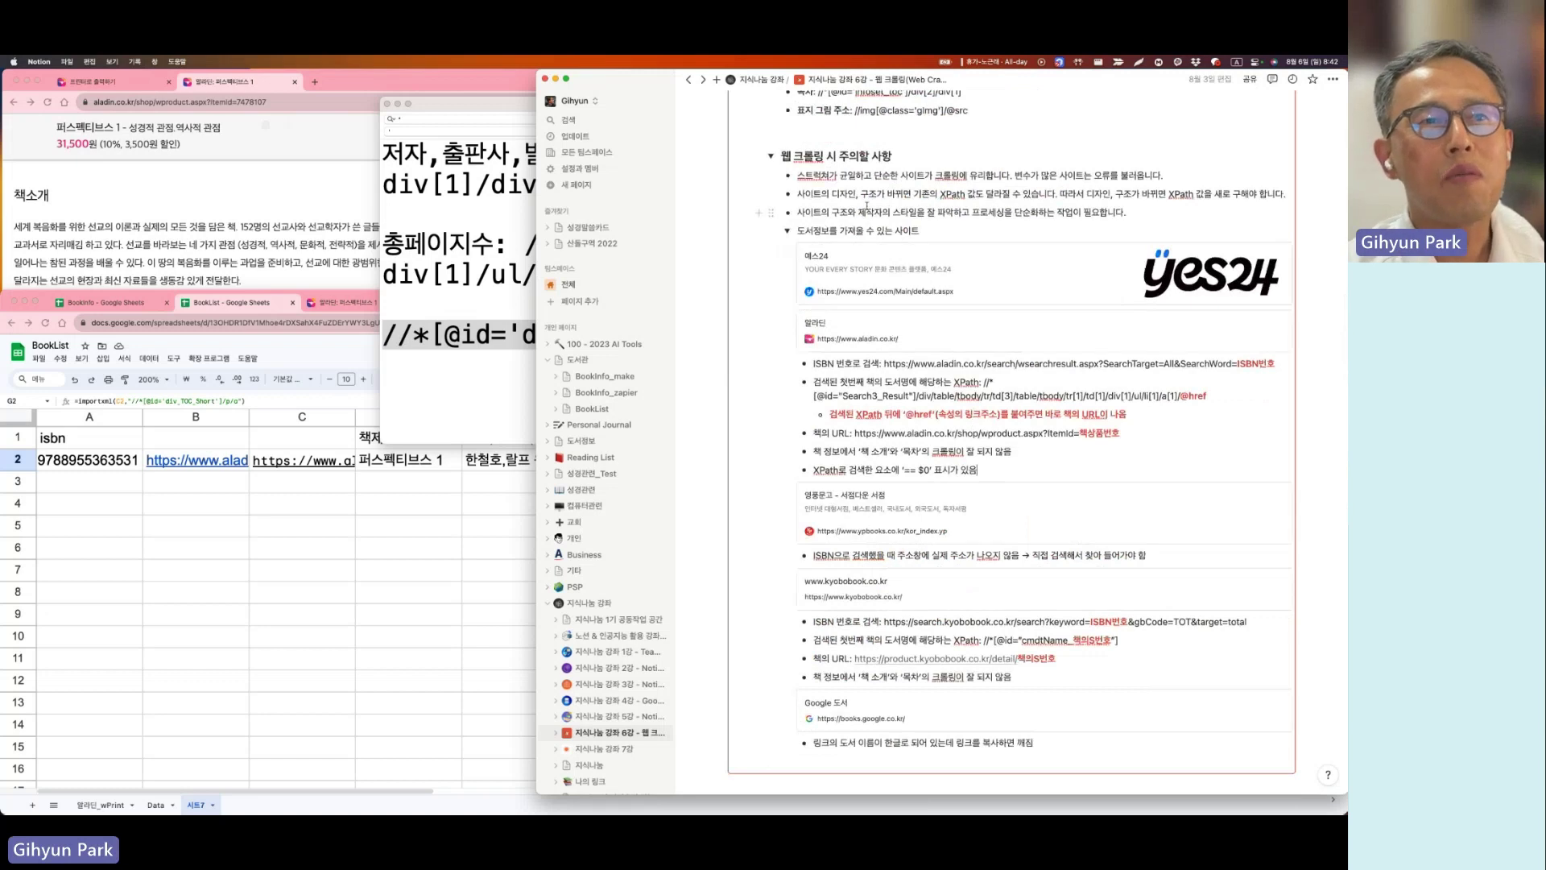
scroll(805, 362, up, 15)
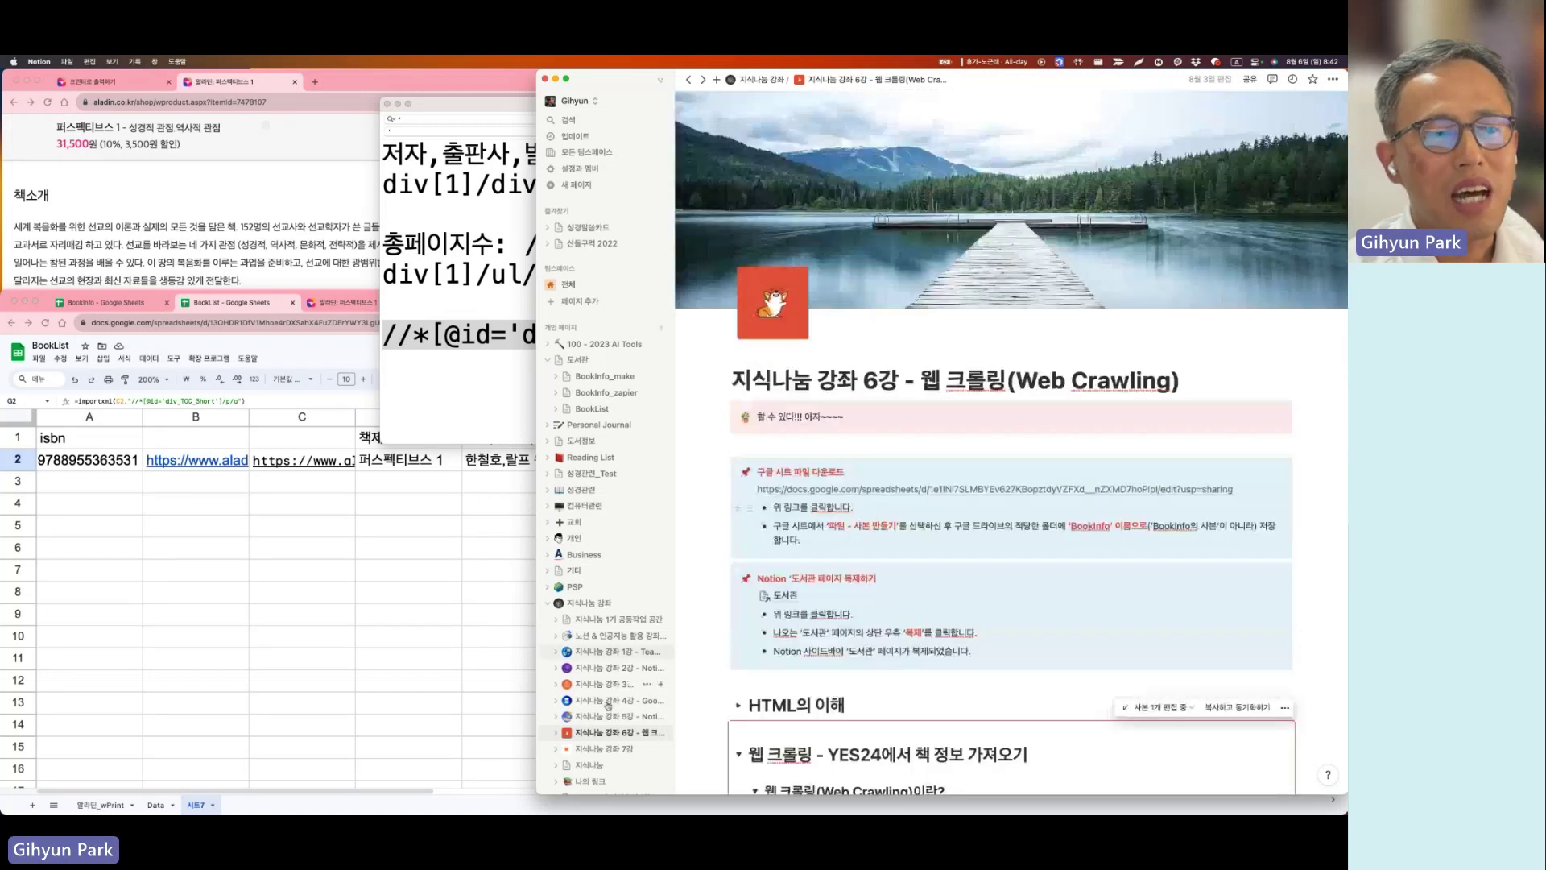
Step: Open the 지식나눔 강좌 7강 page and view its section on crawling Aladin book information with 프린터로 출력하기
click(604, 748)
scroll(858, 489, down, 5)
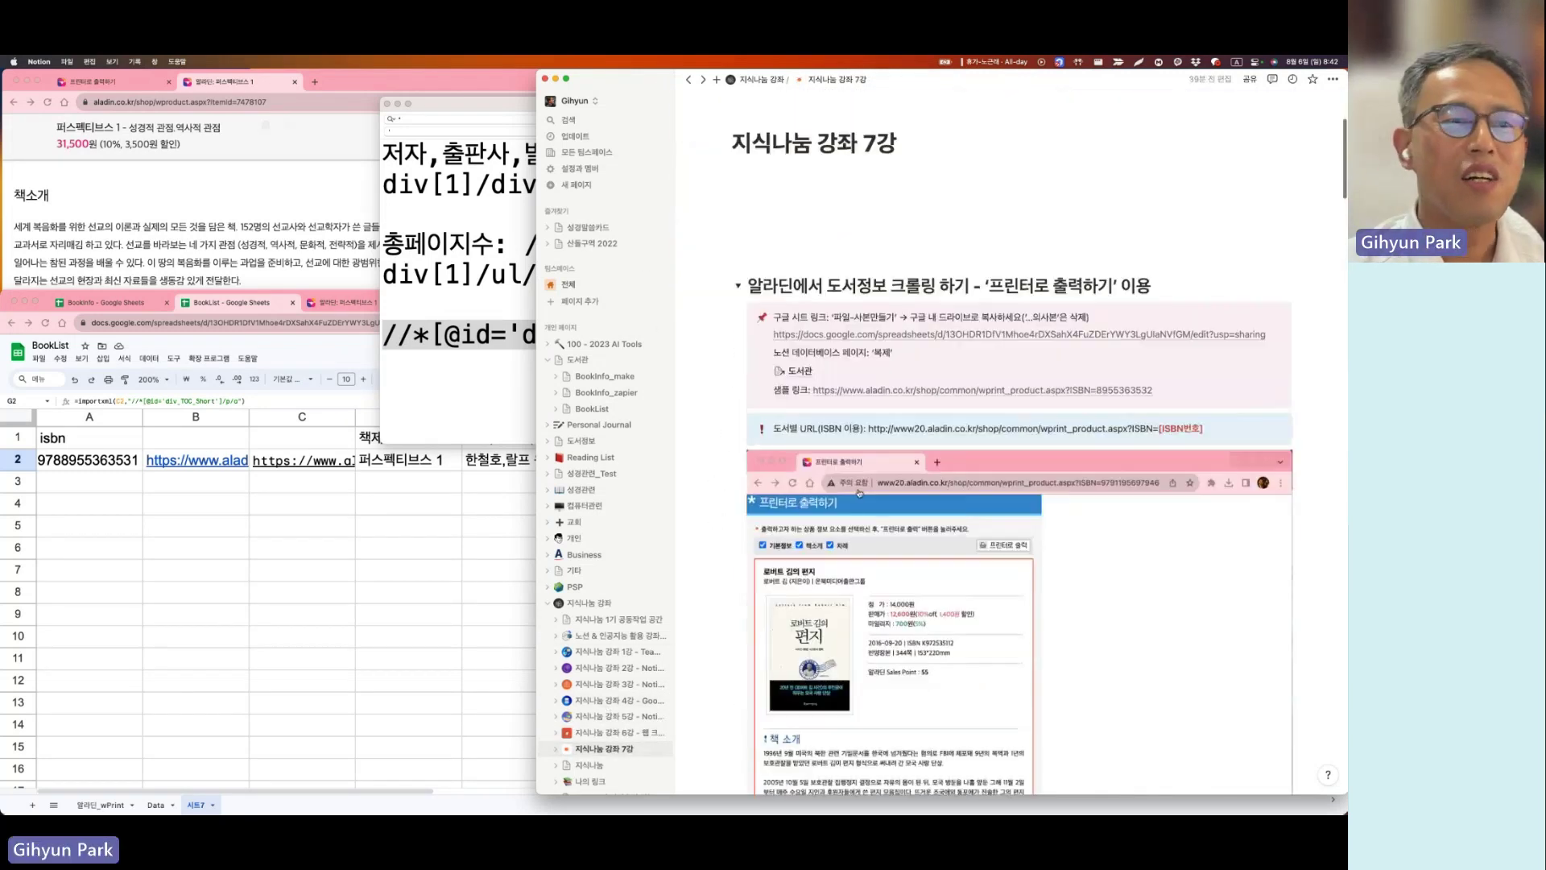